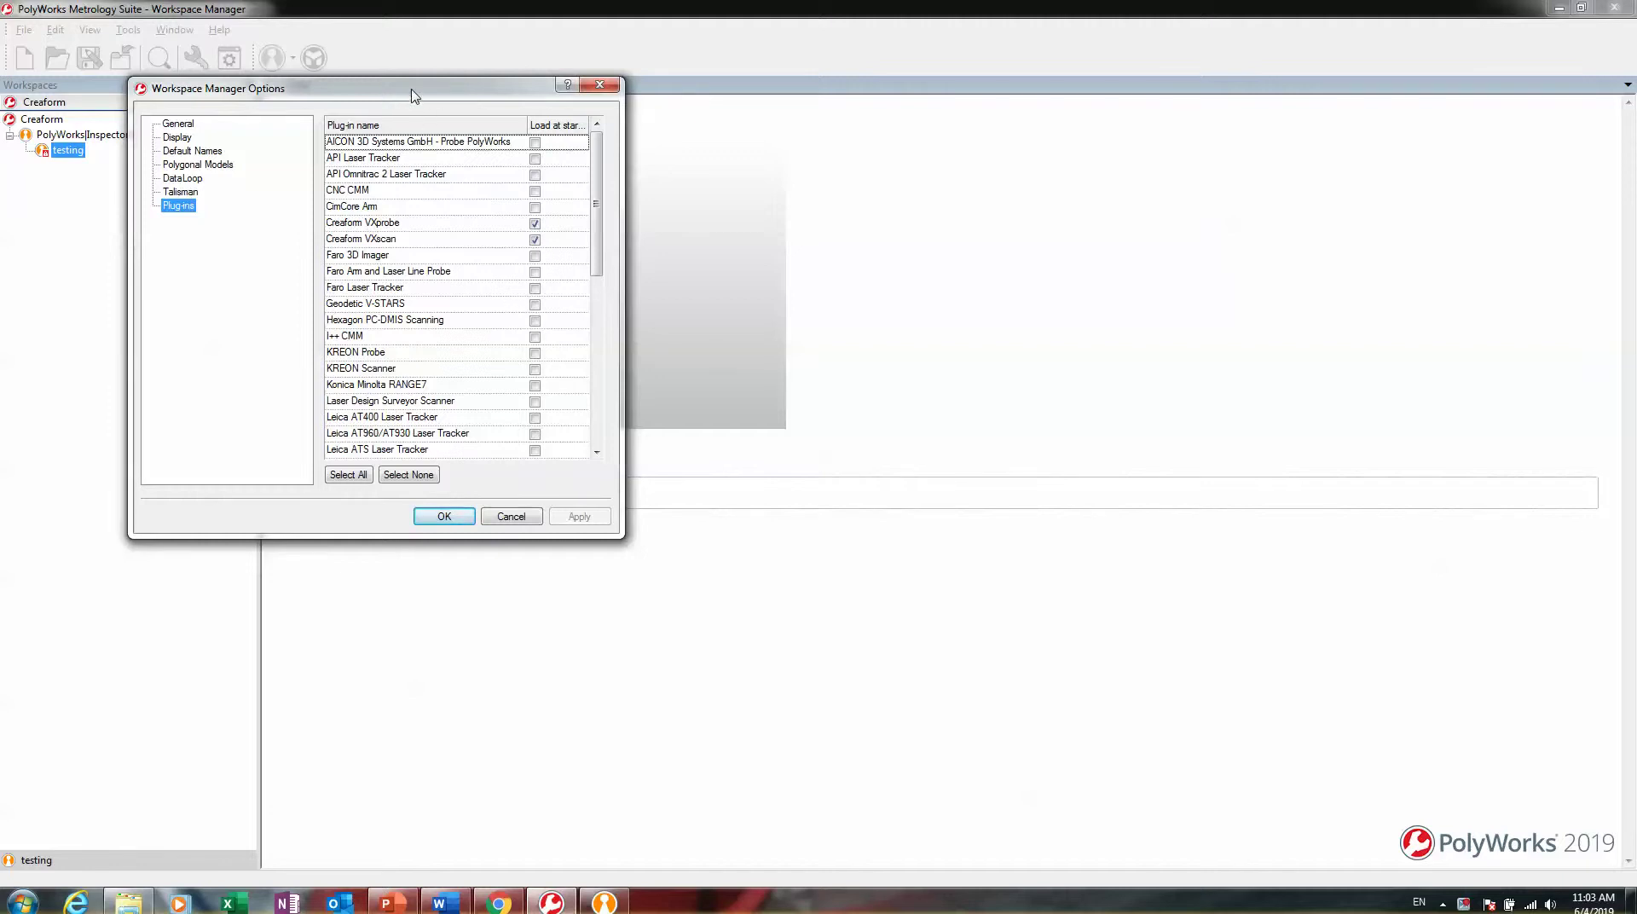
# - Accept the plug-in options with Creaform VXprobe and VXscan loaded at startup, and switch to the PolyWorks|Inspector window
pyautogui.click(444, 517)
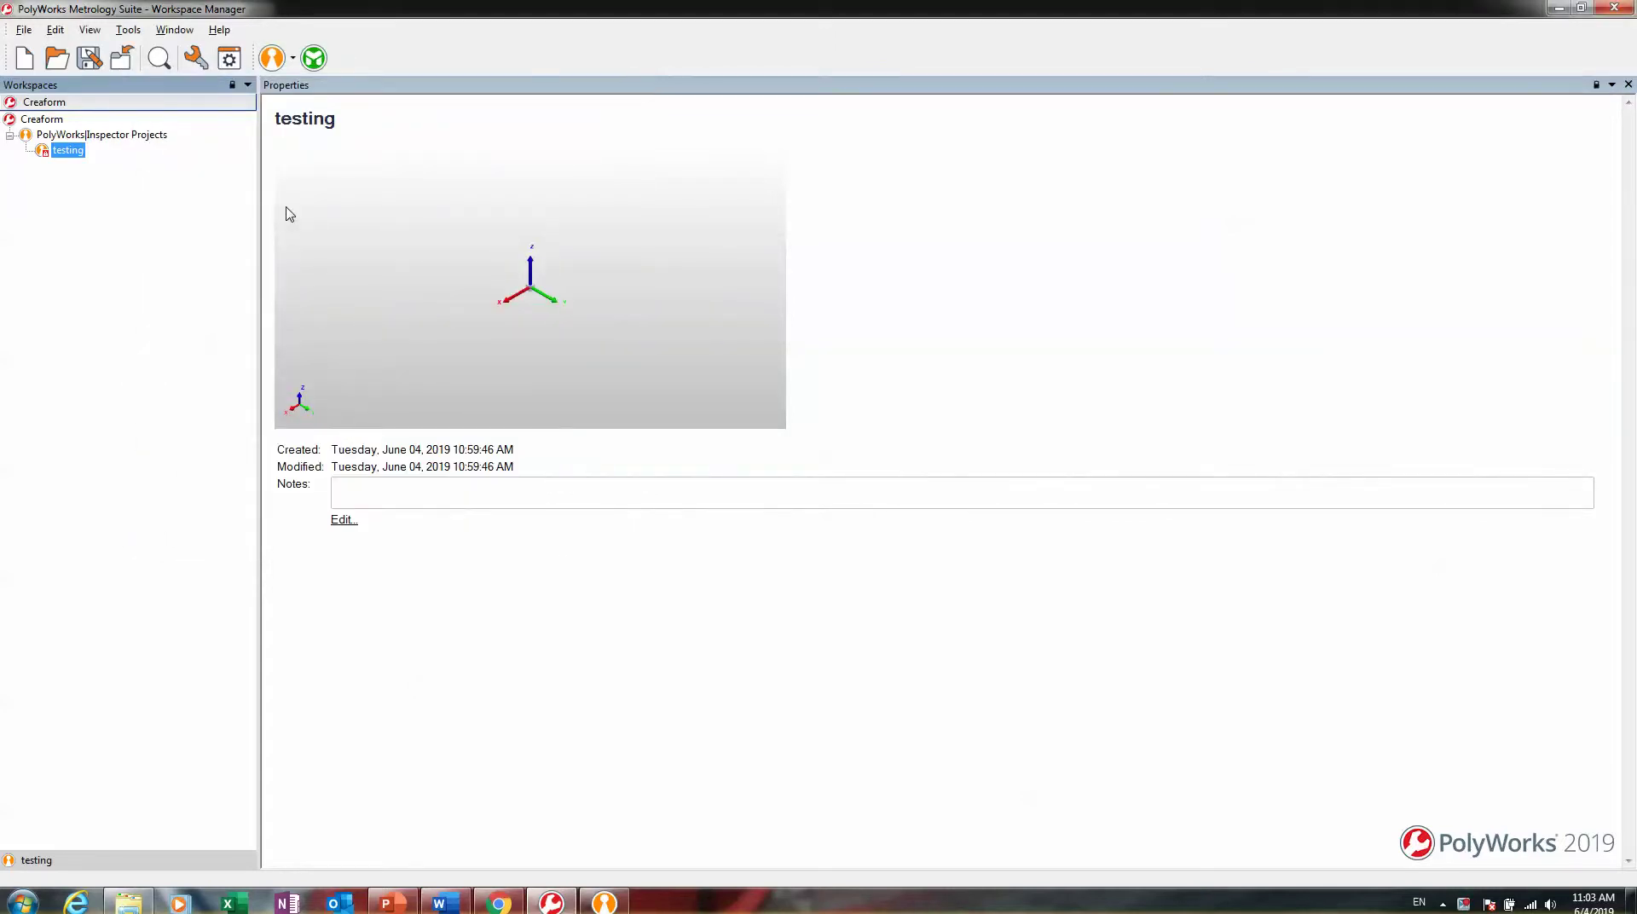
pyautogui.click(604, 901)
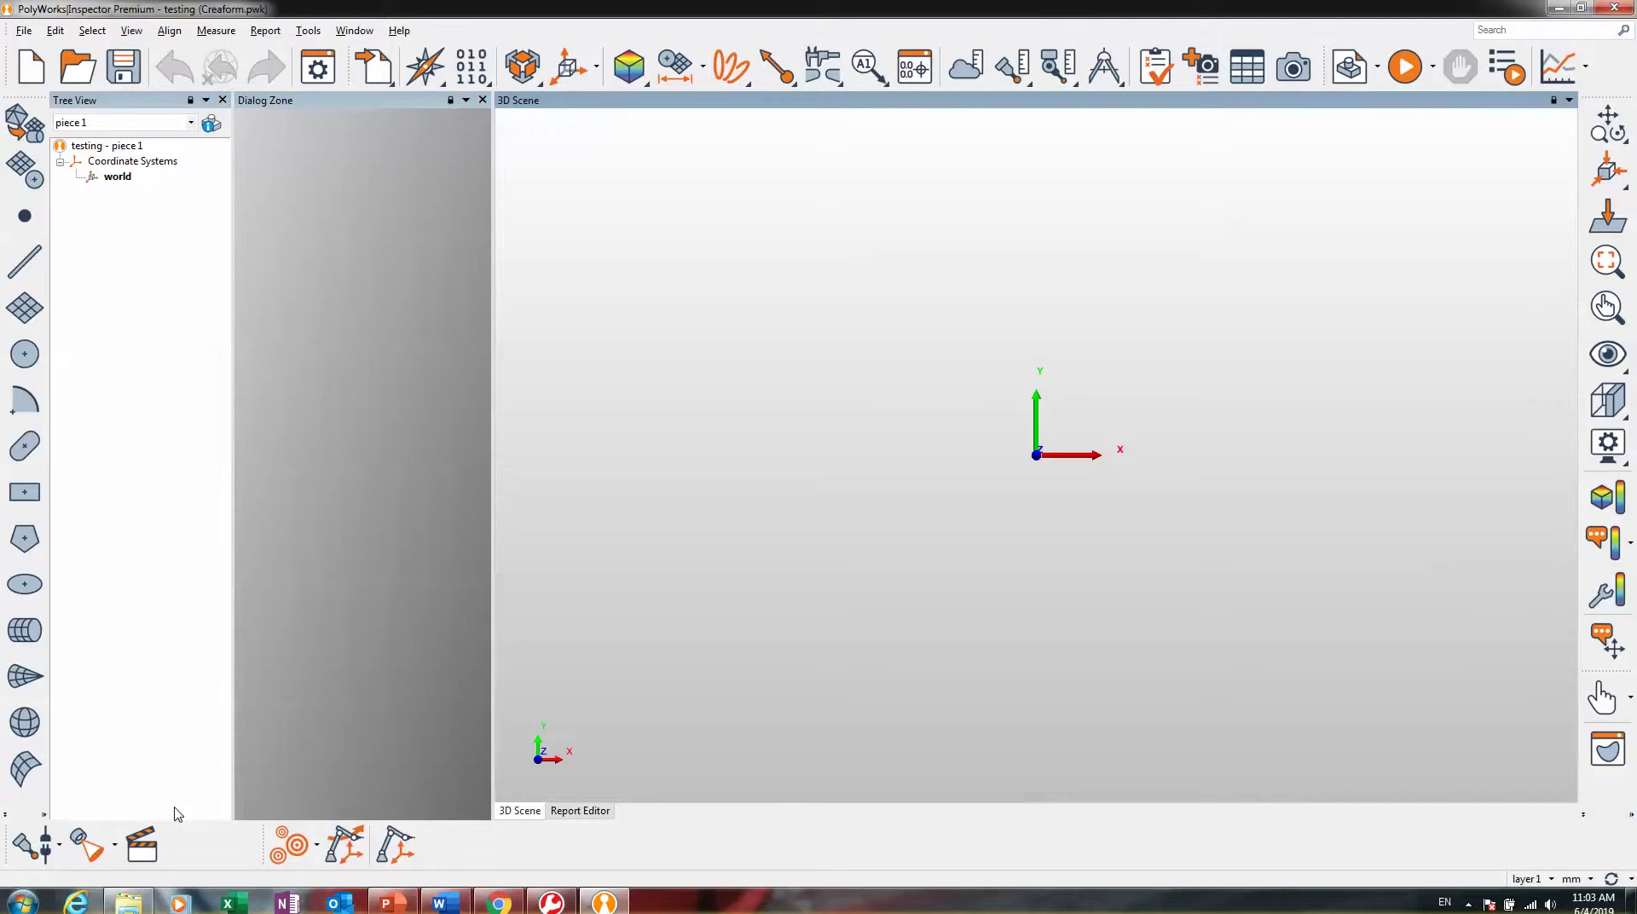
# - Examine which probing and scanning devices are available for connection in the project
pyautogui.click(59, 846)
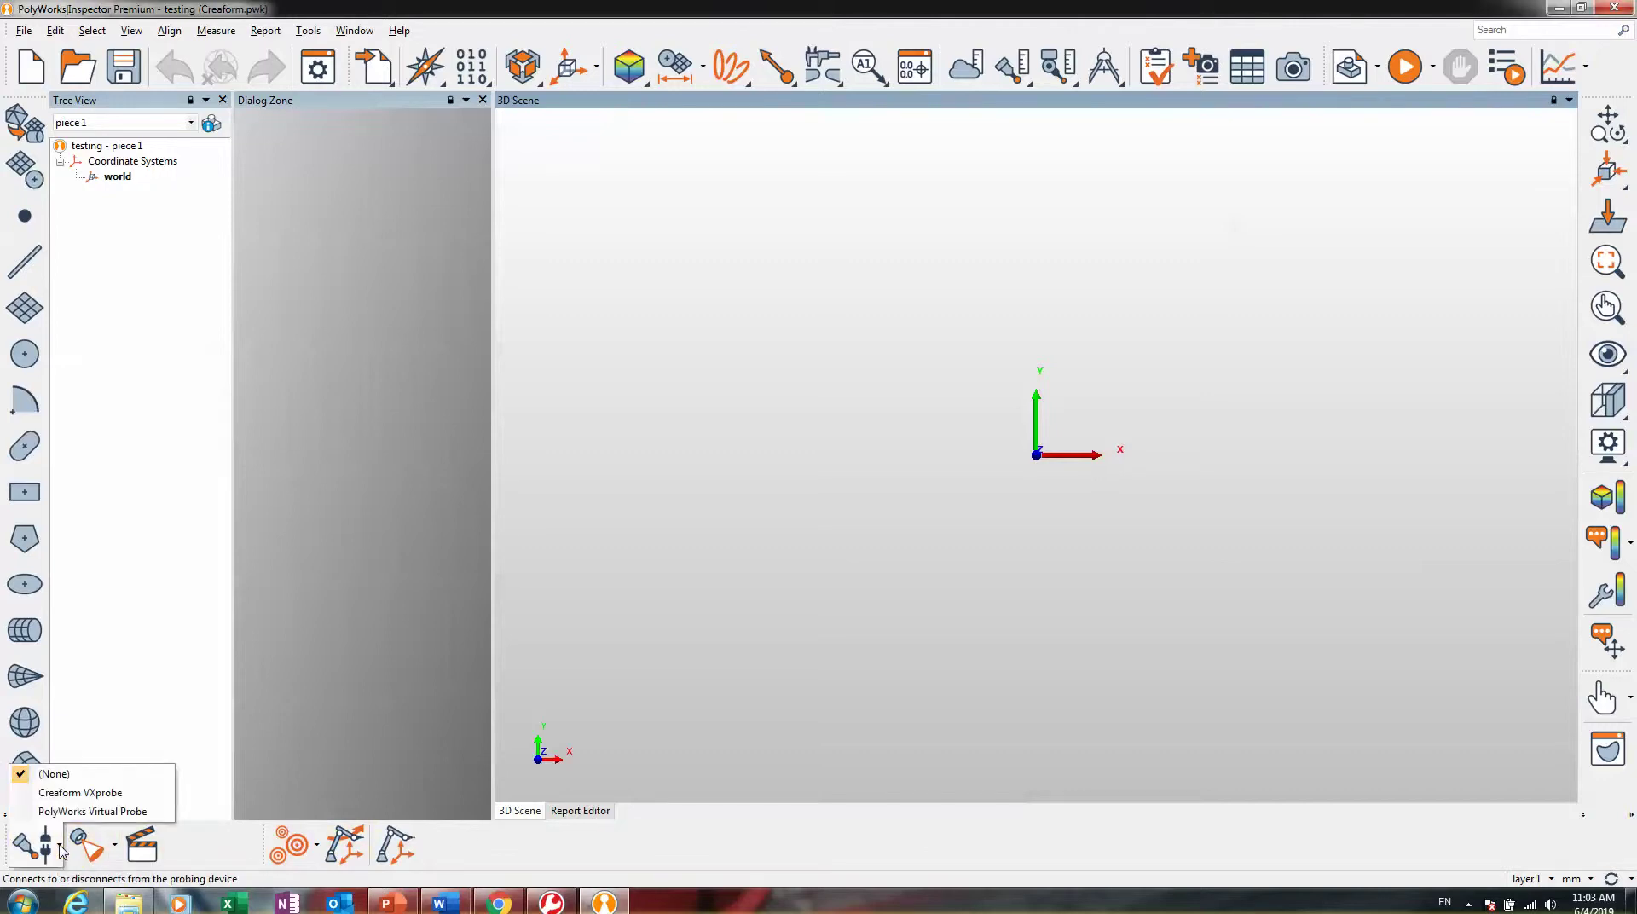
pyautogui.click(114, 847)
pyautogui.click(115, 847)
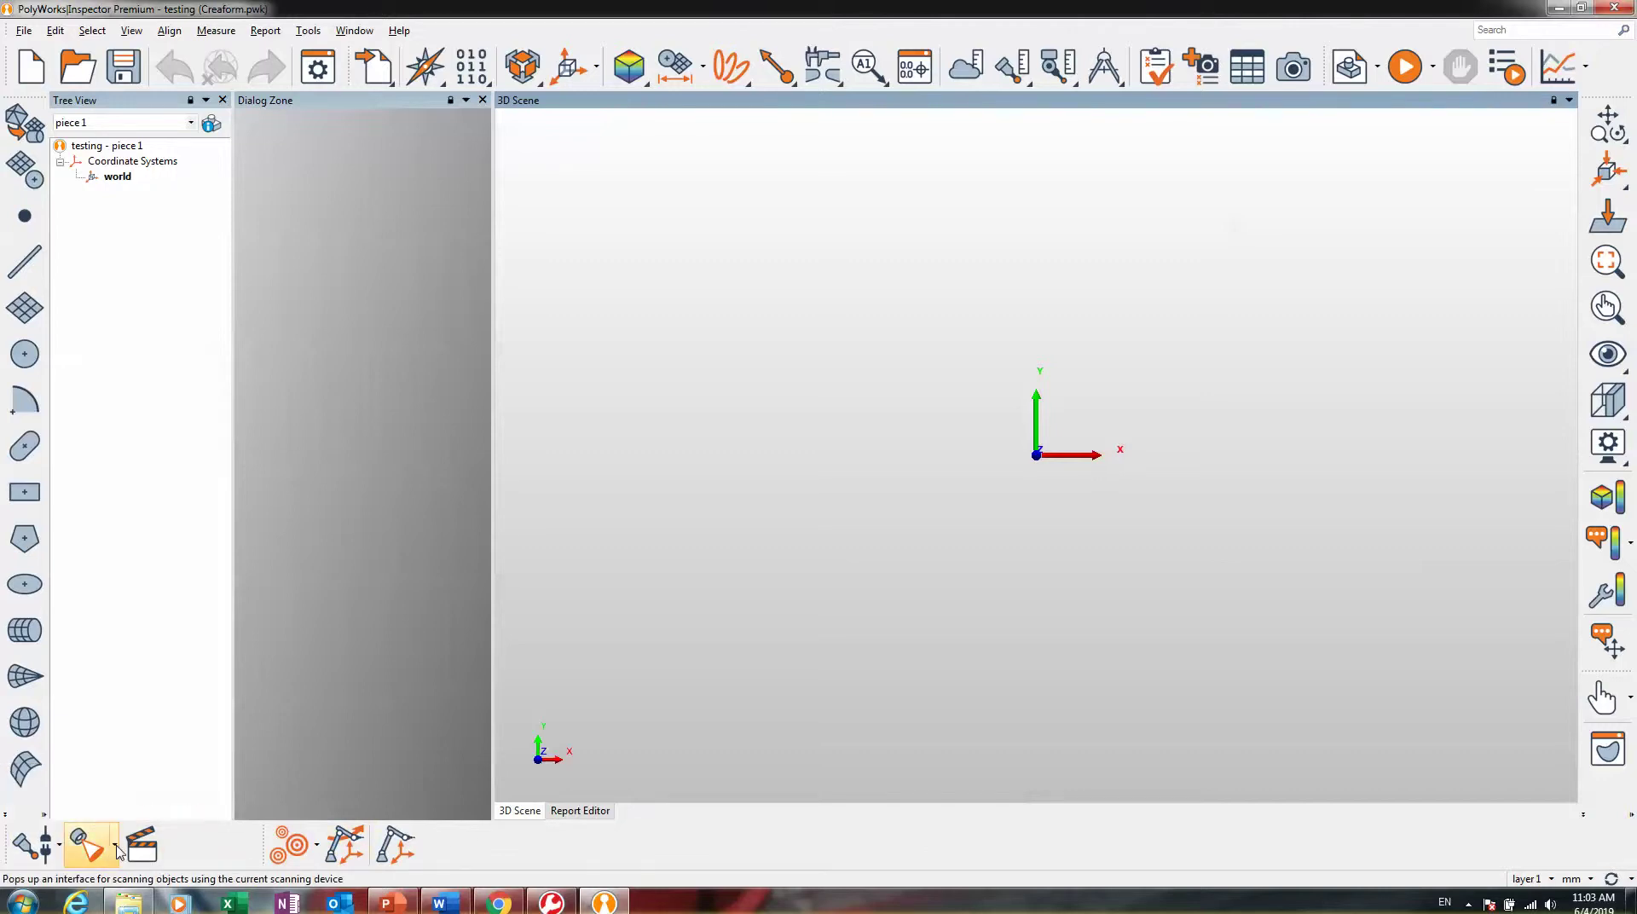
pyautogui.click(114, 846)
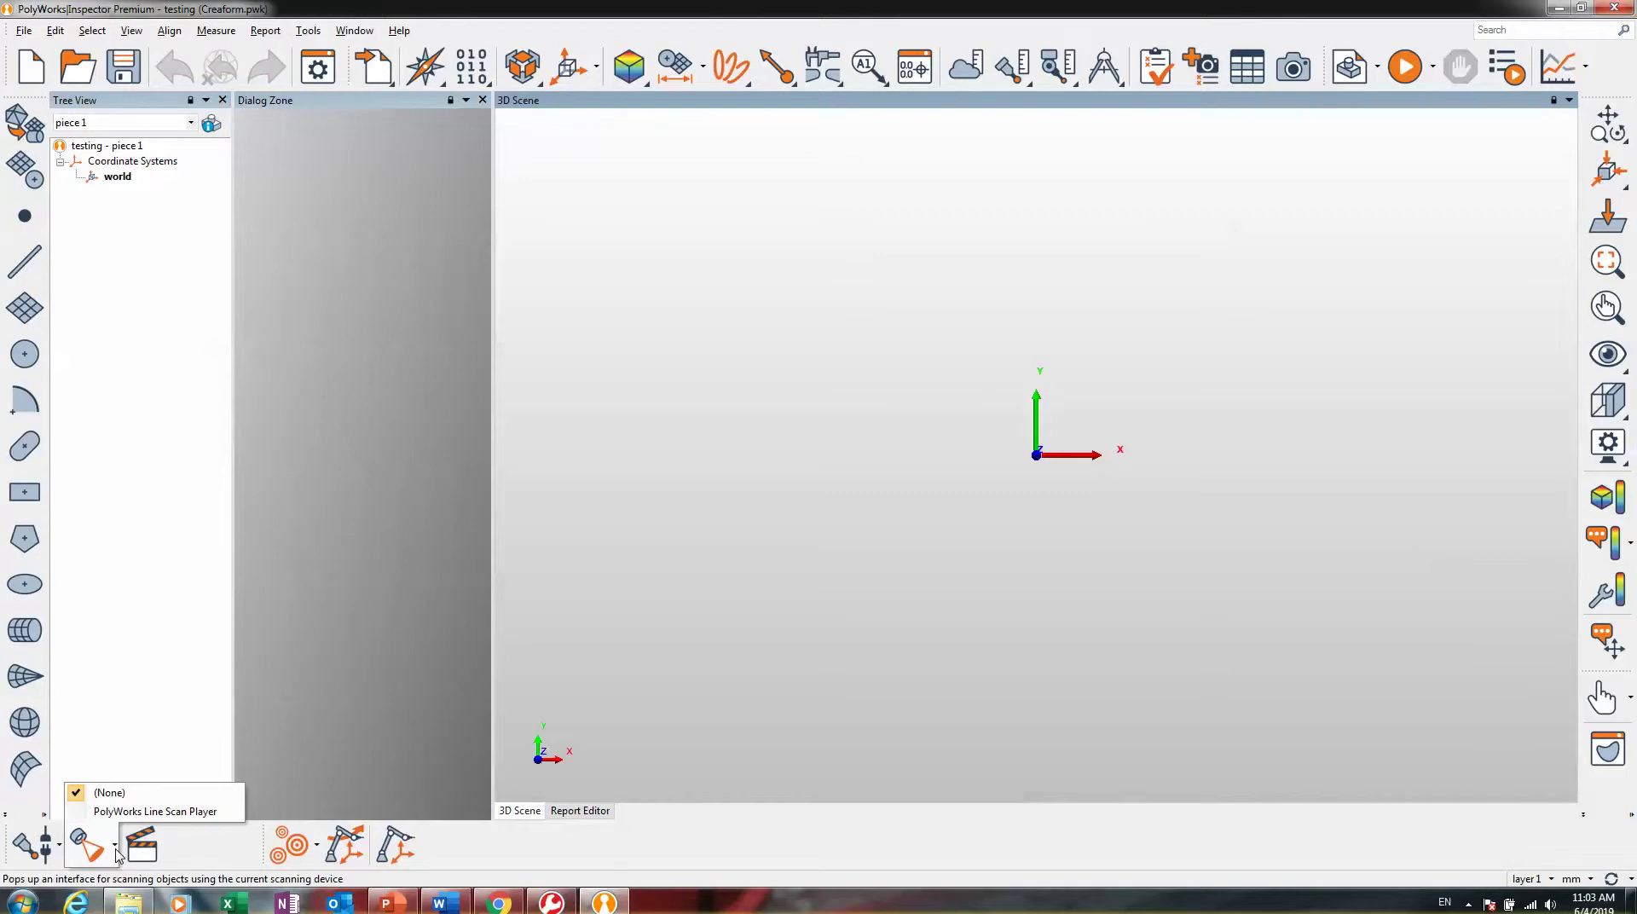
pyautogui.click(102, 694)
pyautogui.click(60, 846)
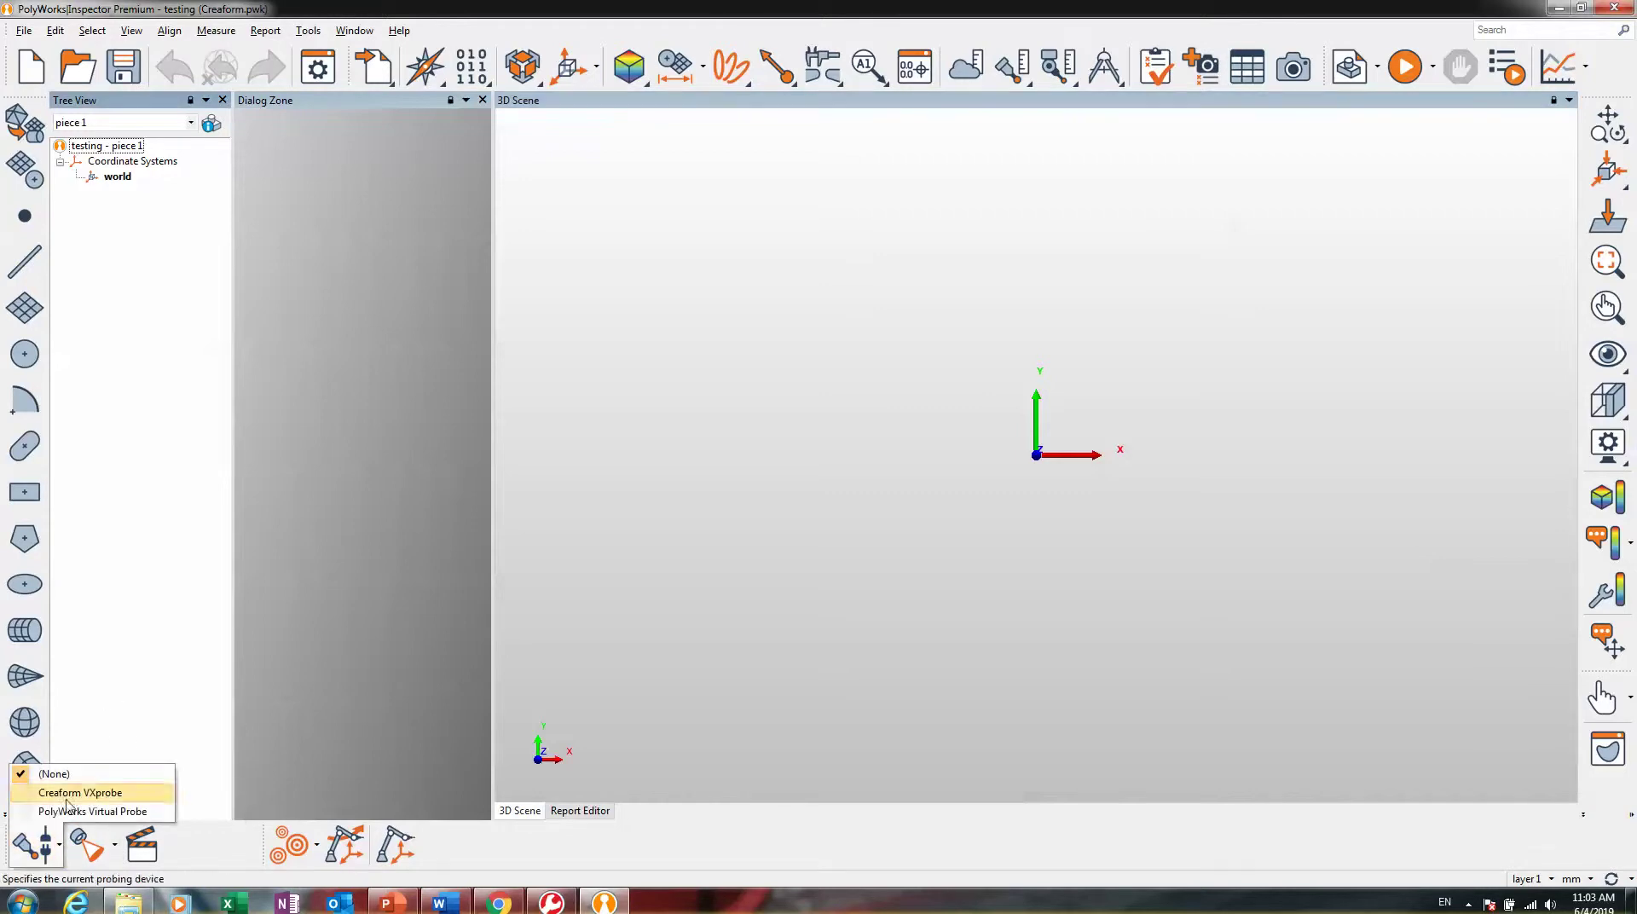
pyautogui.click(427, 278)
pyautogui.click(305, 31)
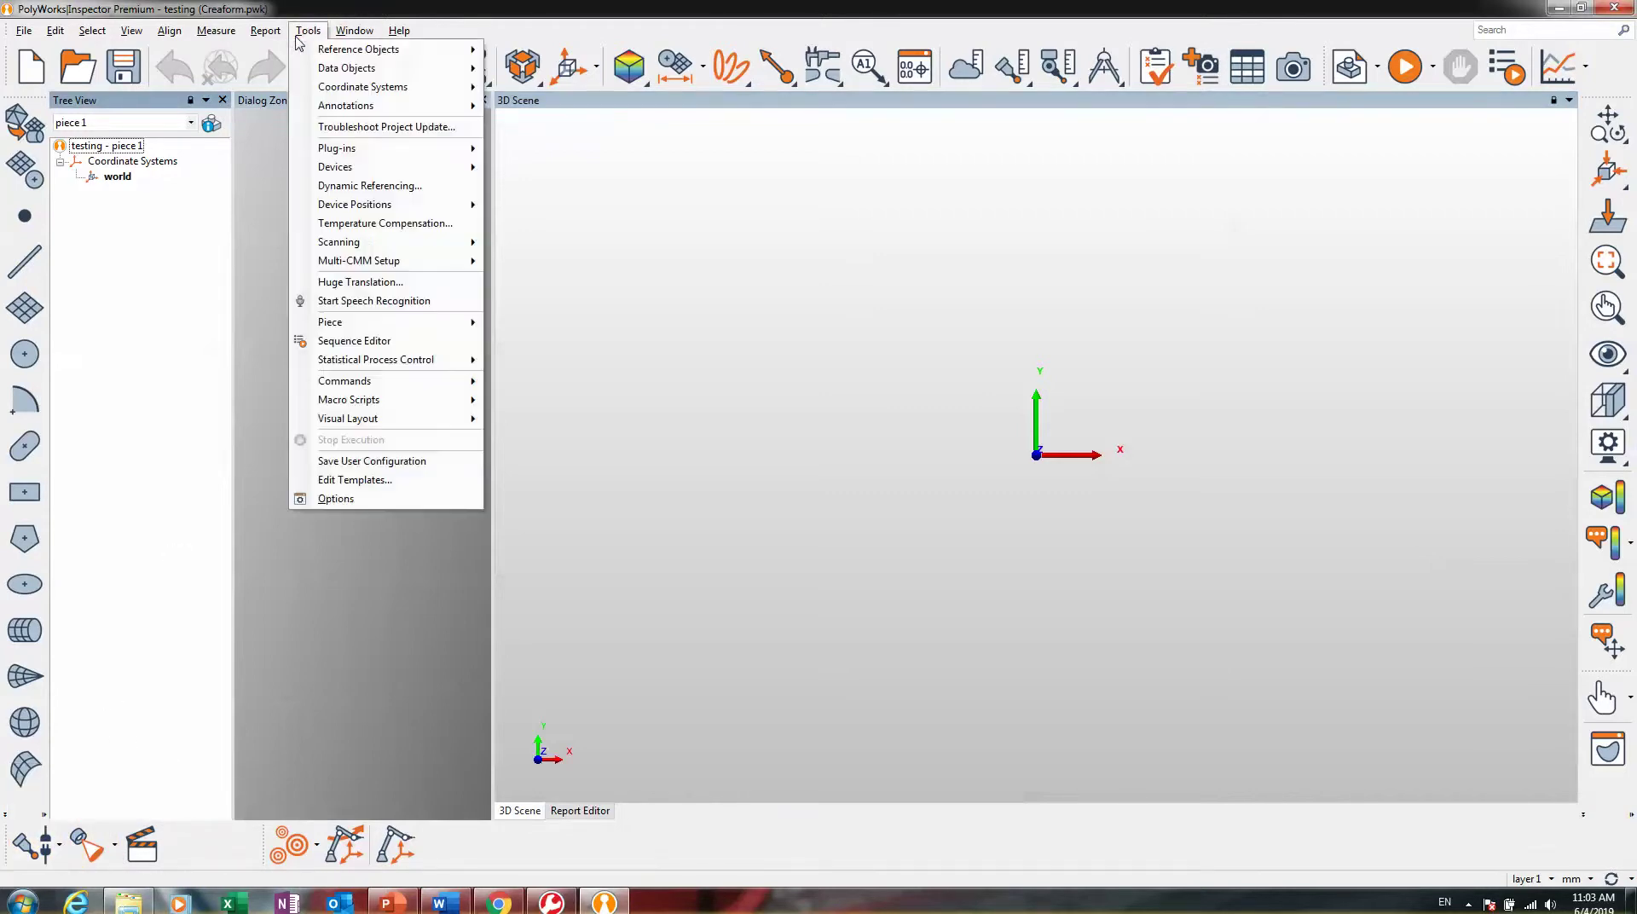
pyautogui.click(724, 473)
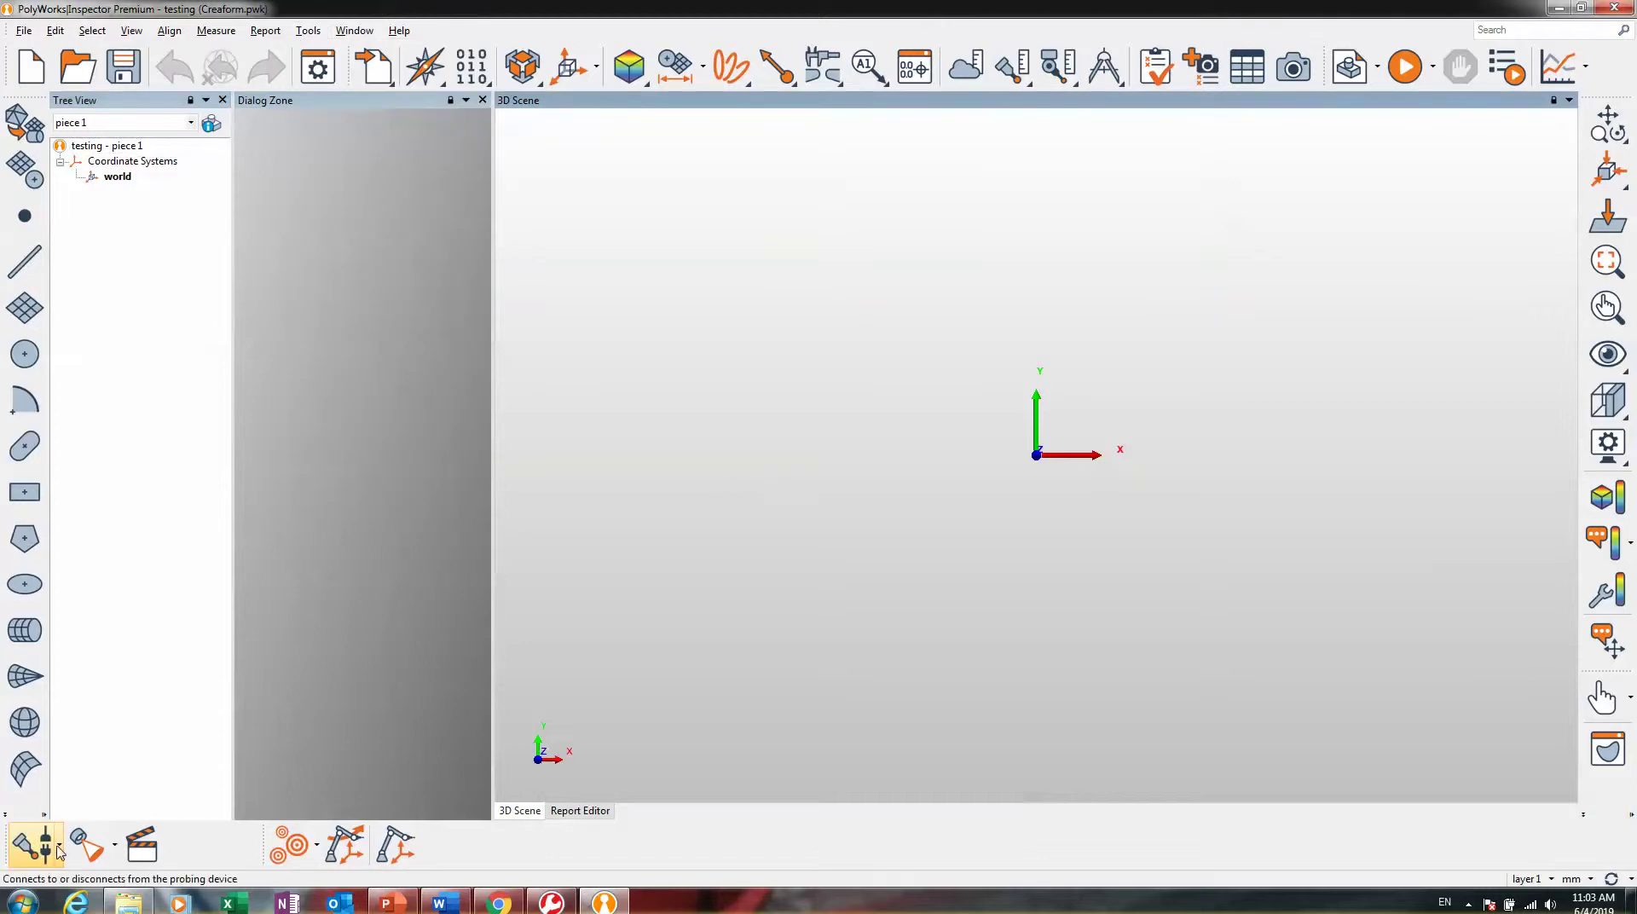
# - Set Creaform VXprobe as the current probing device
pyautogui.click(58, 844)
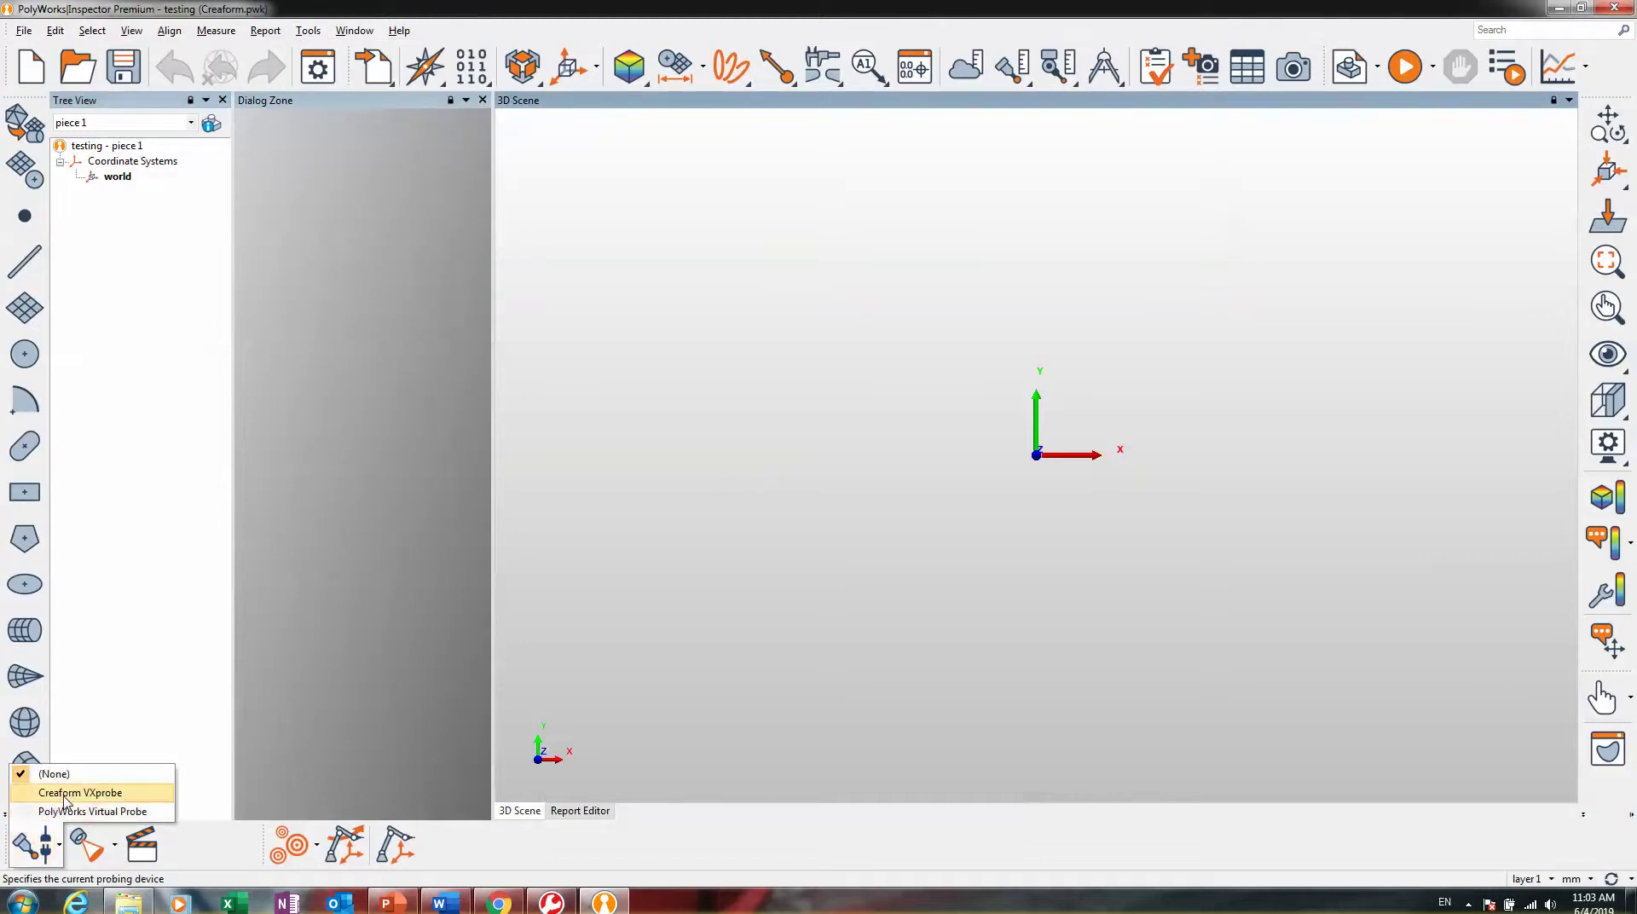
pyautogui.click(65, 794)
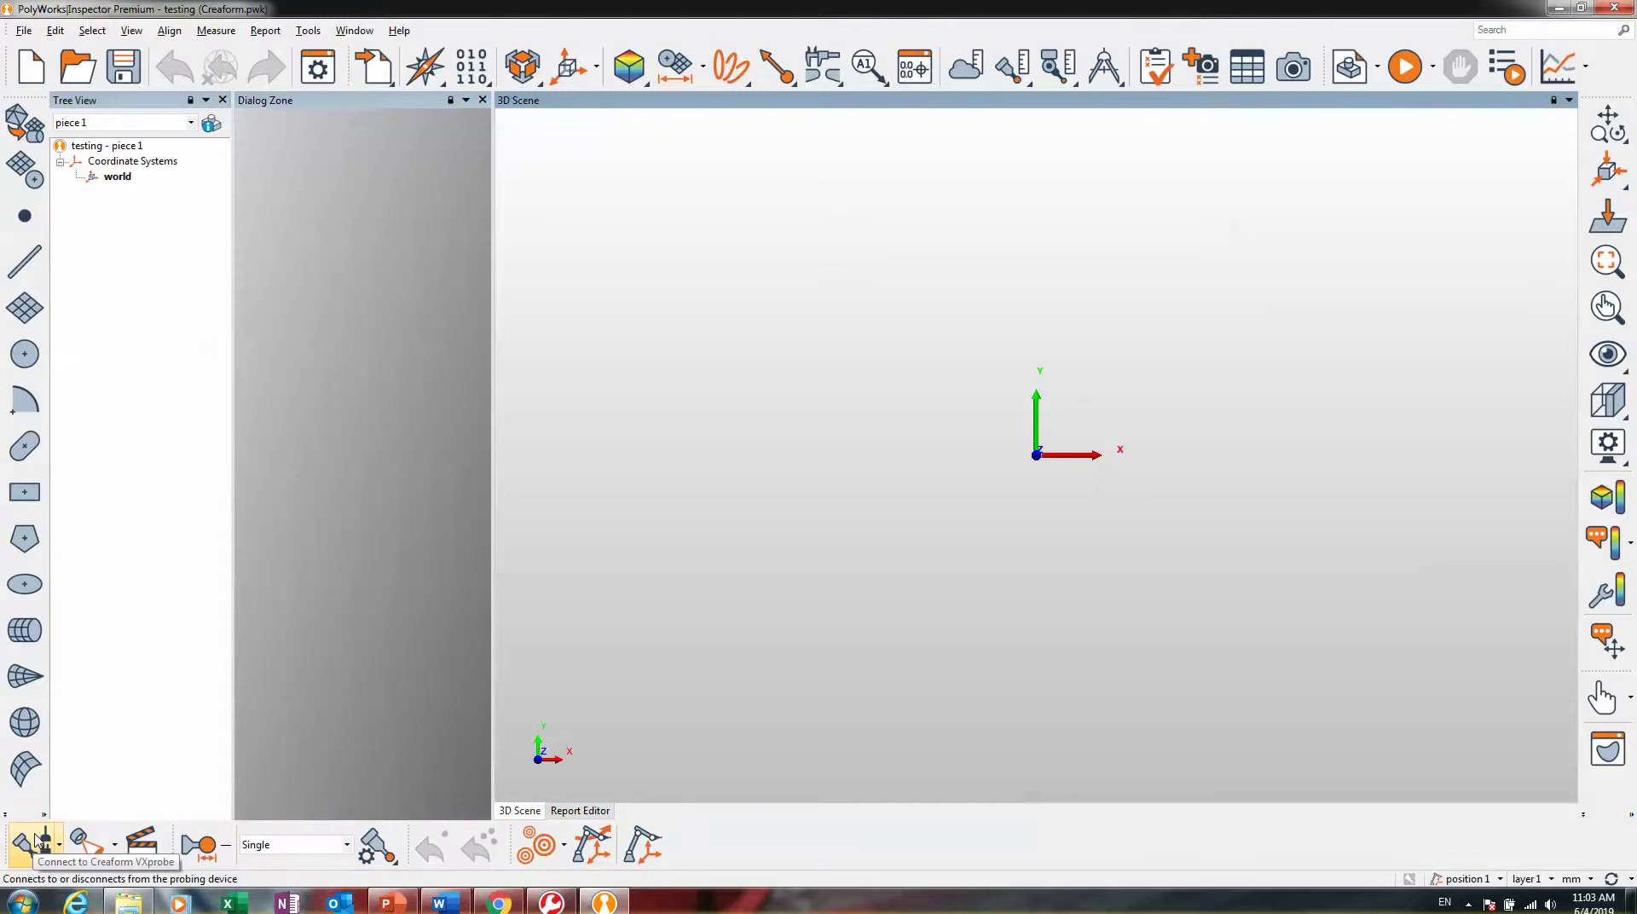
pyautogui.click(215, 641)
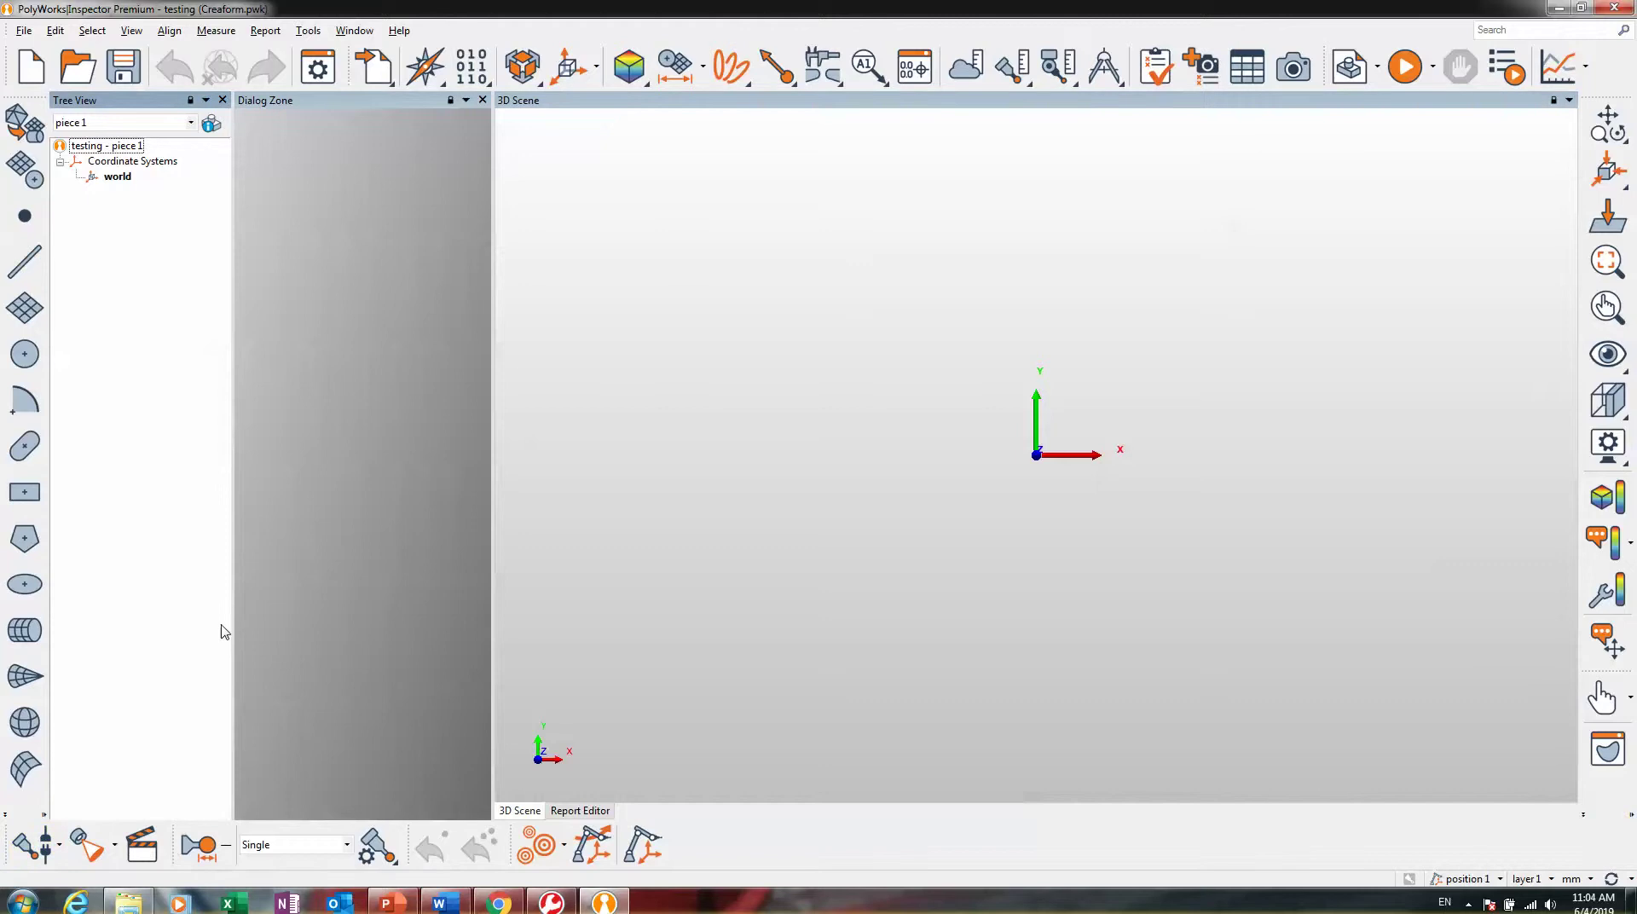
# - Check the scanning device choices and look through the Creaform and InnovMetric plug-in entries
pyautogui.click(114, 845)
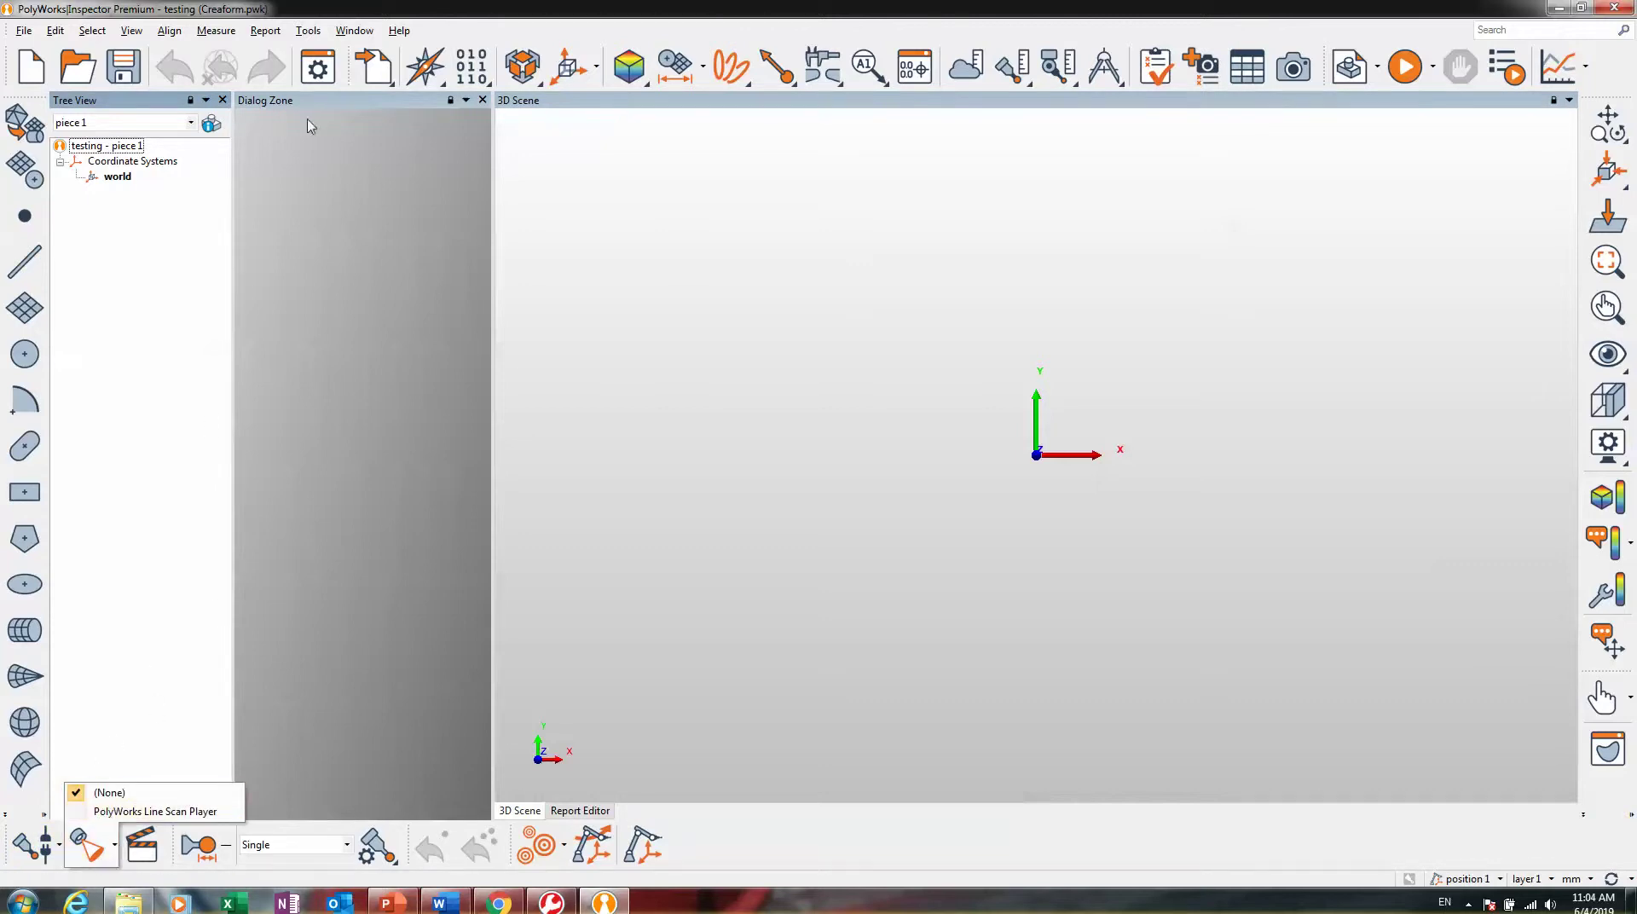
pyautogui.click(307, 32)
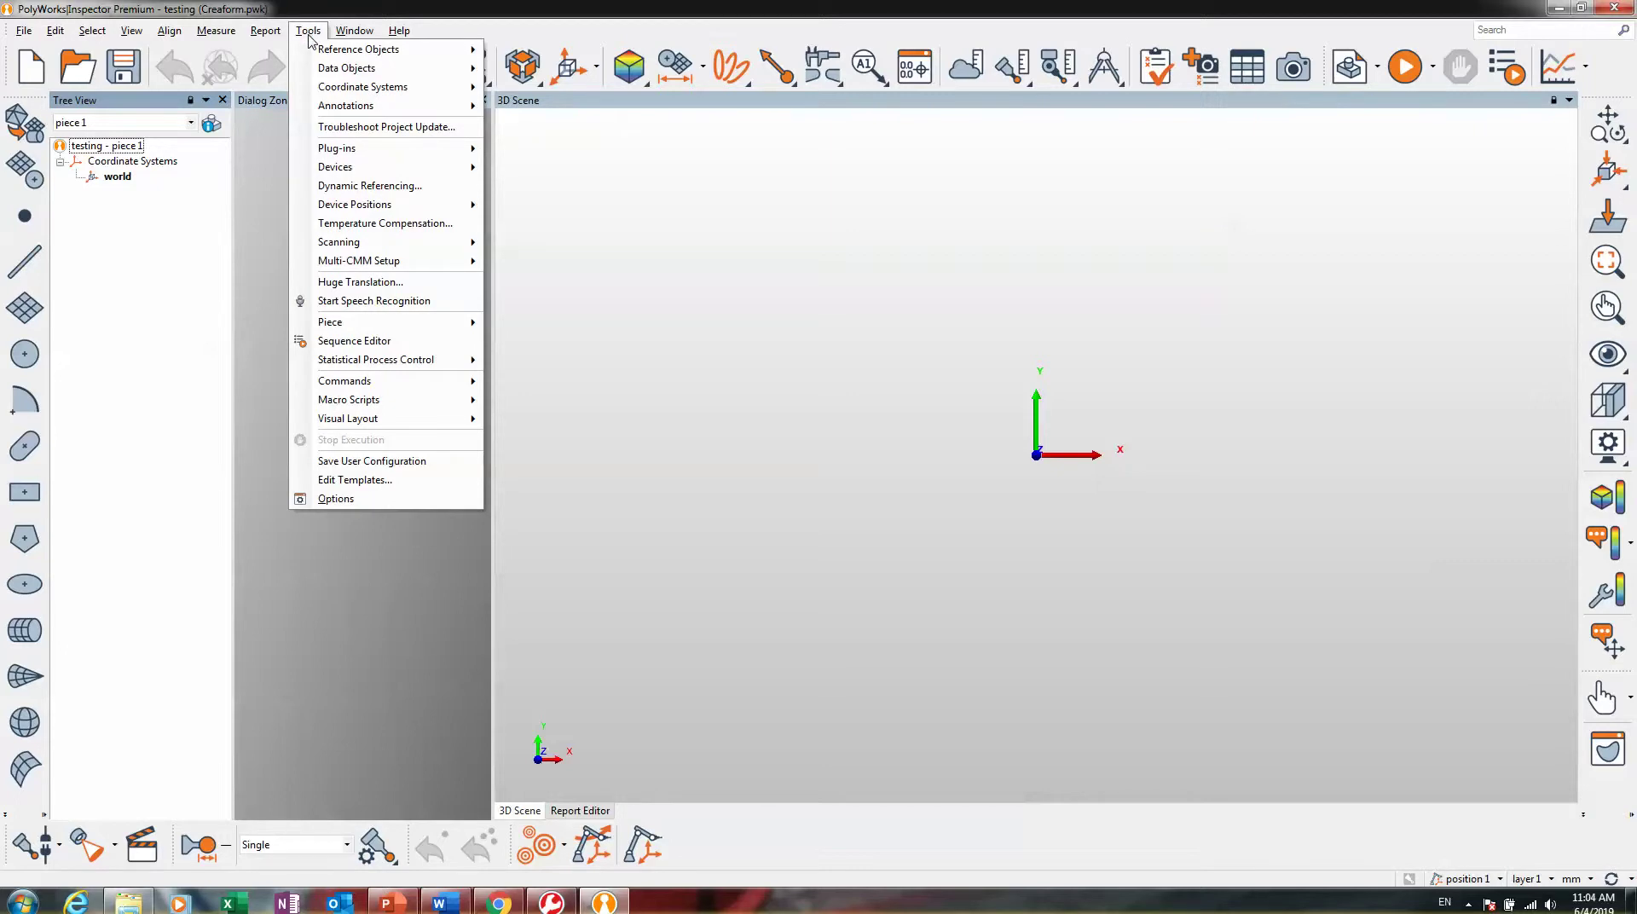
pyautogui.moveTo(312, 73)
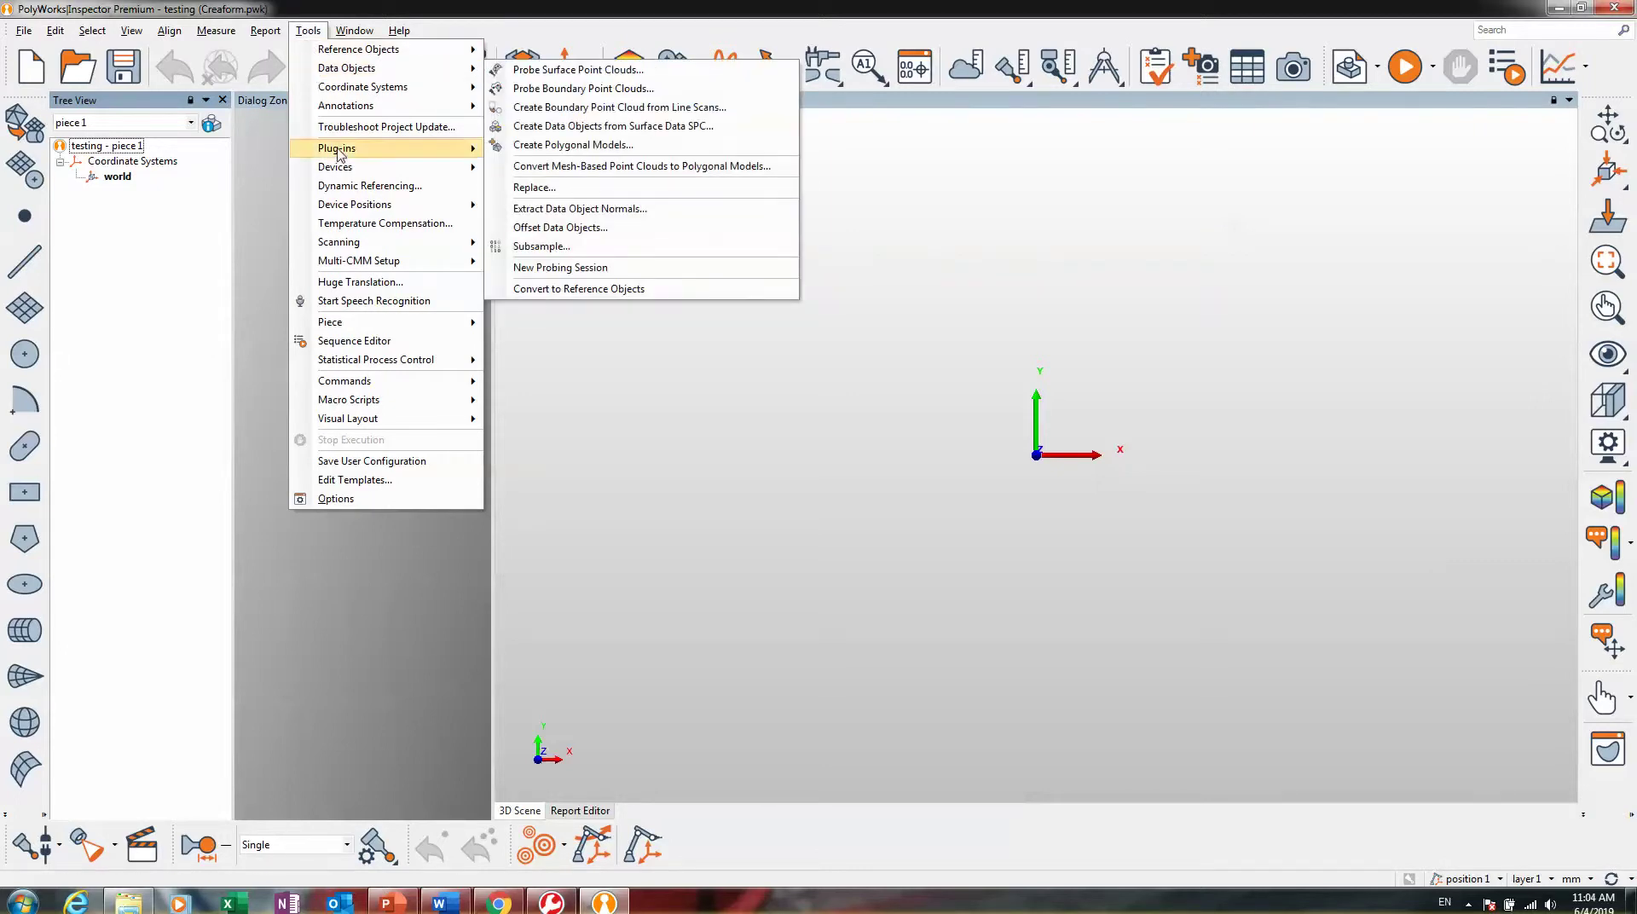
pyautogui.moveTo(341, 151)
pyautogui.moveTo(571, 150)
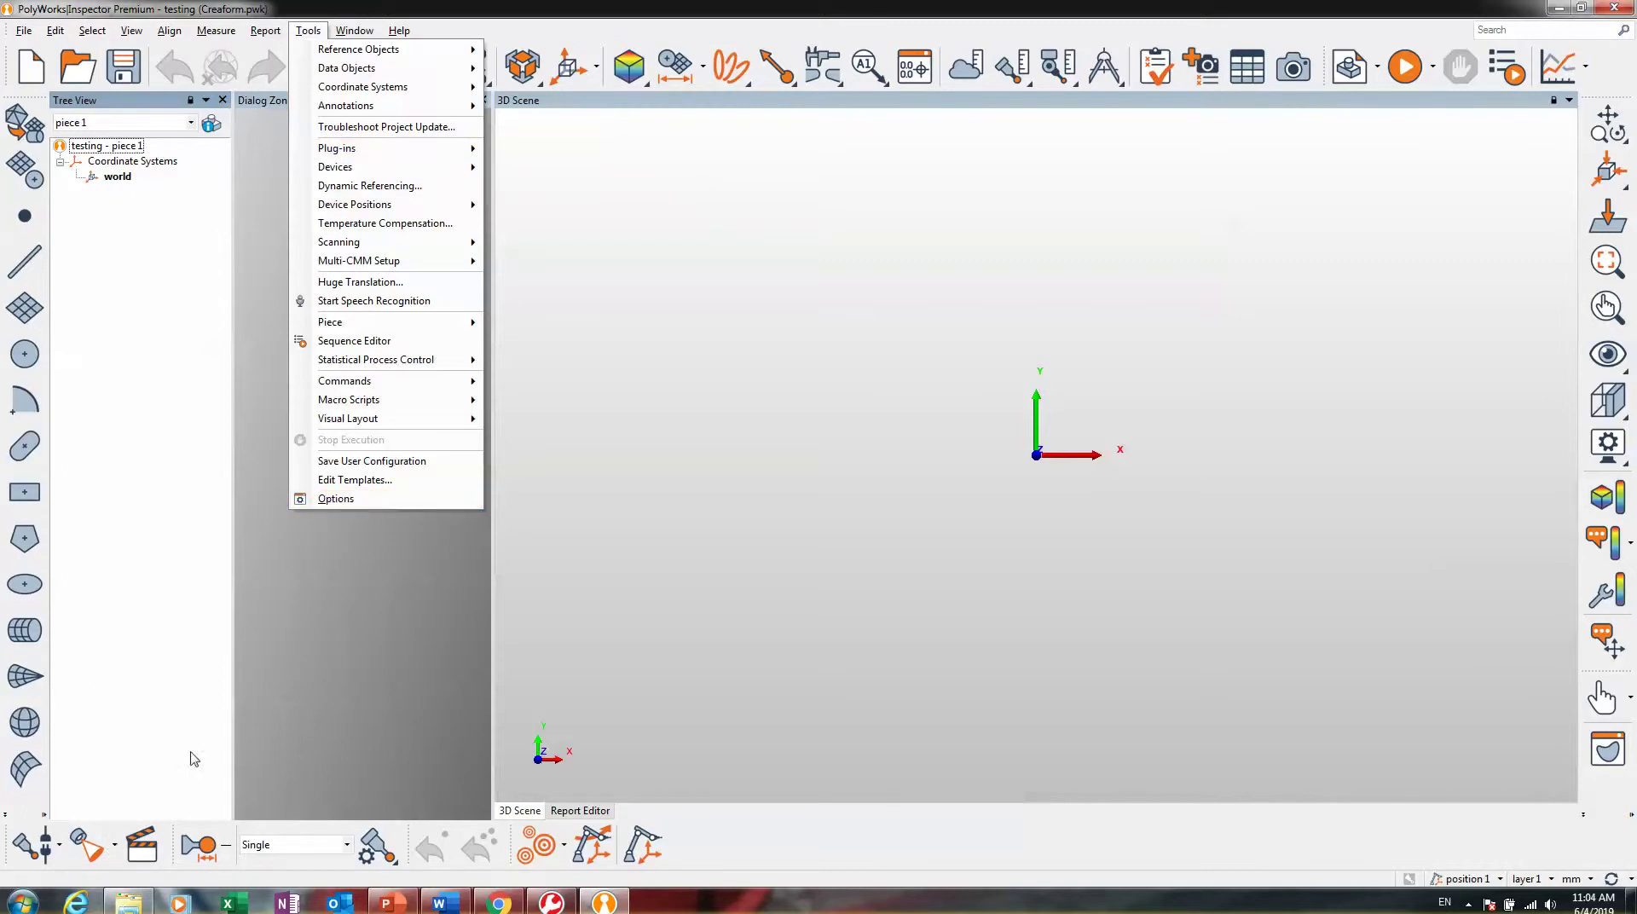
pyautogui.moveTo(392, 93)
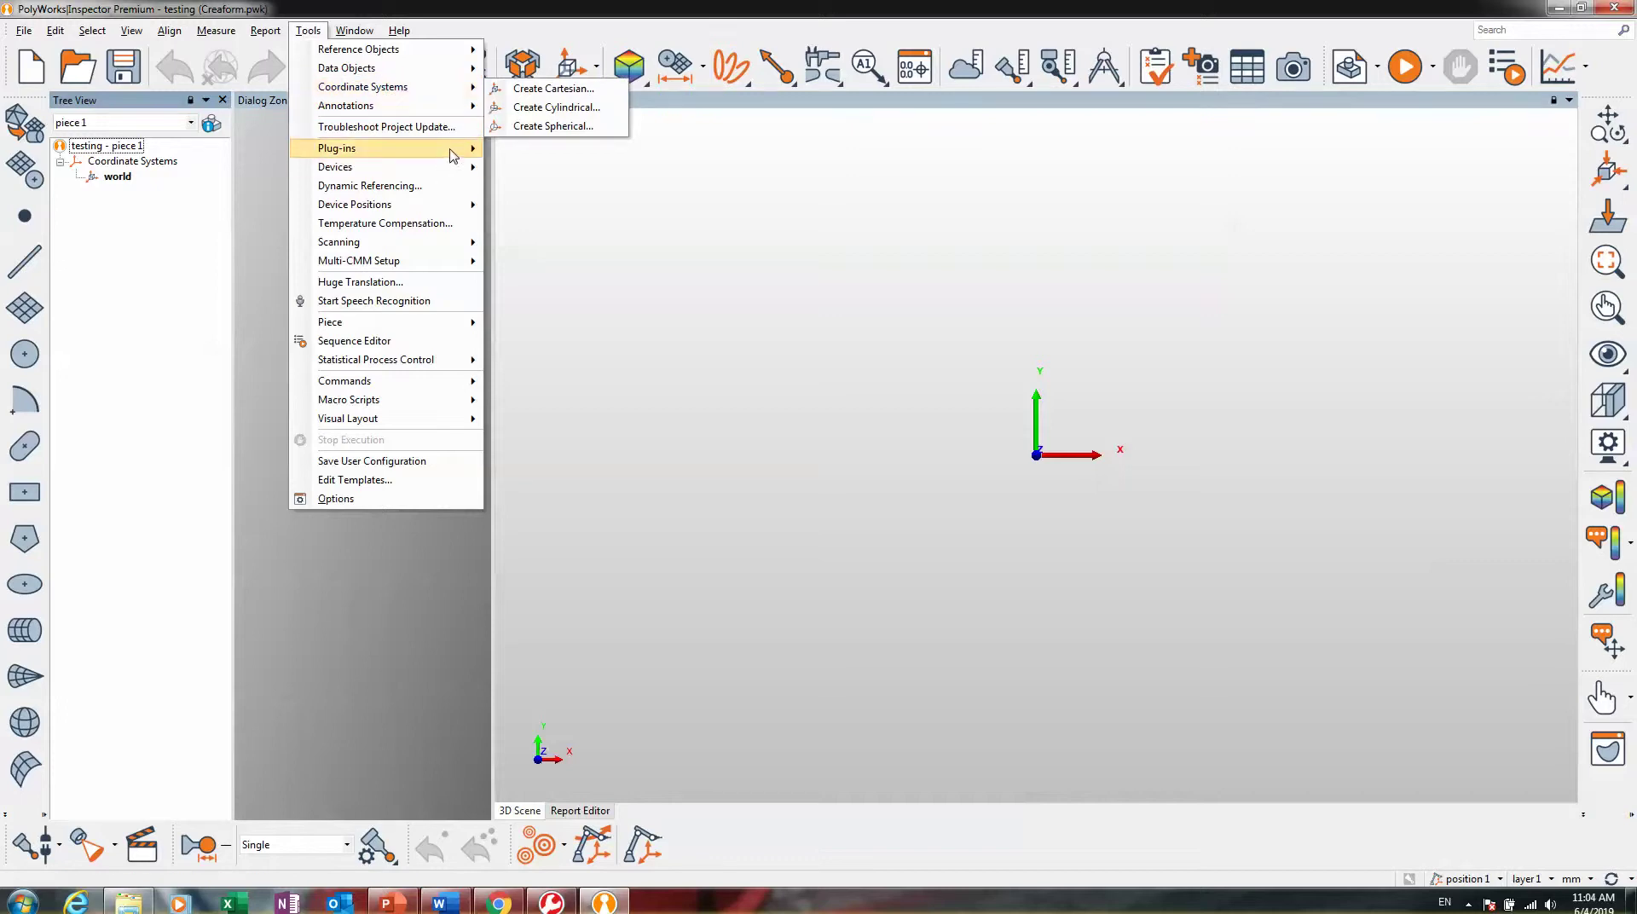
pyautogui.moveTo(453, 155)
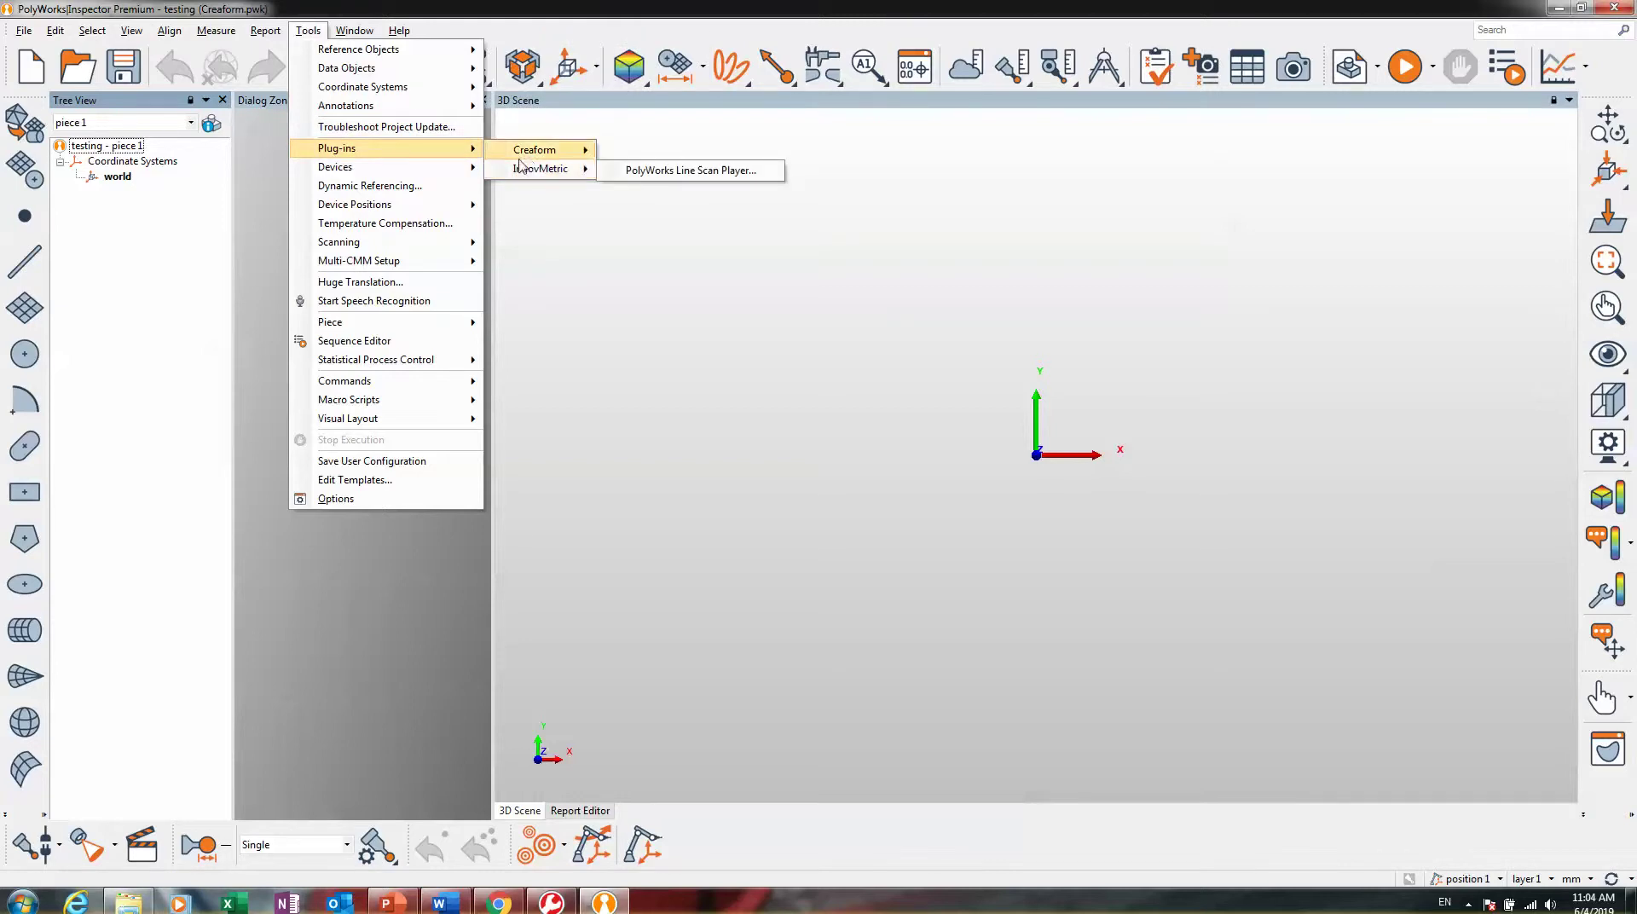
pyautogui.click(669, 322)
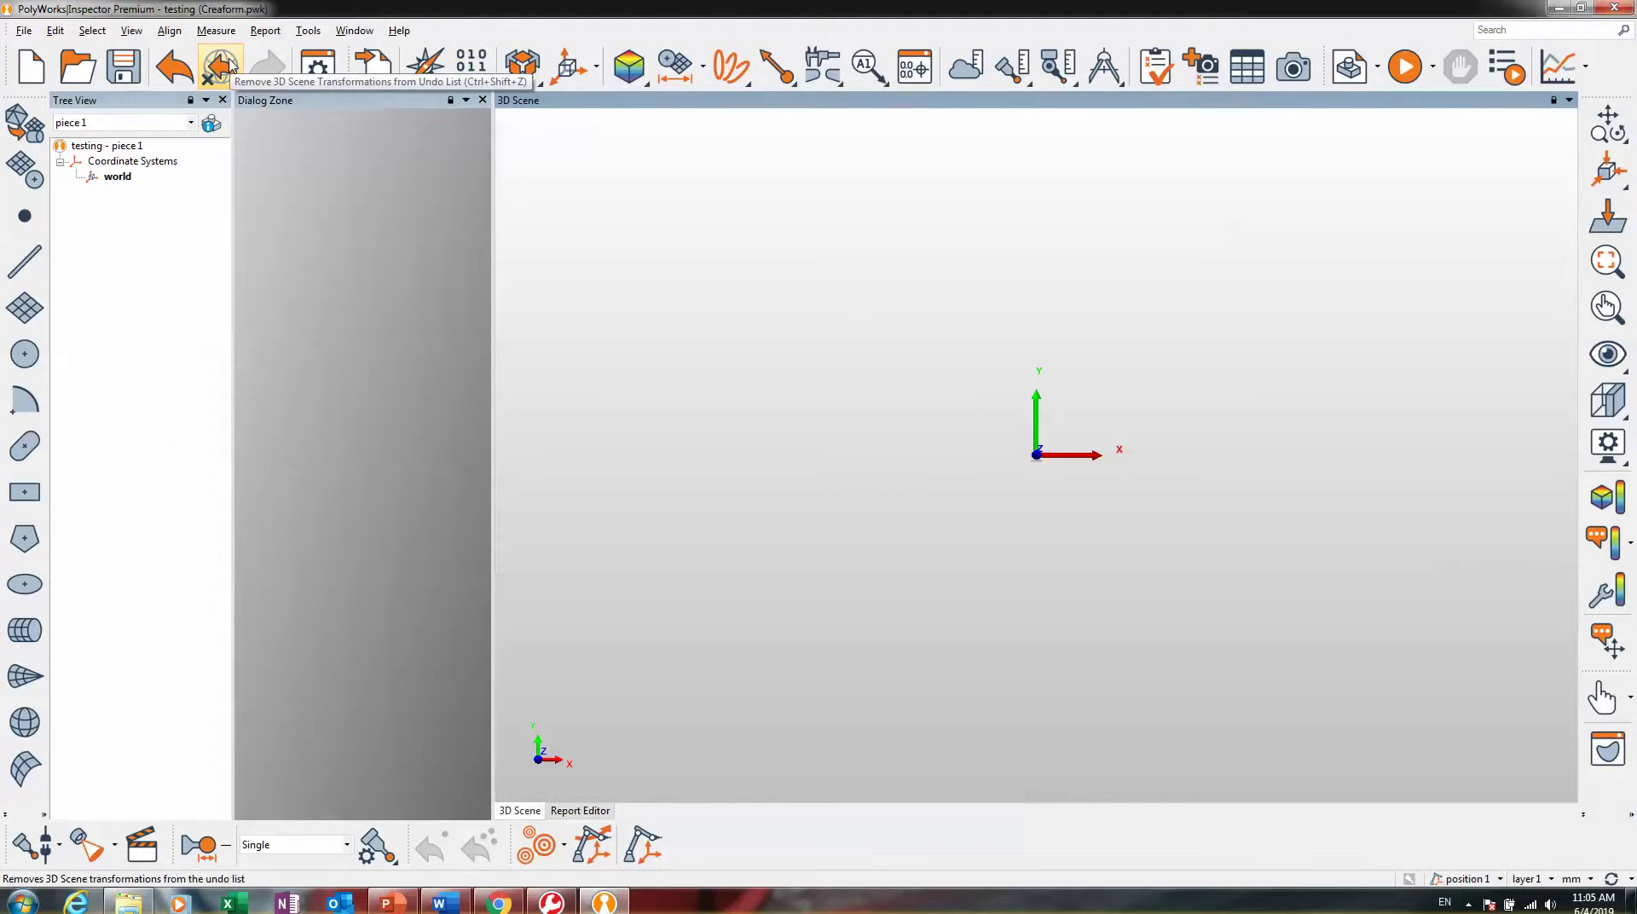
# - View the general PolyWorks|Inspector options and close them without changes
pyautogui.click(316, 70)
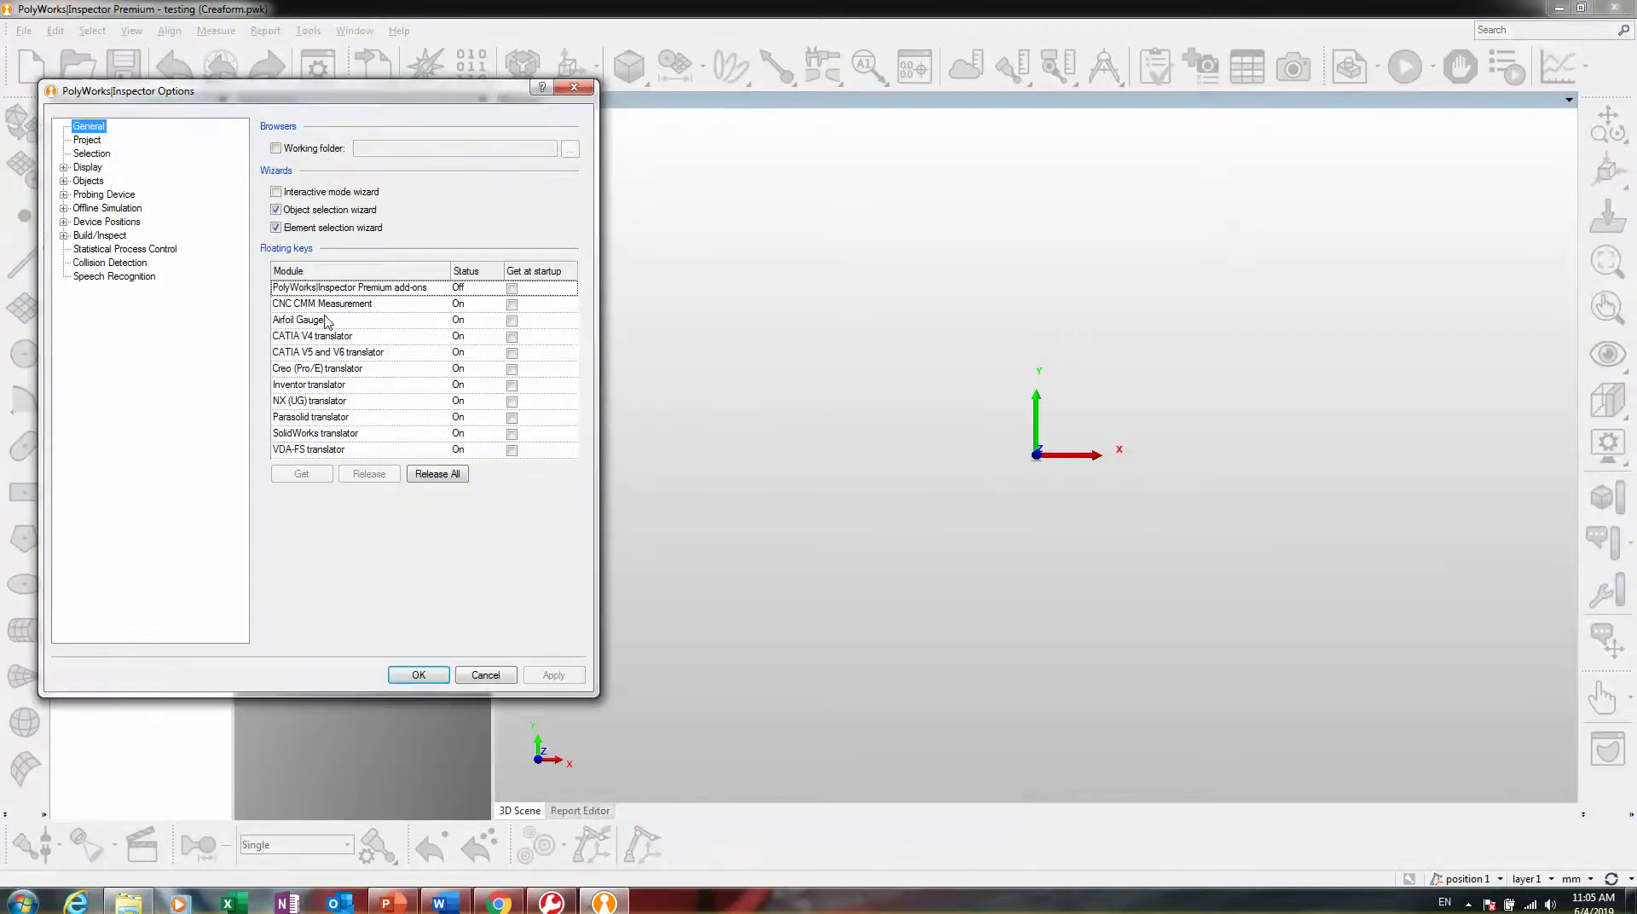
pyautogui.click(573, 87)
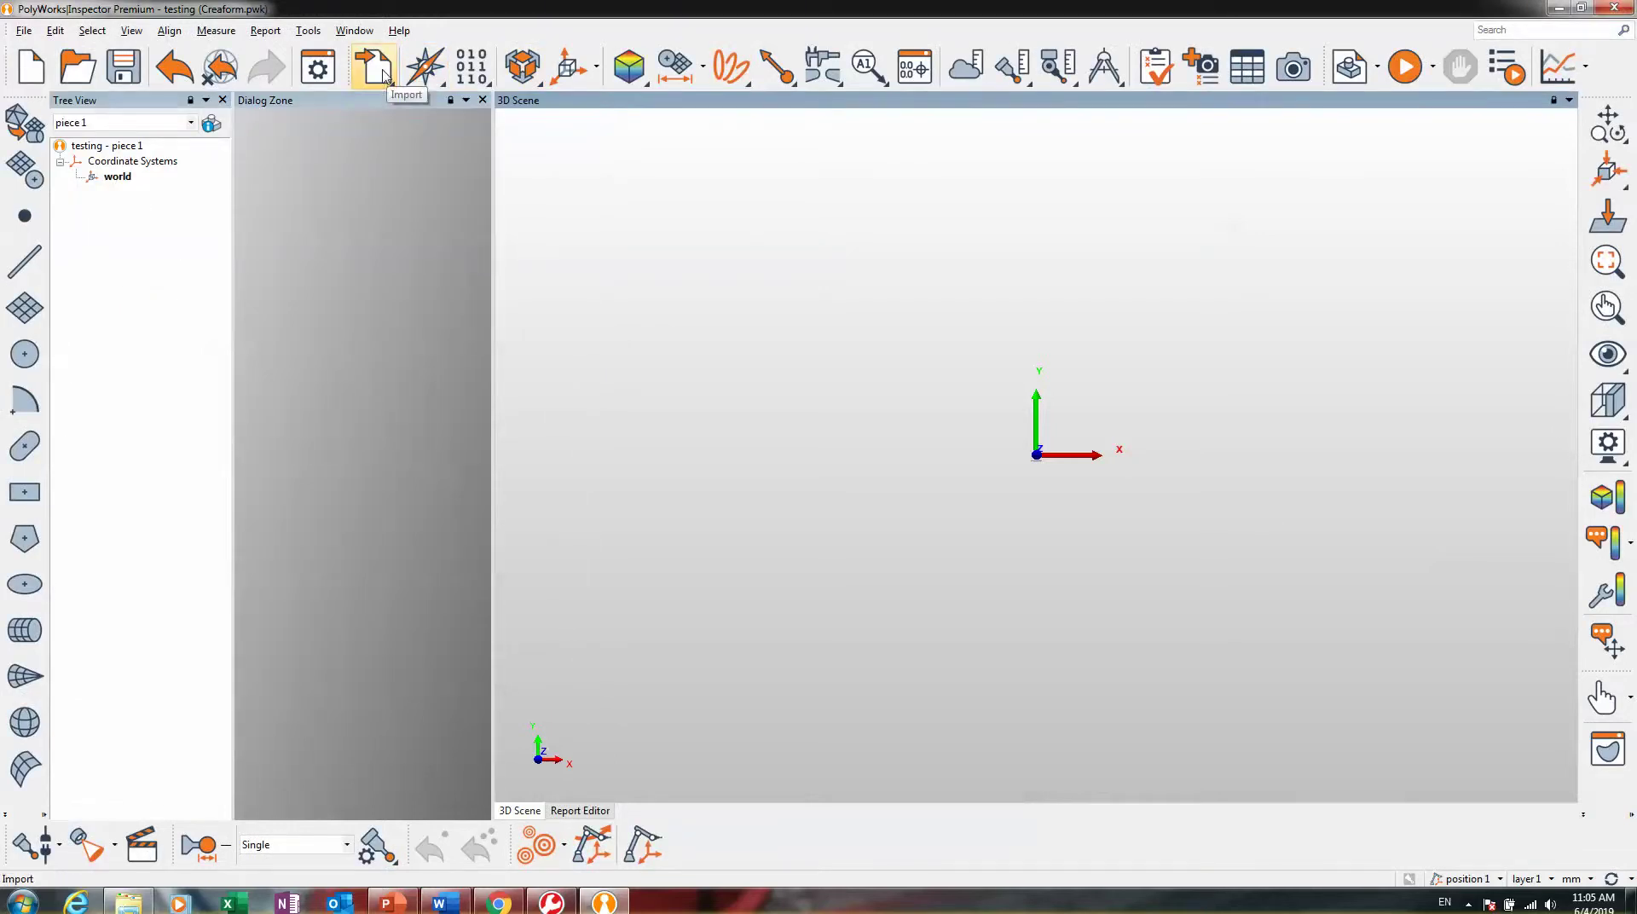
# - Import the point cloud file IMPart.psl from the IMPart exercise folder, accepting the default import units
pyautogui.click(379, 72)
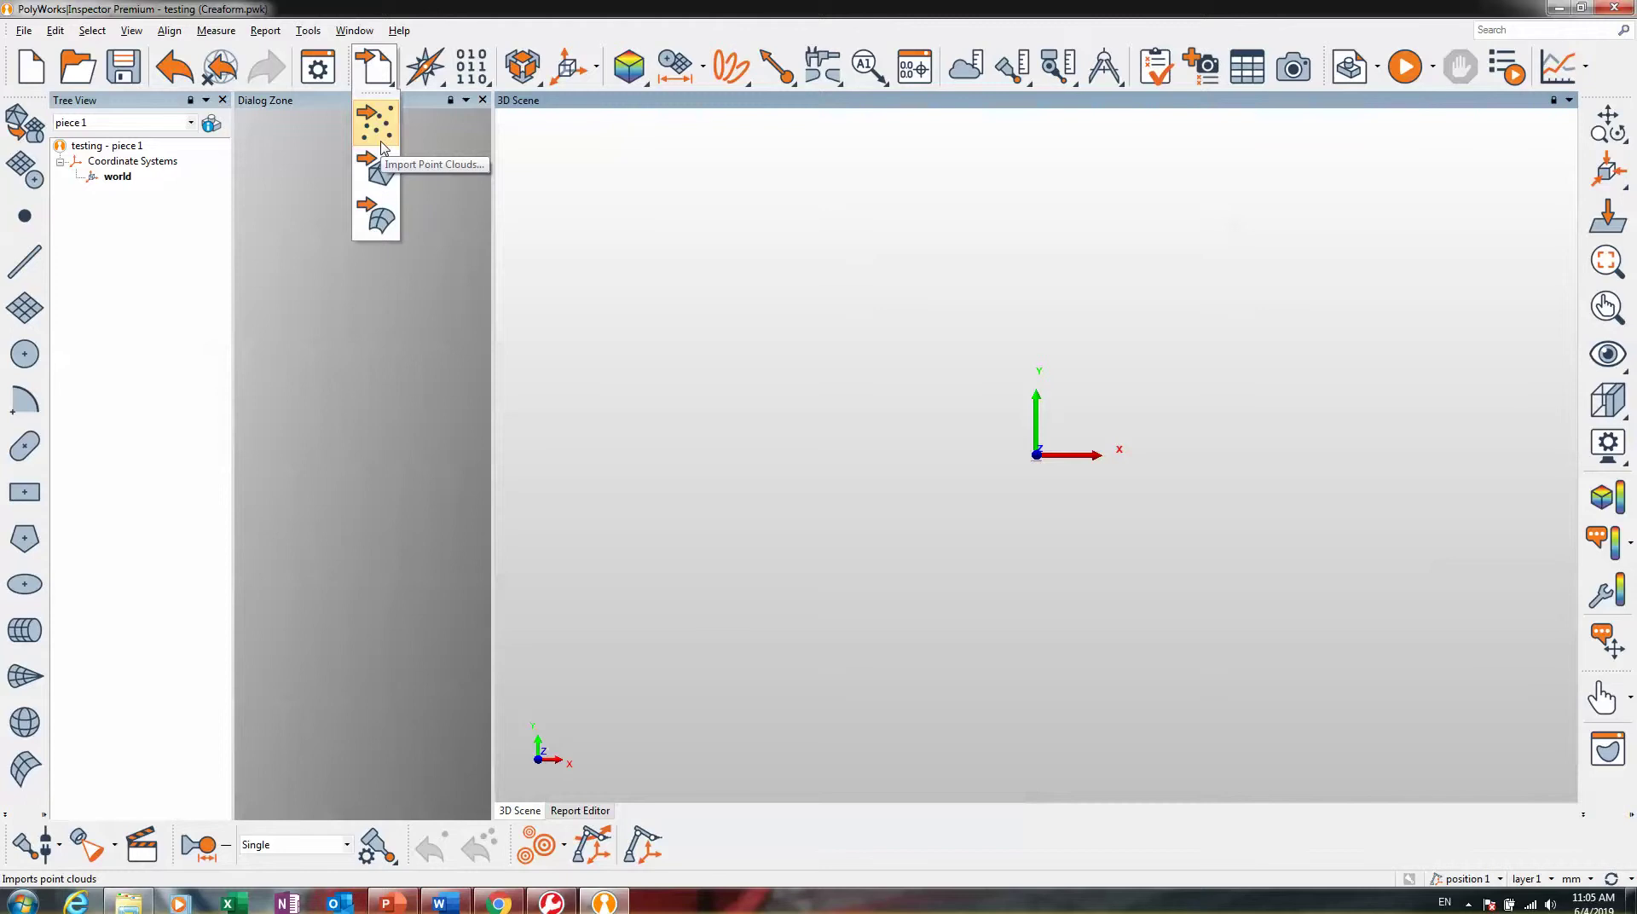
pyautogui.click(423, 156)
pyautogui.click(376, 83)
pyautogui.click(375, 128)
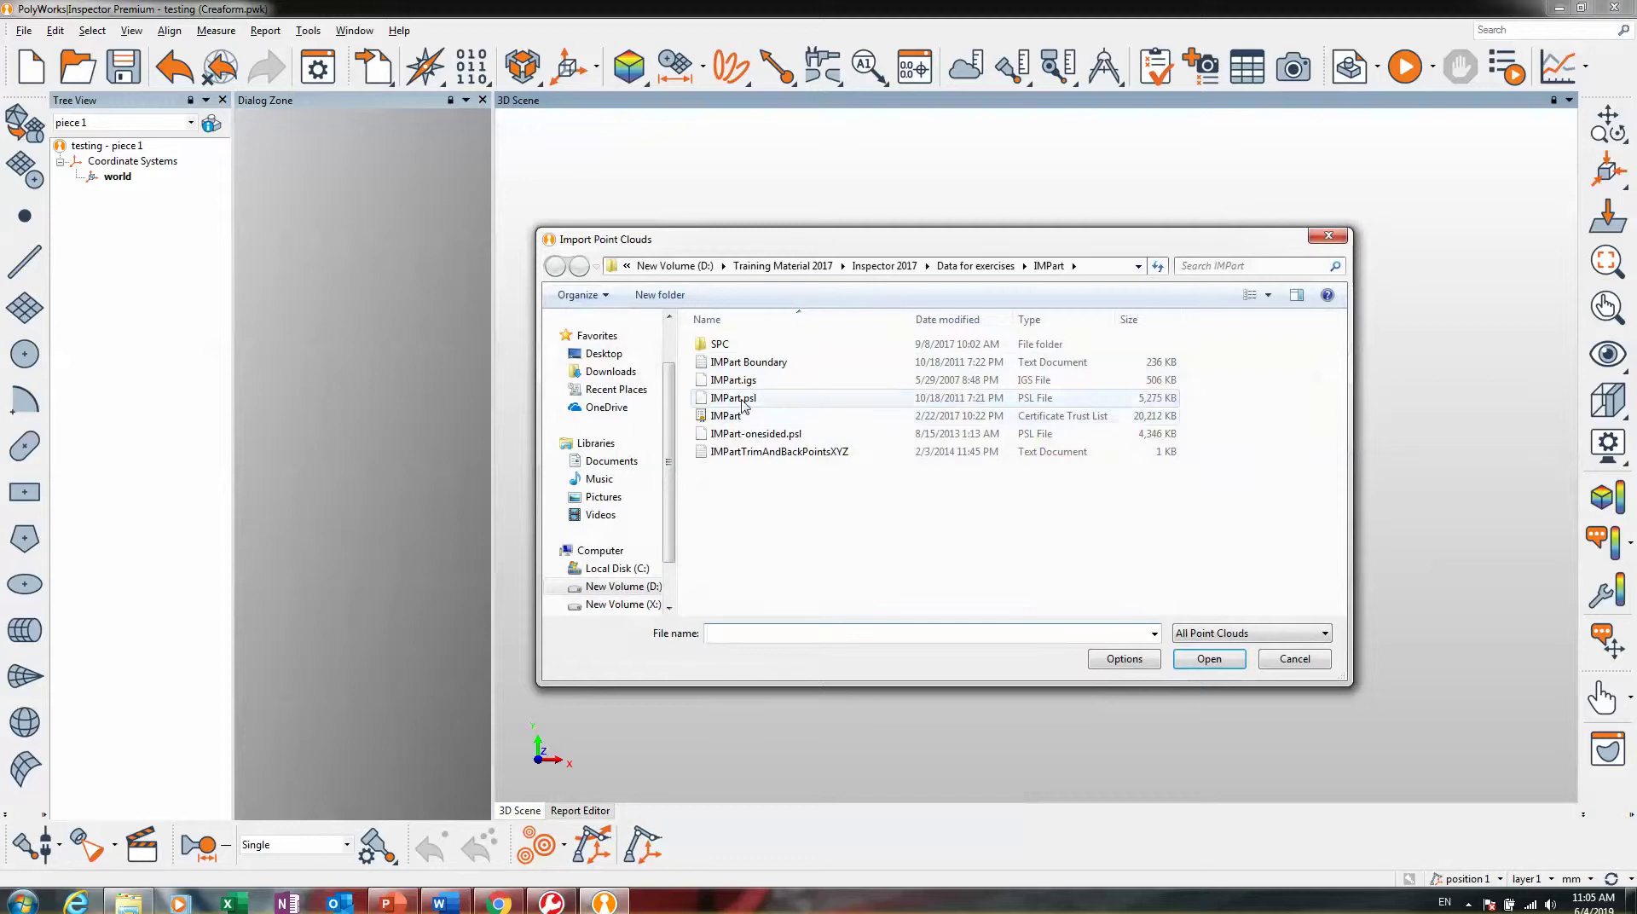
pyautogui.click(752, 400)
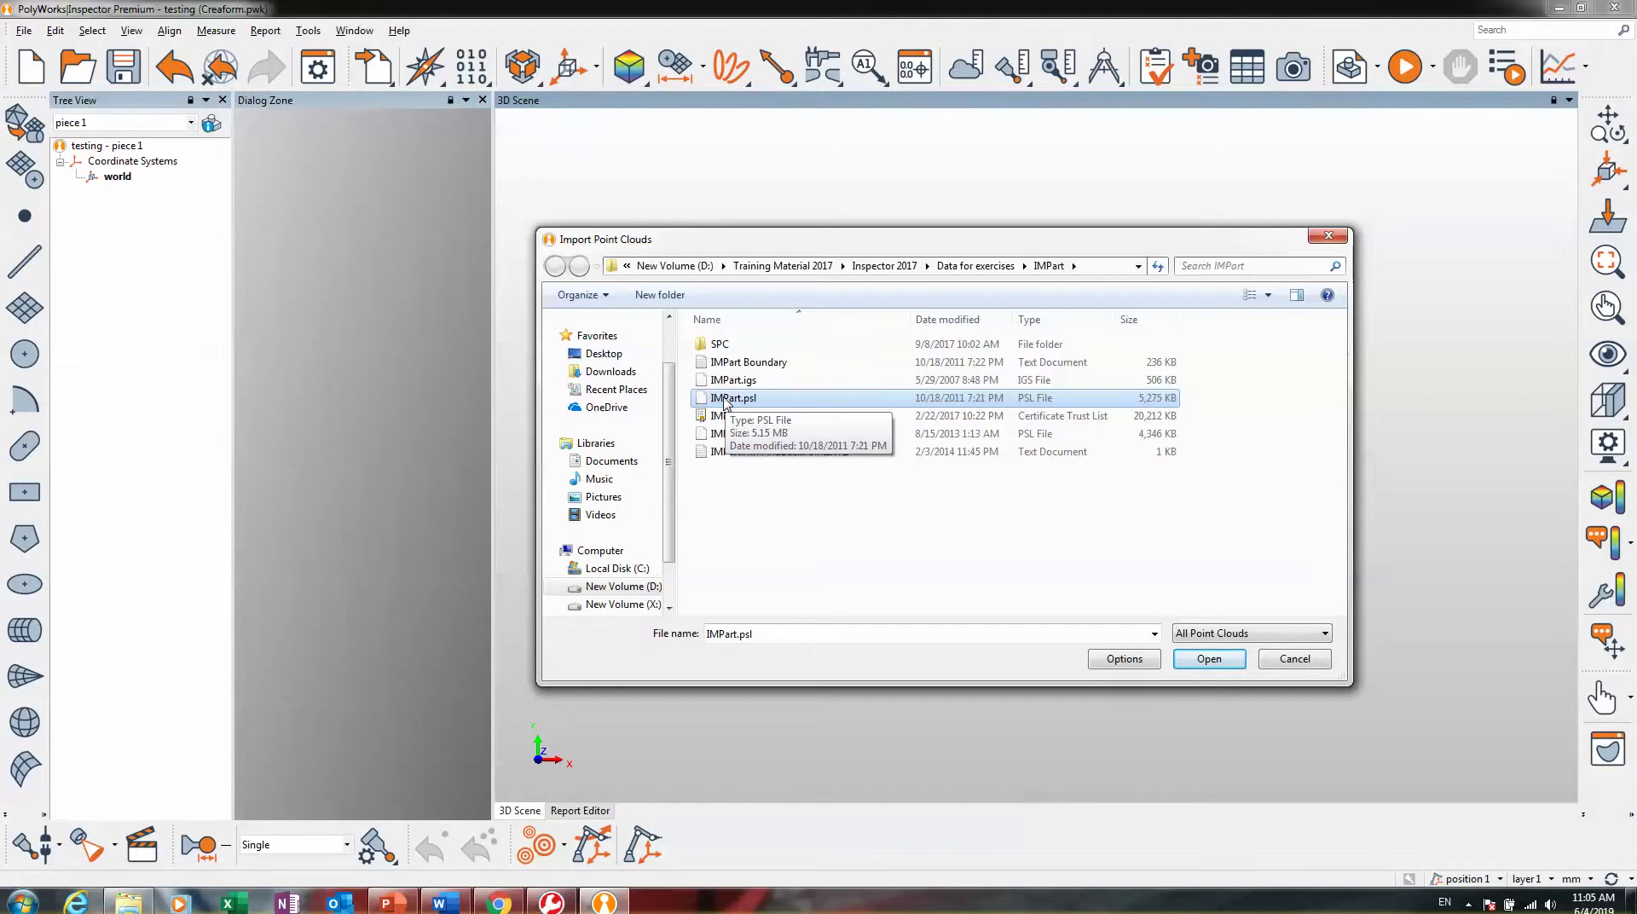
pyautogui.click(1216, 635)
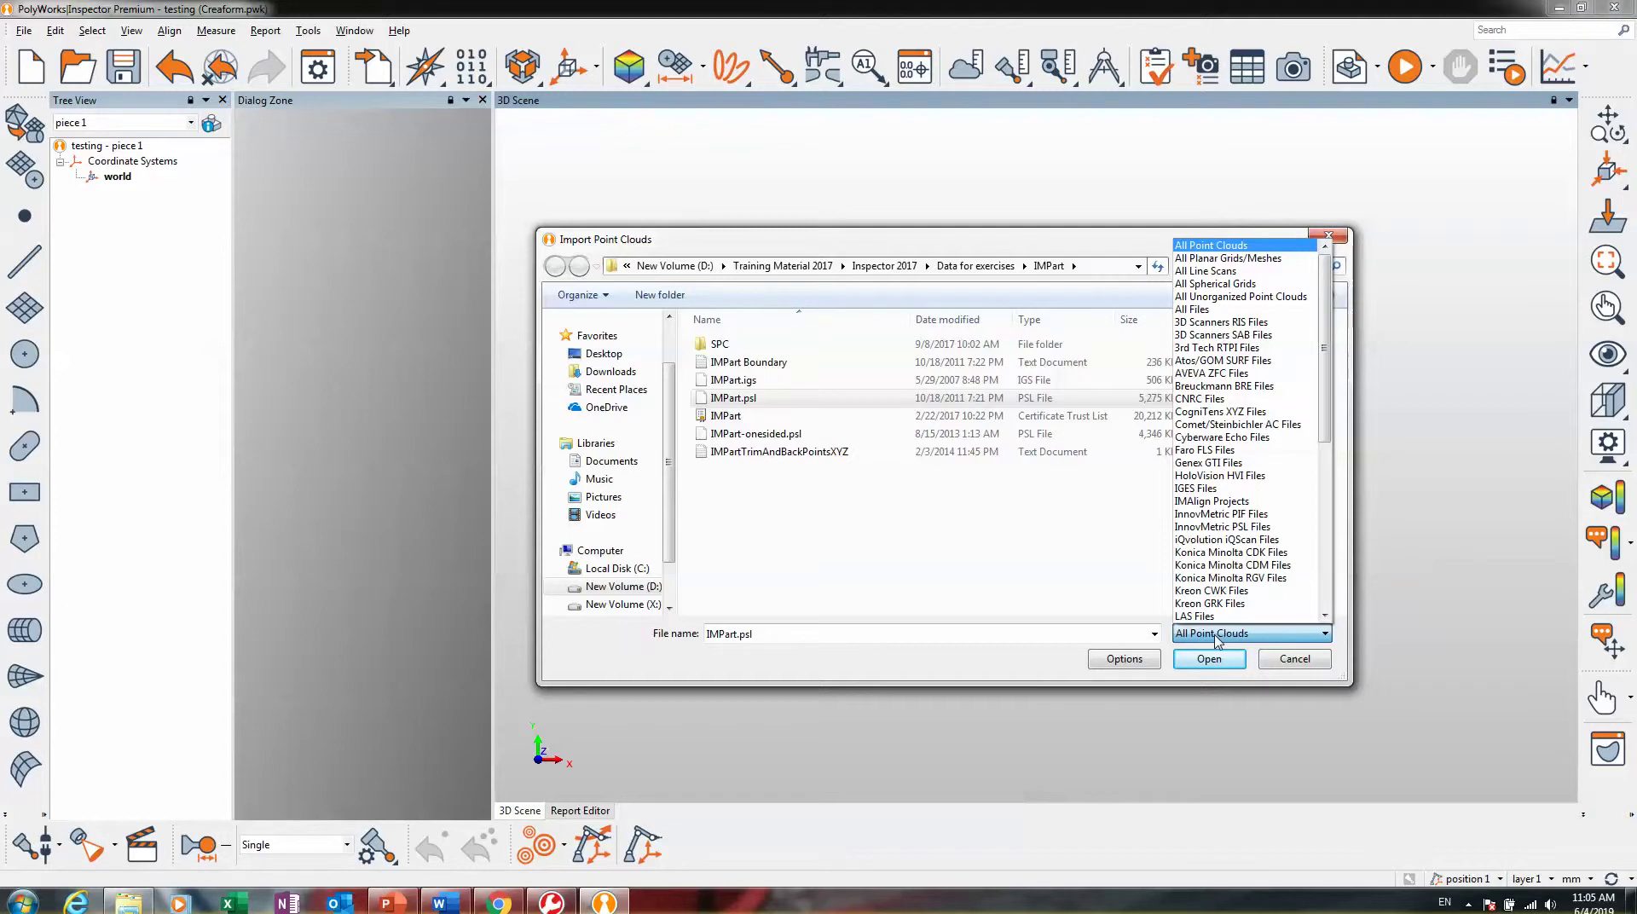
pyautogui.click(1077, 611)
pyautogui.doubleClick(791, 397)
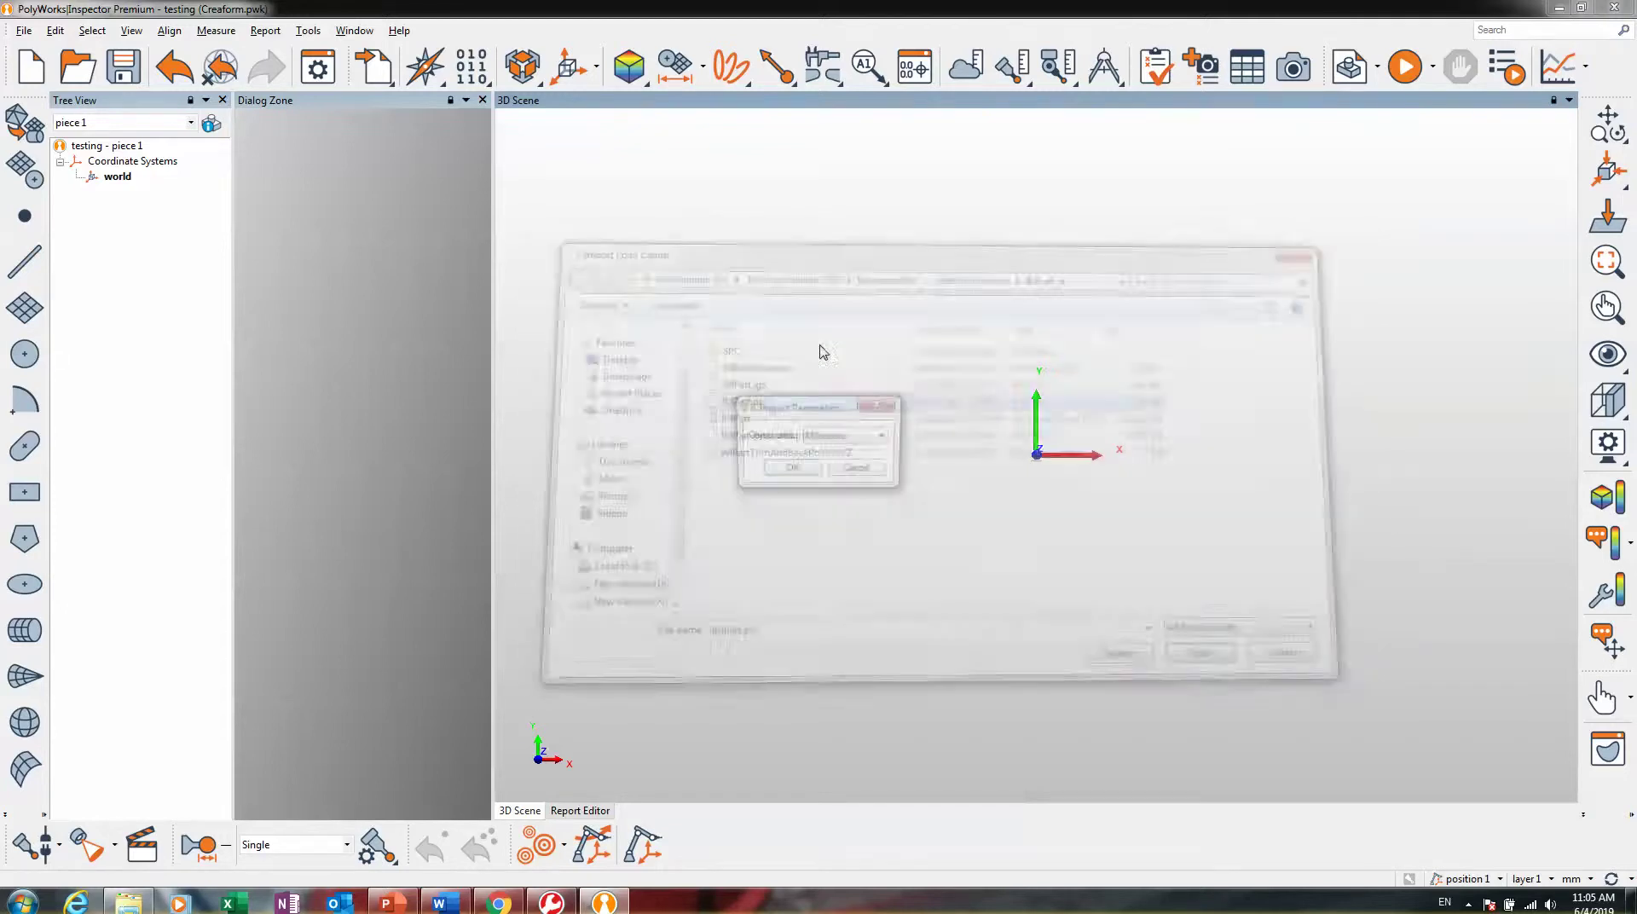
pyautogui.click(792, 468)
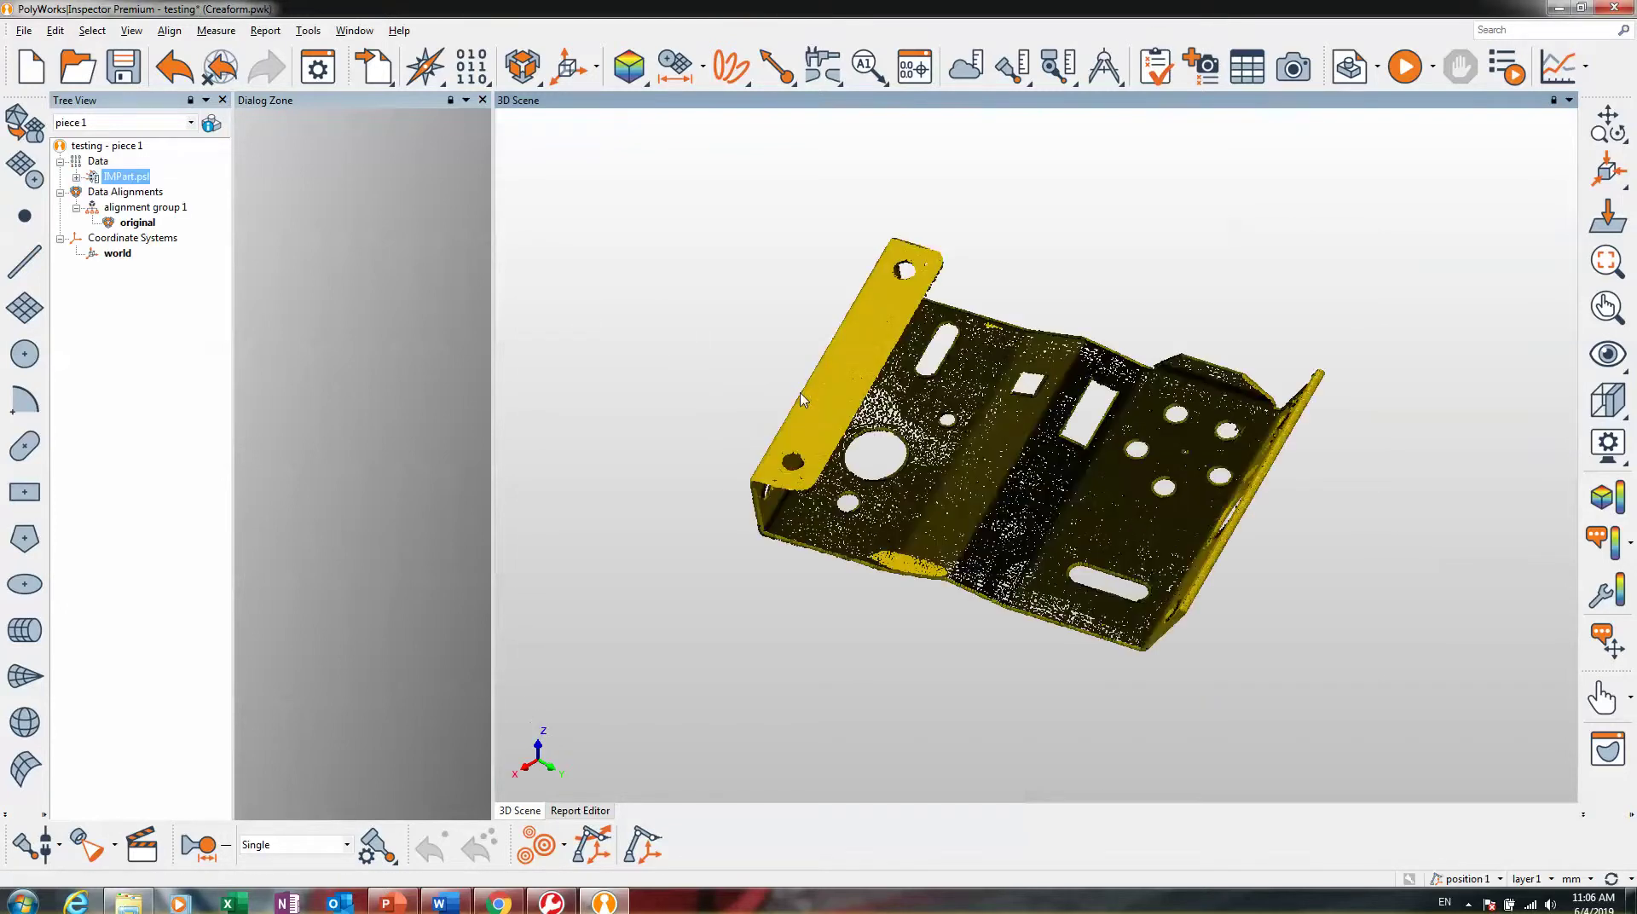
# - Inspect the imported point cloud up close around the holes of the flat face and as a whole part
pyautogui.scroll(5, 884, 431)
pyautogui.moveTo(939, 475); pyautogui.dragTo(993, 288)
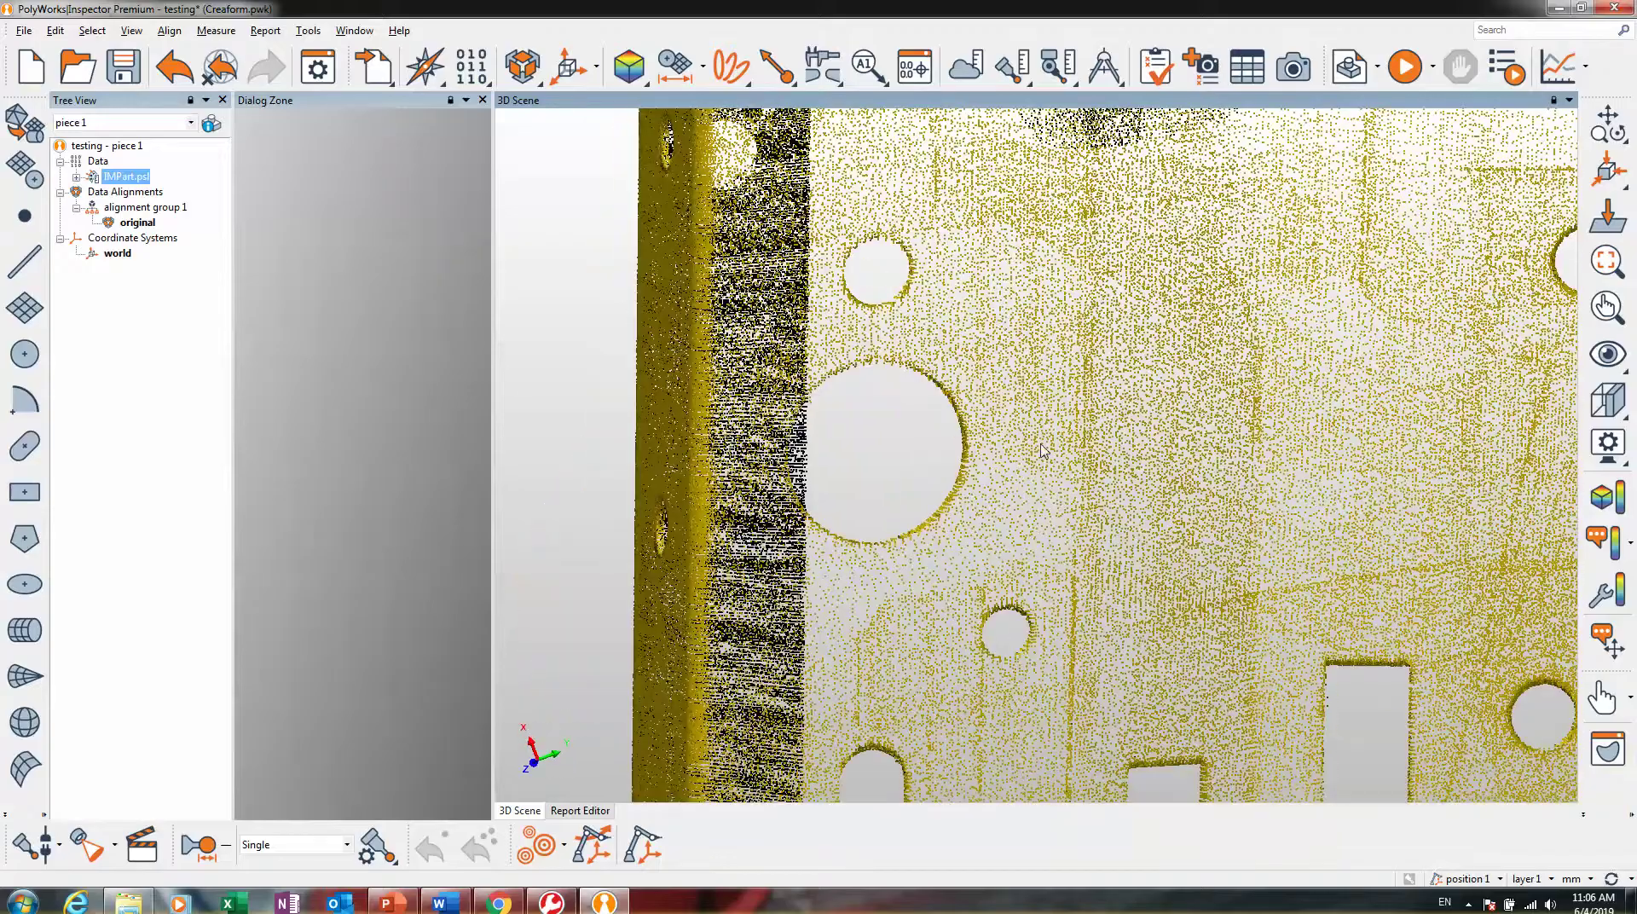
pyautogui.scroll(5, 1042, 450)
pyautogui.scroll(-3, 997, 457)
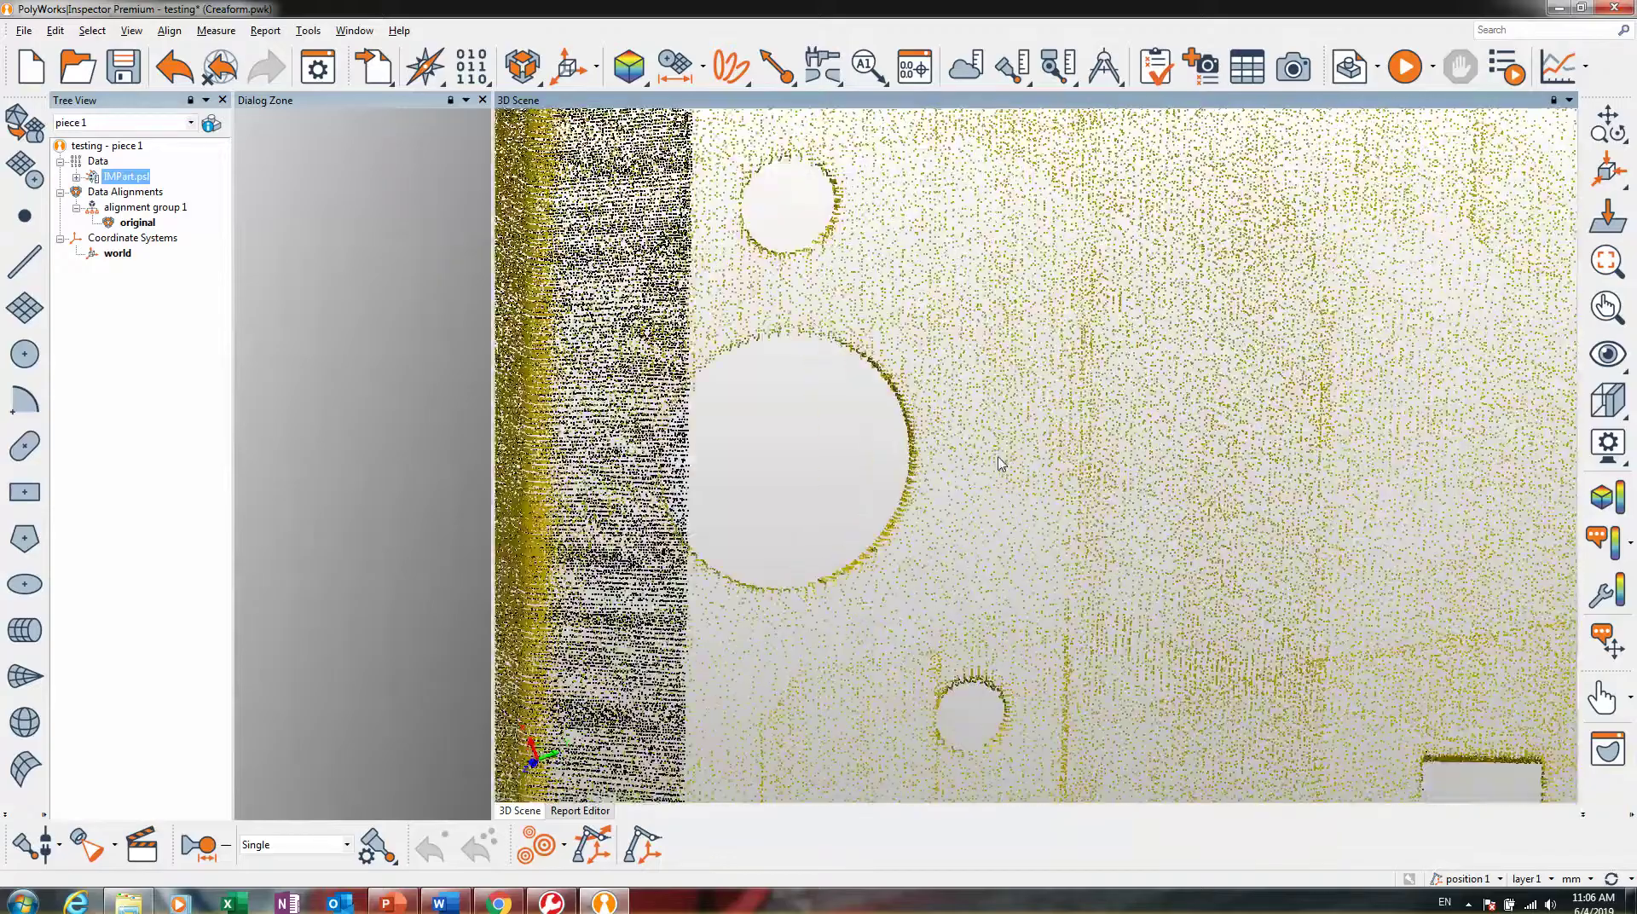
pyautogui.scroll(-5, 1001, 464)
pyautogui.scroll(10, 999, 464)
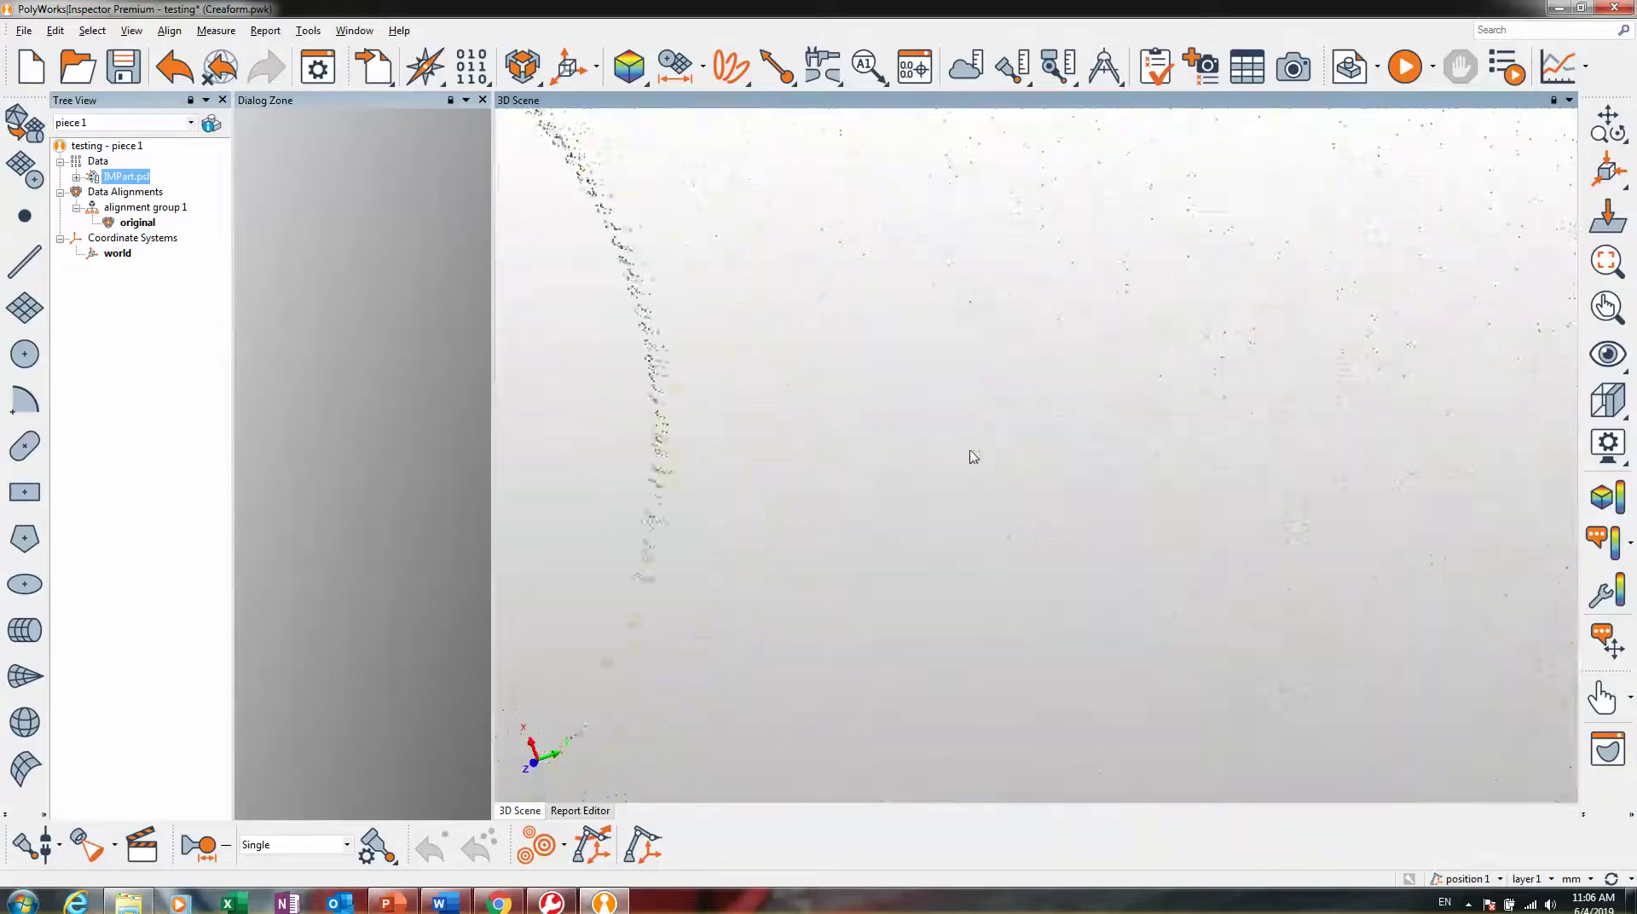
pyautogui.scroll(3, 972, 456)
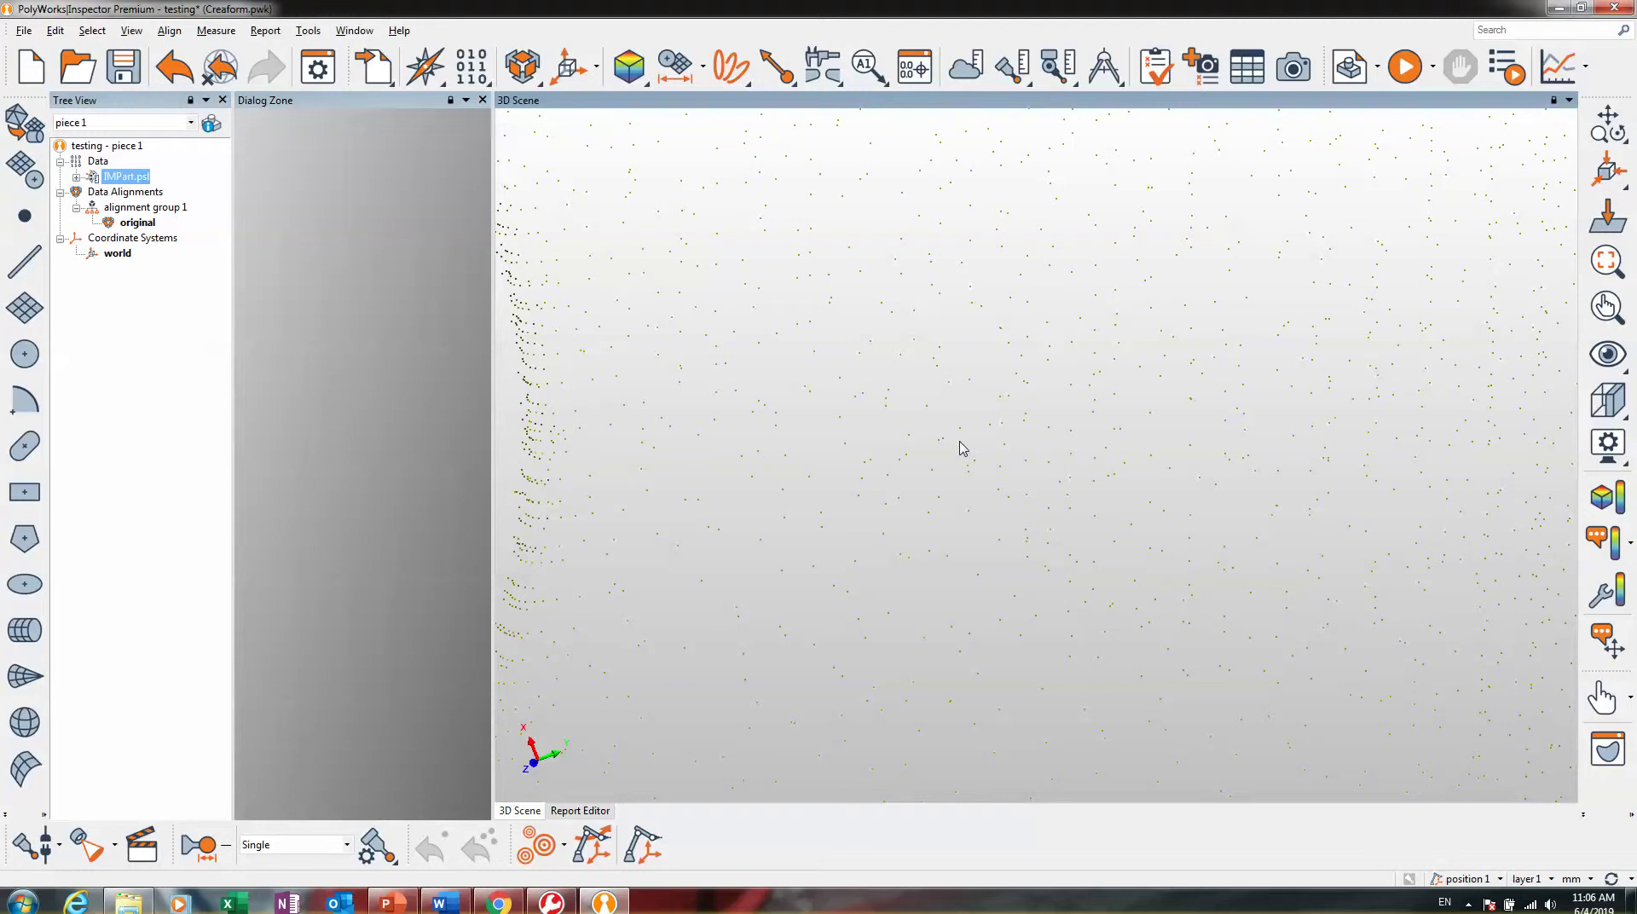
pyautogui.scroll(-5, 963, 450)
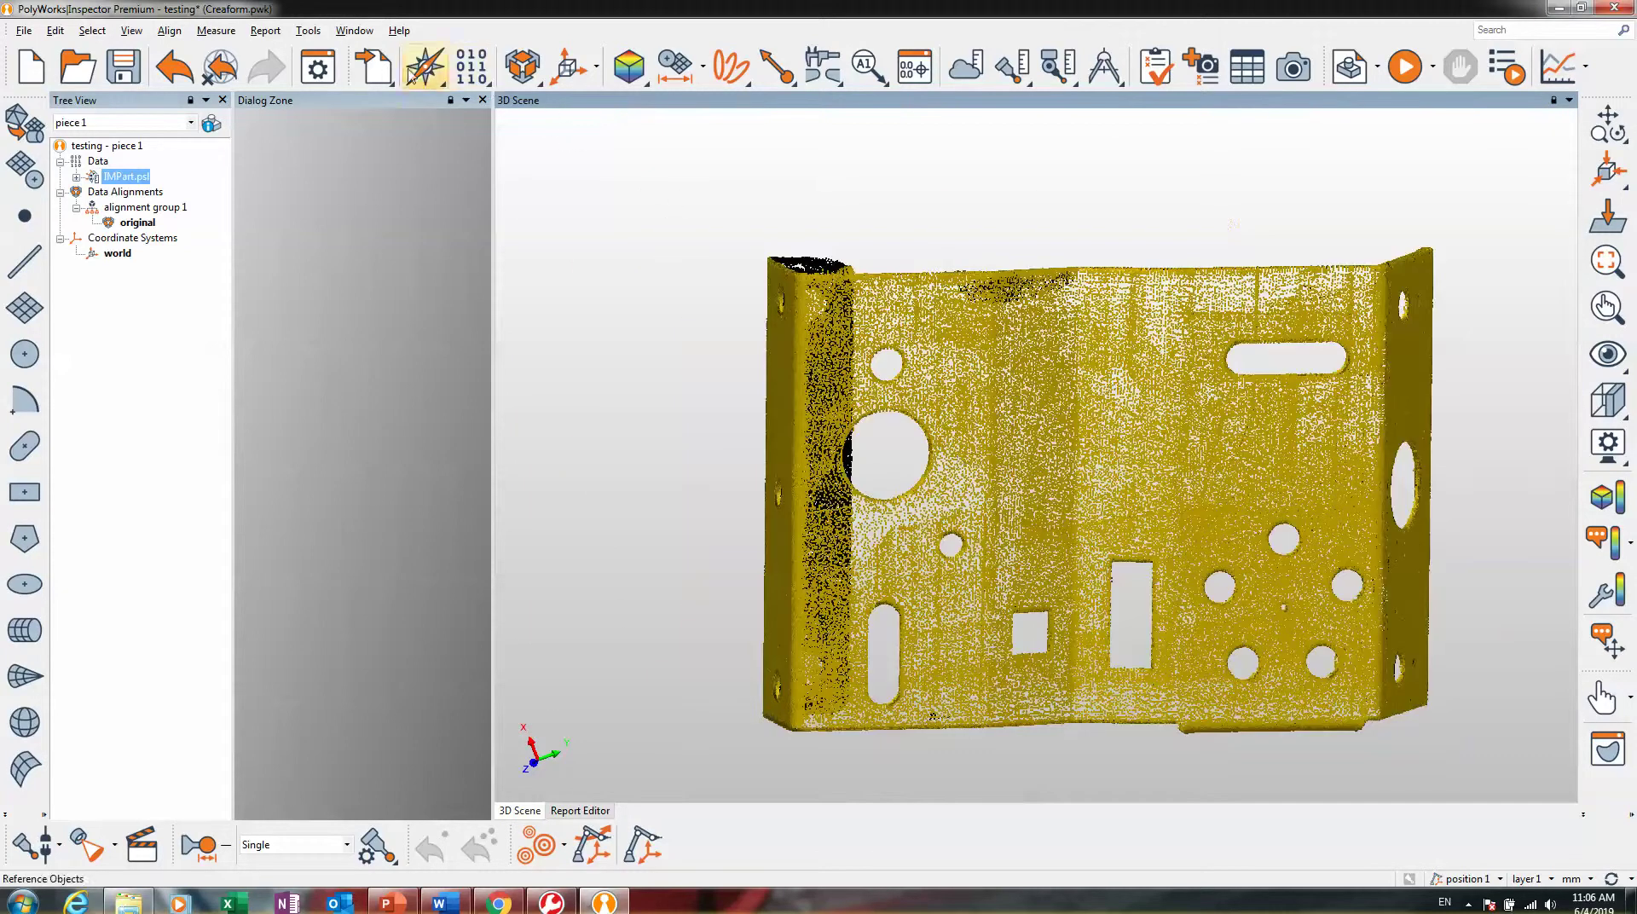
# - Start importing a polygonal model and browse on D: to Training Material 2017, Inspector 2017, Data for exercises
pyautogui.click(375, 66)
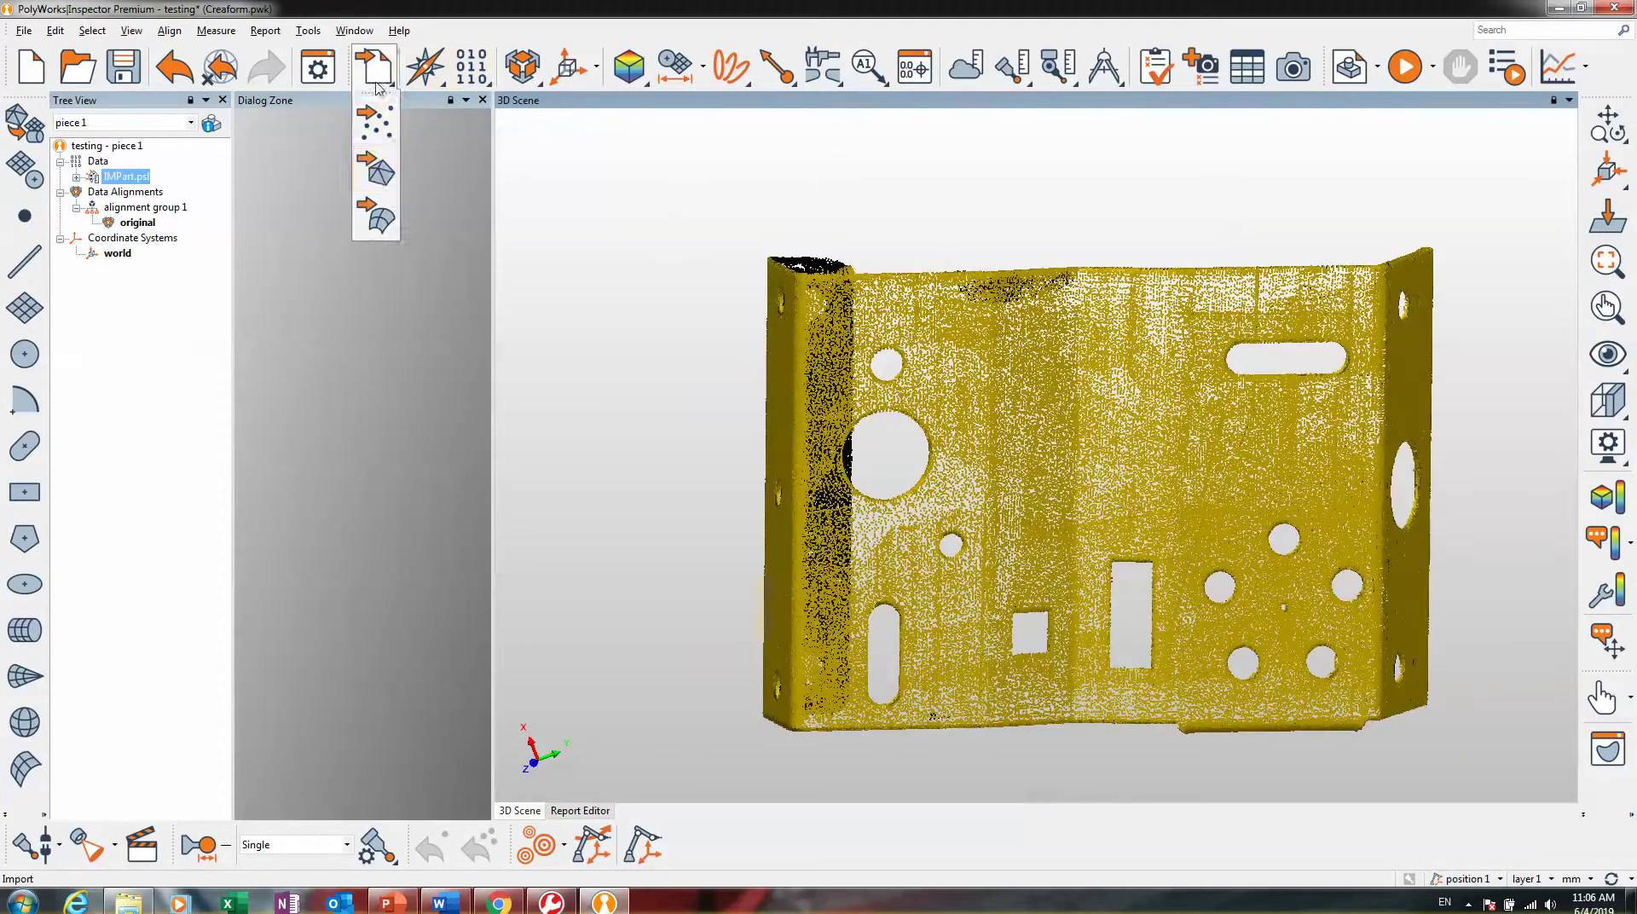
pyautogui.click(381, 174)
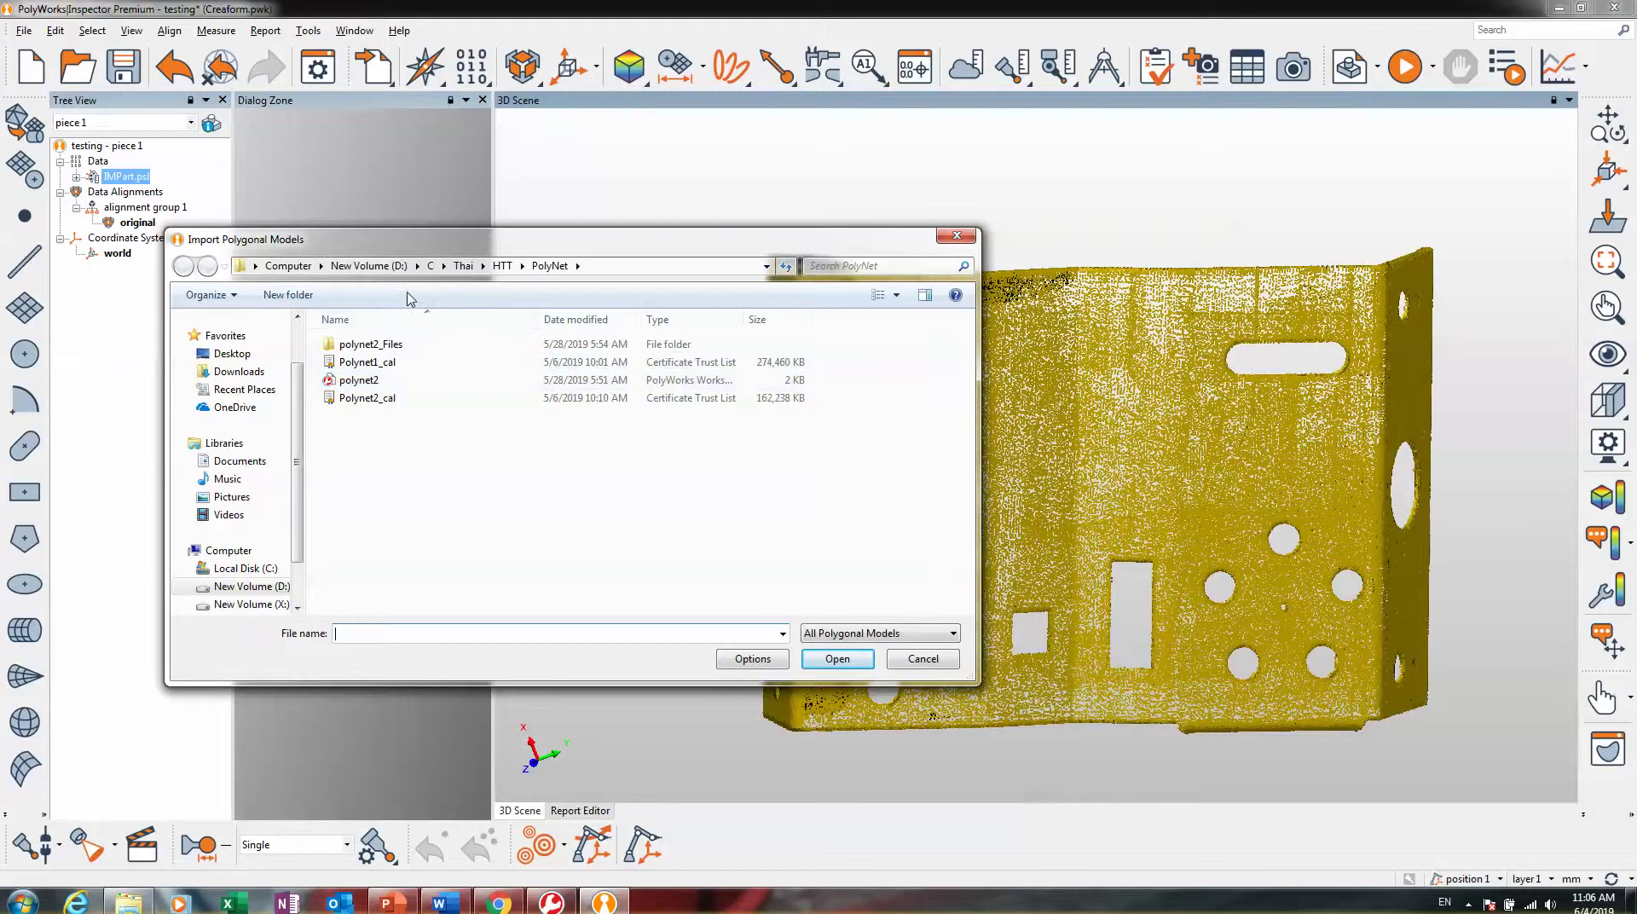
pyautogui.click(368, 266)
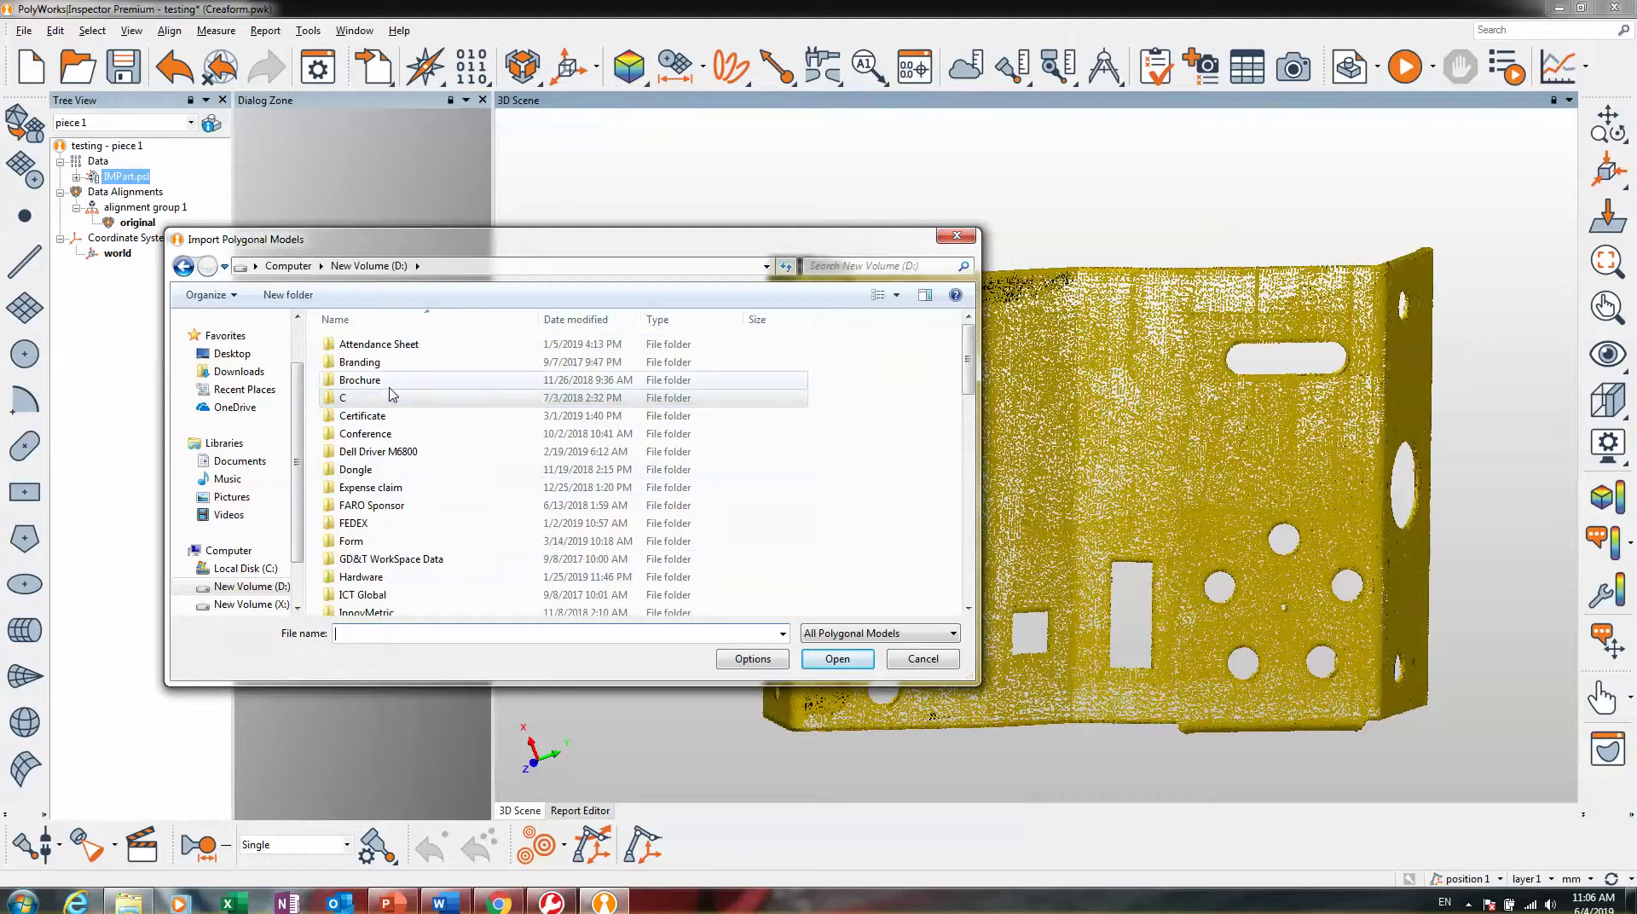
pyautogui.scroll(-12, 373, 584)
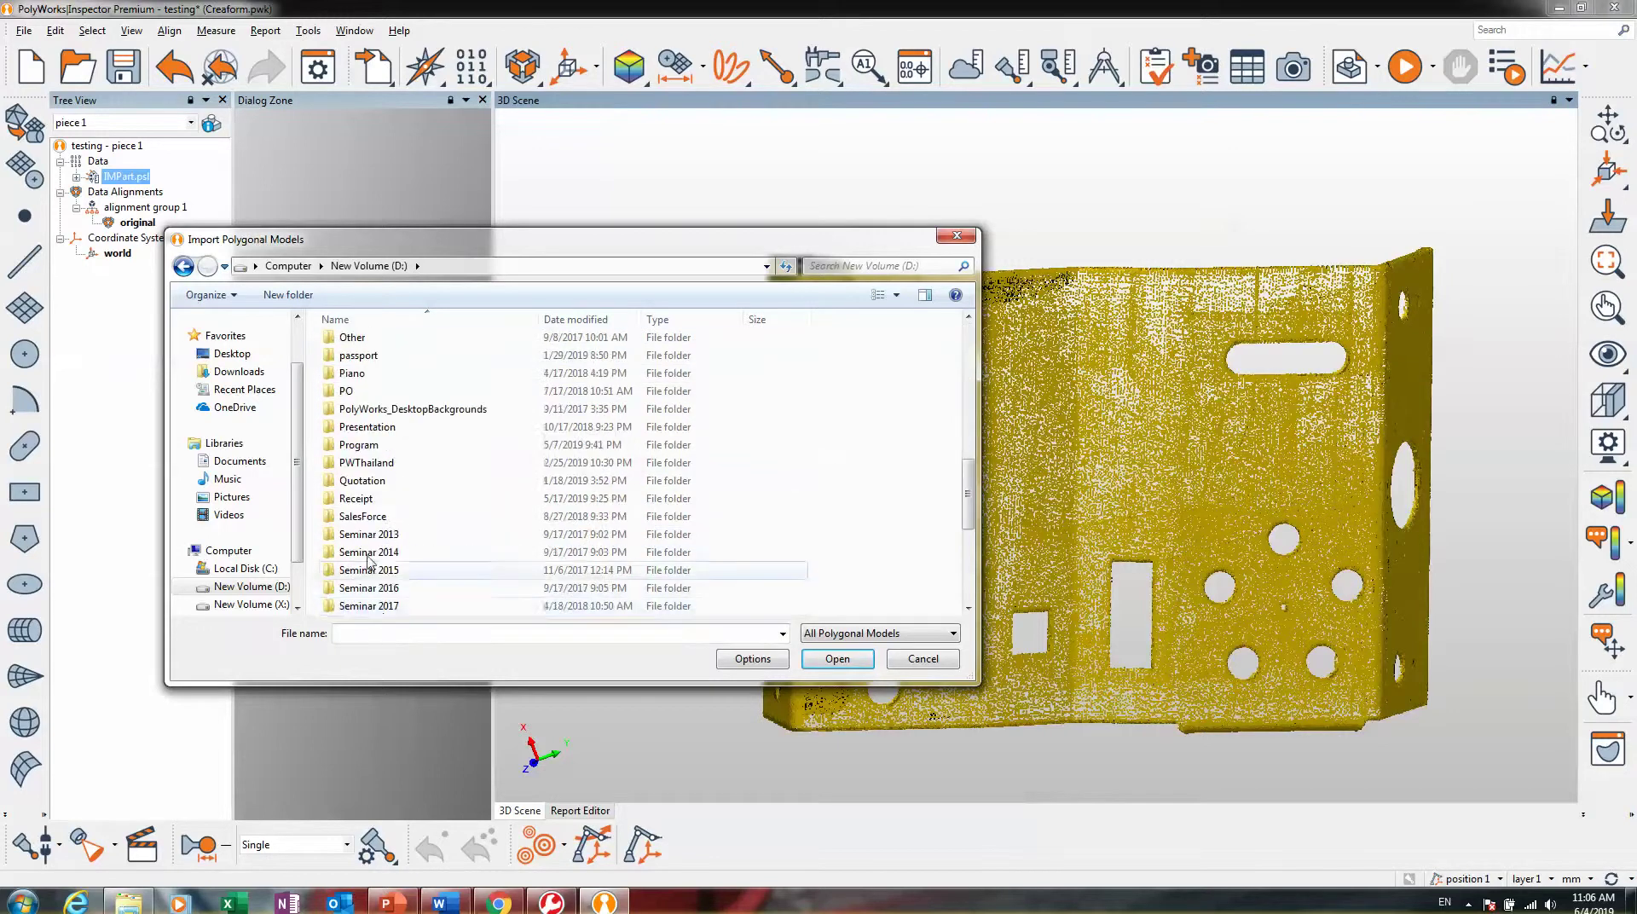
pyautogui.doubleClick(388, 553)
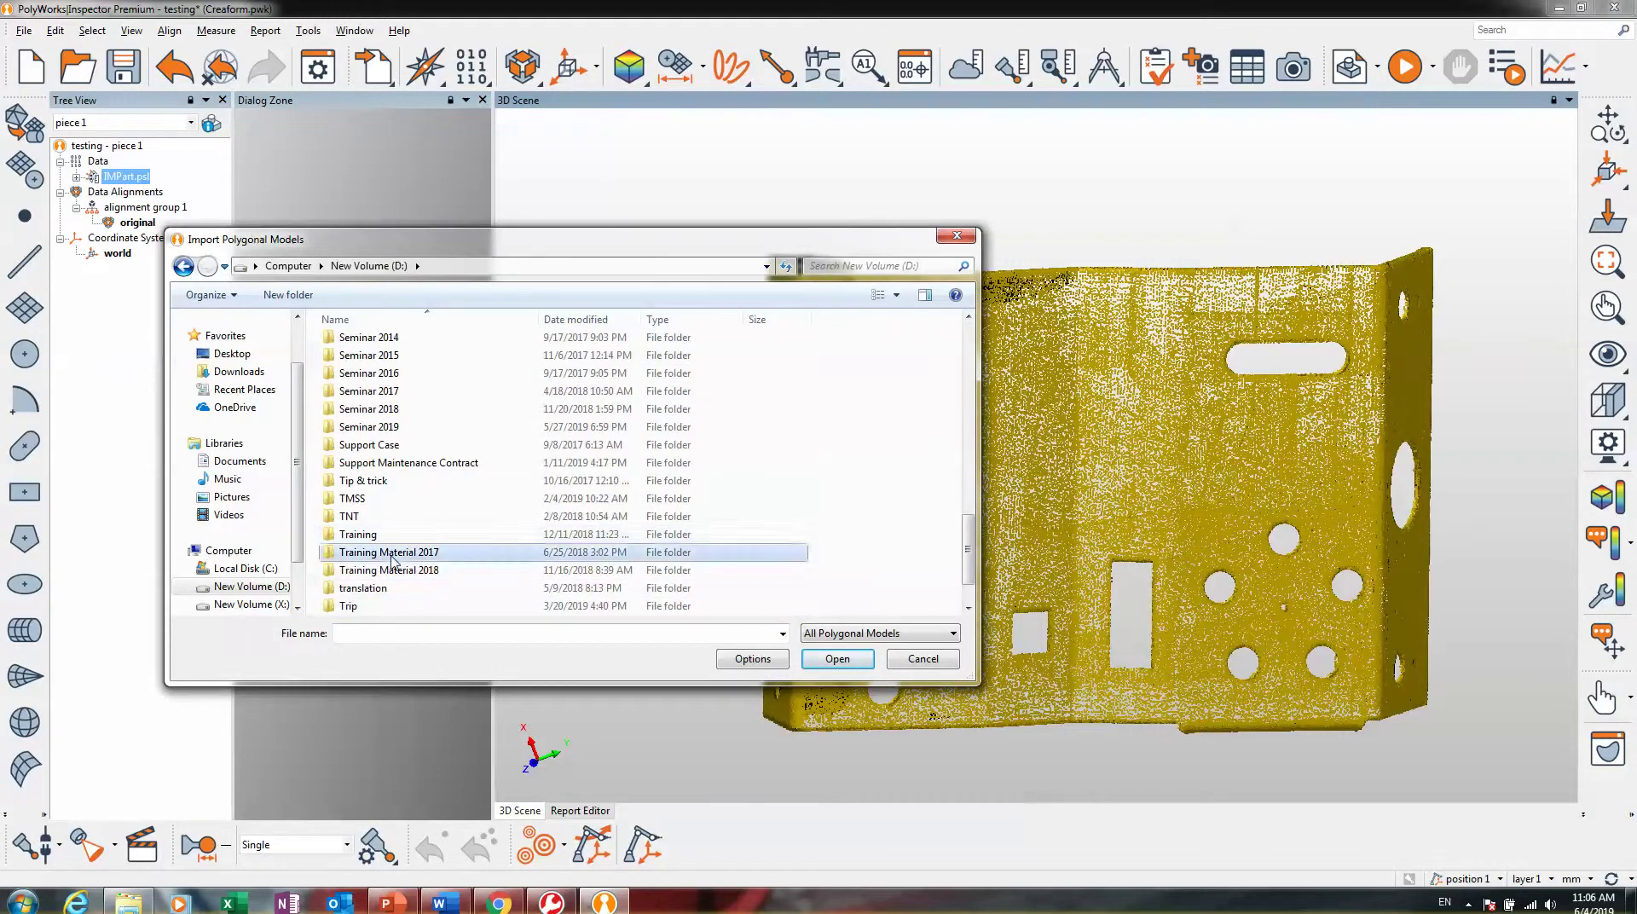
pyautogui.click(389, 348)
pyautogui.doubleClick(390, 346)
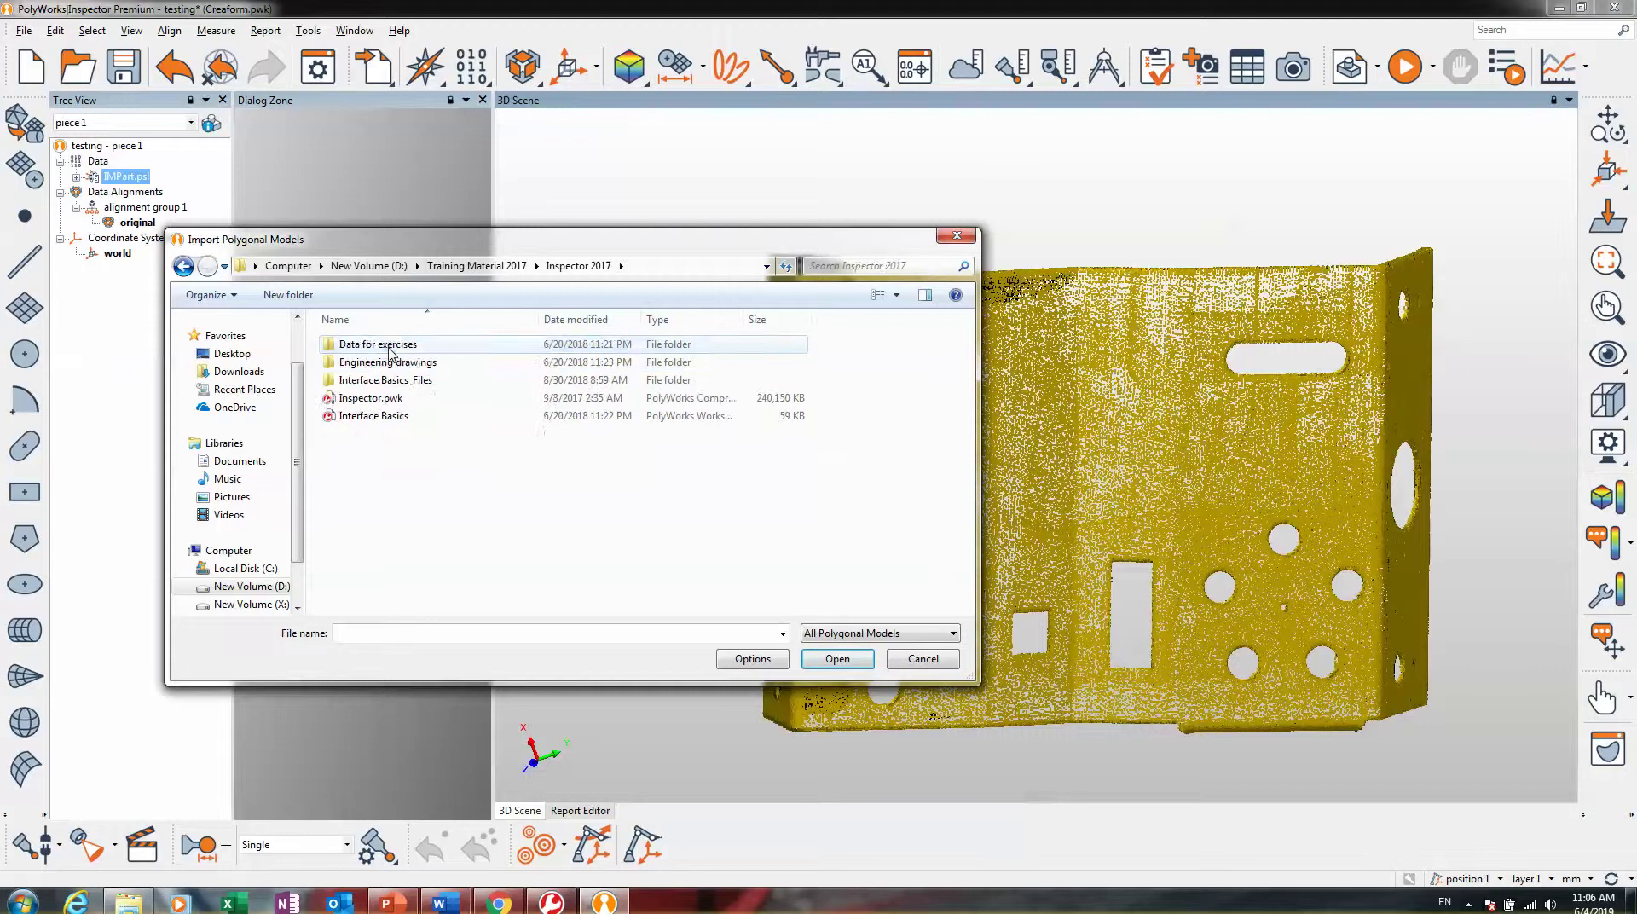
pyautogui.doubleClick(388, 345)
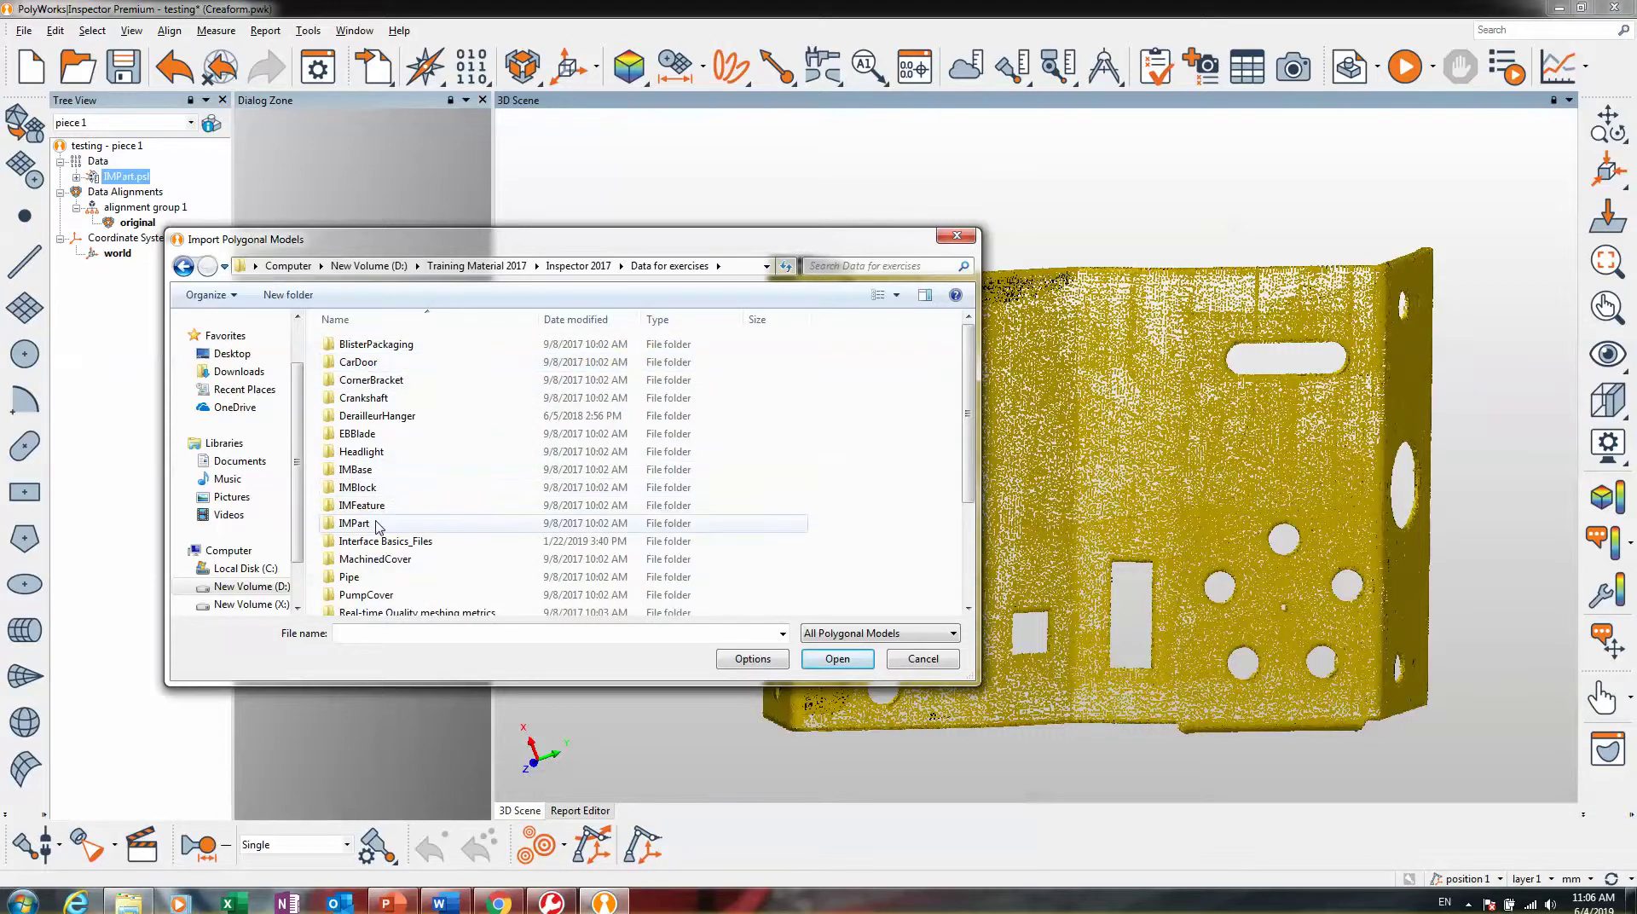
# - Import the polygonal model IMBlock.stl from the exercise data in millimeters, assigning it to a new alignment group
pyautogui.doubleClick(376, 523)
pyautogui.doubleClick(426, 363)
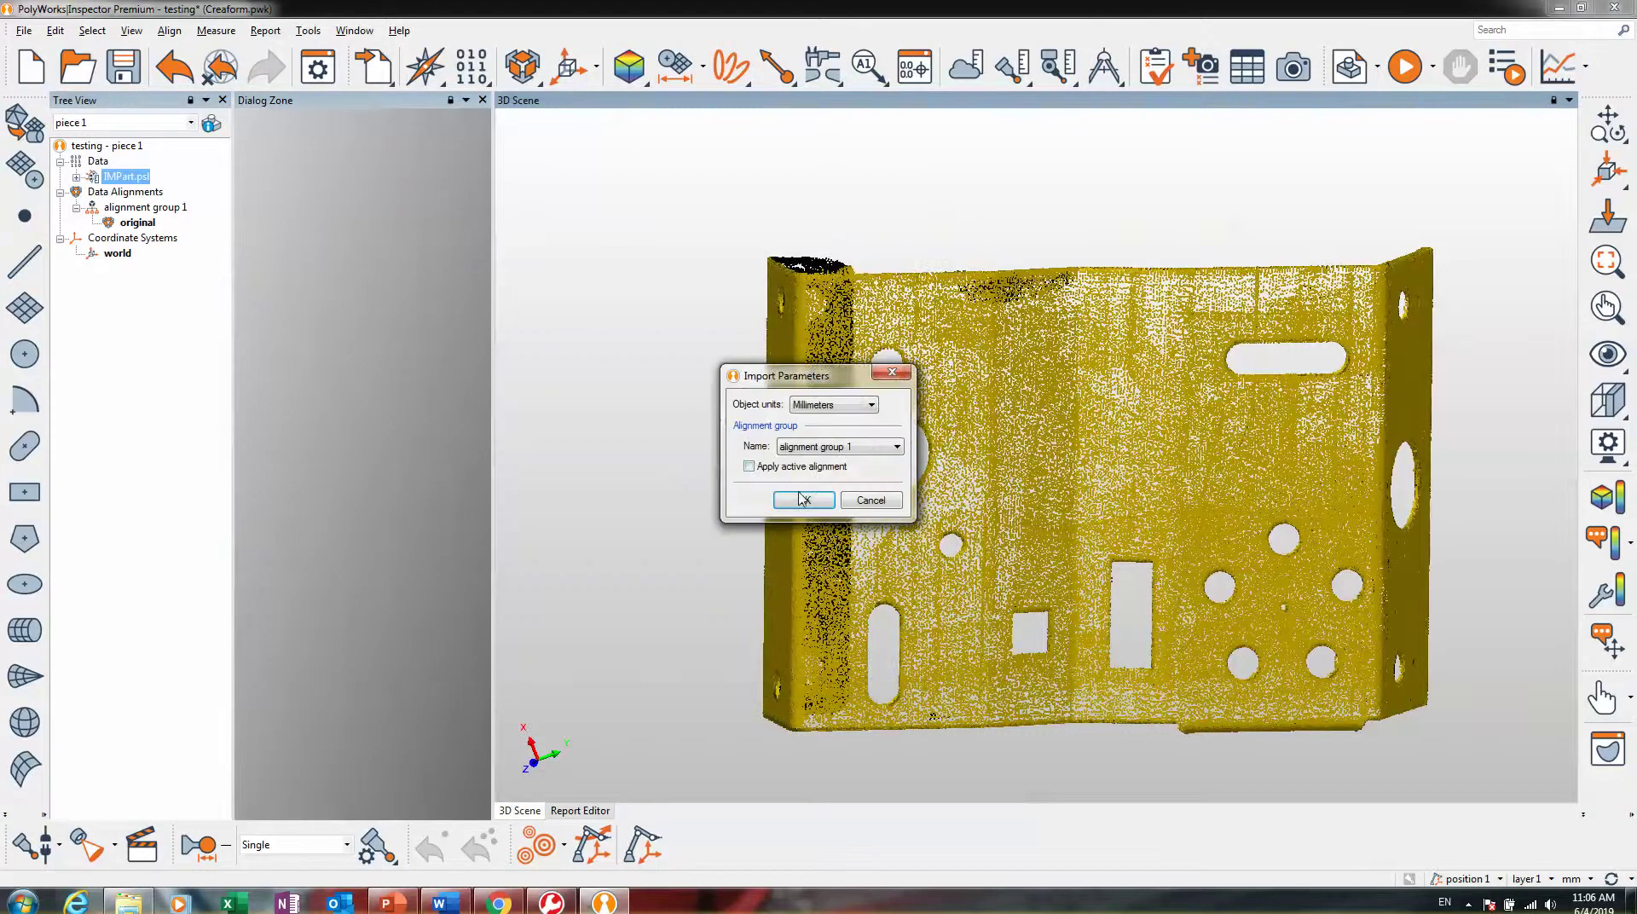
pyautogui.click(814, 446)
pyautogui.click(815, 462)
pyautogui.click(801, 500)
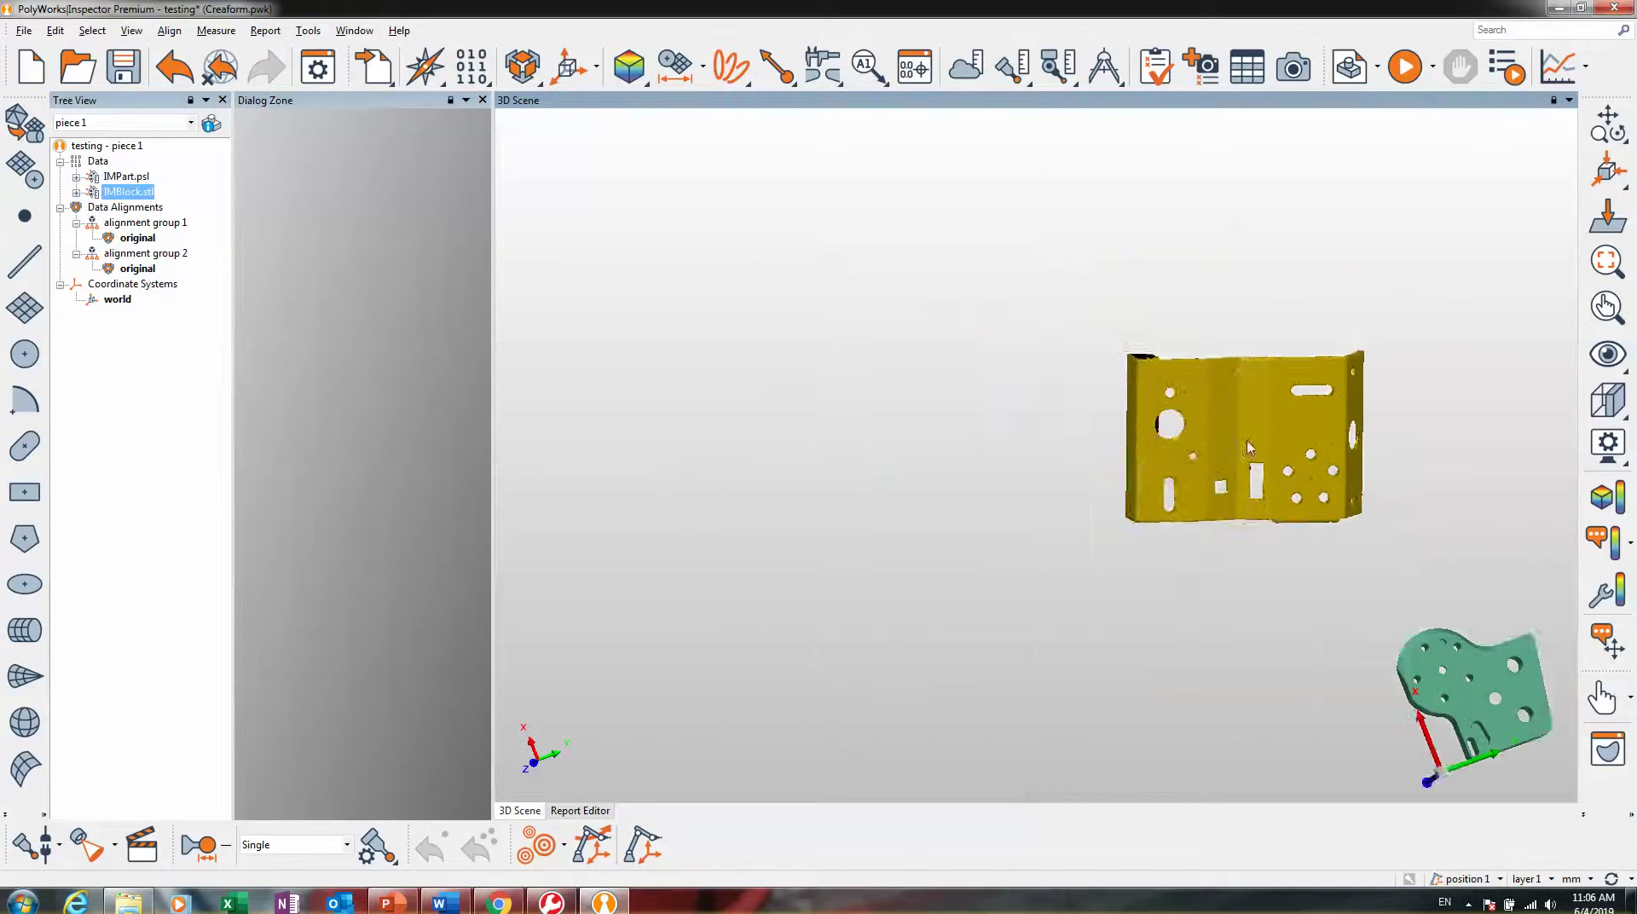
# - Set the static display of the IMBlock.stl model to wireframe and examine its triangle mesh around the holes
pyautogui.moveTo(1257, 497); pyautogui.dragTo(890, 311, button='middle')
pyautogui.scroll(8, 1129, 514)
pyautogui.moveTo(1064, 522); pyautogui.dragTo(1175, 477)
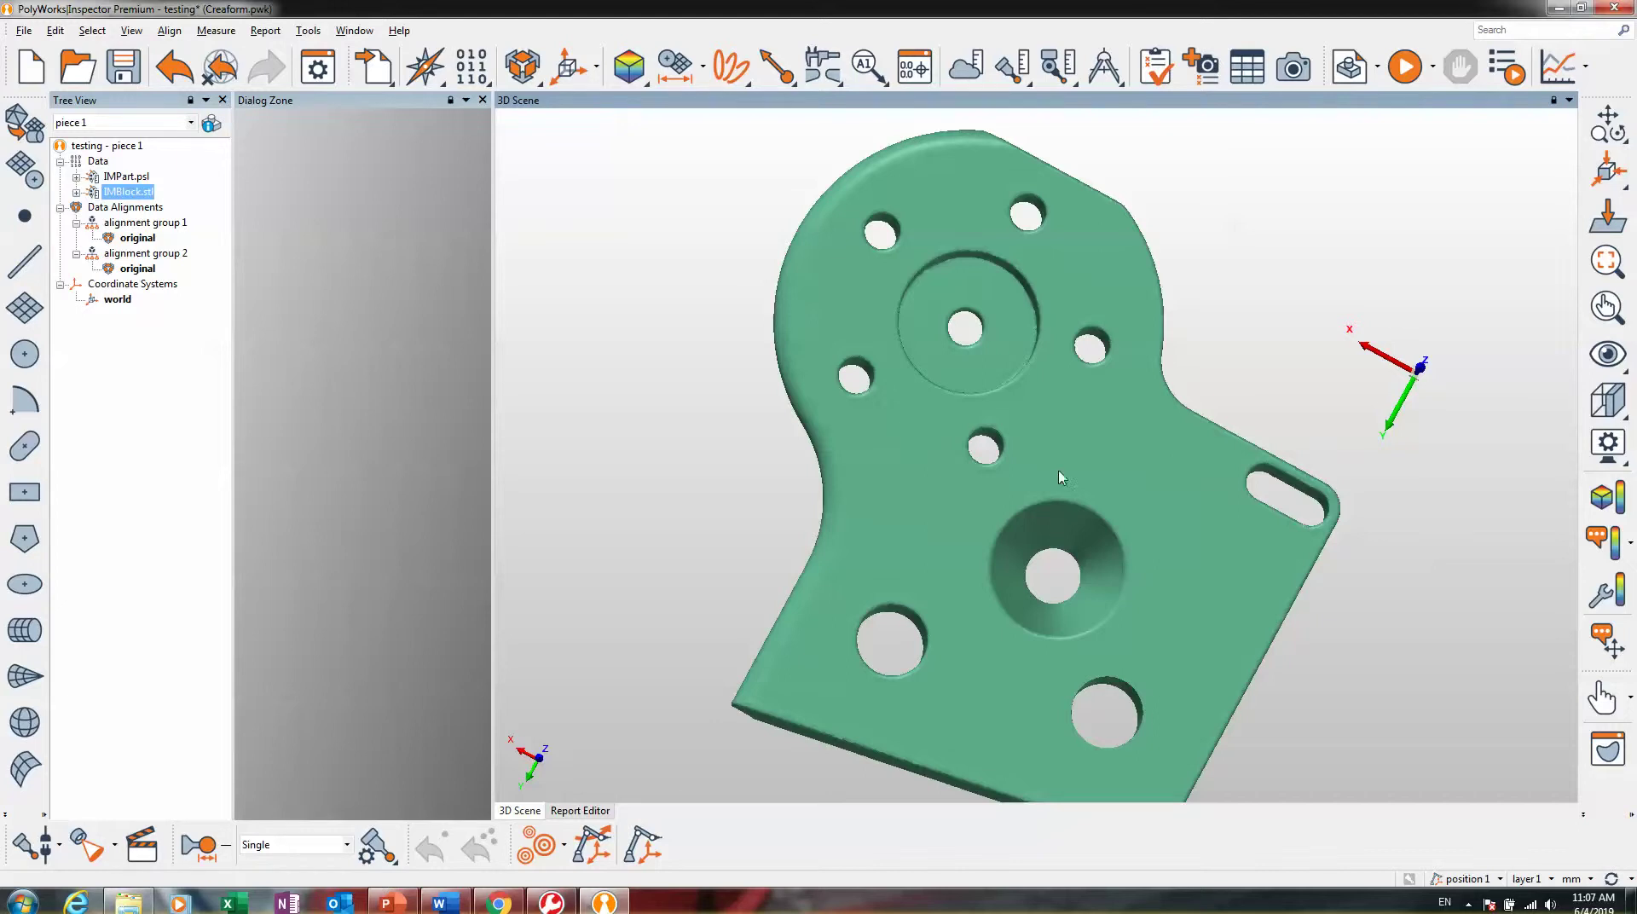
pyautogui.rightClick(130, 190)
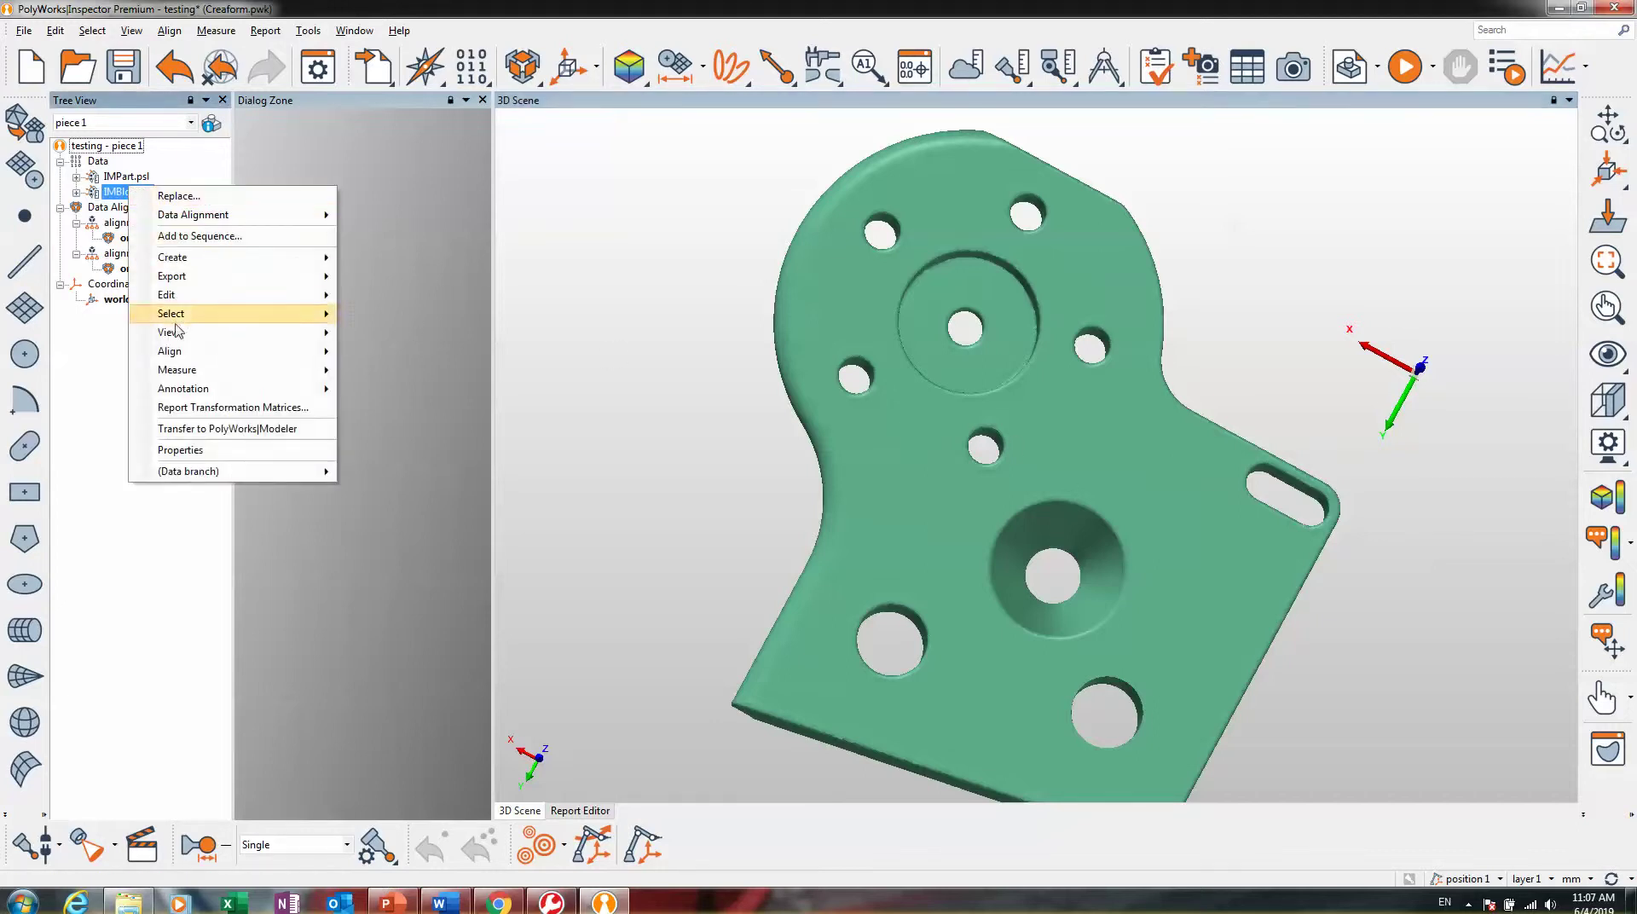
pyautogui.moveTo(181, 333)
pyautogui.moveTo(449, 433)
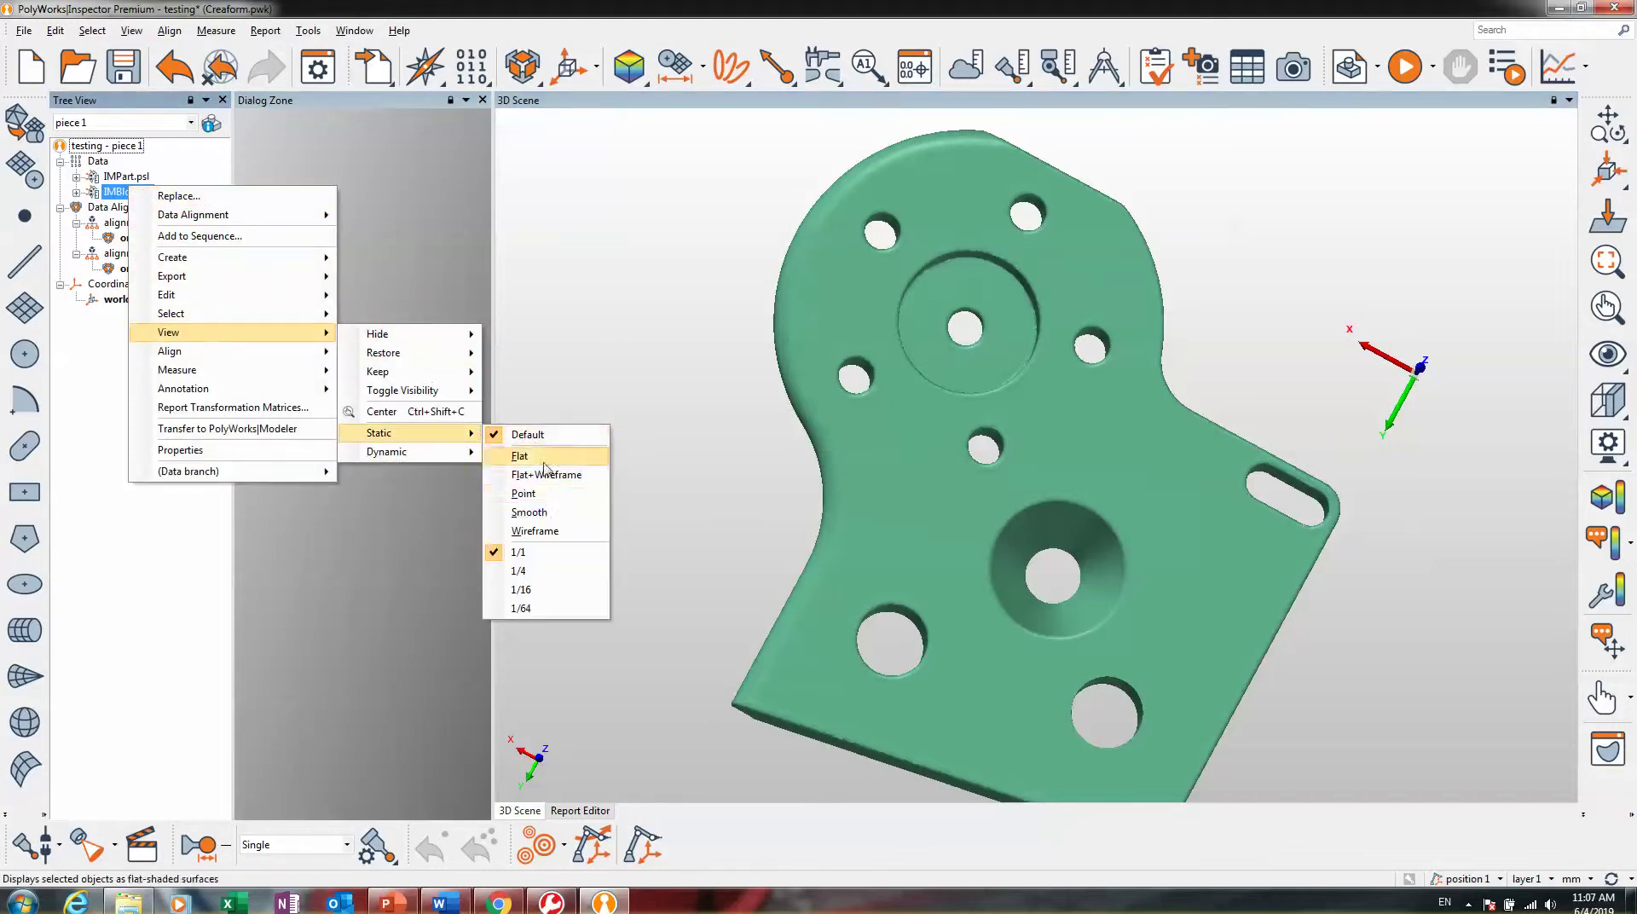
pyautogui.click(535, 530)
pyautogui.scroll(3, 992, 484)
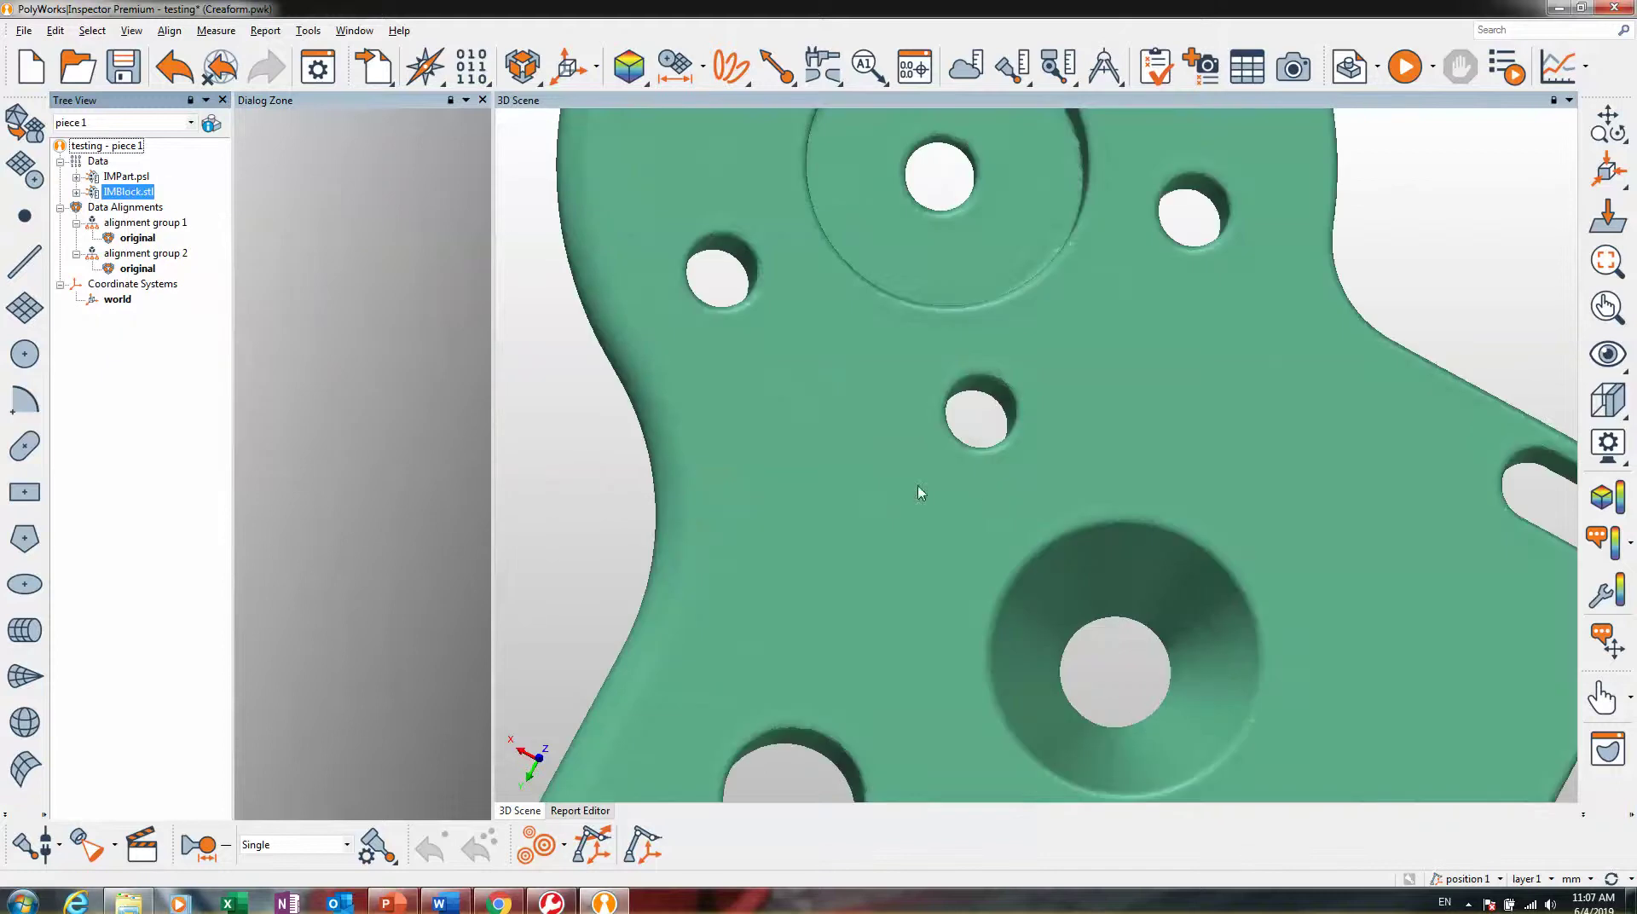
pyautogui.scroll(3, 861, 490)
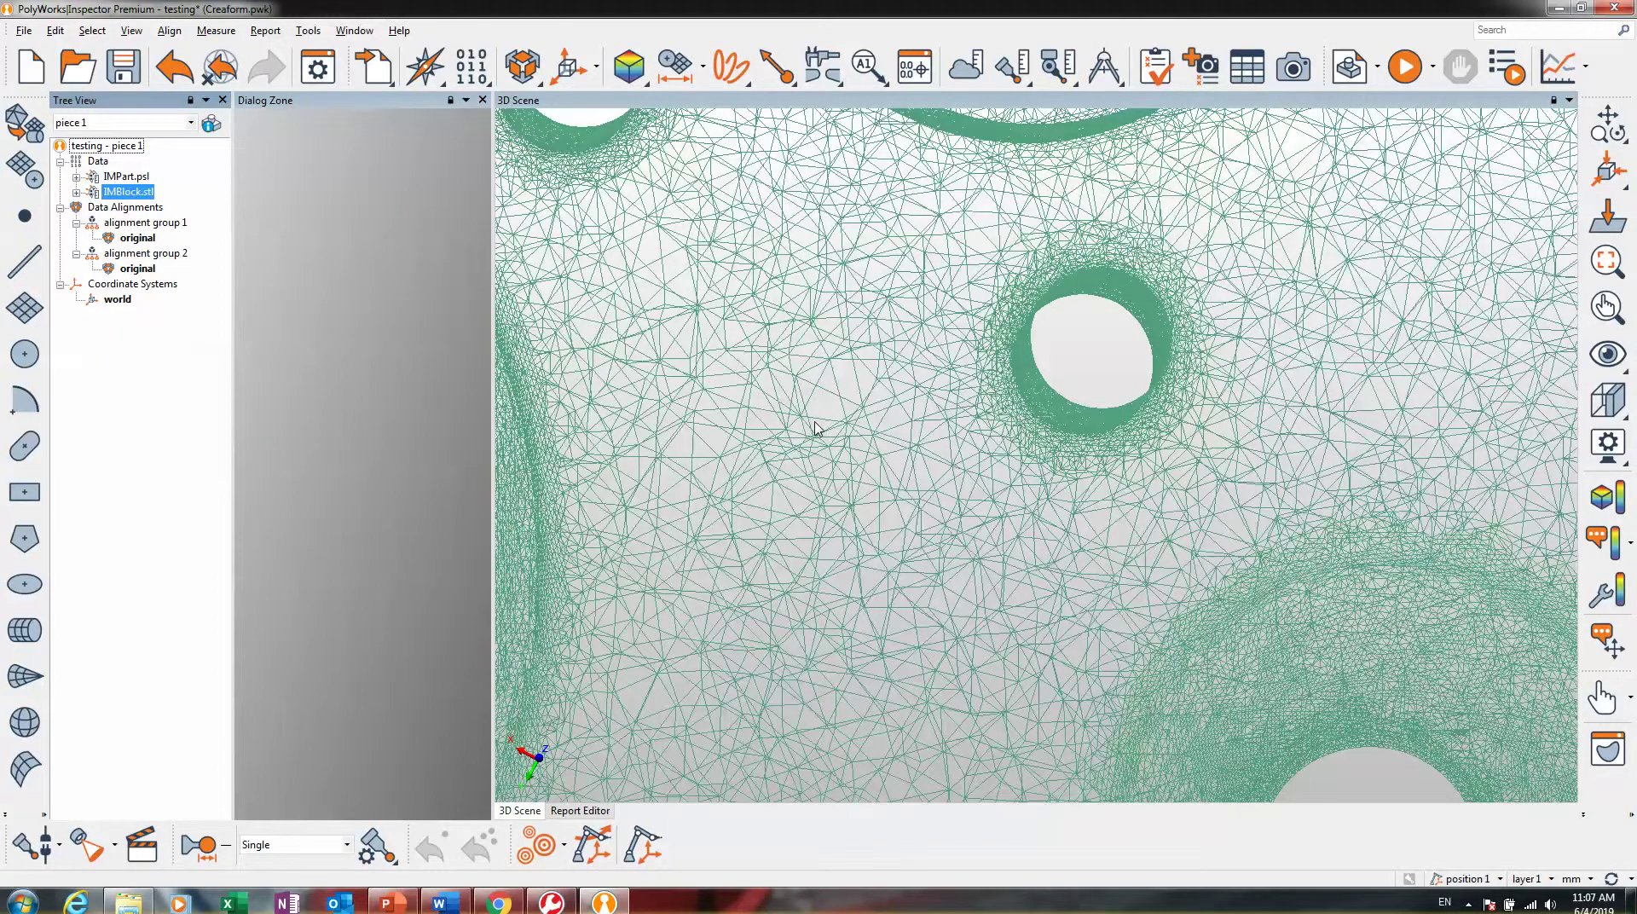
pyautogui.scroll(-5, 815, 428)
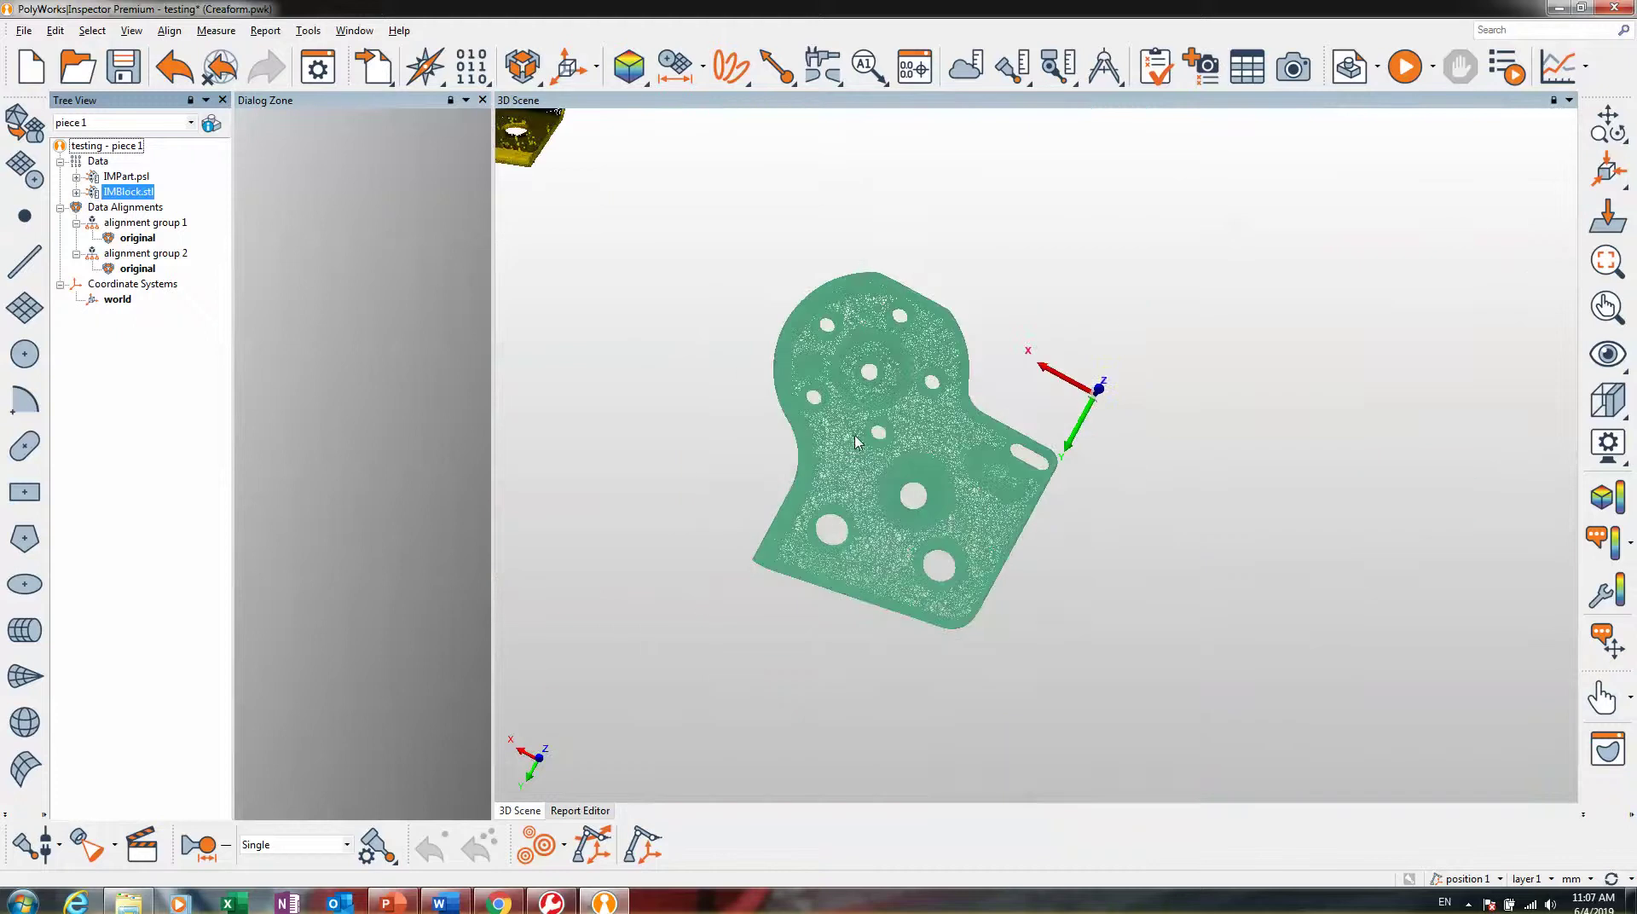
# - Import the CAD model IMFeature.igs from the IMFeature folder of the Training Material 2017 Inspector exercise data
pyautogui.moveTo(371, 75)
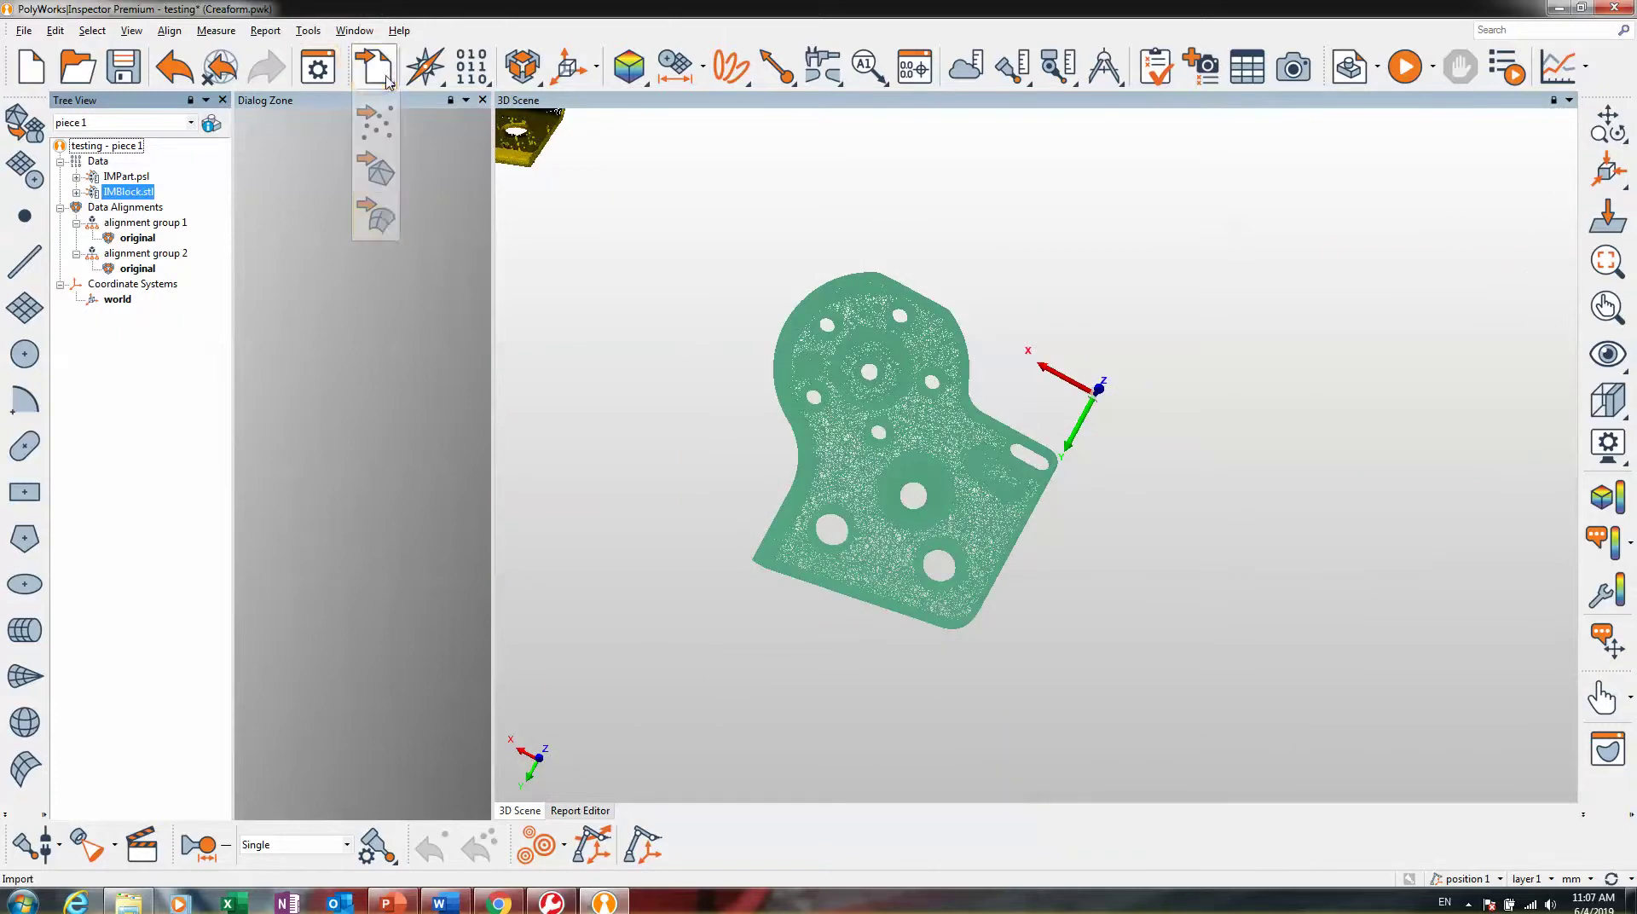
pyautogui.click(381, 220)
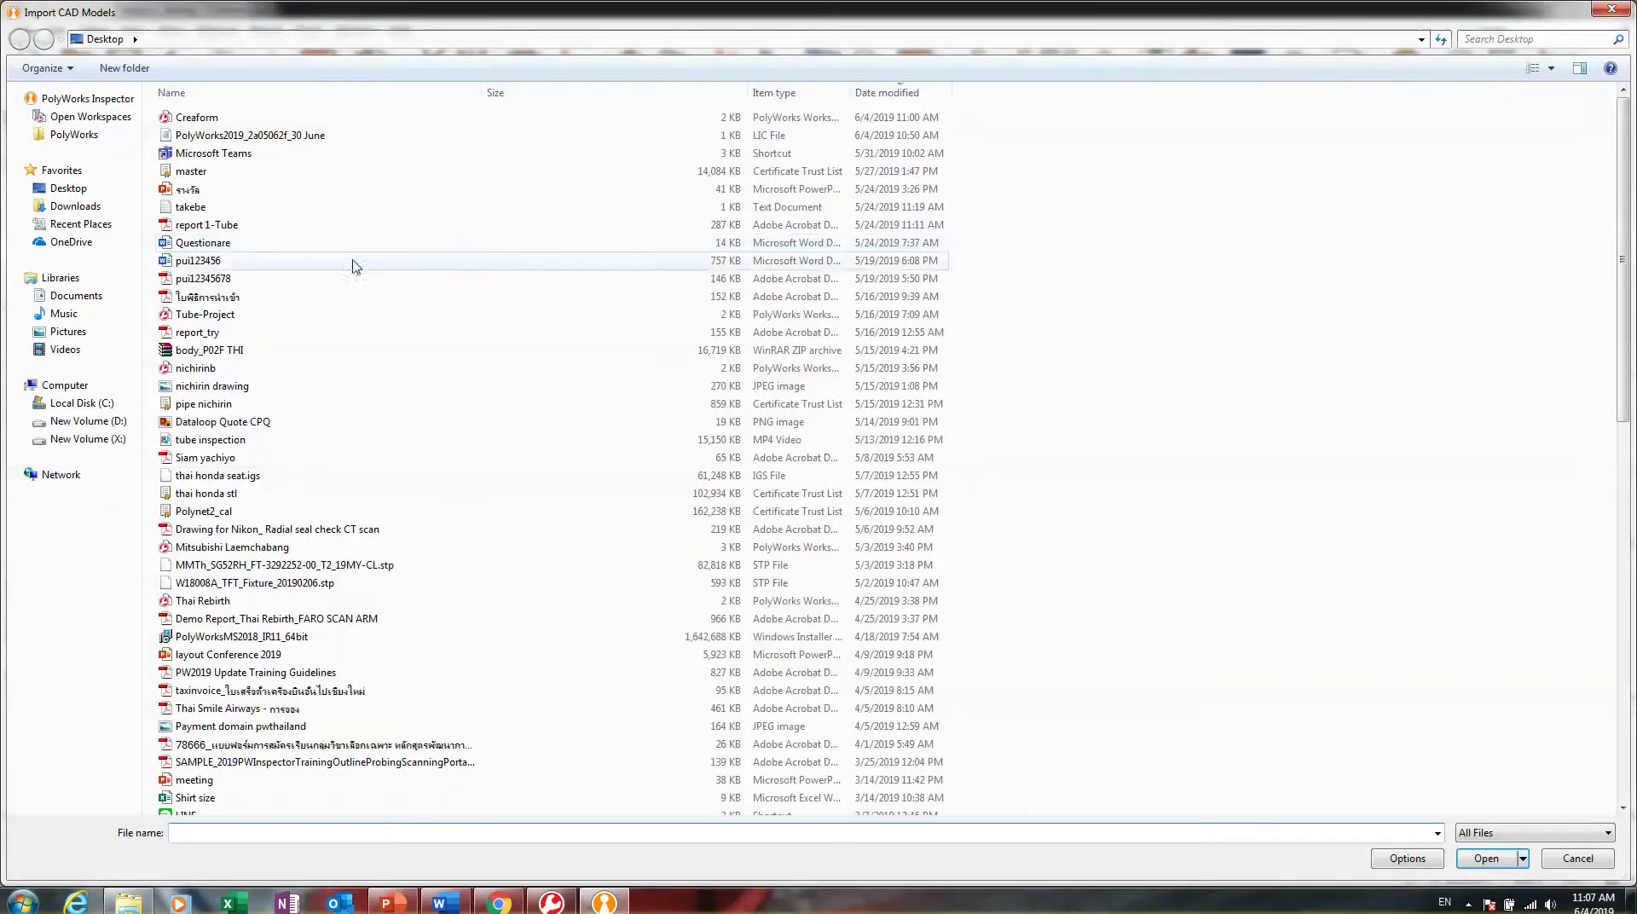
pyautogui.click(88, 420)
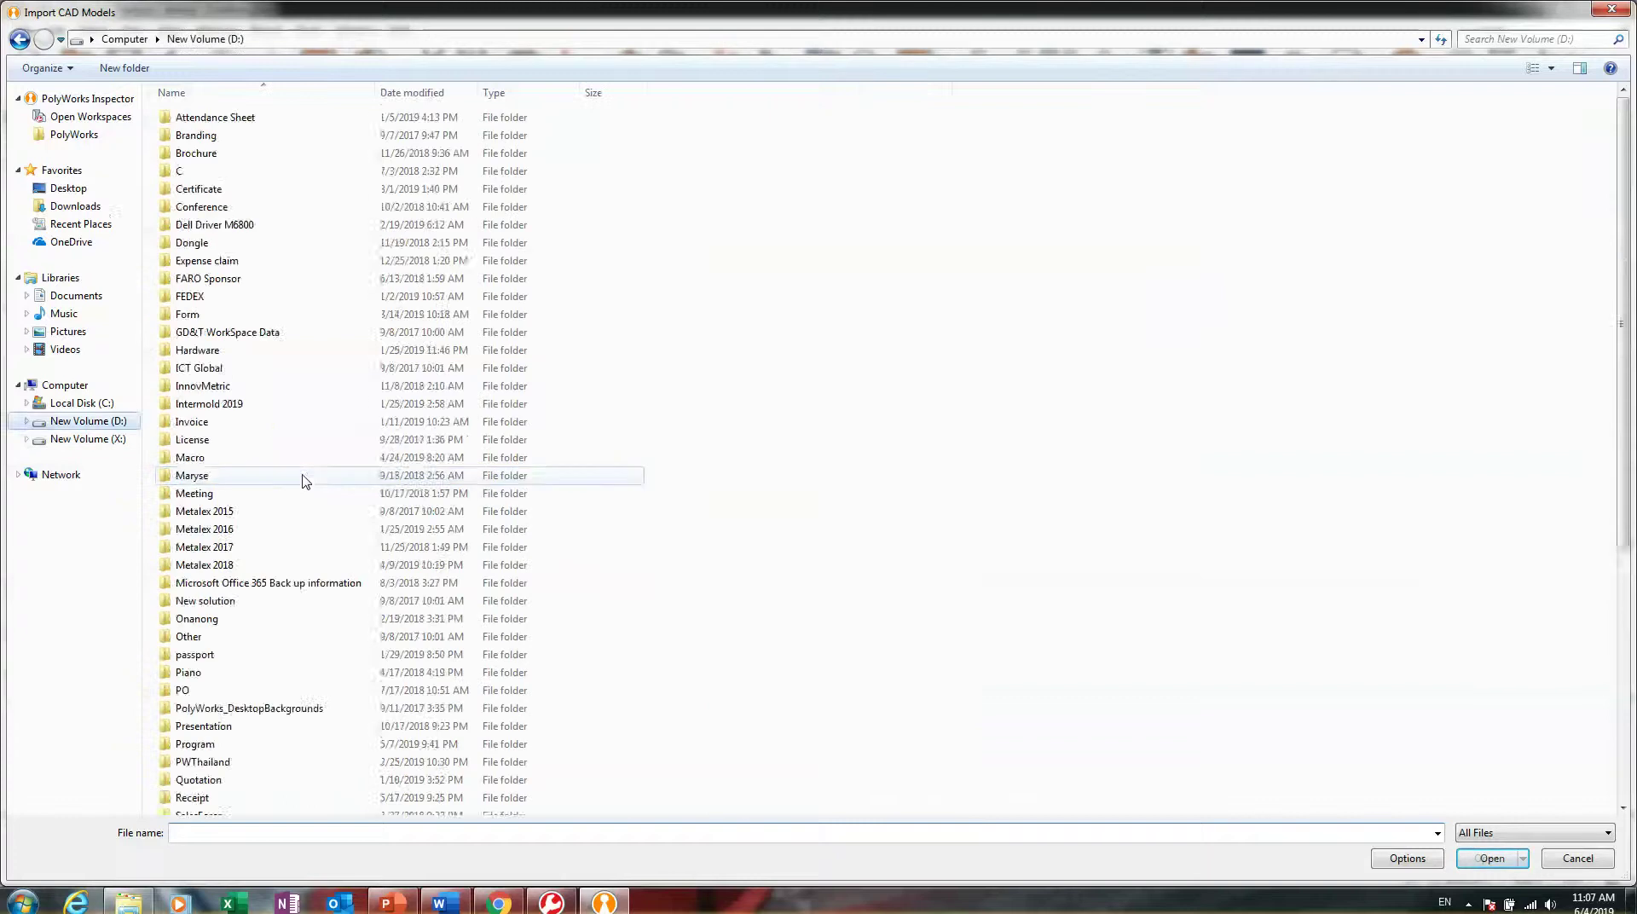
pyautogui.scroll(-8, 303, 475)
pyautogui.doubleClick(223, 680)
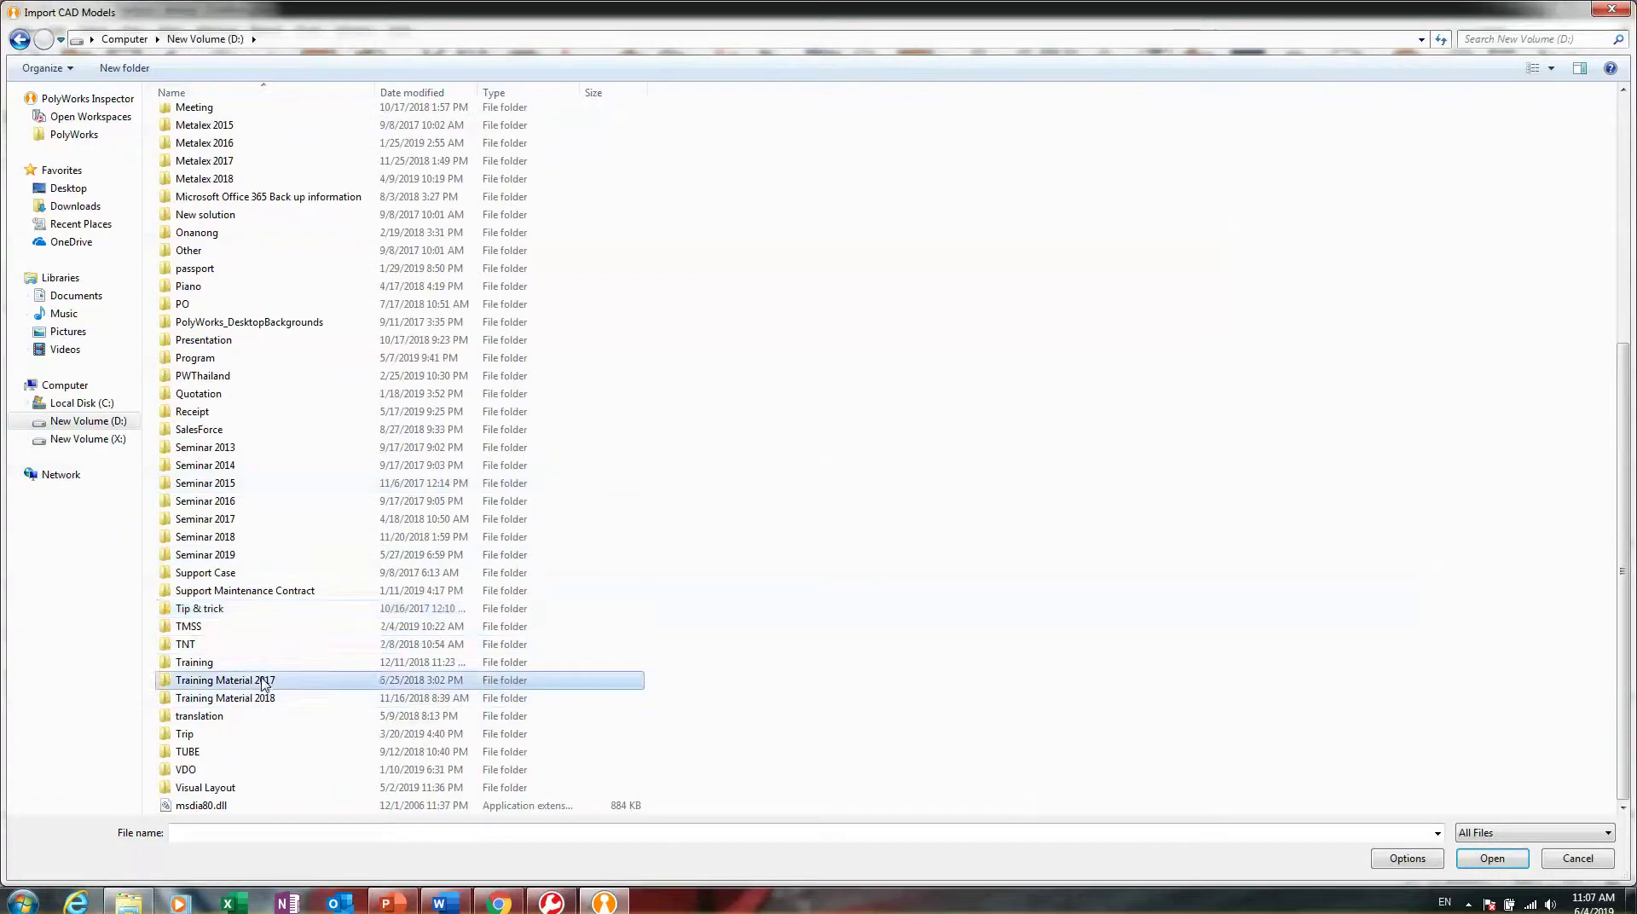
pyautogui.doubleClick(213, 119)
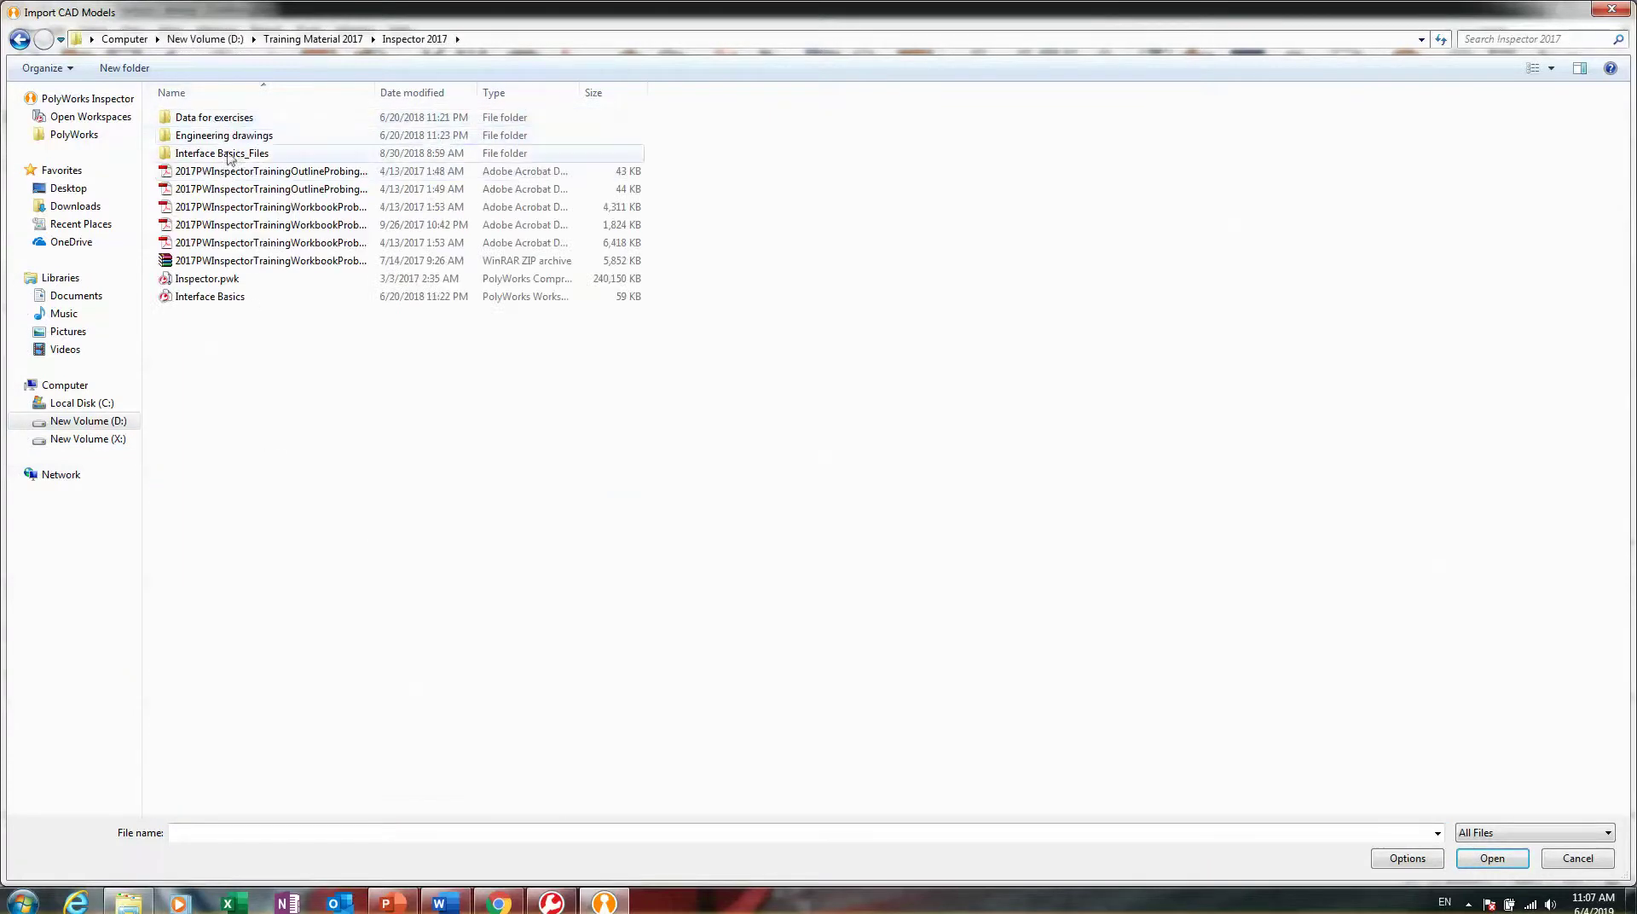
pyautogui.doubleClick(218, 119)
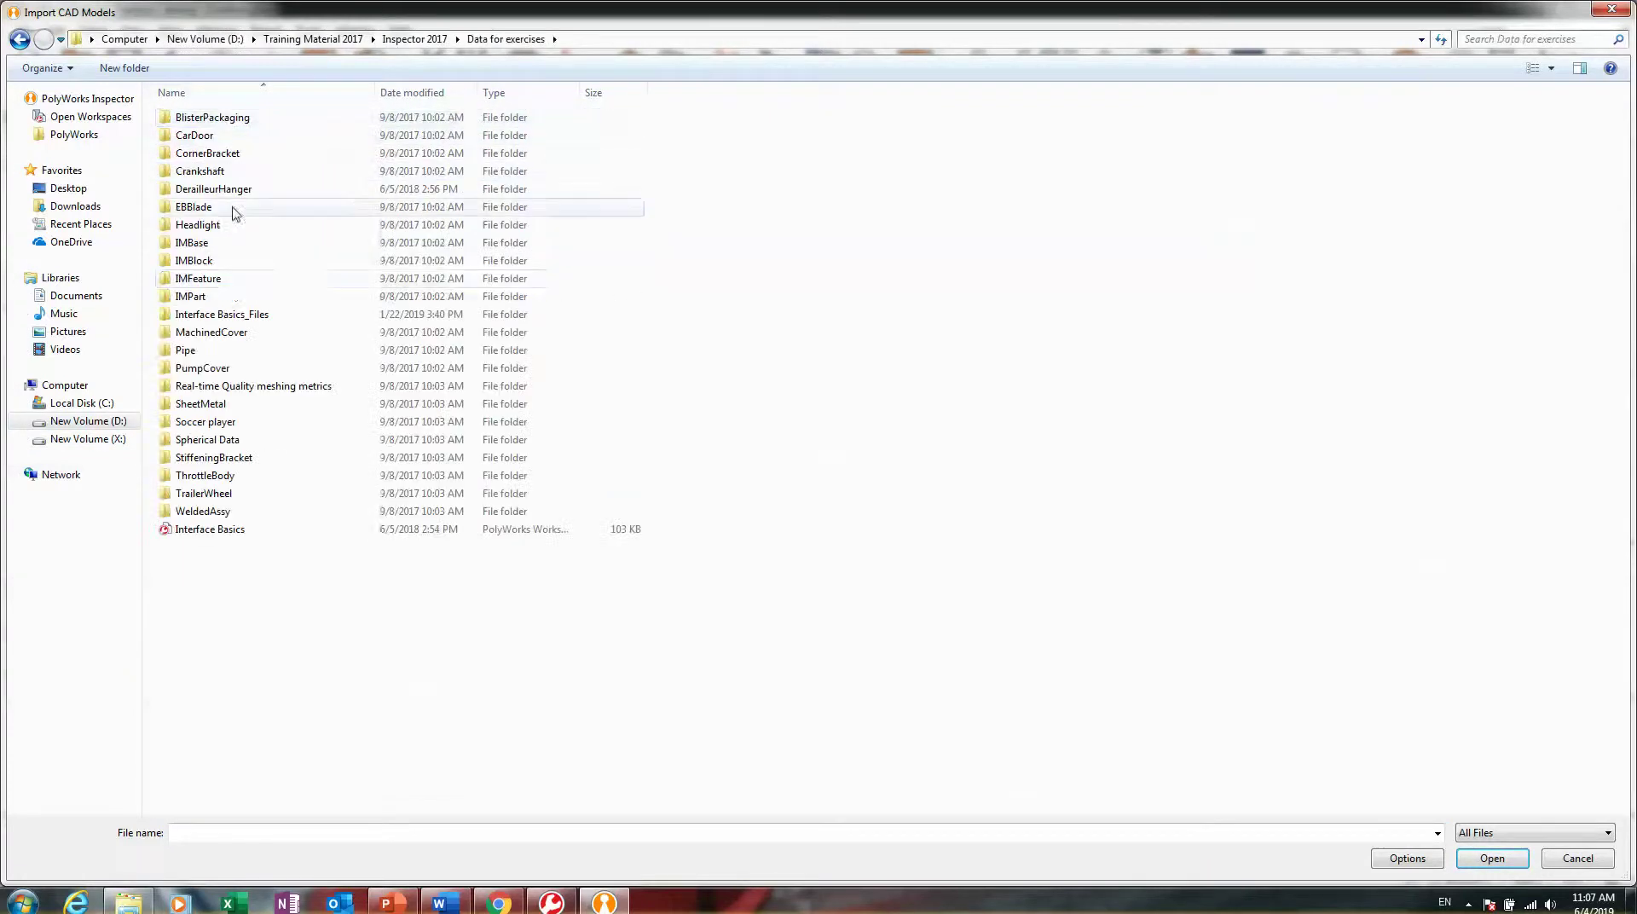
pyautogui.doubleClick(227, 282)
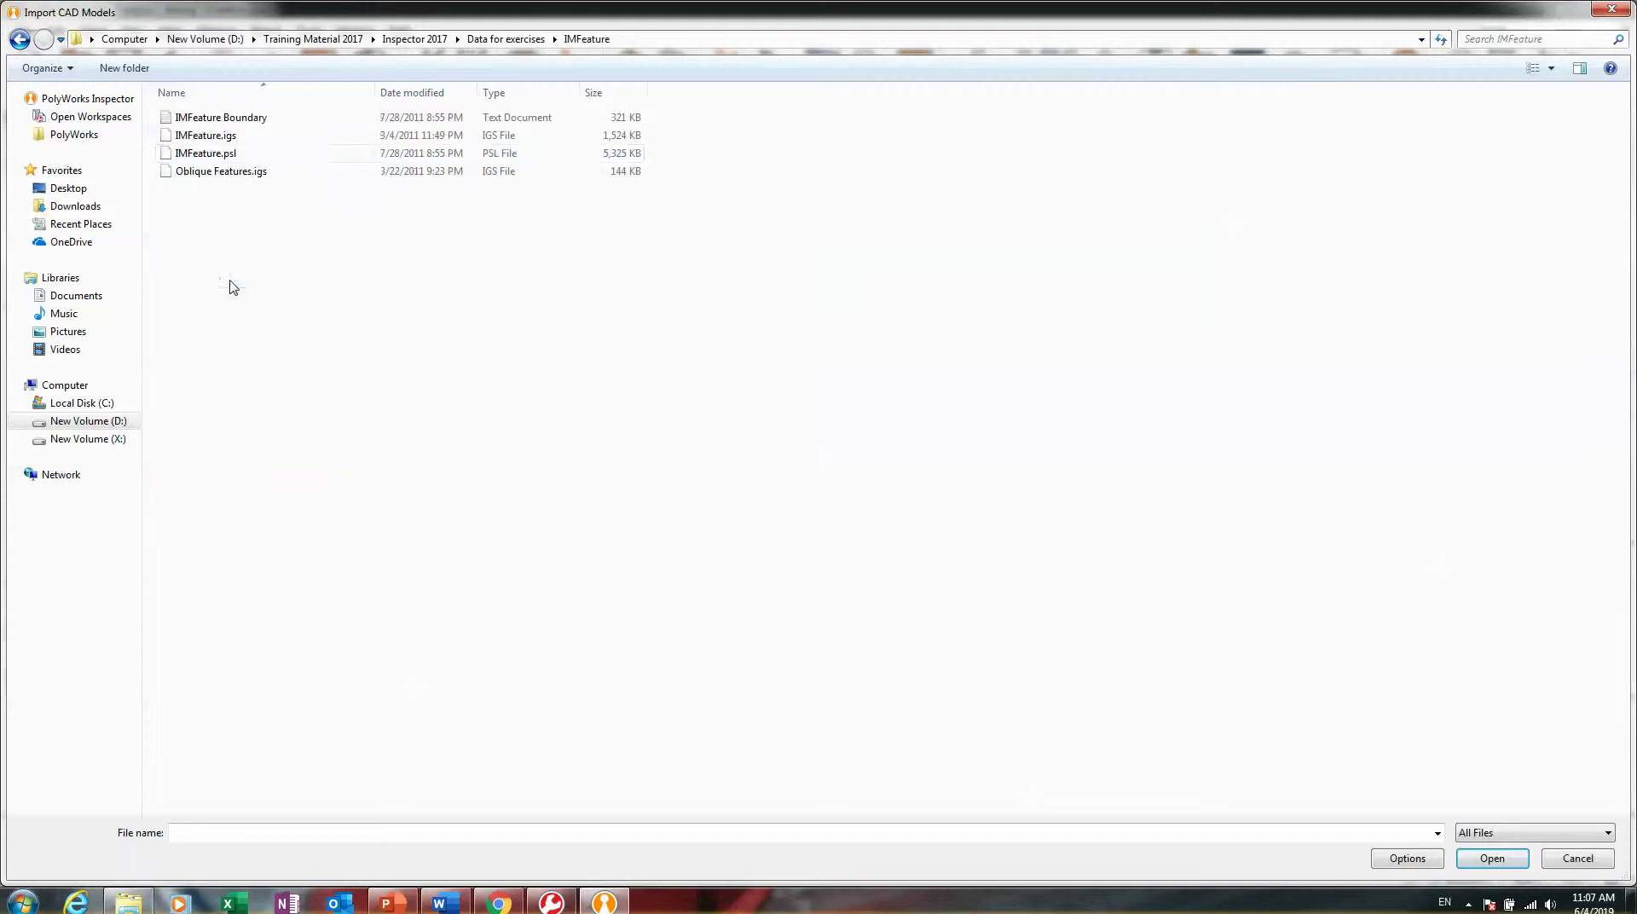
pyautogui.click(258, 139)
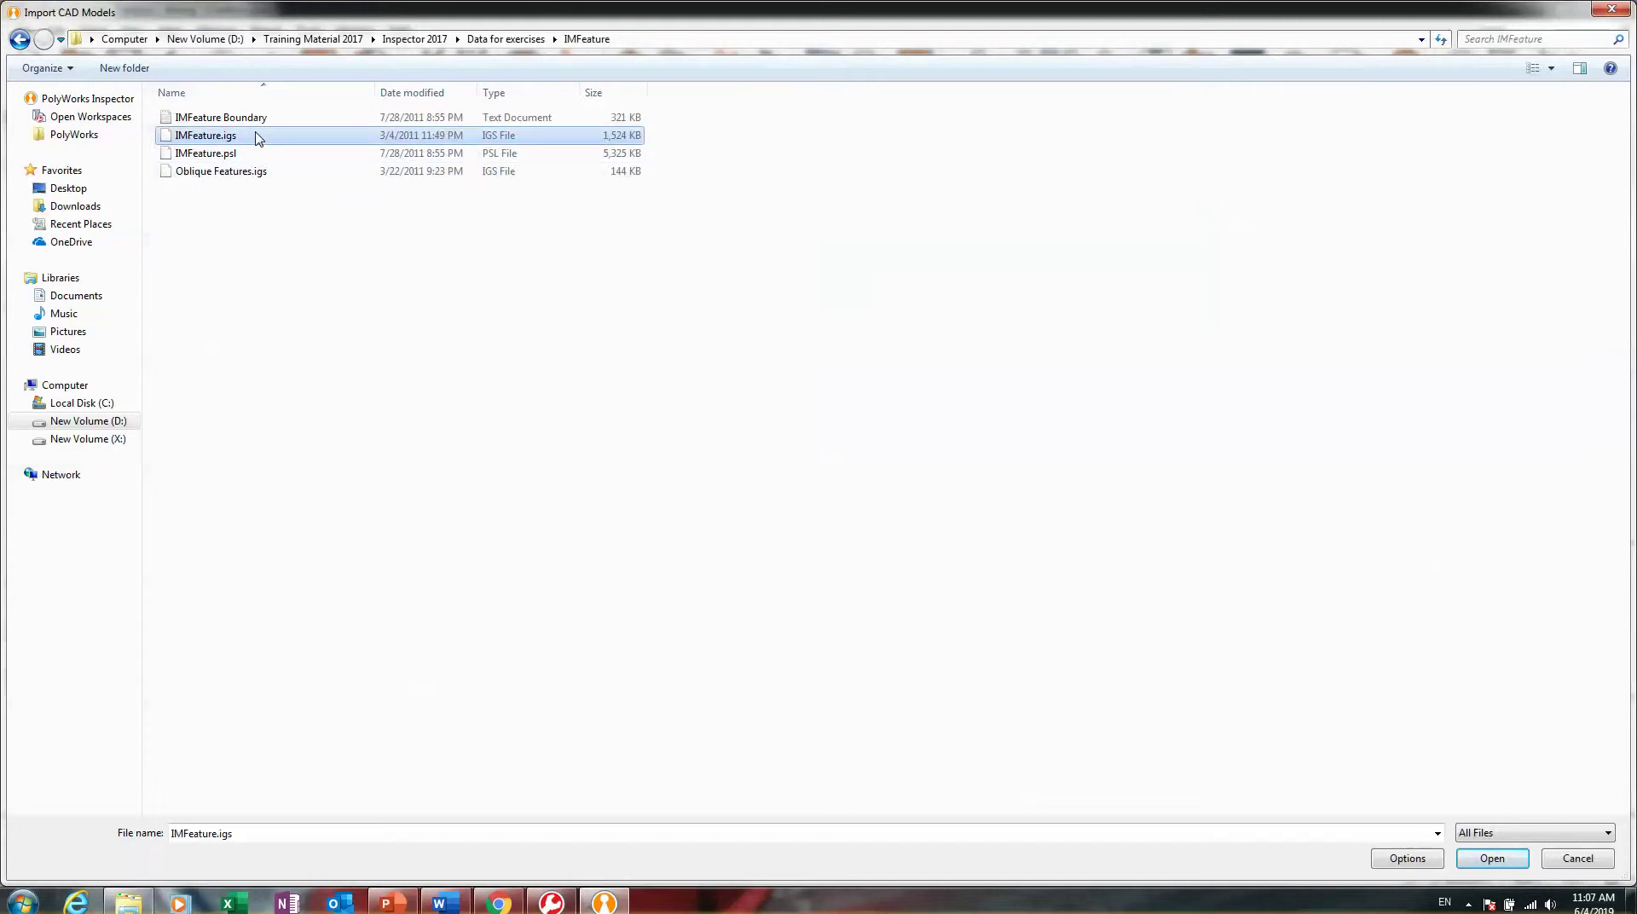
pyautogui.doubleClick(258, 139)
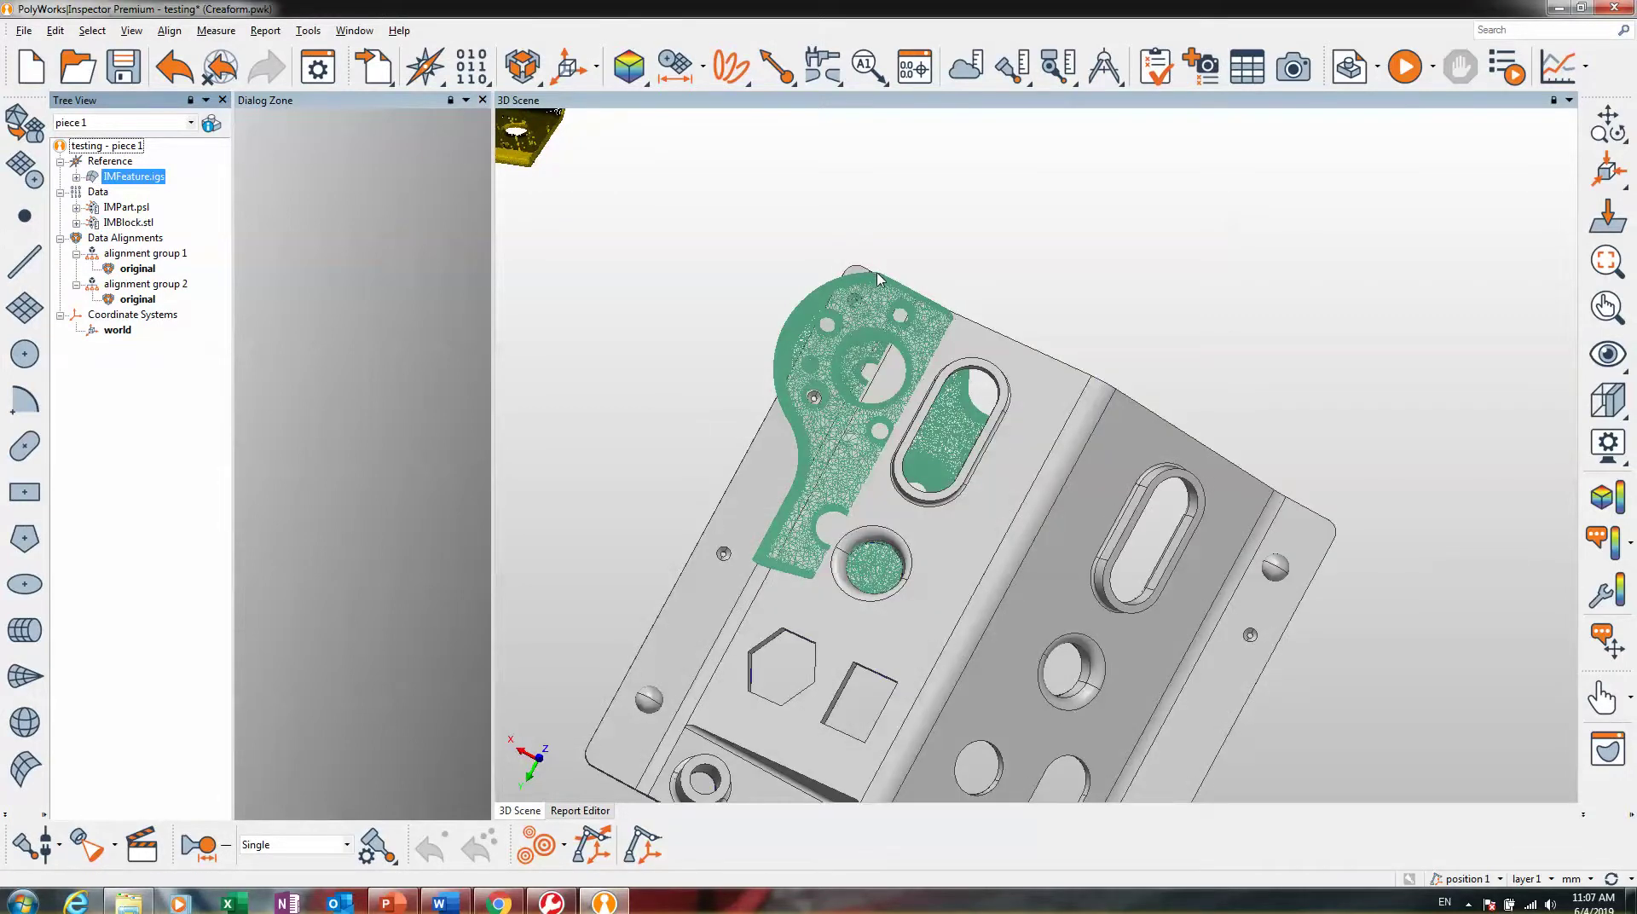
# - Hide all the imported data objects and examine the CAD model's posts, holes and slots up close
pyautogui.moveTo(991, 497); pyautogui.dragTo(1044, 315, button='middle')
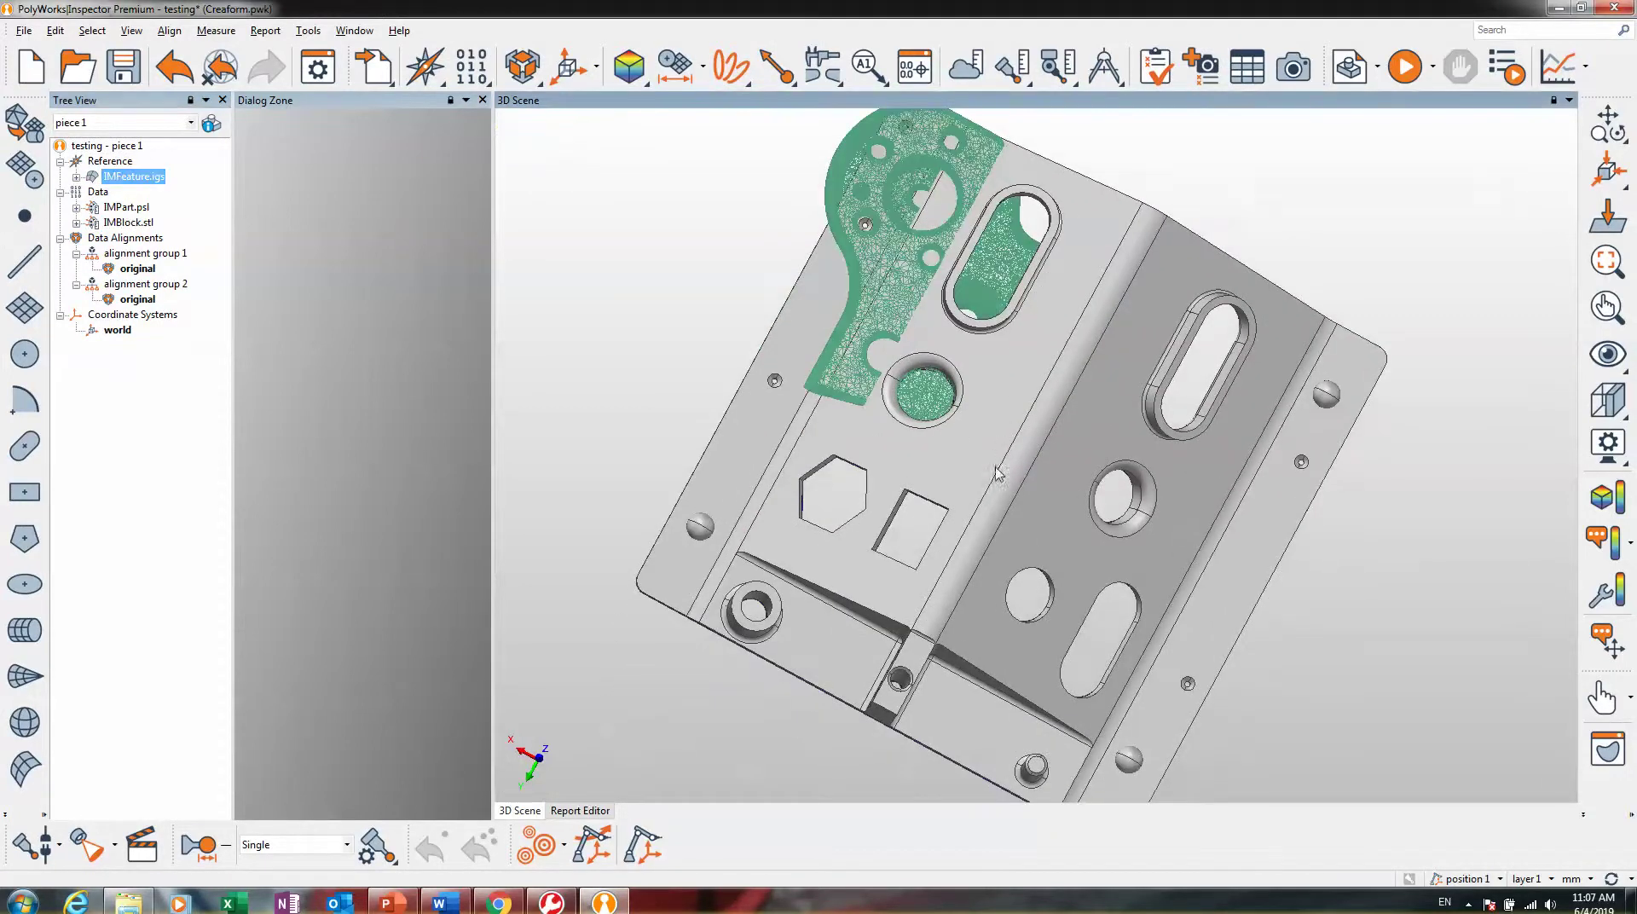
pyautogui.moveTo(999, 473); pyautogui.dragTo(977, 446)
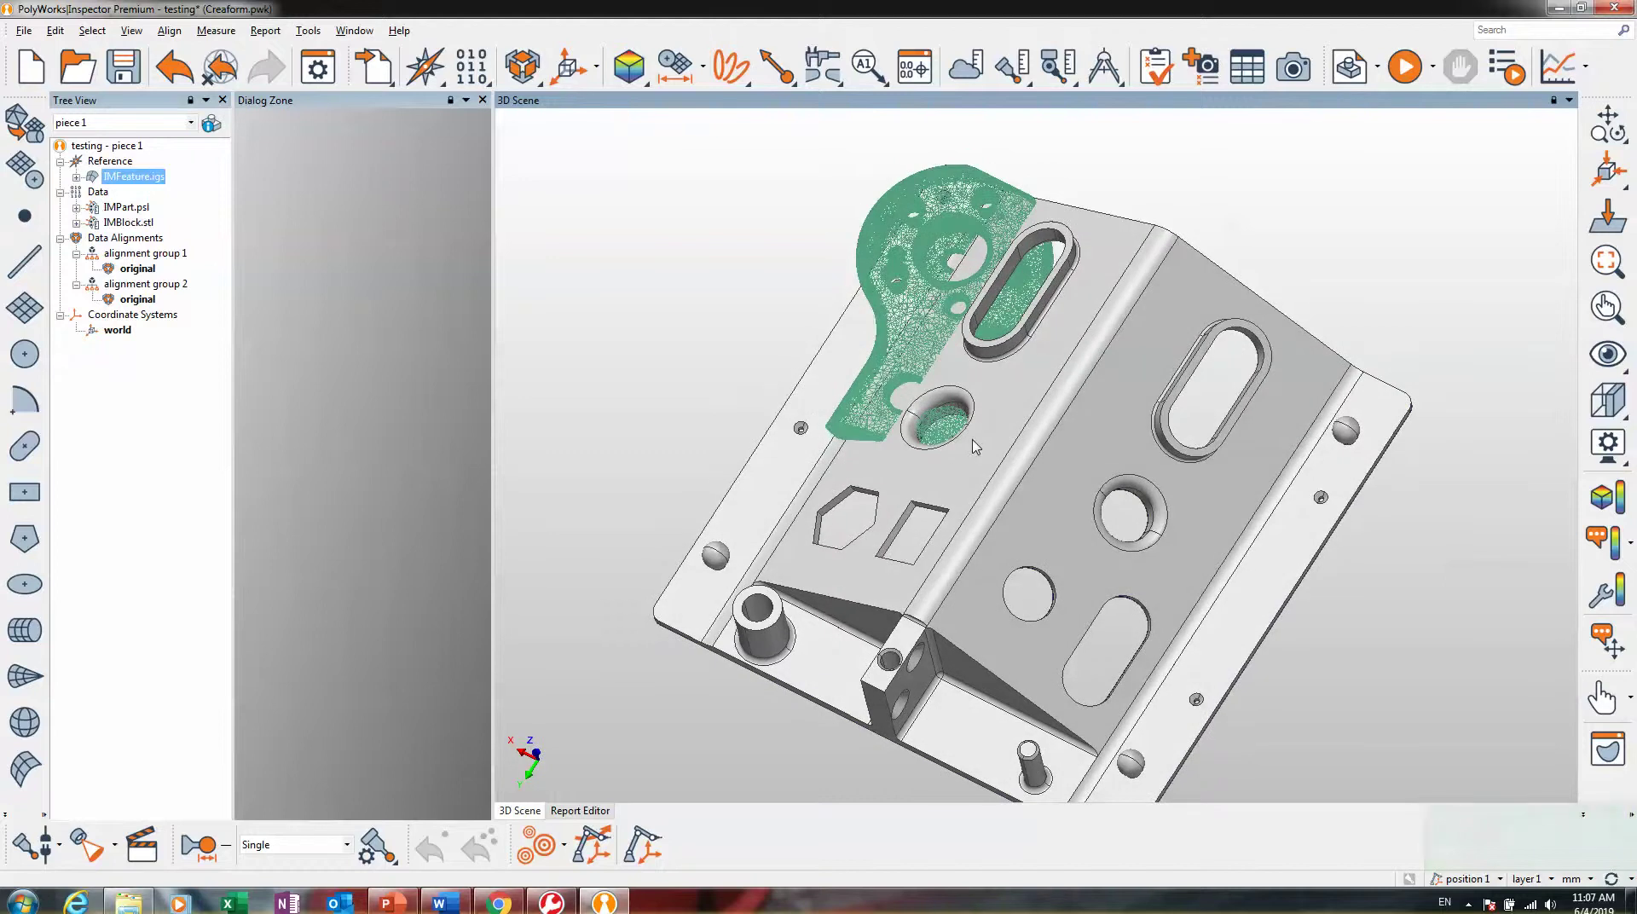
pyautogui.moveTo(955, 435); pyautogui.dragTo(919, 374, button='middle')
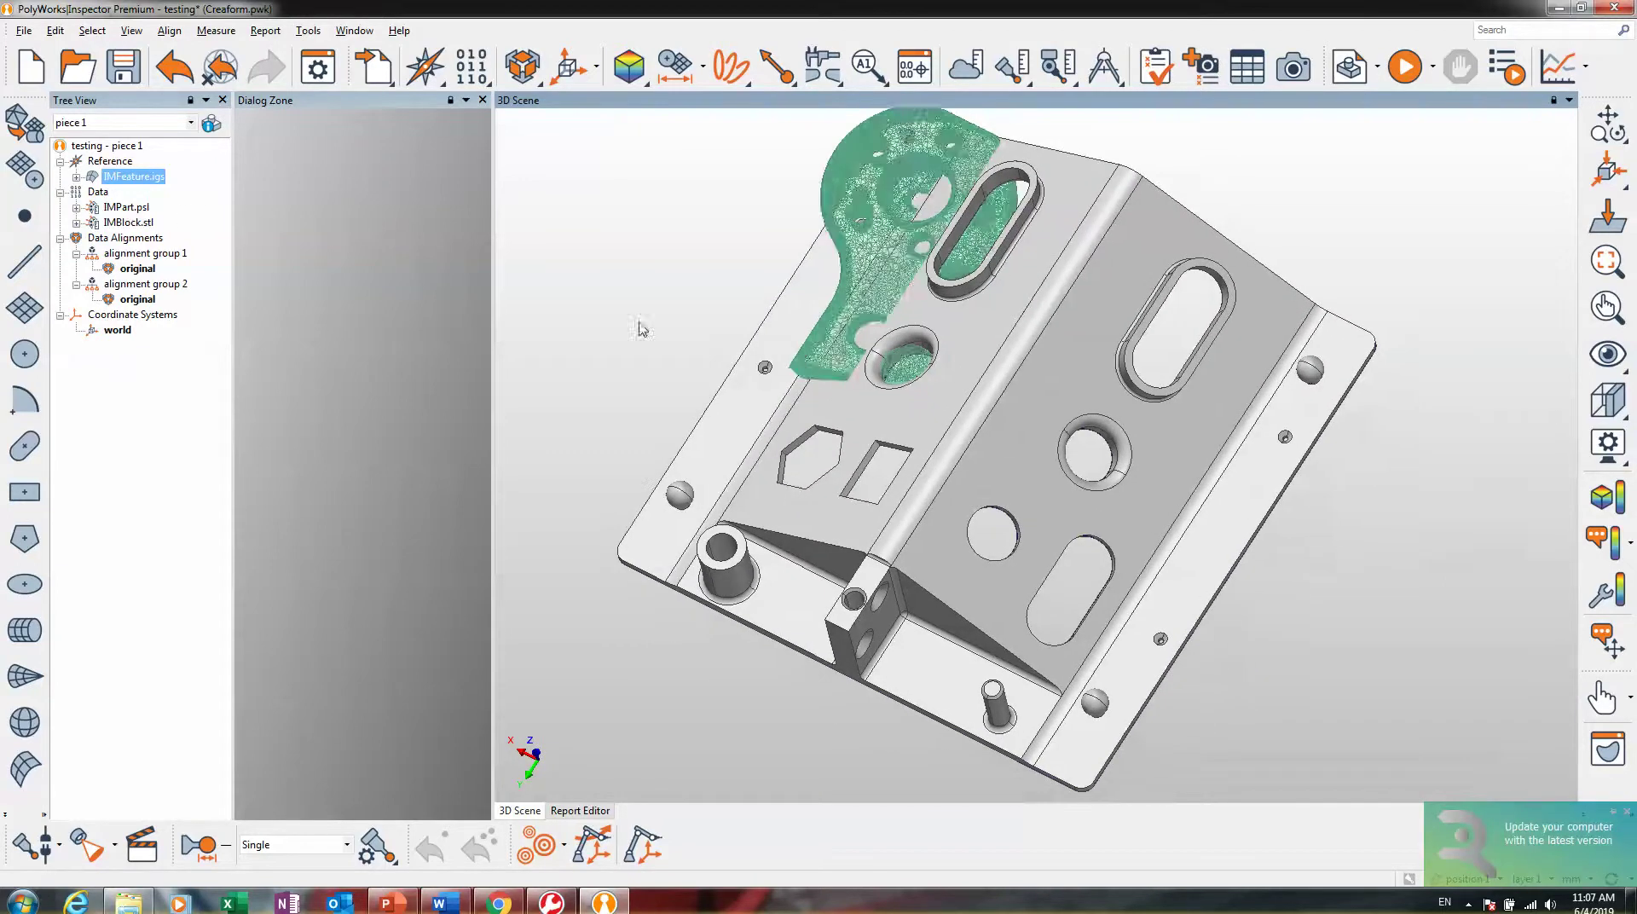
pyautogui.middleClick(83, 196)
pyautogui.moveTo(883, 462); pyautogui.dragTo(871, 445)
pyautogui.scroll(3, 976, 515)
pyautogui.moveTo(985, 529); pyautogui.dragTo(1041, 347, button='middle')
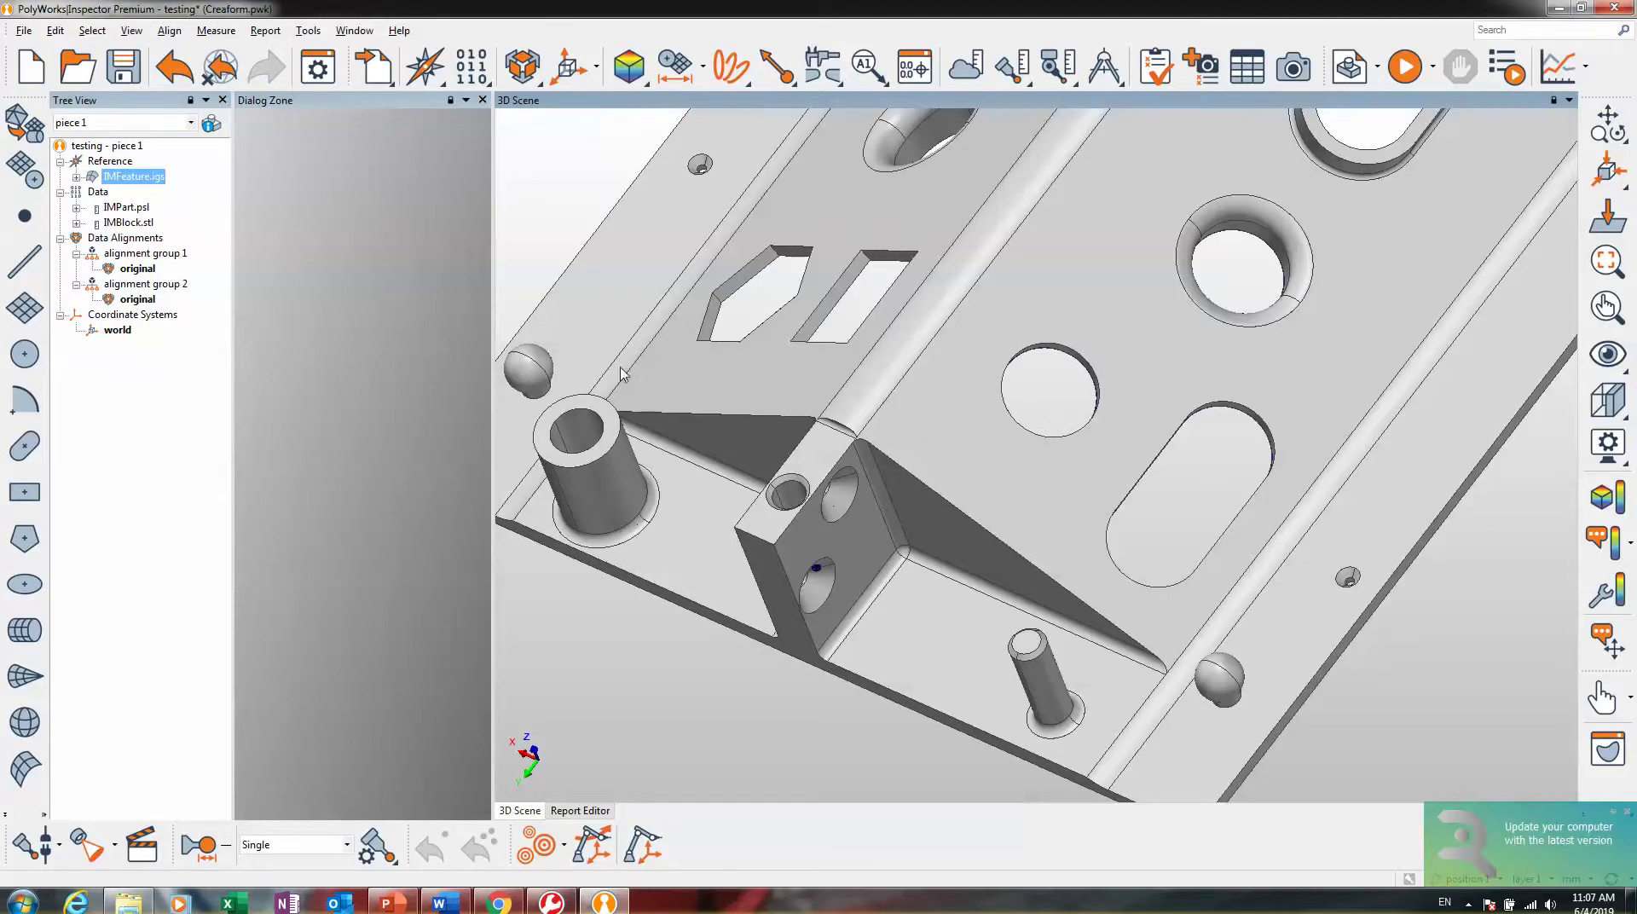
pyautogui.scroll(-3, 628, 248)
pyautogui.moveTo(937, 325); pyautogui.dragTo(925, 399, button='middle')
# - Set the IMFeature.igs reference object's color to light blue after trying bright green, and hide the imported data objects
pyautogui.doubleClick(121, 177)
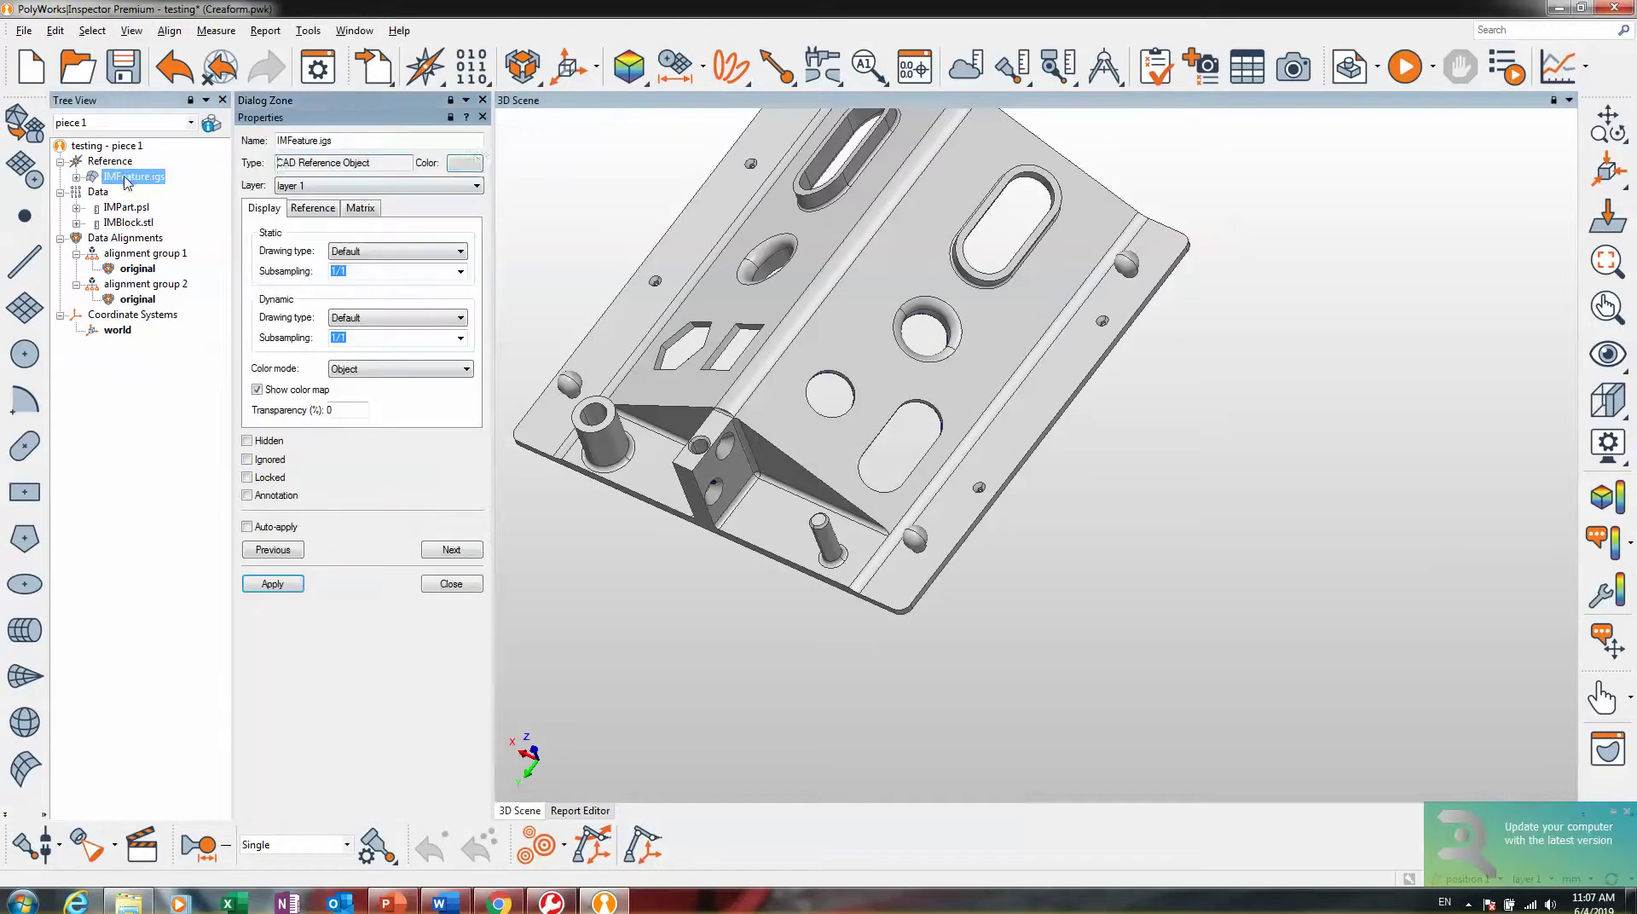
pyautogui.click(467, 162)
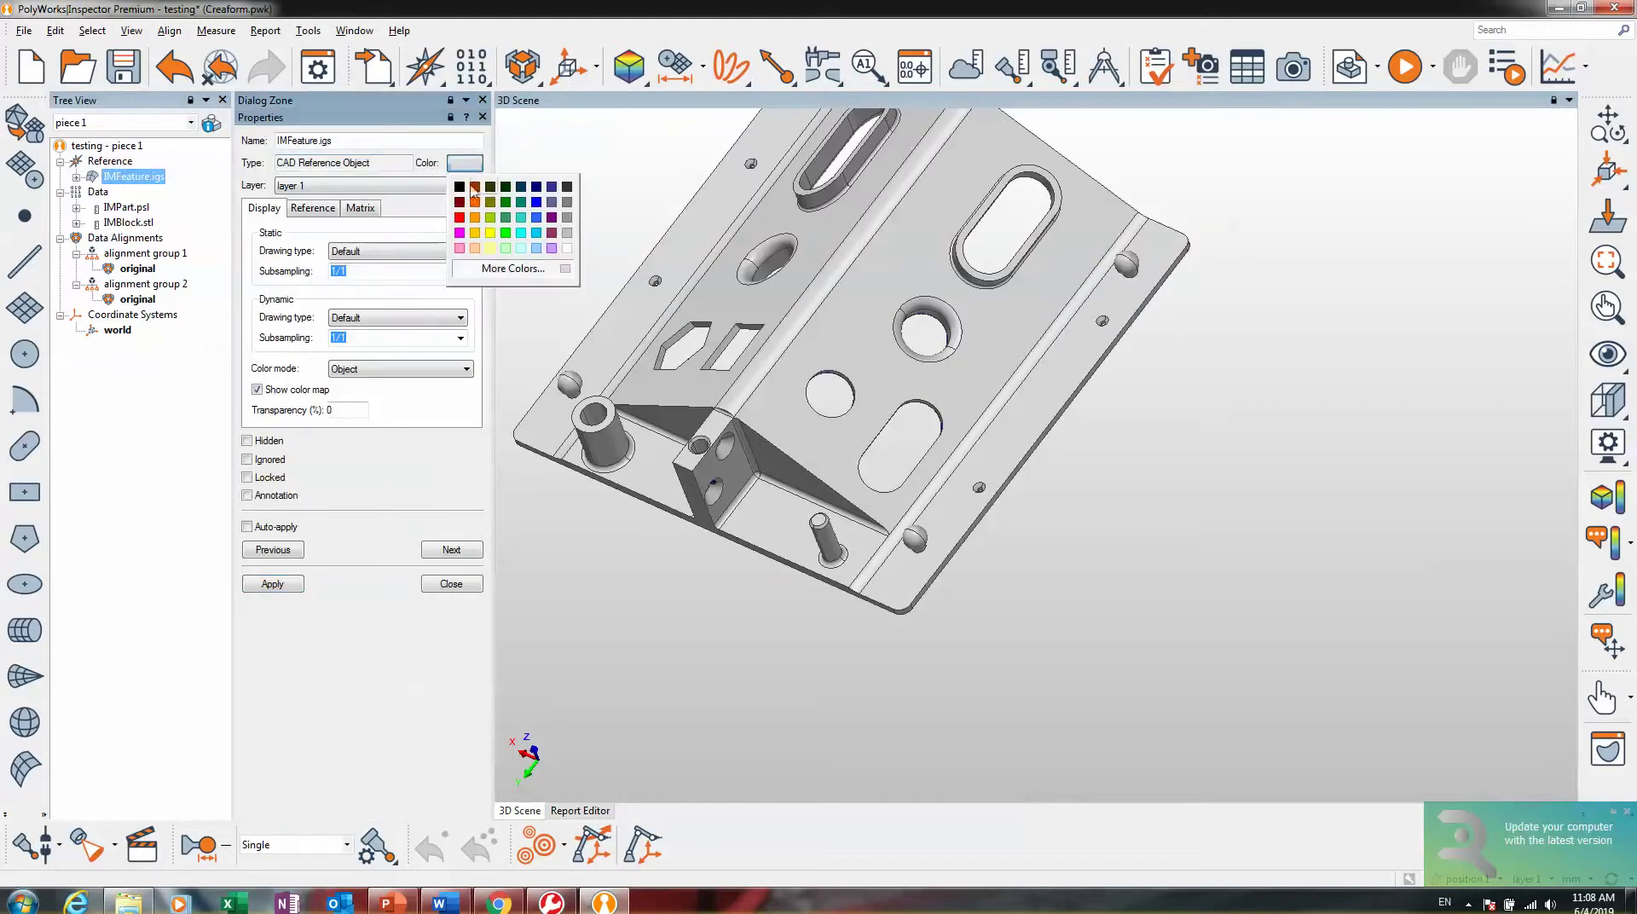
pyautogui.click(505, 232)
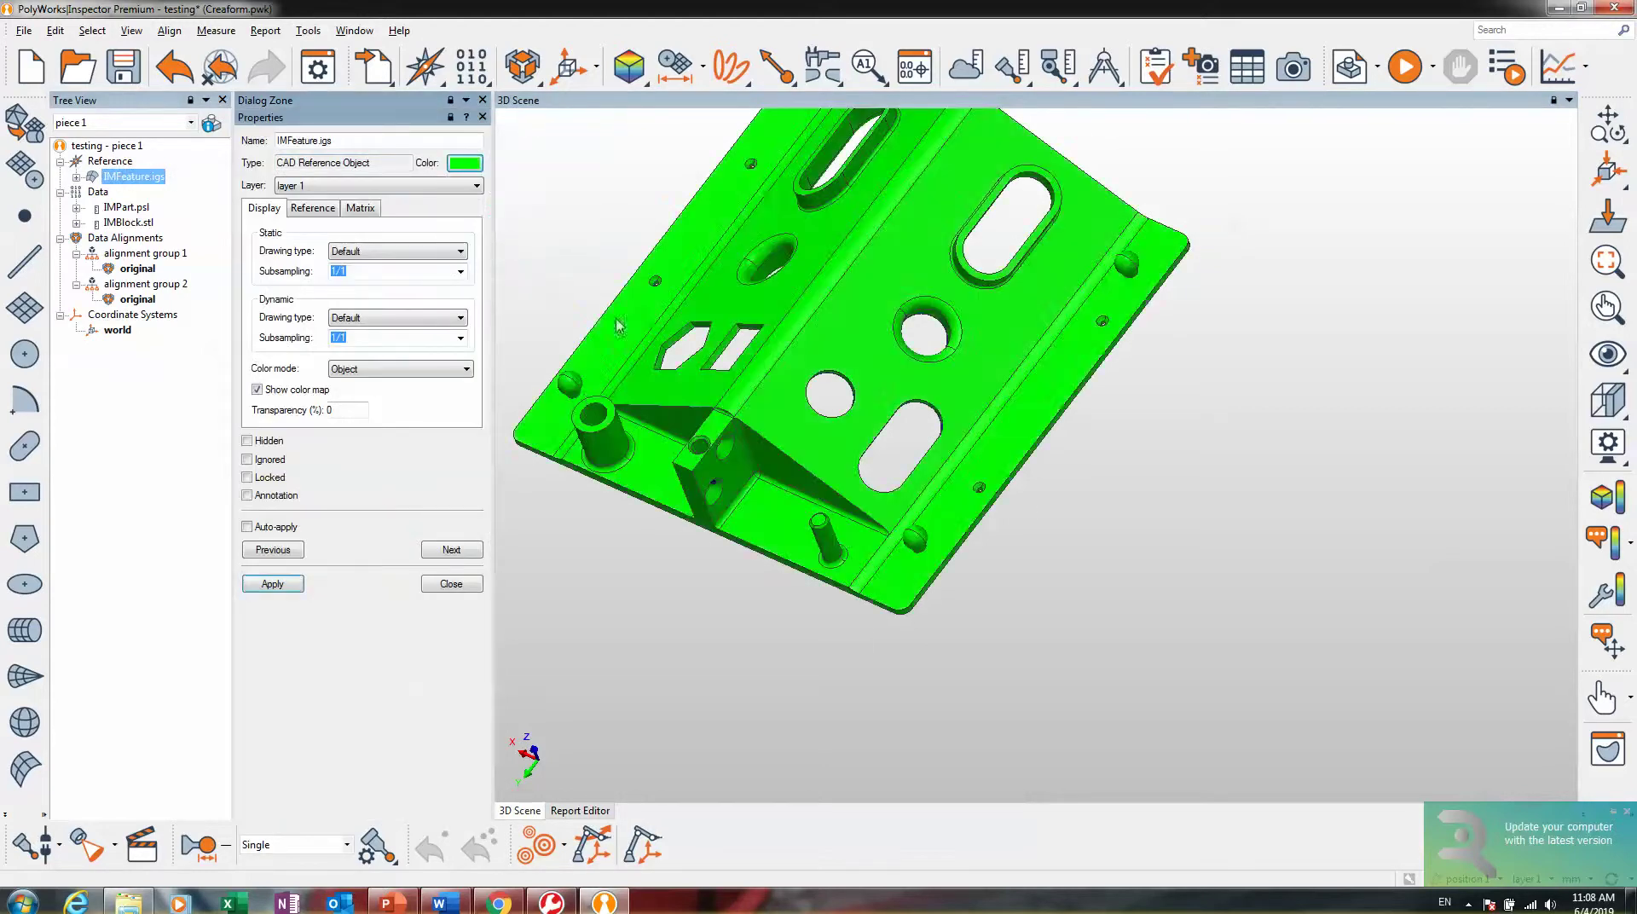
pyautogui.click(465, 163)
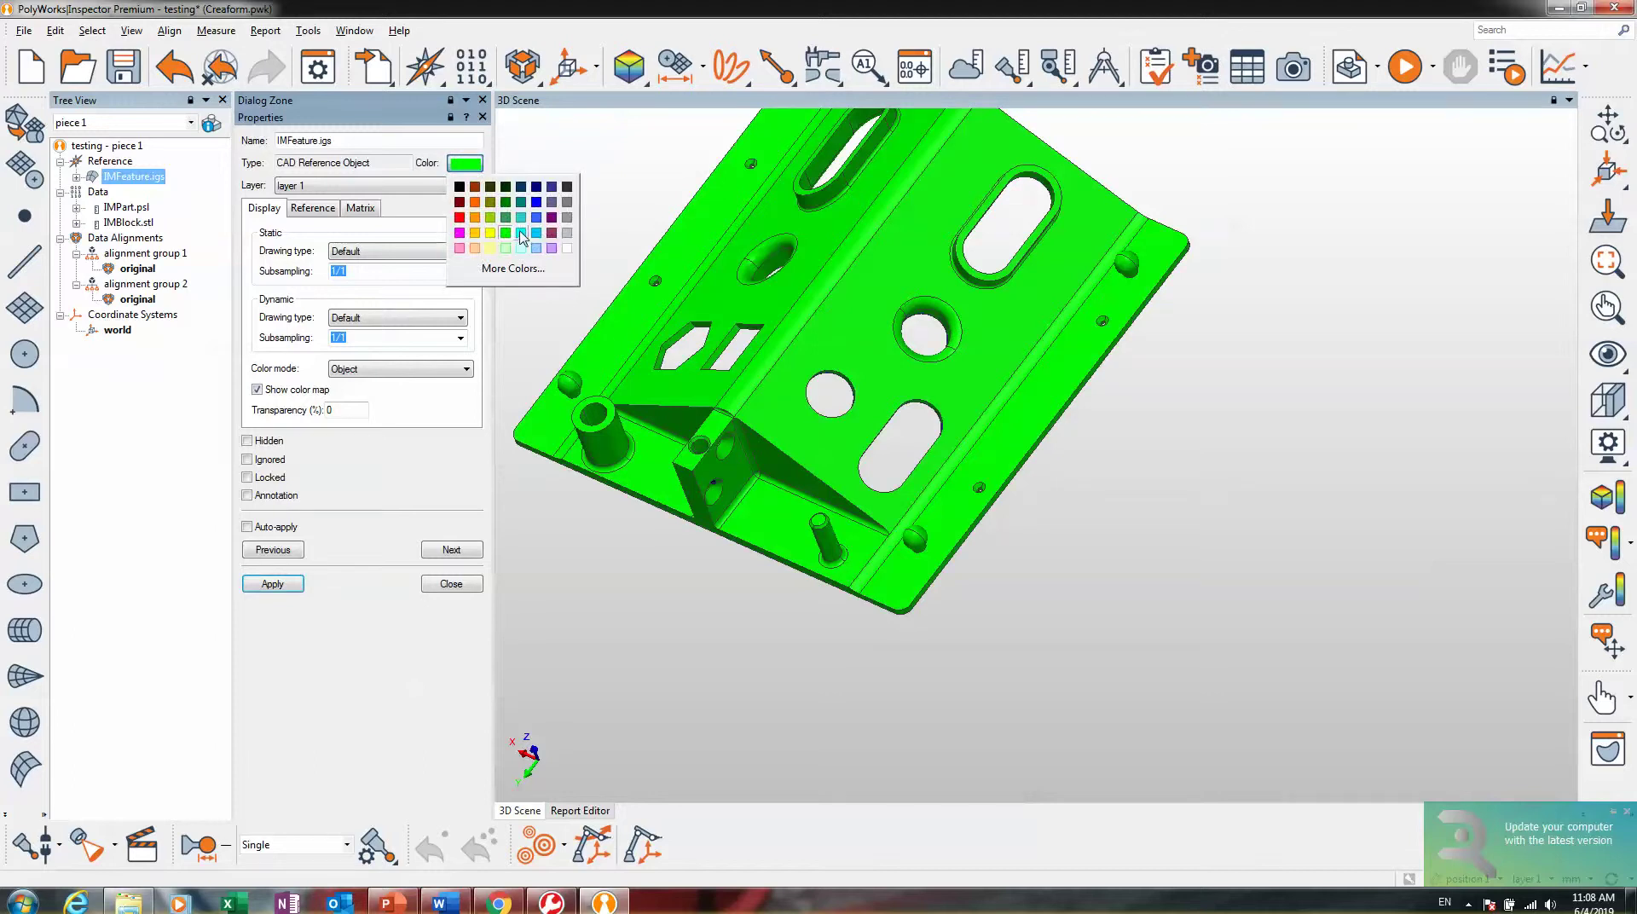
pyautogui.click(536, 247)
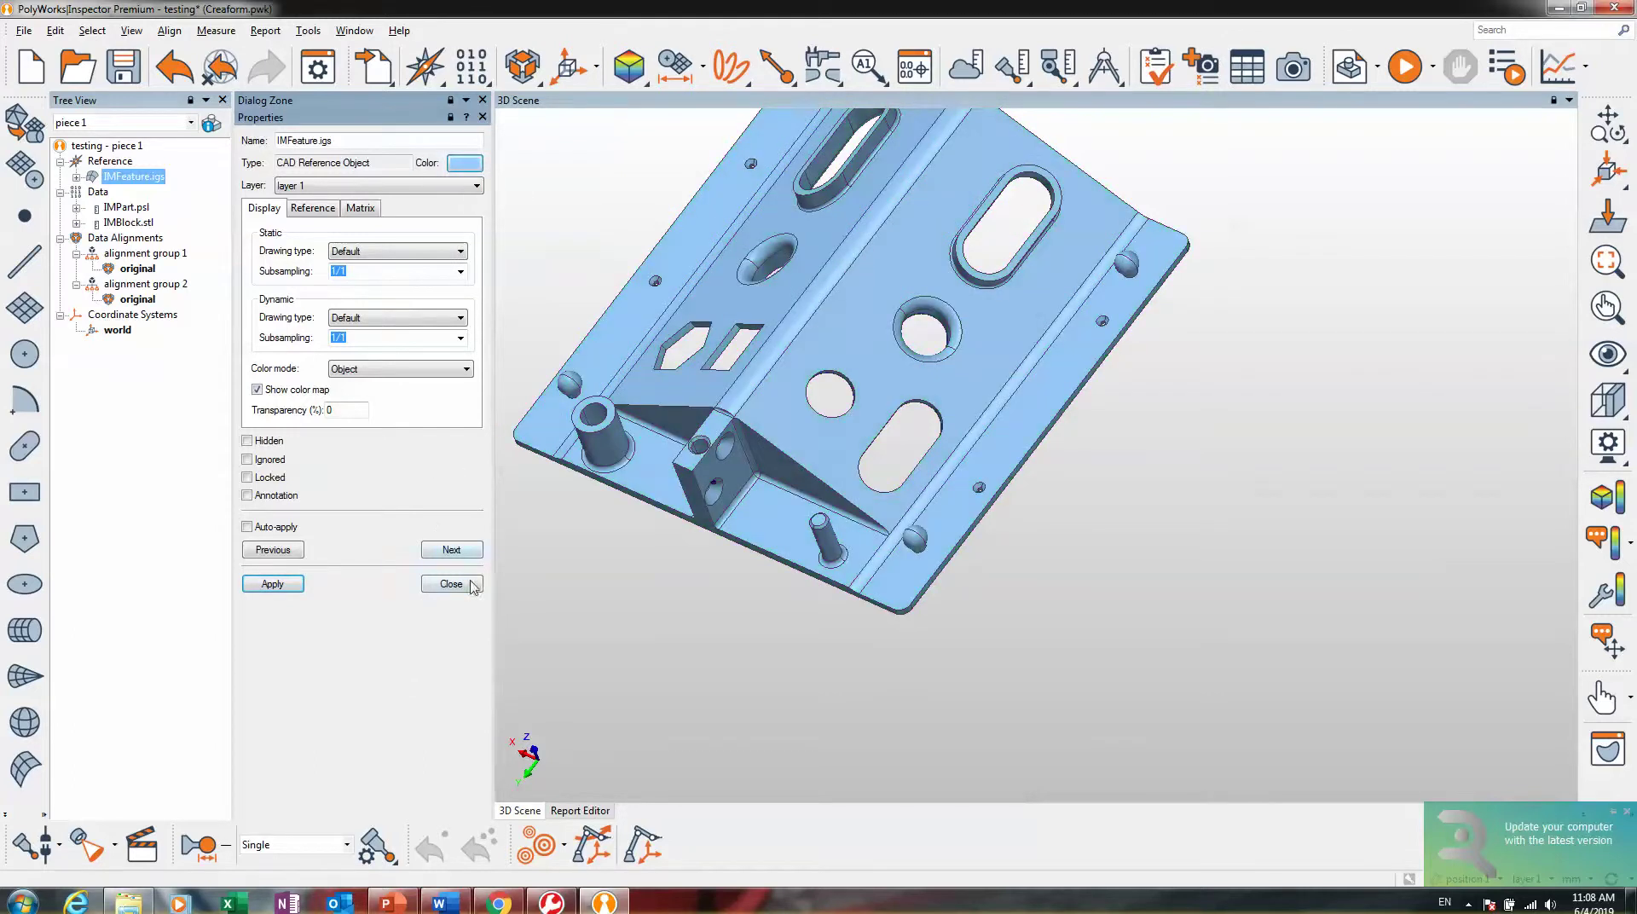
pyautogui.click(470, 585)
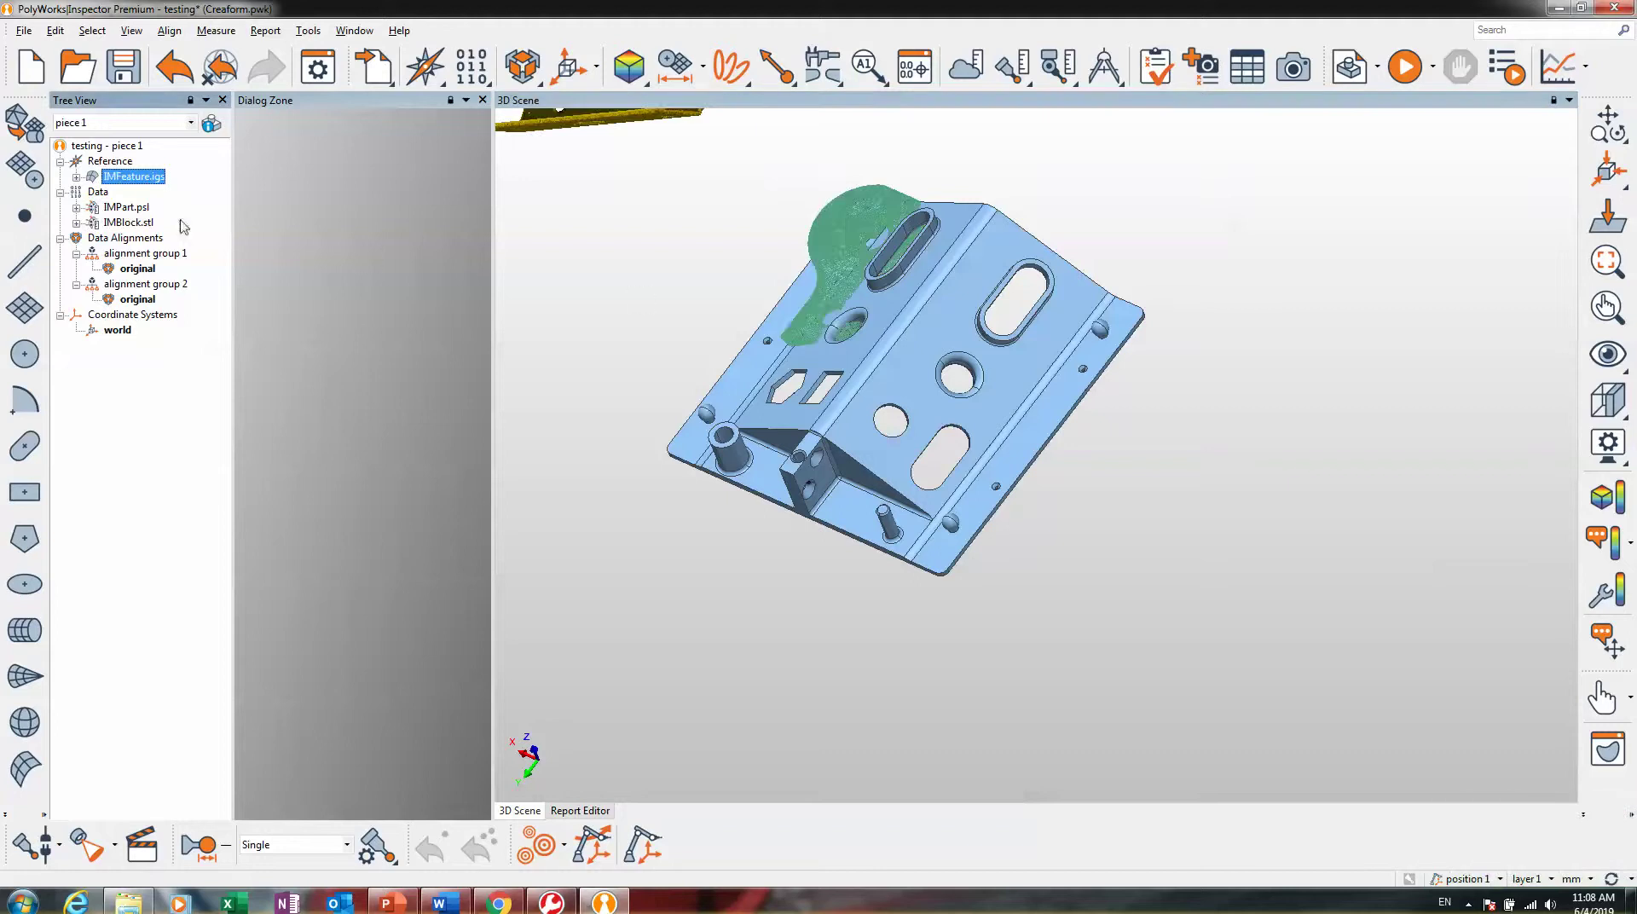
pyautogui.click(83, 192)
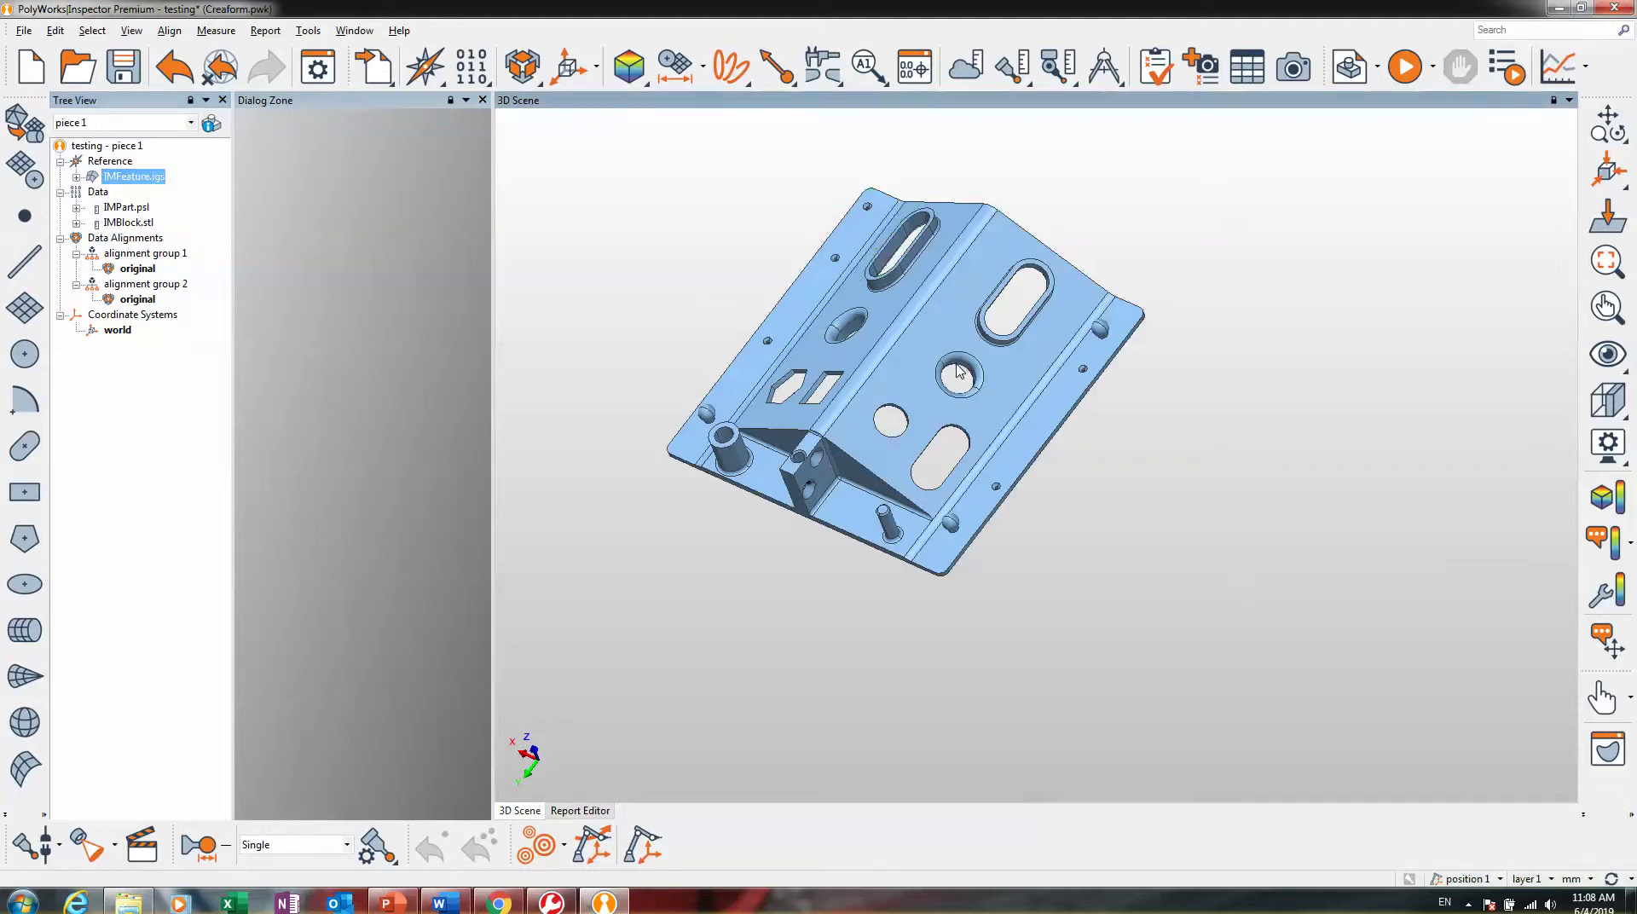
# - Show the imported data objects again and view them together with the IMFeature.igs CAD model
pyautogui.scroll(2, 959, 371)
pyautogui.click(122, 164)
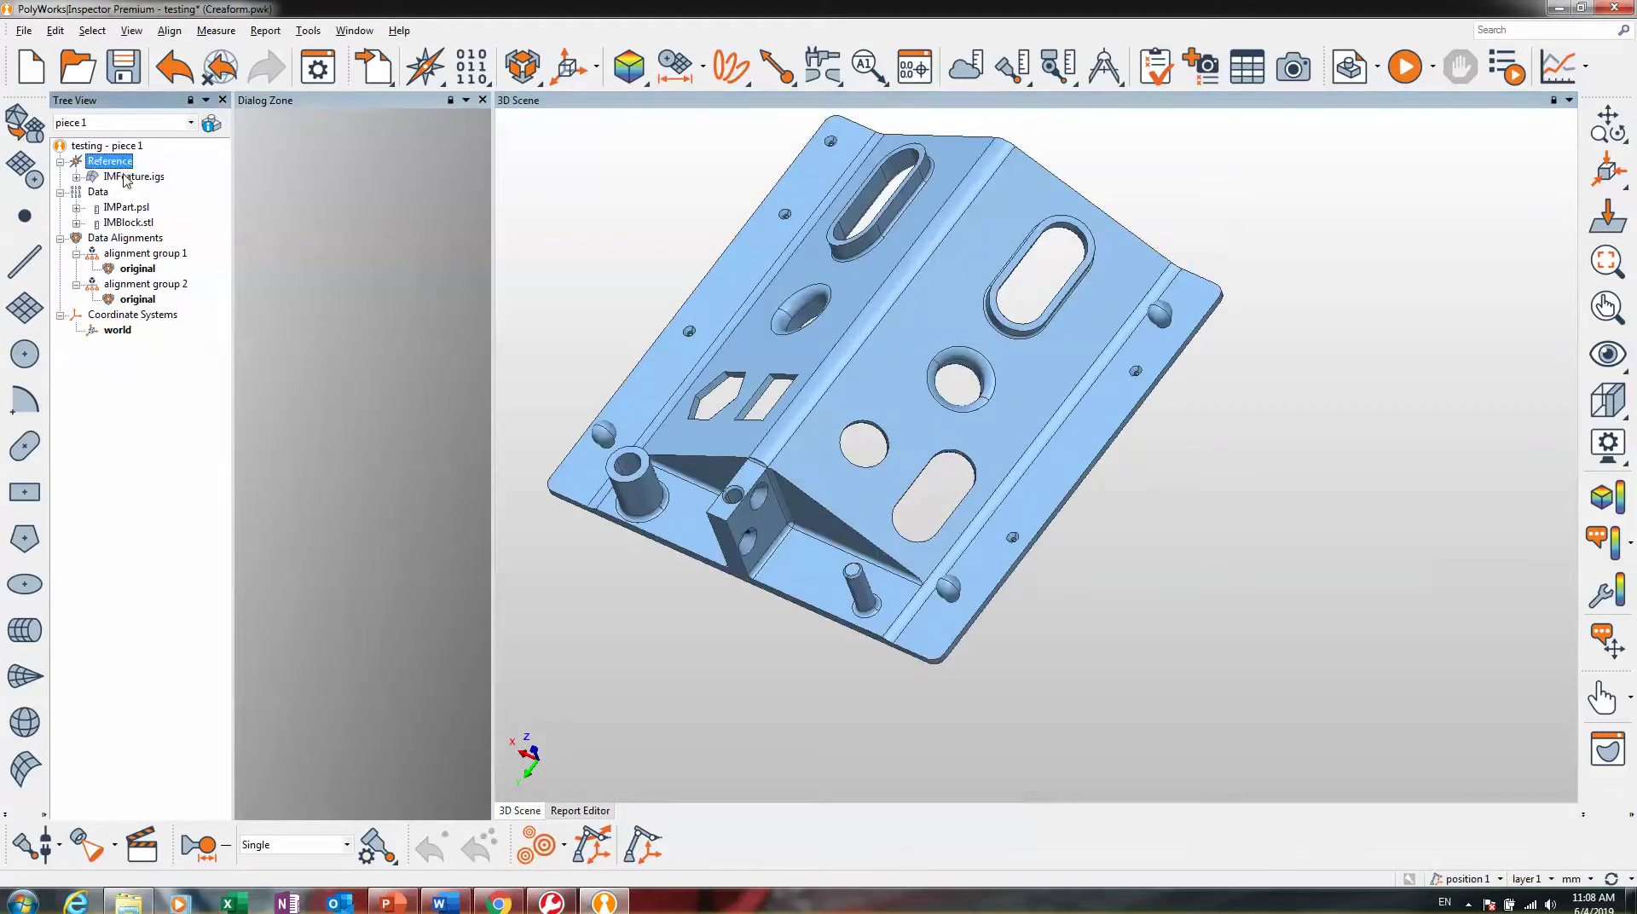
pyautogui.click(115, 178)
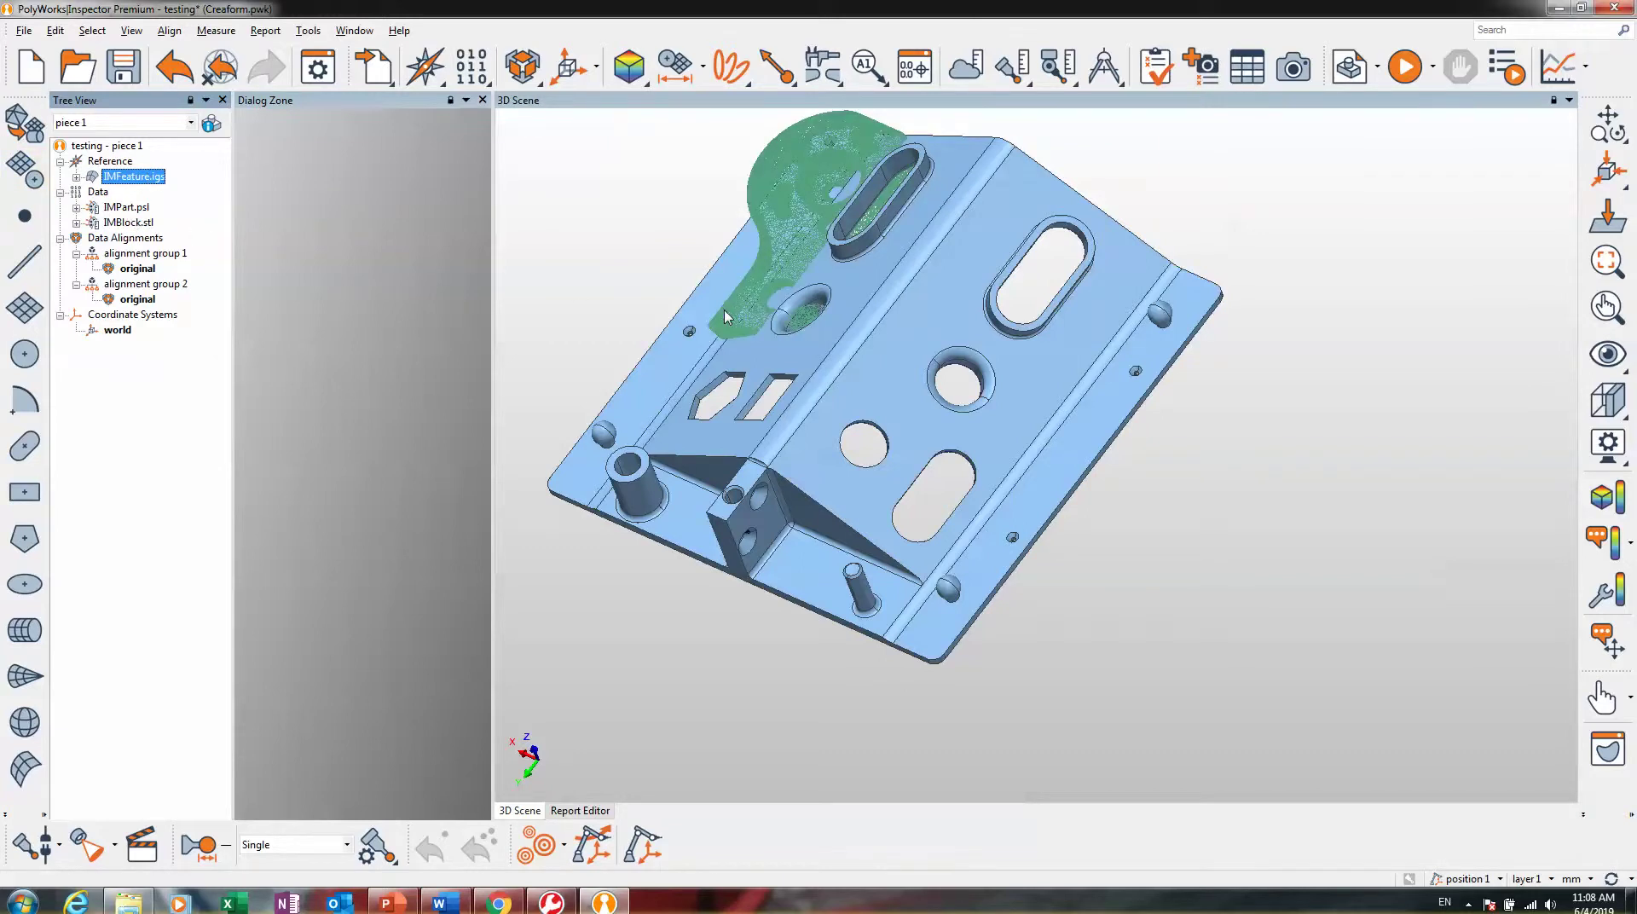
pyautogui.click(97, 193)
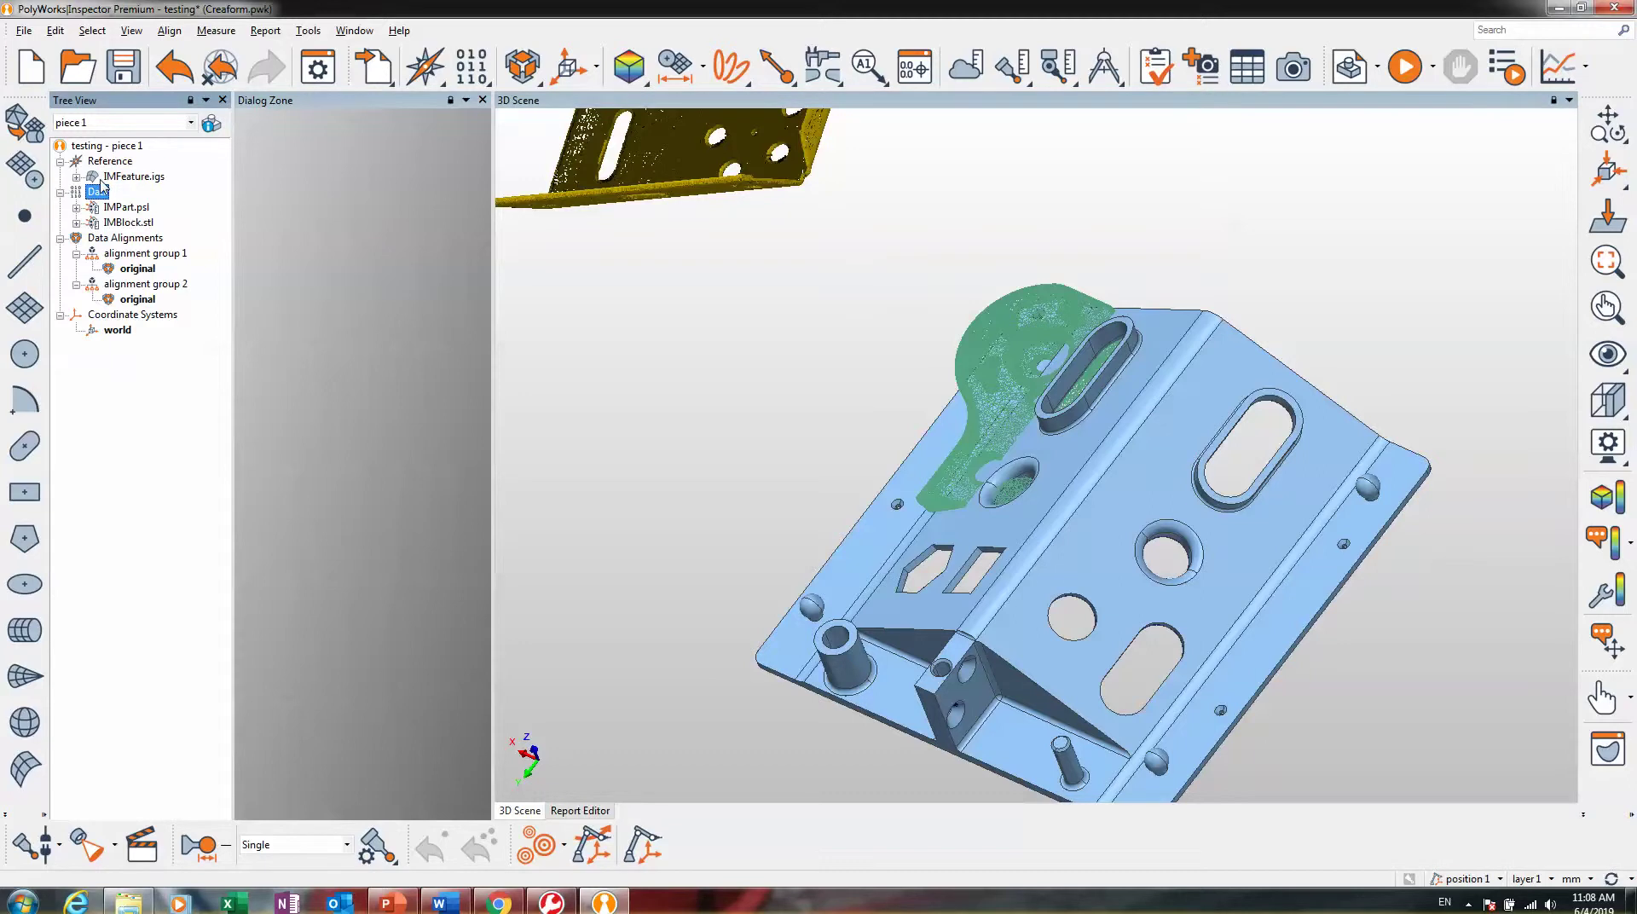
pyautogui.moveTo(764, 400); pyautogui.dragTo(764, 539, button='right')
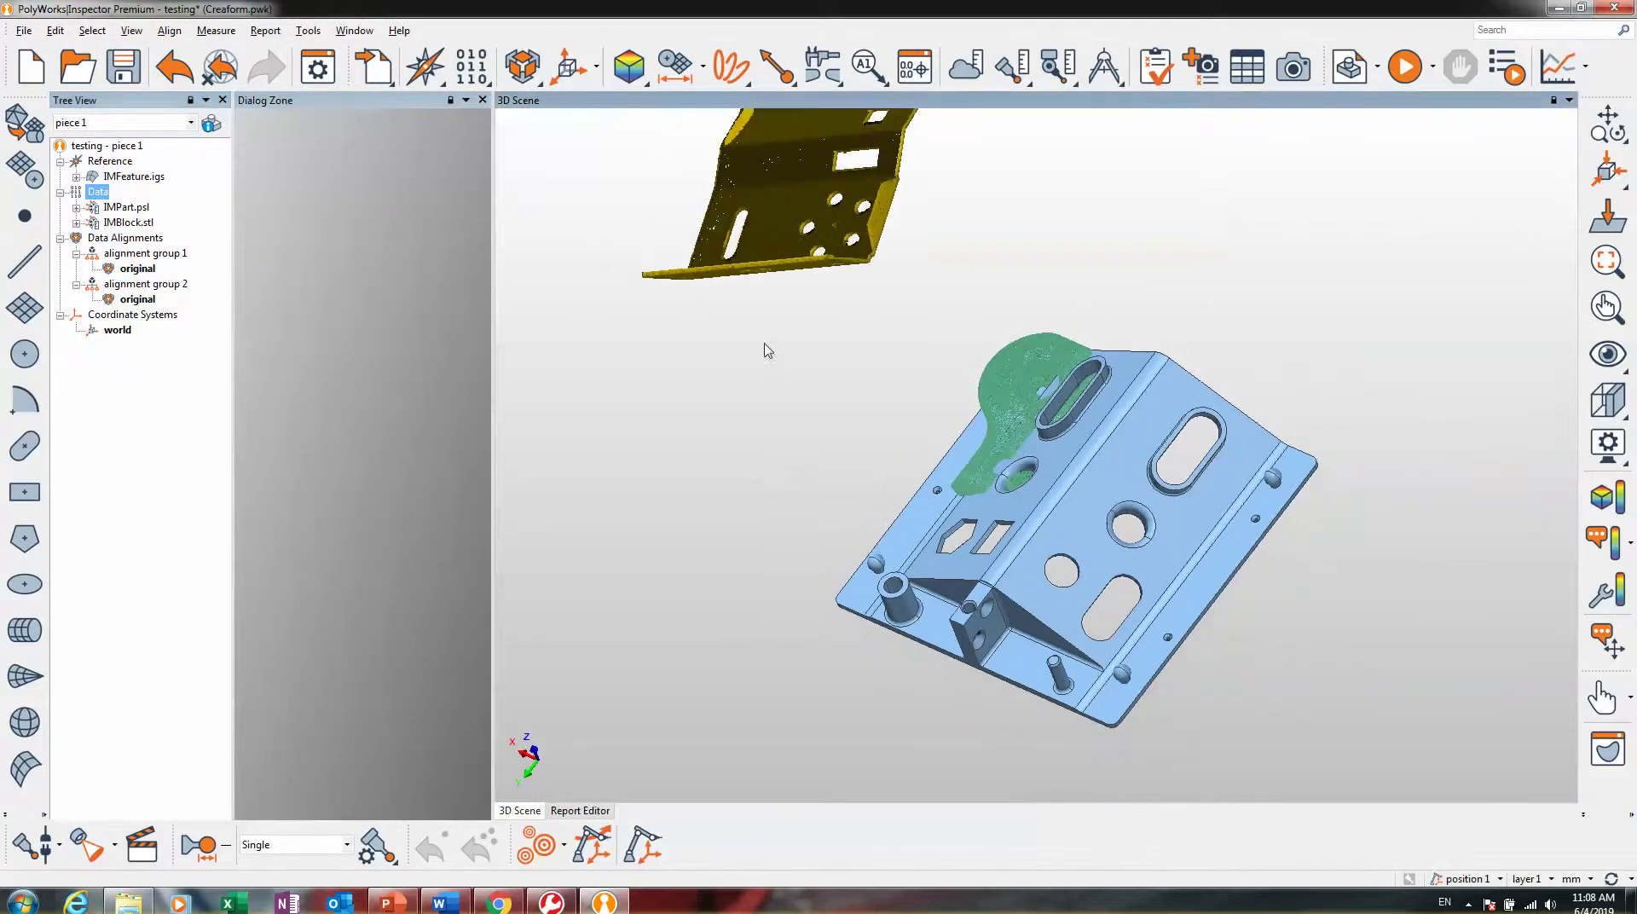
pyautogui.moveTo(765, 345); pyautogui.dragTo(763, 436, button='right')
pyautogui.moveTo(762, 437); pyautogui.dragTo(763, 518, button='middle')
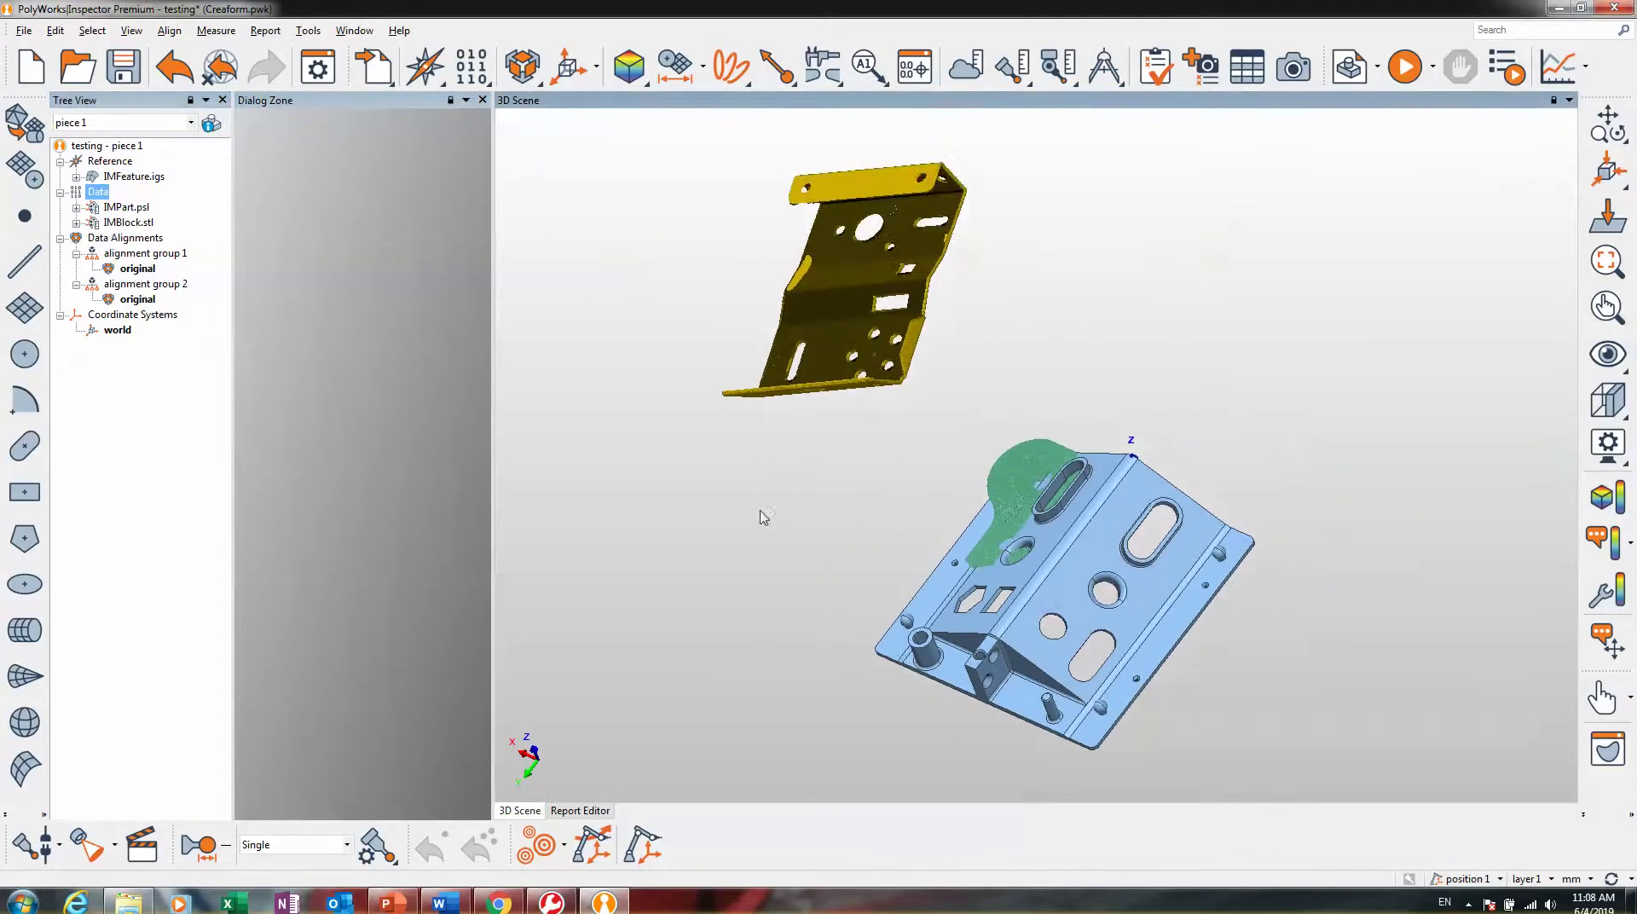
pyautogui.click(376, 67)
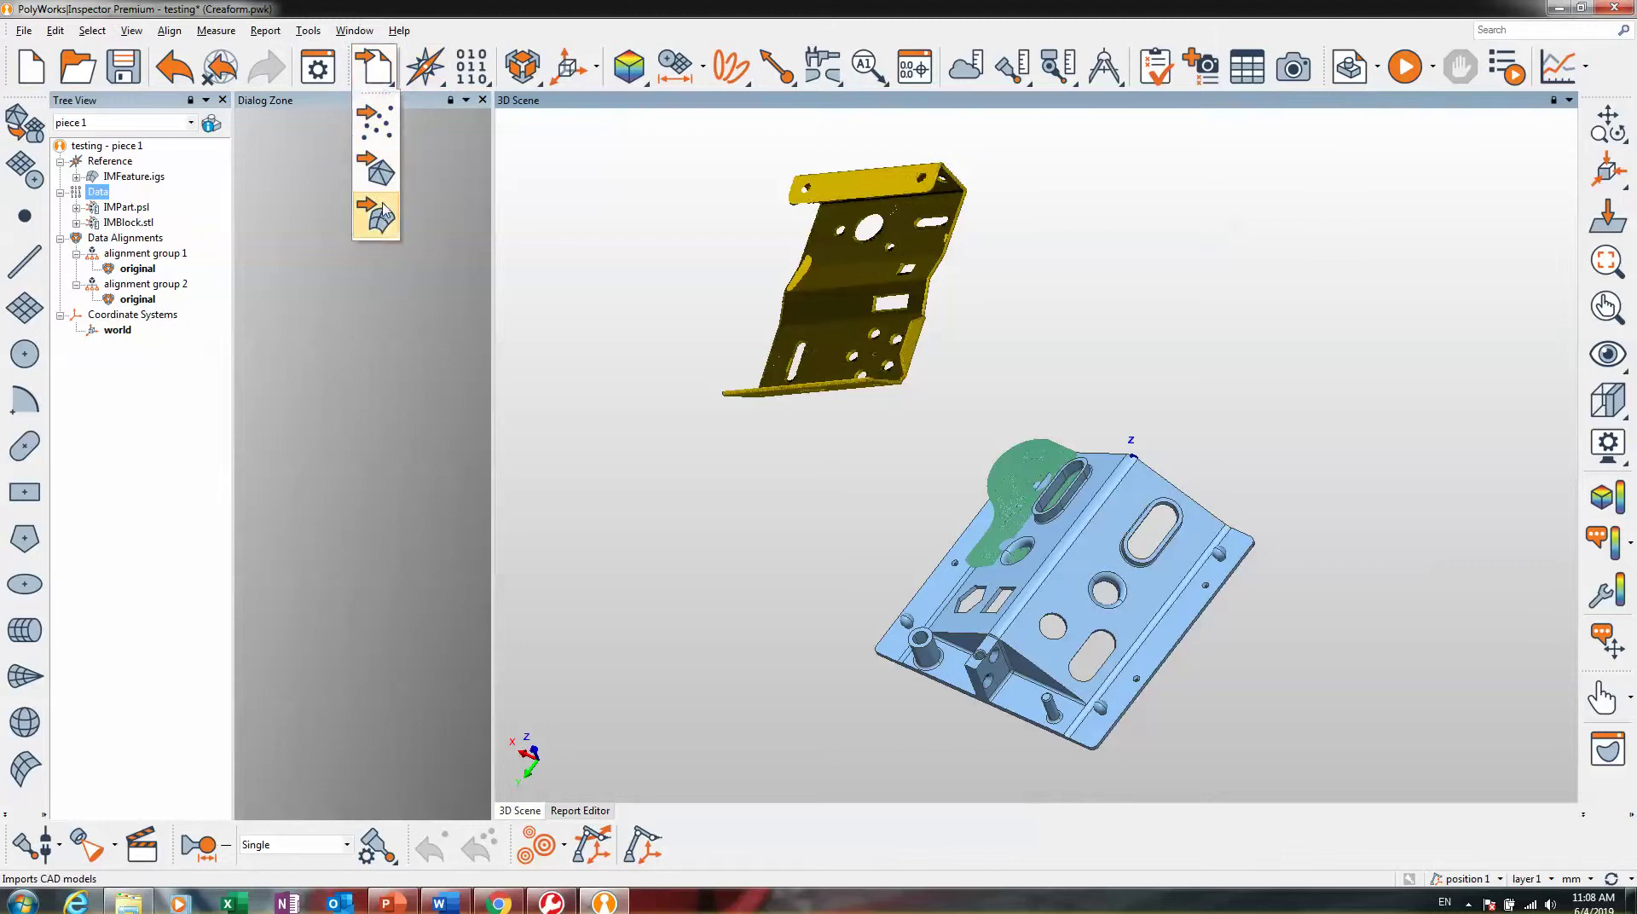
pyautogui.click(424, 77)
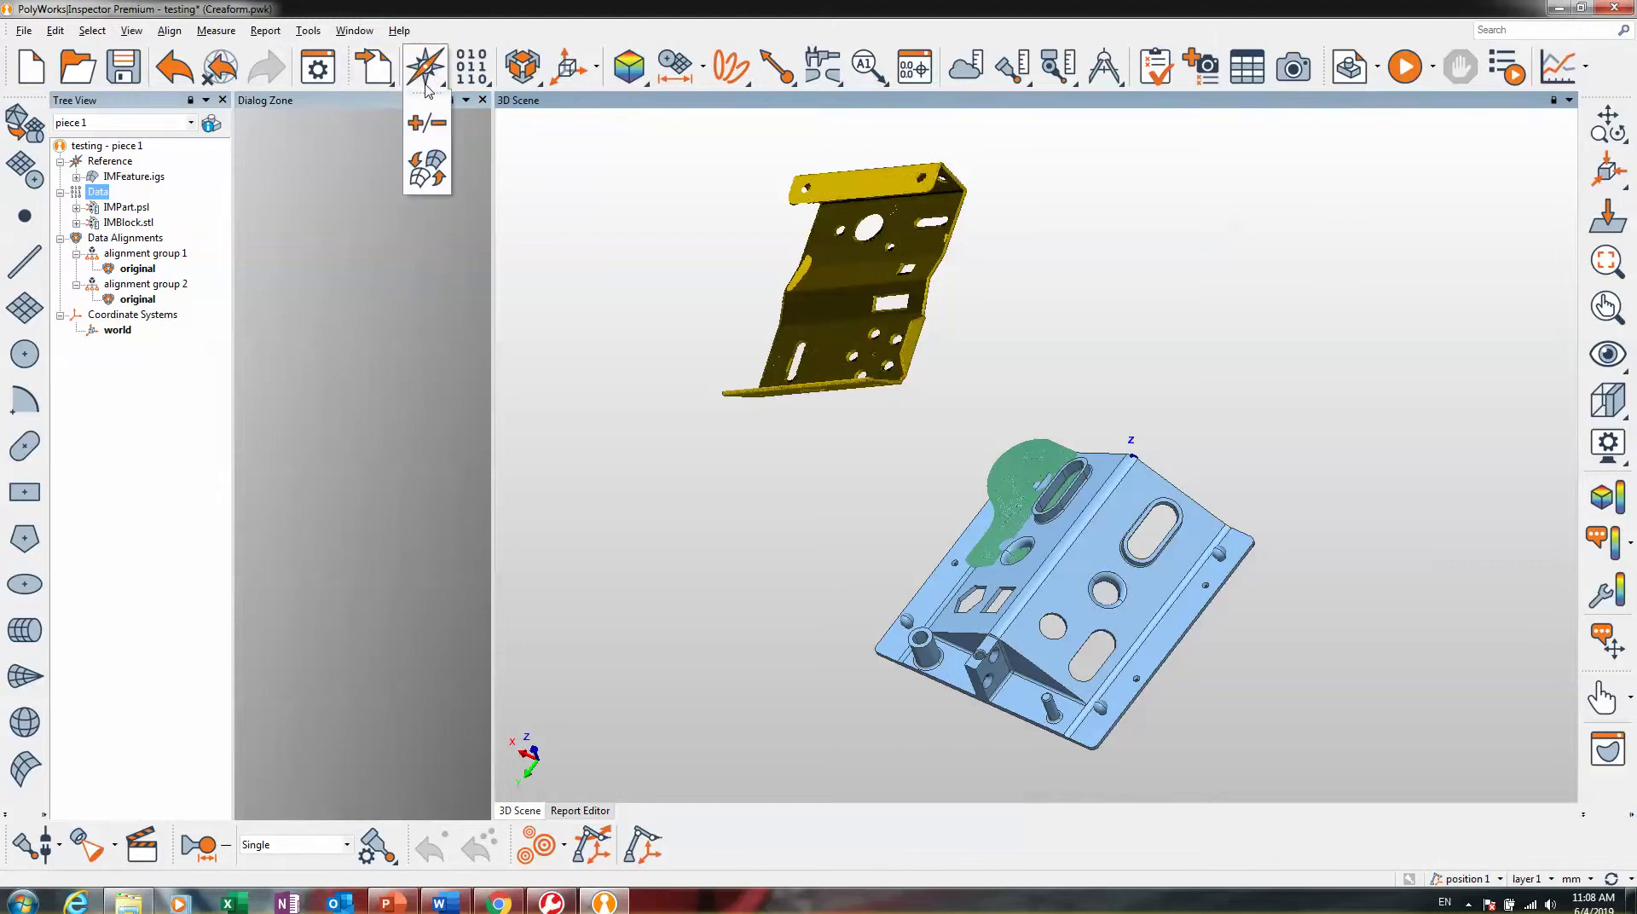
pyautogui.click(521, 162)
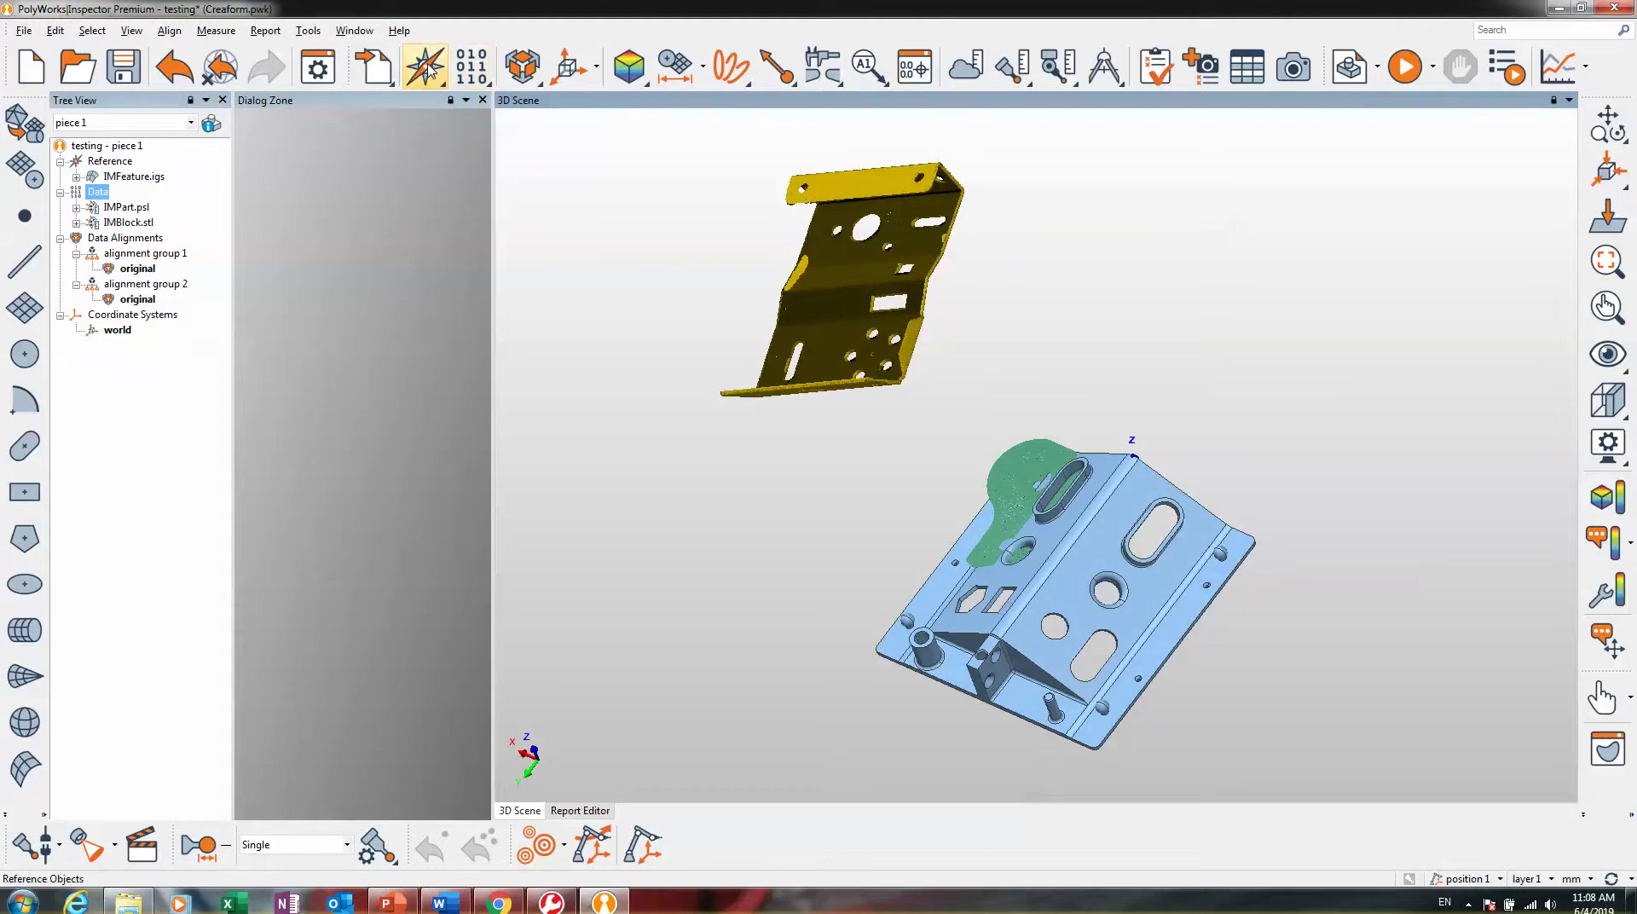
pyautogui.click(426, 72)
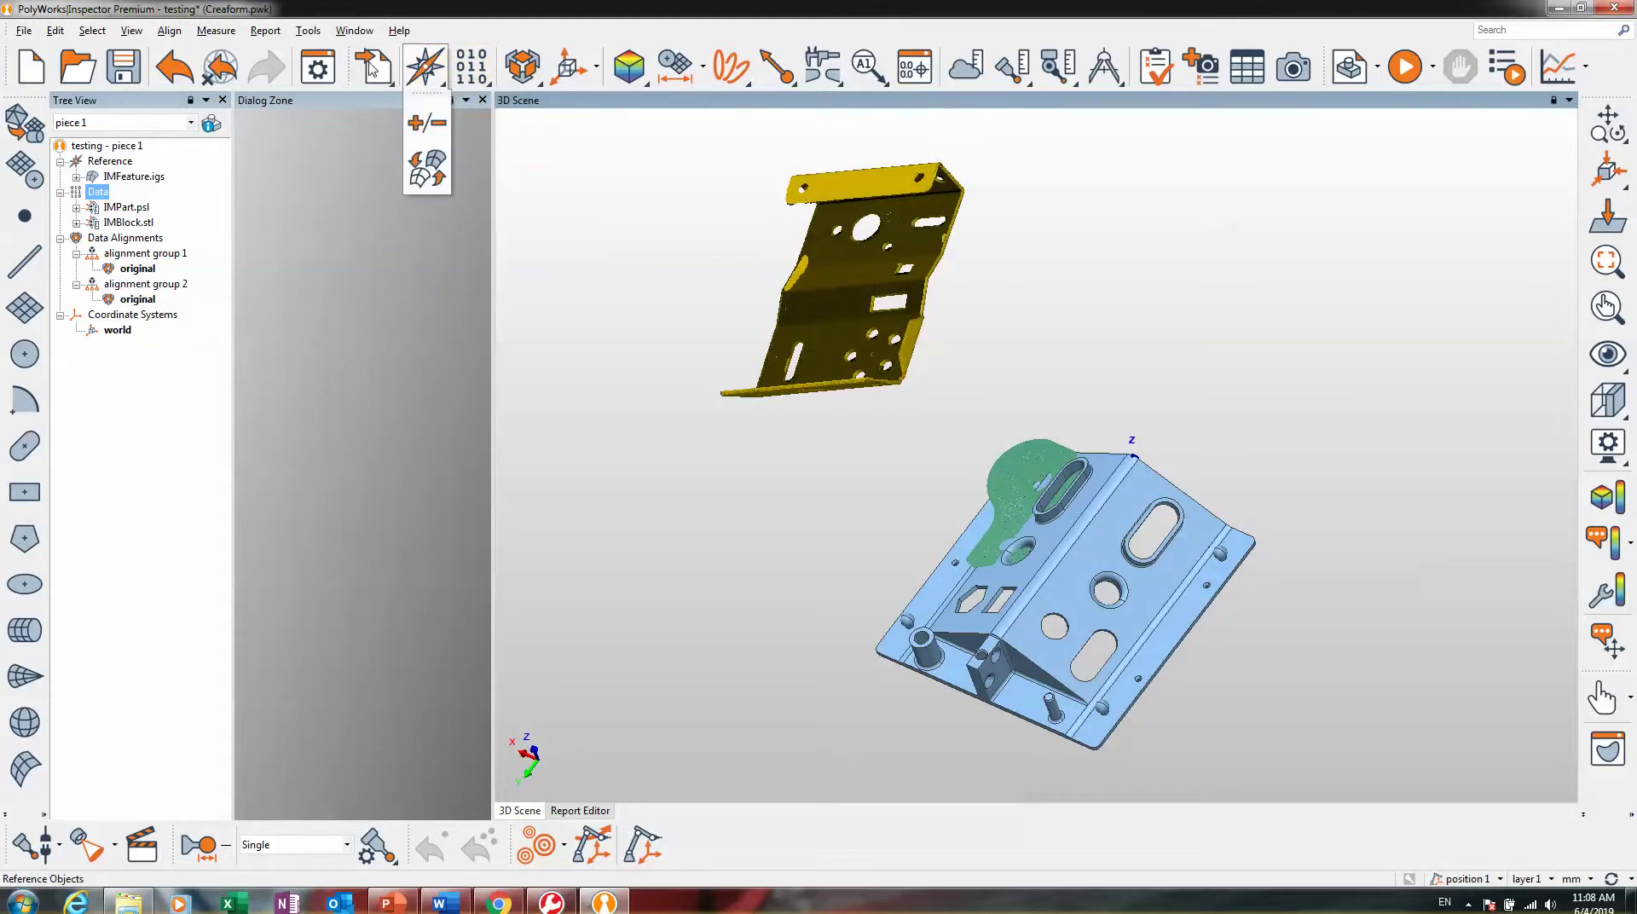
# - Hide all the imported data objects so that only the CAD model fills the 3D scene
pyautogui.middleClick(105, 191)
pyautogui.moveTo(1016, 563); pyautogui.dragTo(882, 405, button='middle')
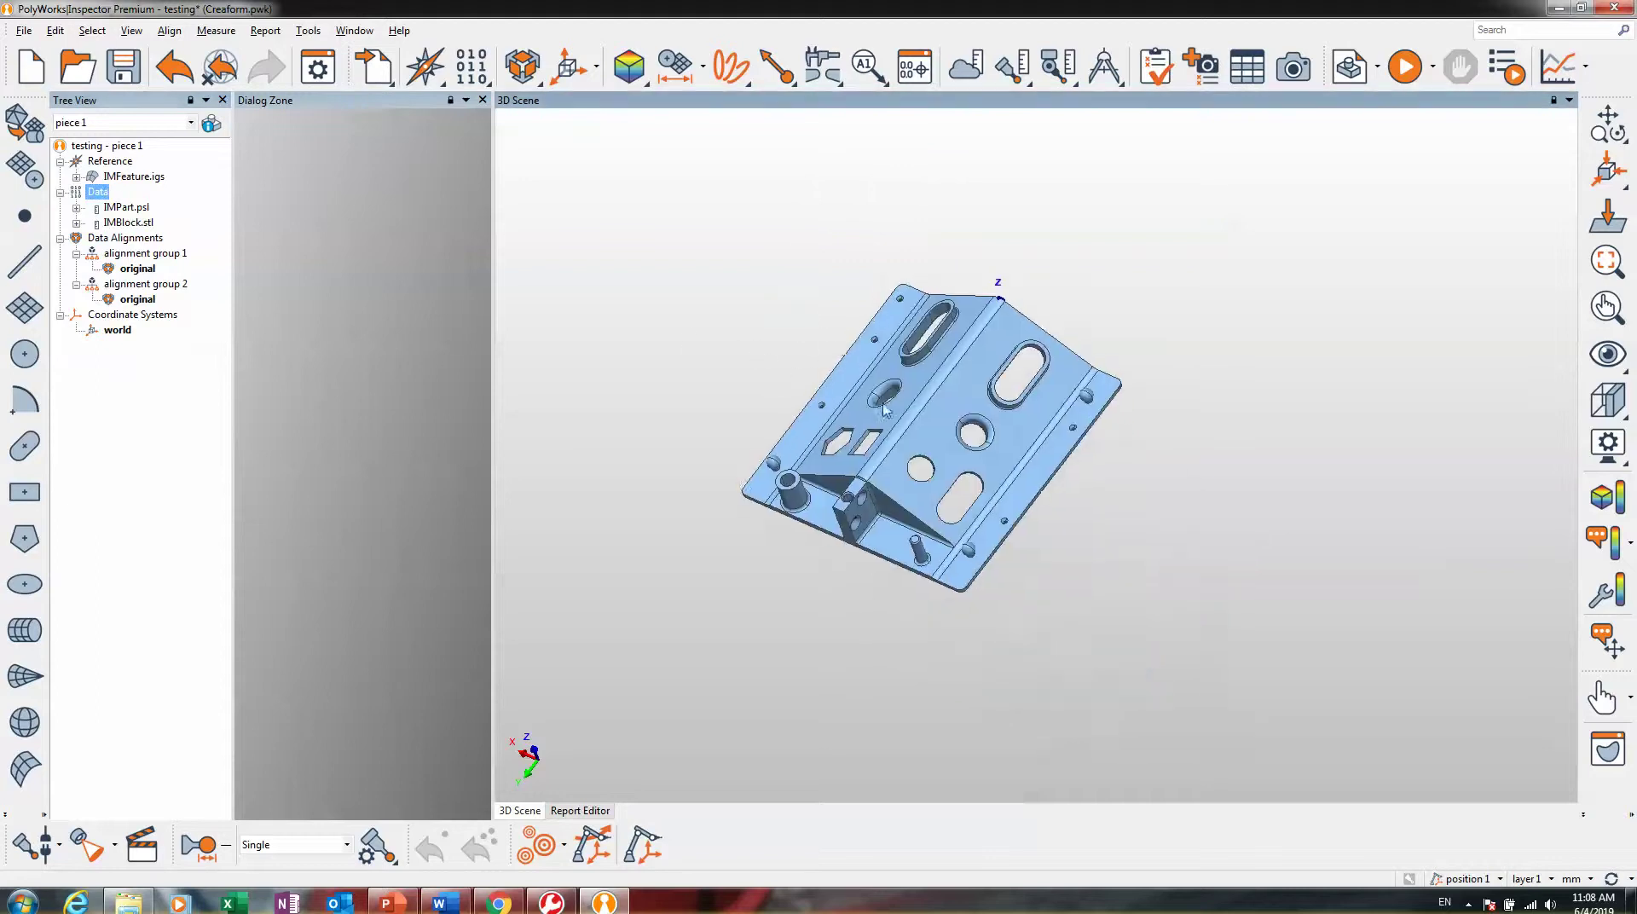
pyautogui.scroll(4, 884, 408)
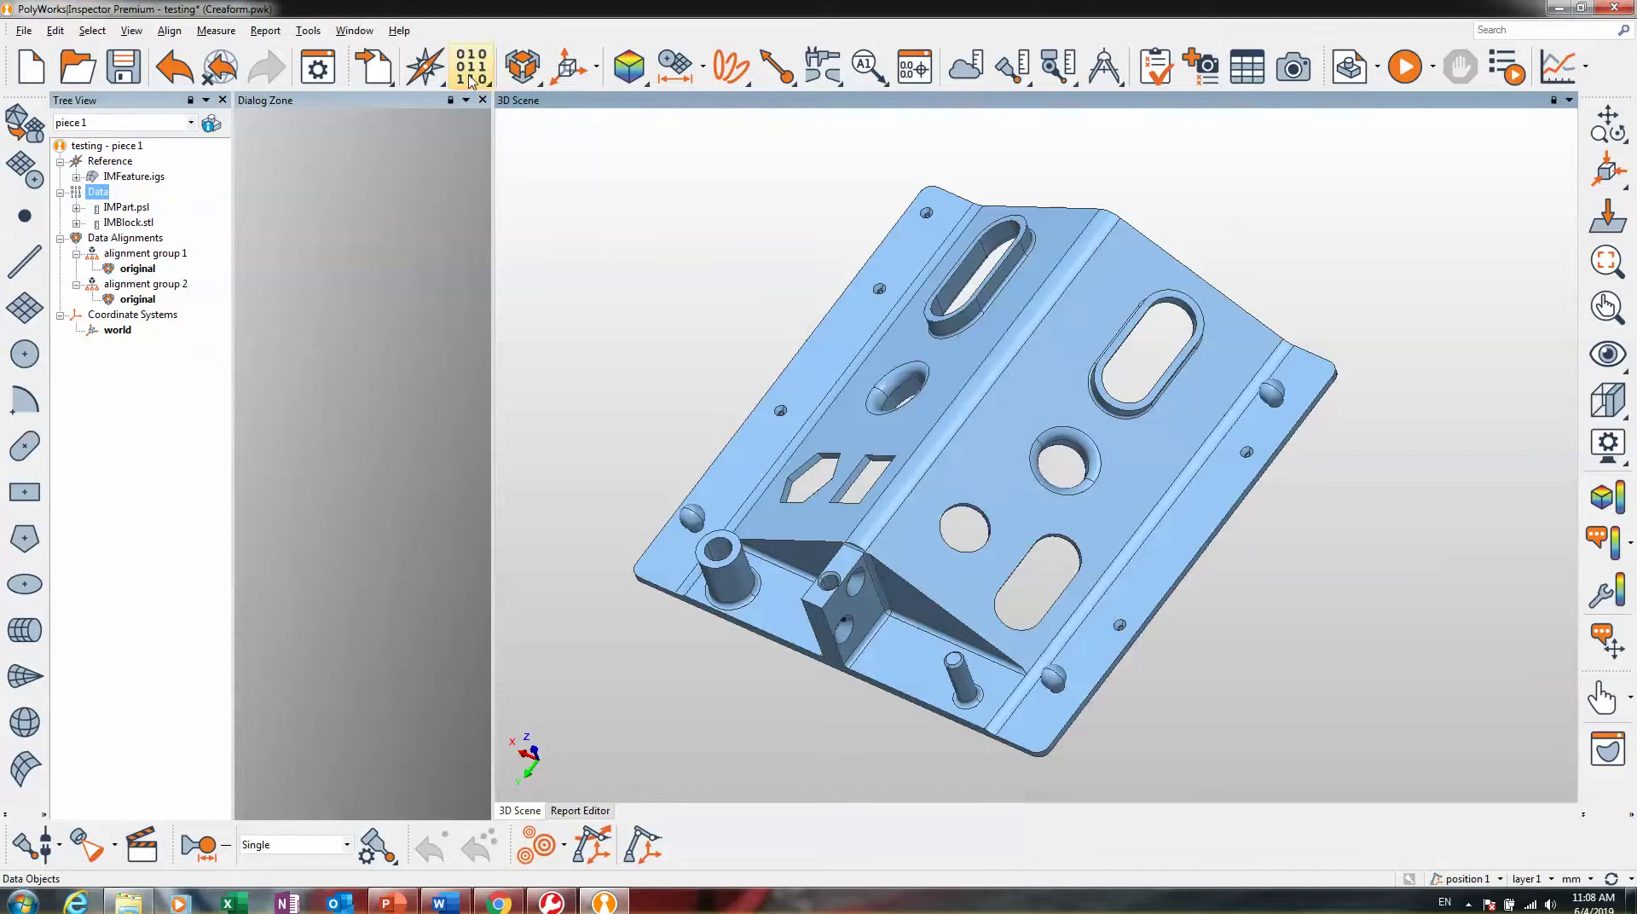
# - Start editing the reference tolerances and select the CAD model's large sloped face containing the two round holes and two slots
pyautogui.click(425, 66)
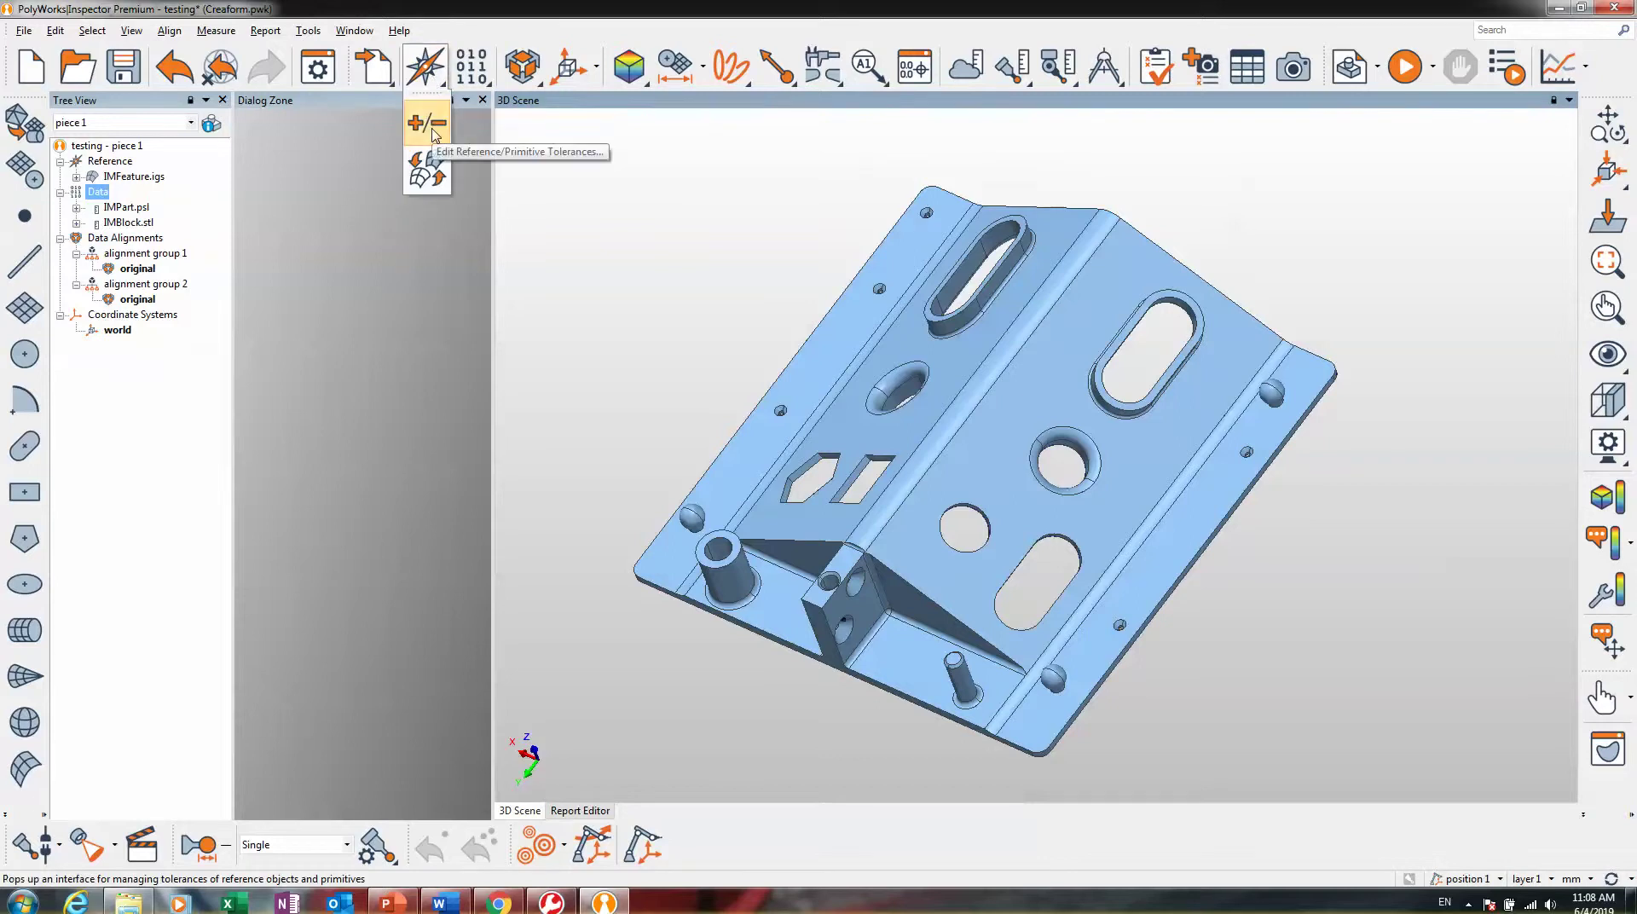
pyautogui.click(431, 130)
pyautogui.doubleClick(333, 161)
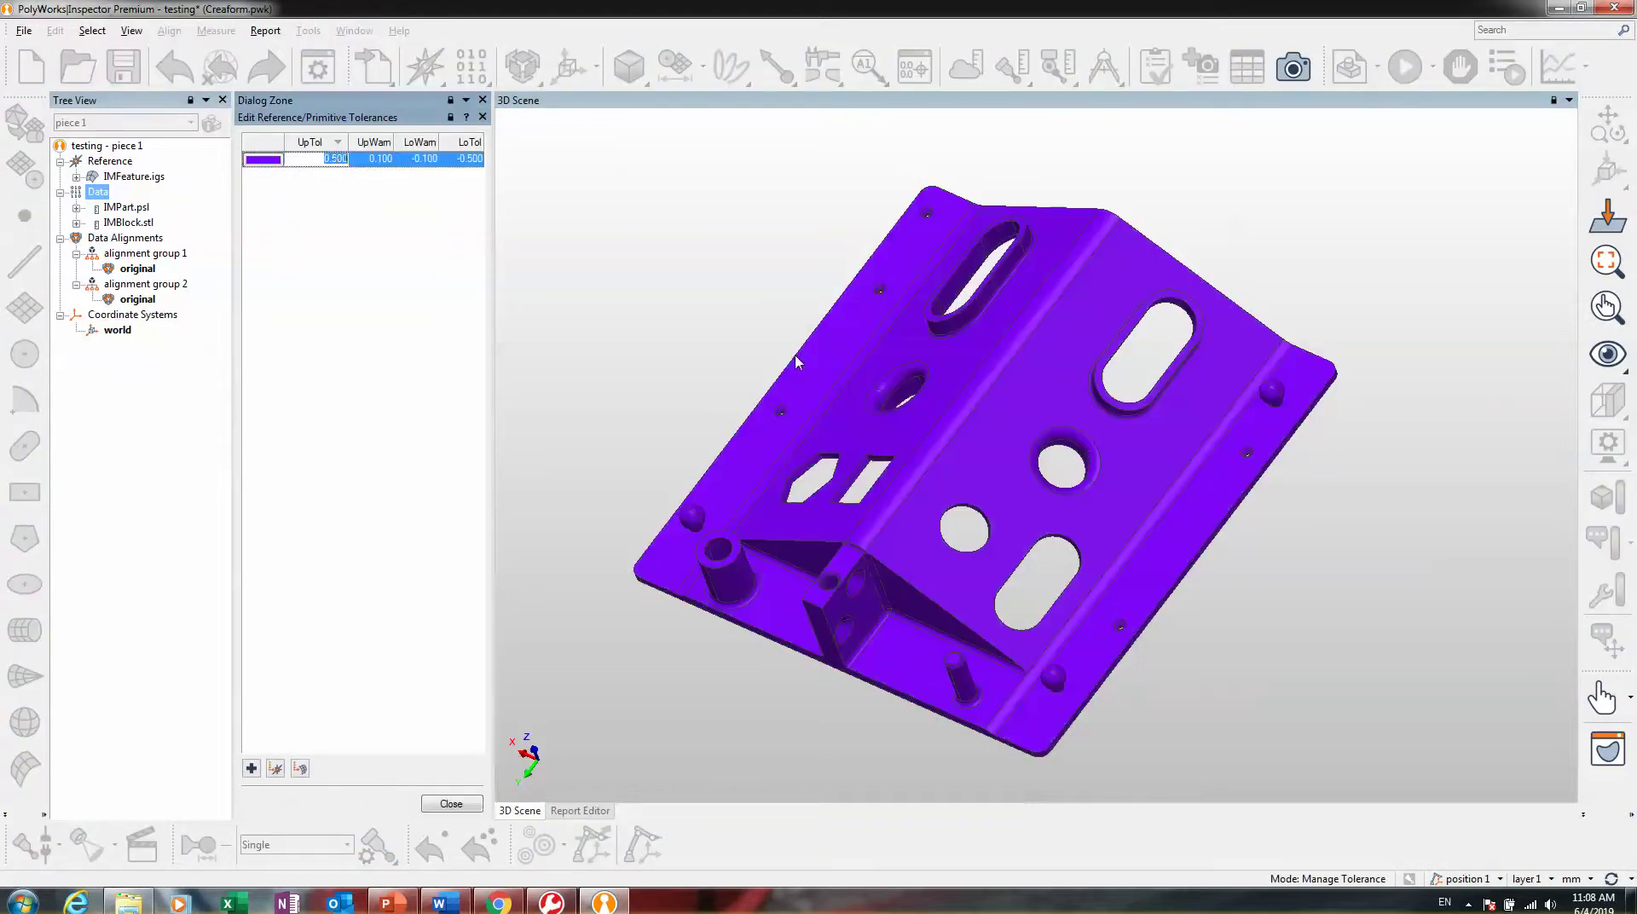
pyautogui.moveTo(939, 400); pyautogui.dragTo(1042, 384)
pyautogui.doubleClick(338, 160)
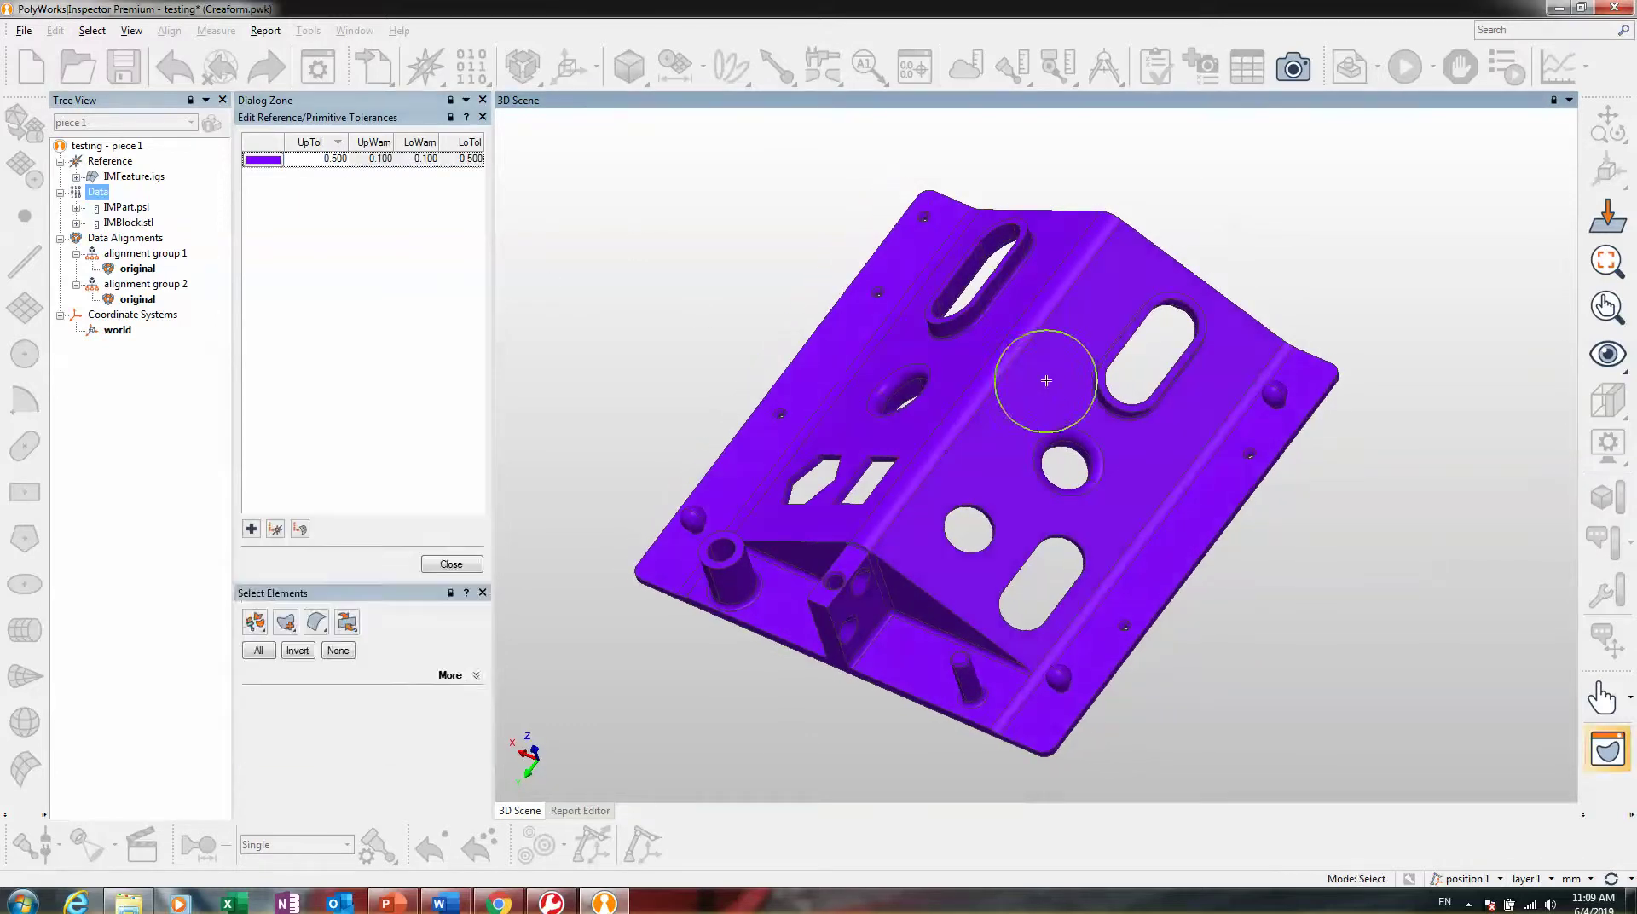
pyautogui.press('space')
pyautogui.click(1046, 384)
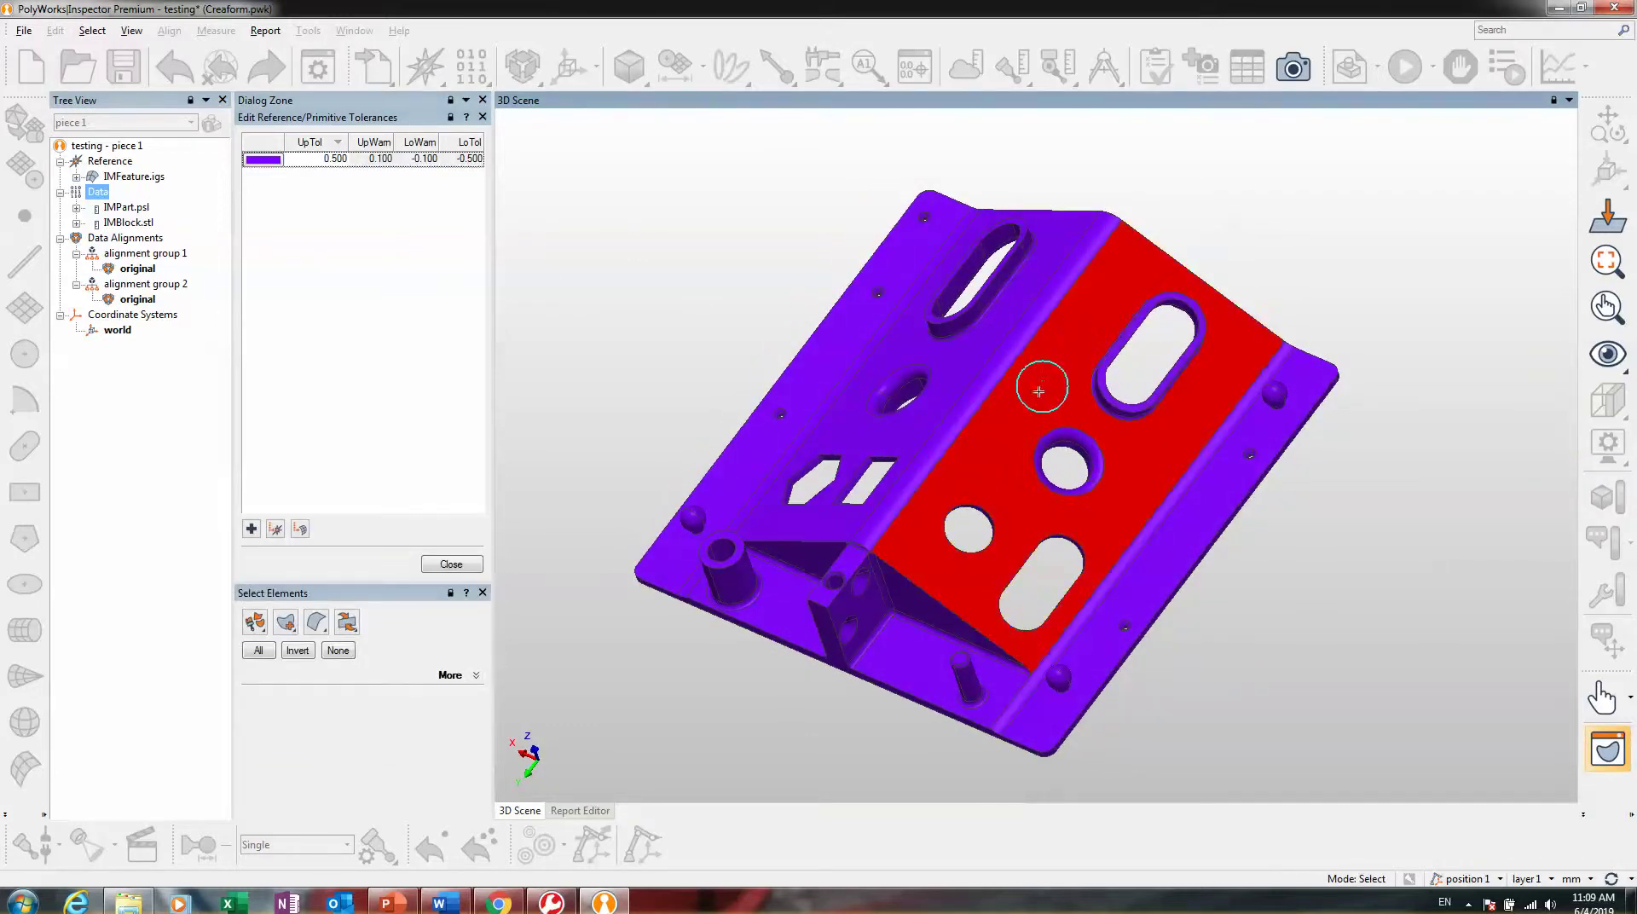
# - Add a tolerance entry with upper tolerance 0.2 and lower tolerance -0.2, assign it to the selected face, and finish tolerance editing
pyautogui.click(252, 529)
pyautogui.doubleClick(331, 176)
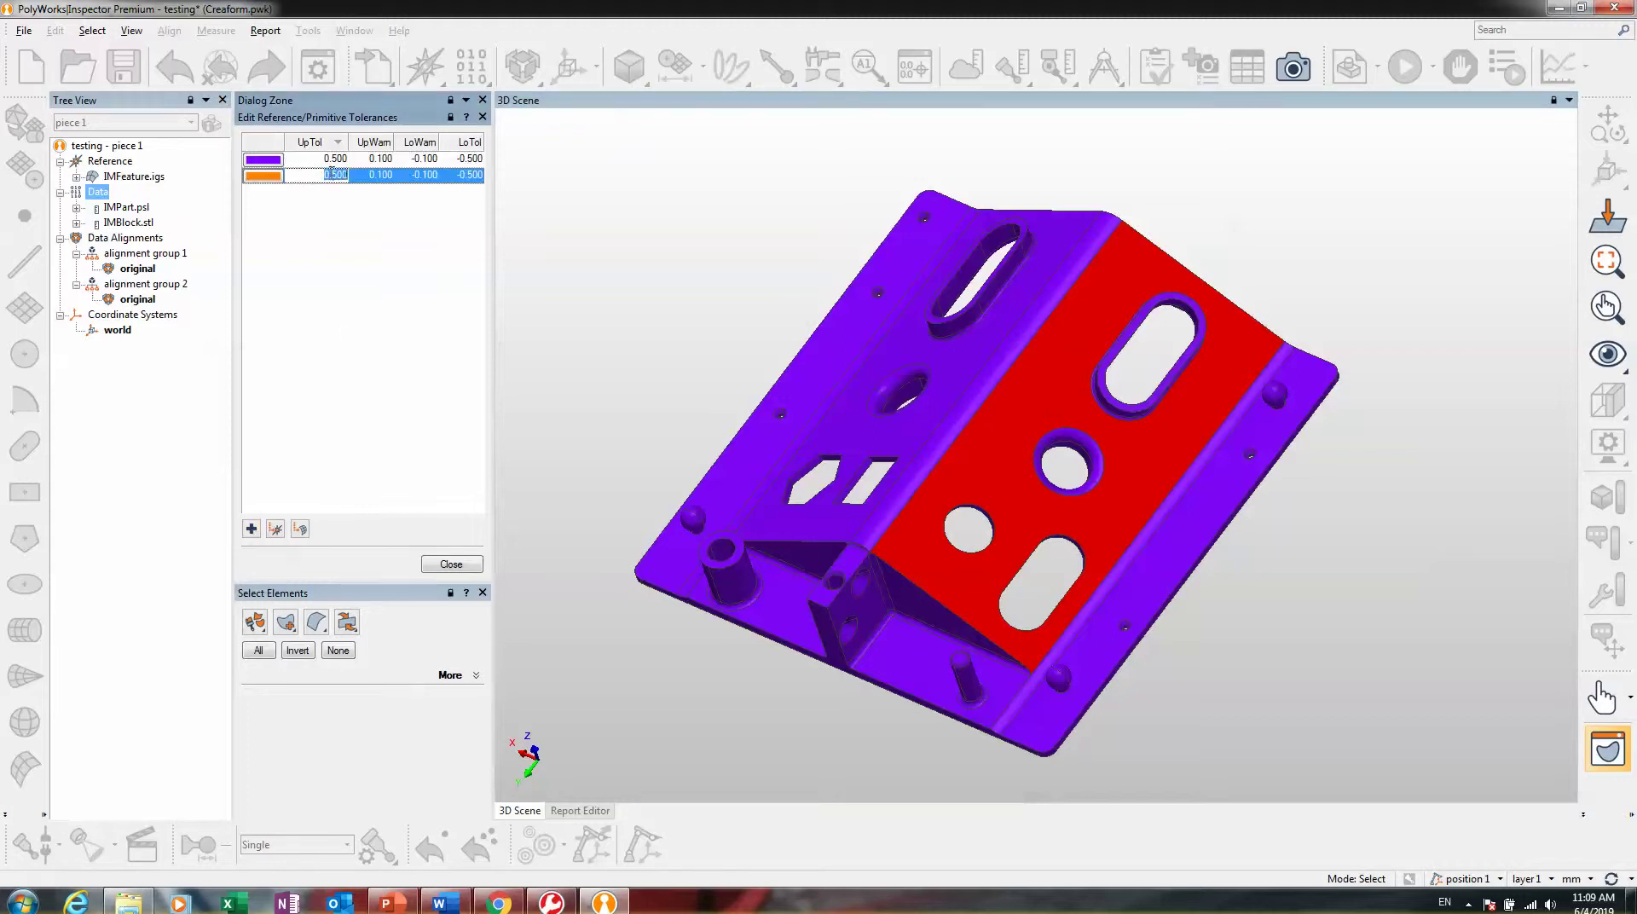
pyautogui.write('0.2')
pyautogui.doubleClick(478, 175)
pyautogui.write('-')
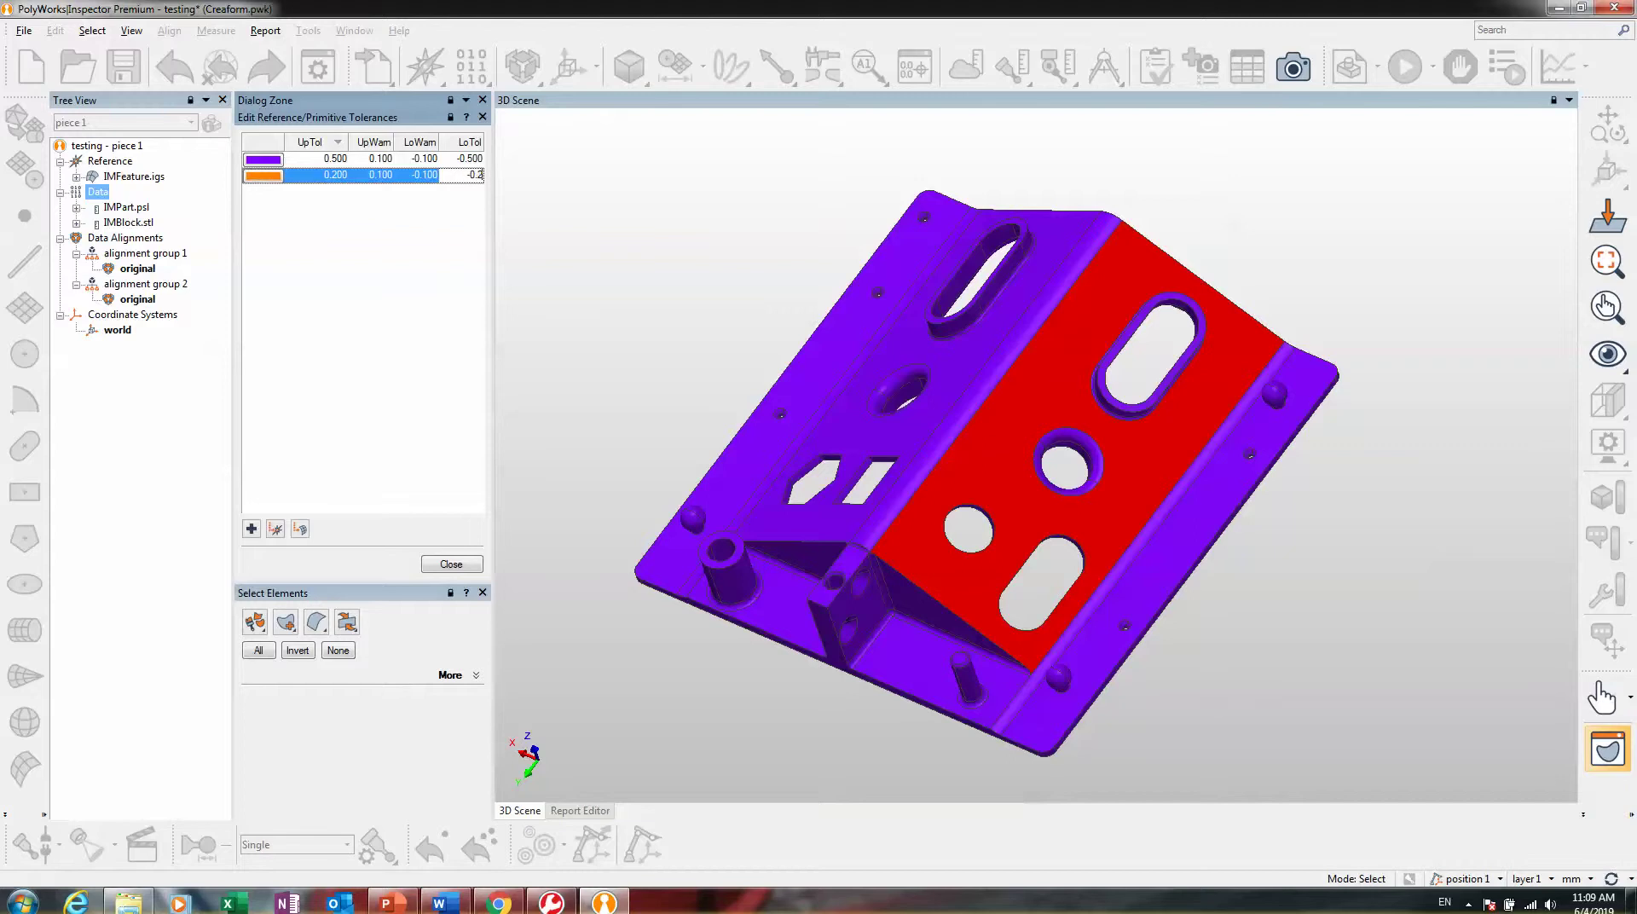
pyautogui.write('0.2')
pyautogui.click(301, 529)
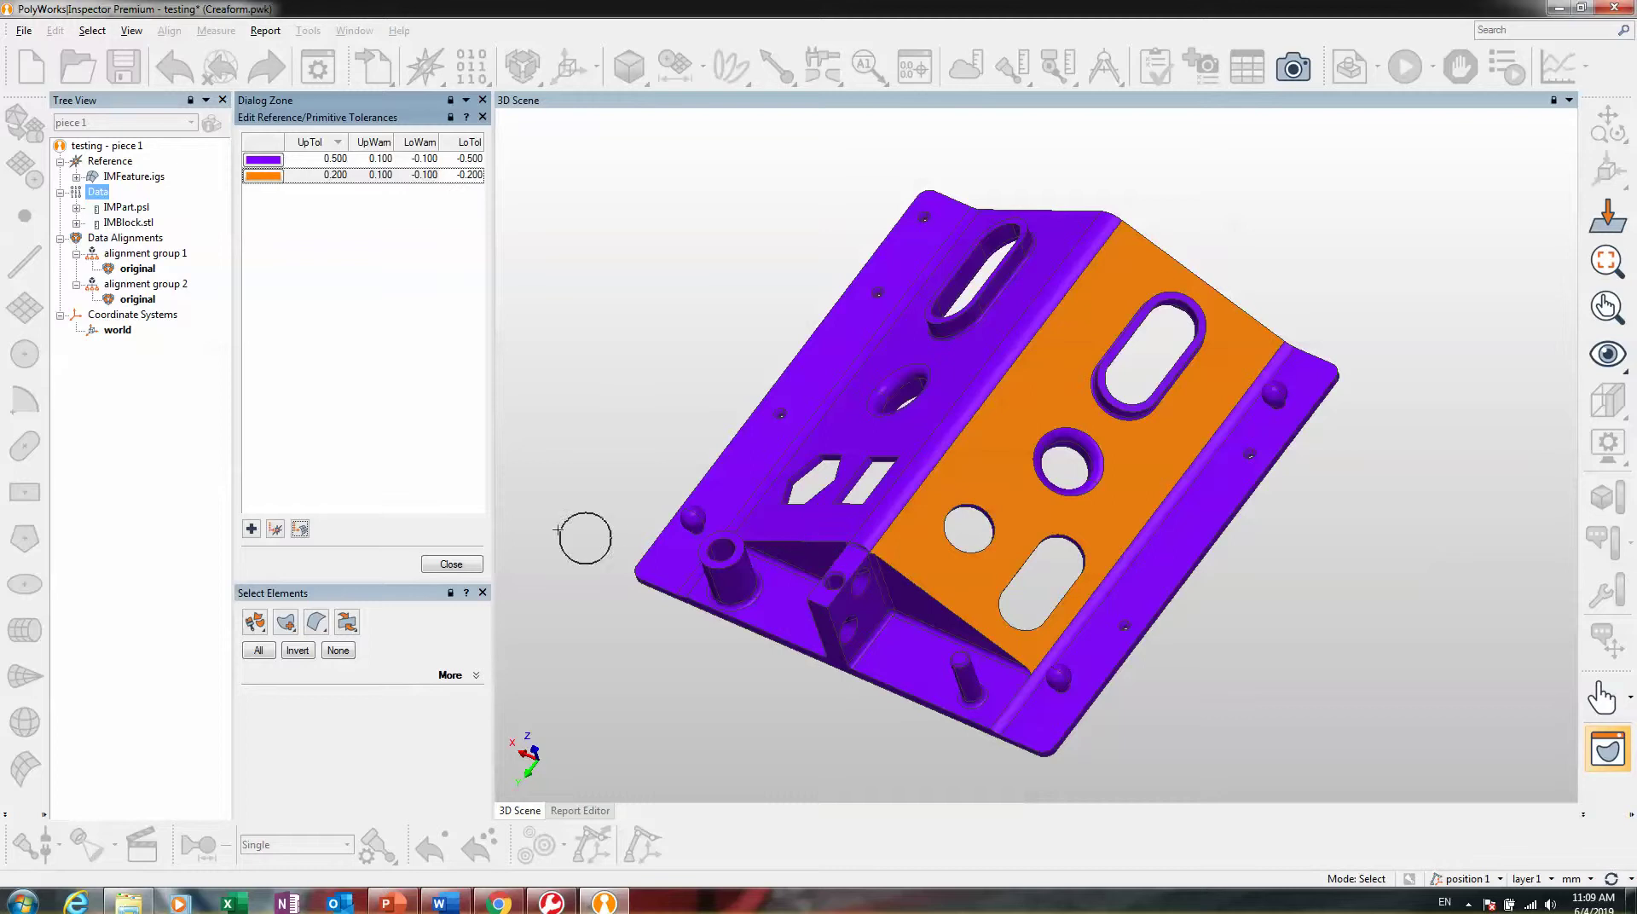
pyautogui.press('Escape')
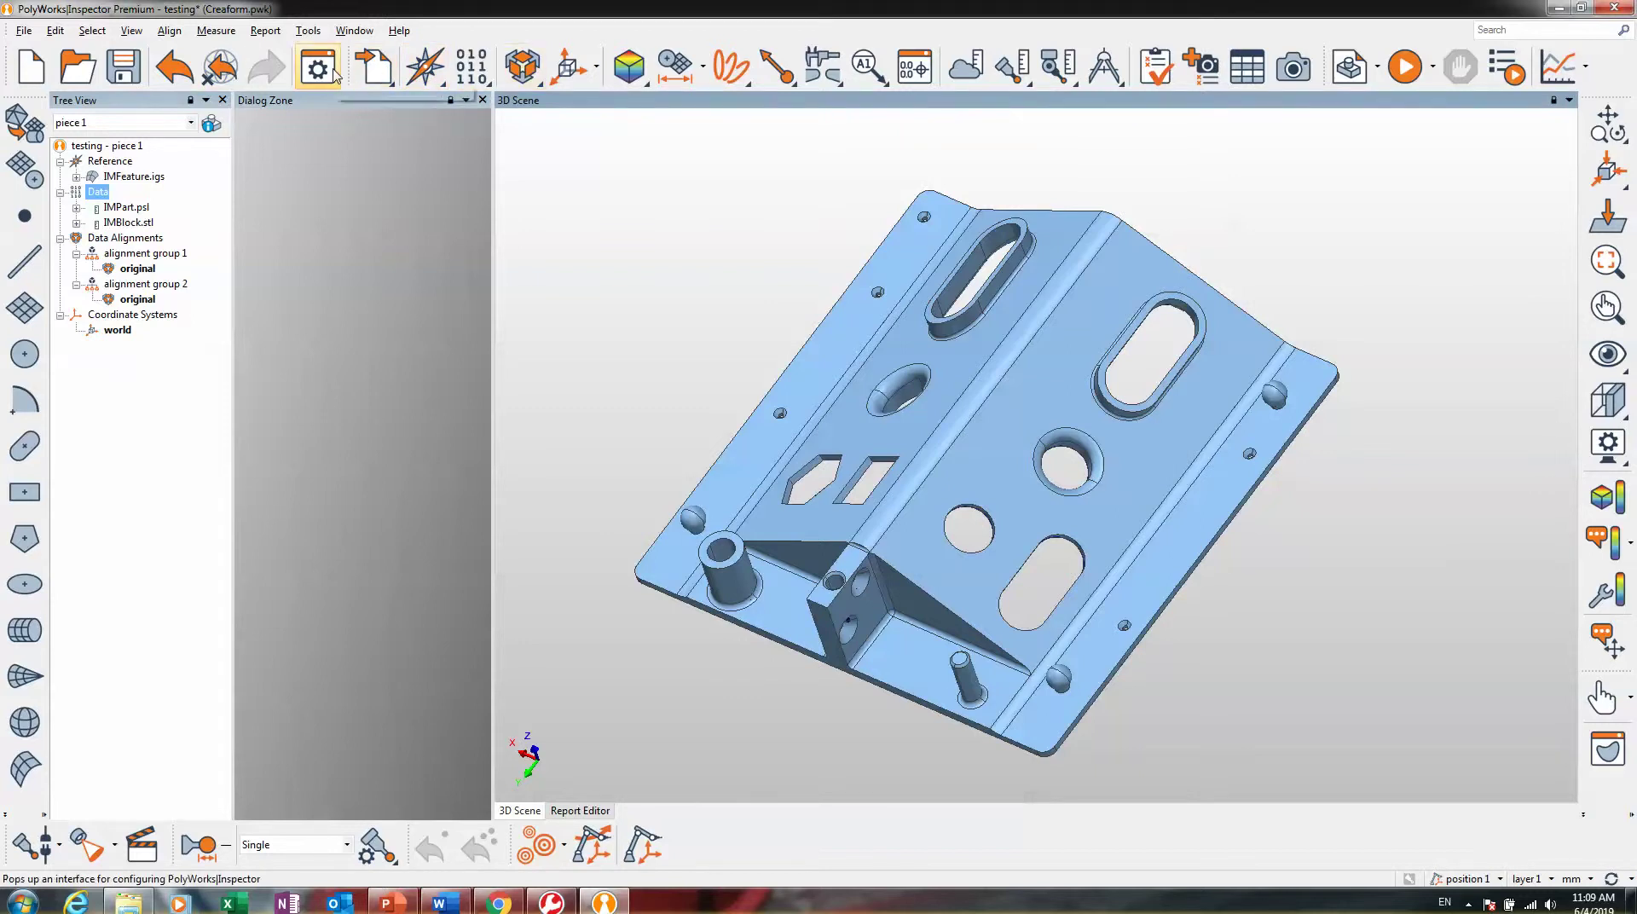
# - Reopen the reference tolerances, review the values assigned to the model's surfaces, and close the editor
pyautogui.click(424, 65)
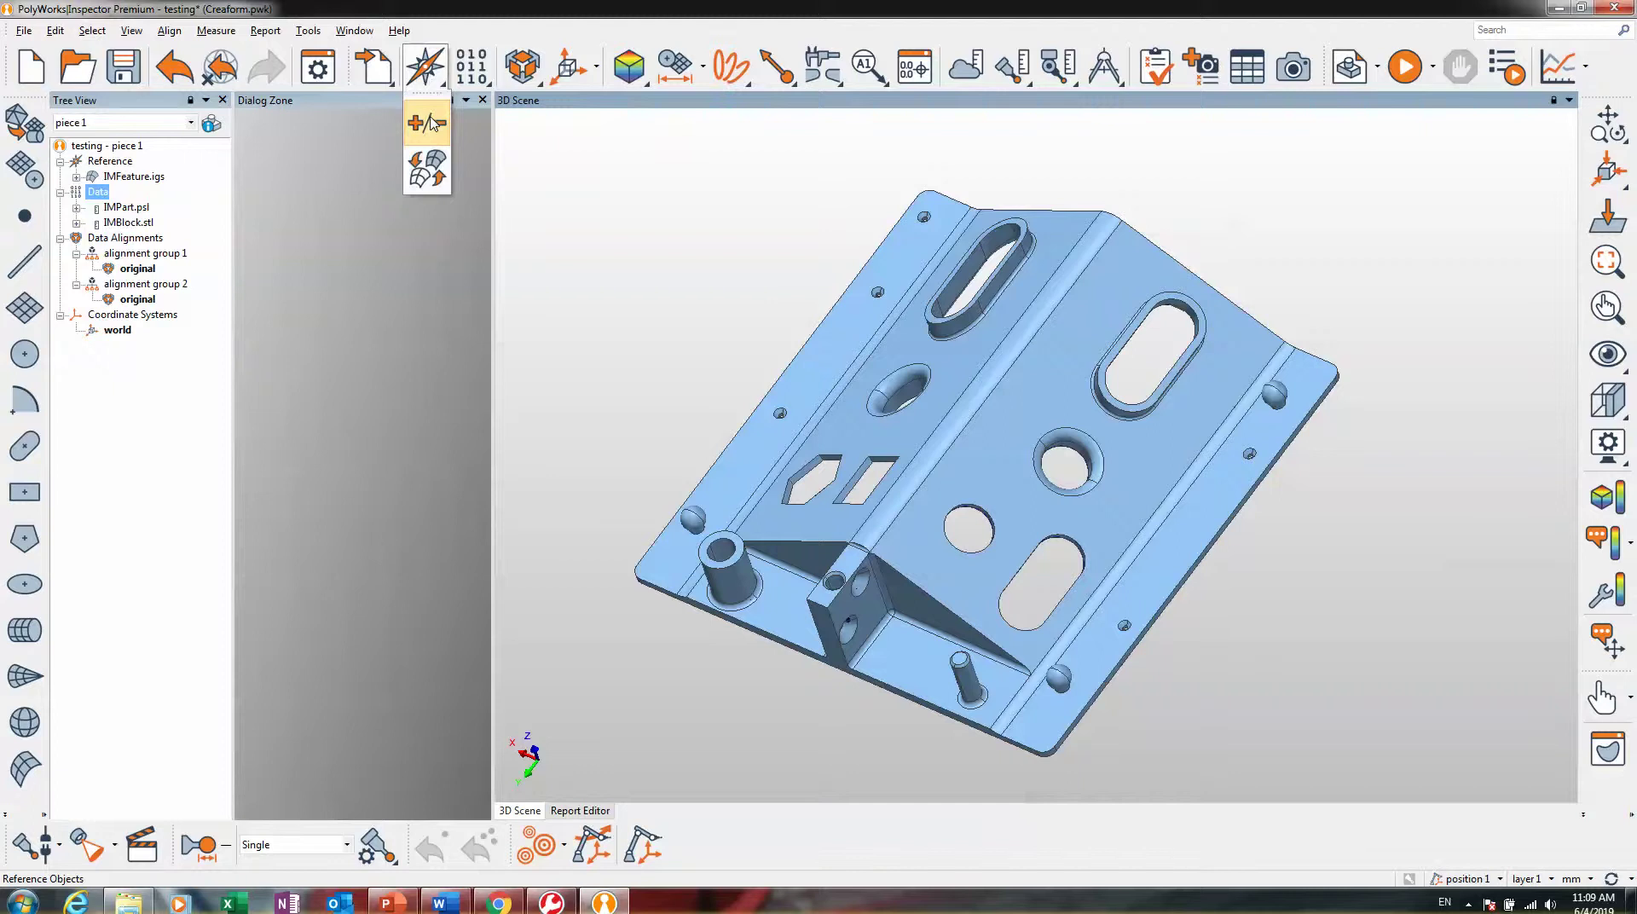
pyautogui.click(431, 120)
pyautogui.doubleClick(338, 159)
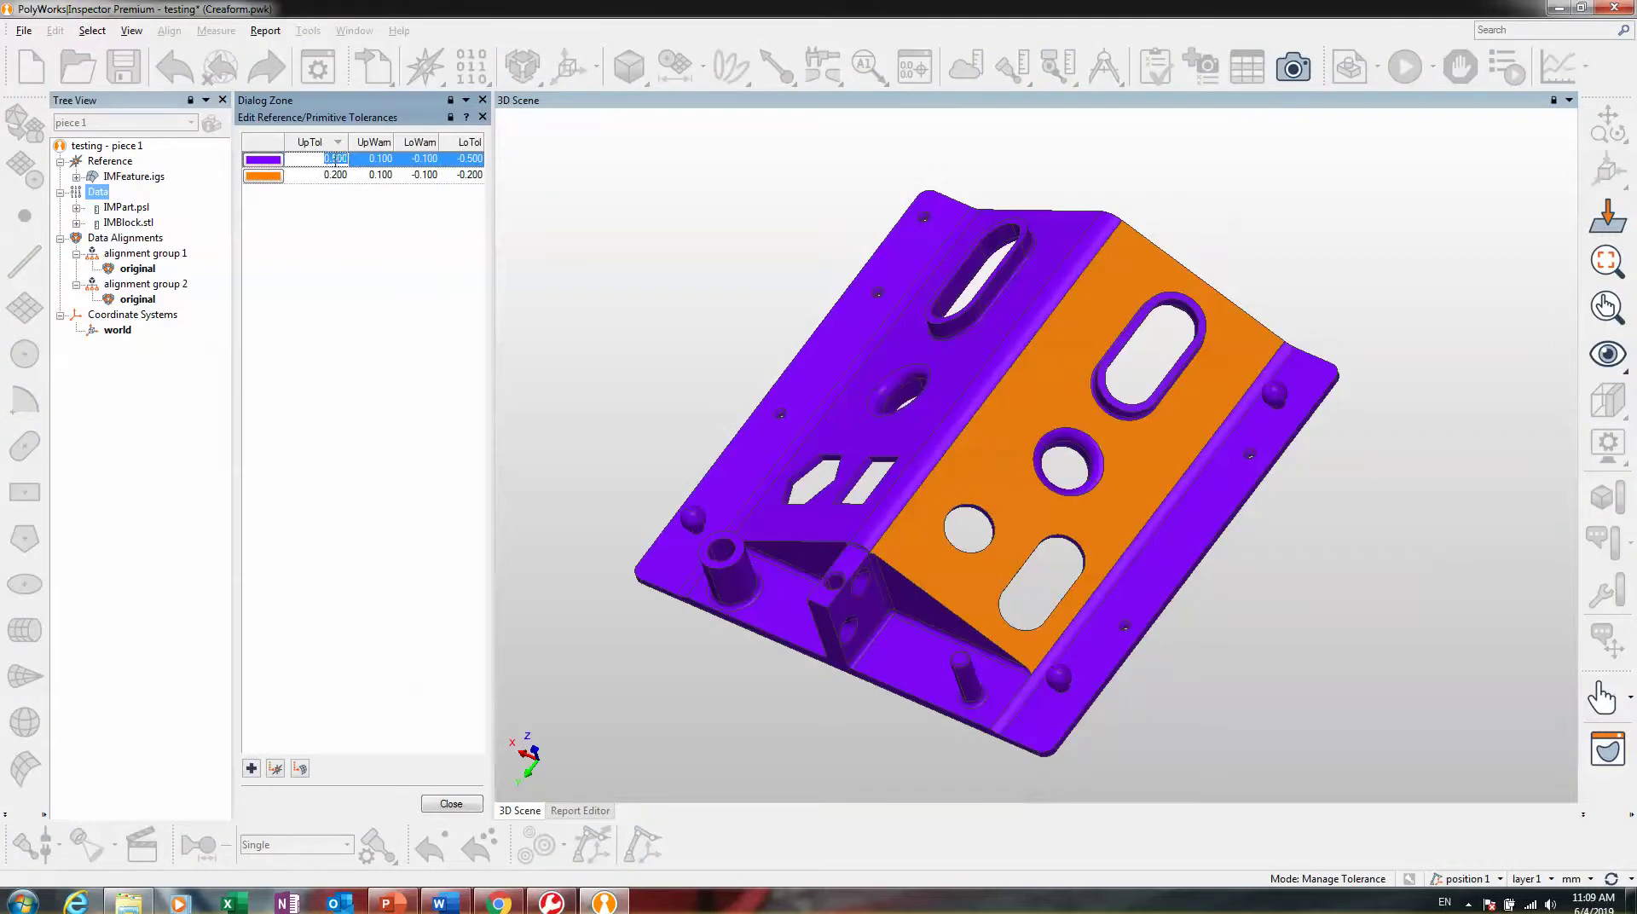
pyautogui.click(328, 152)
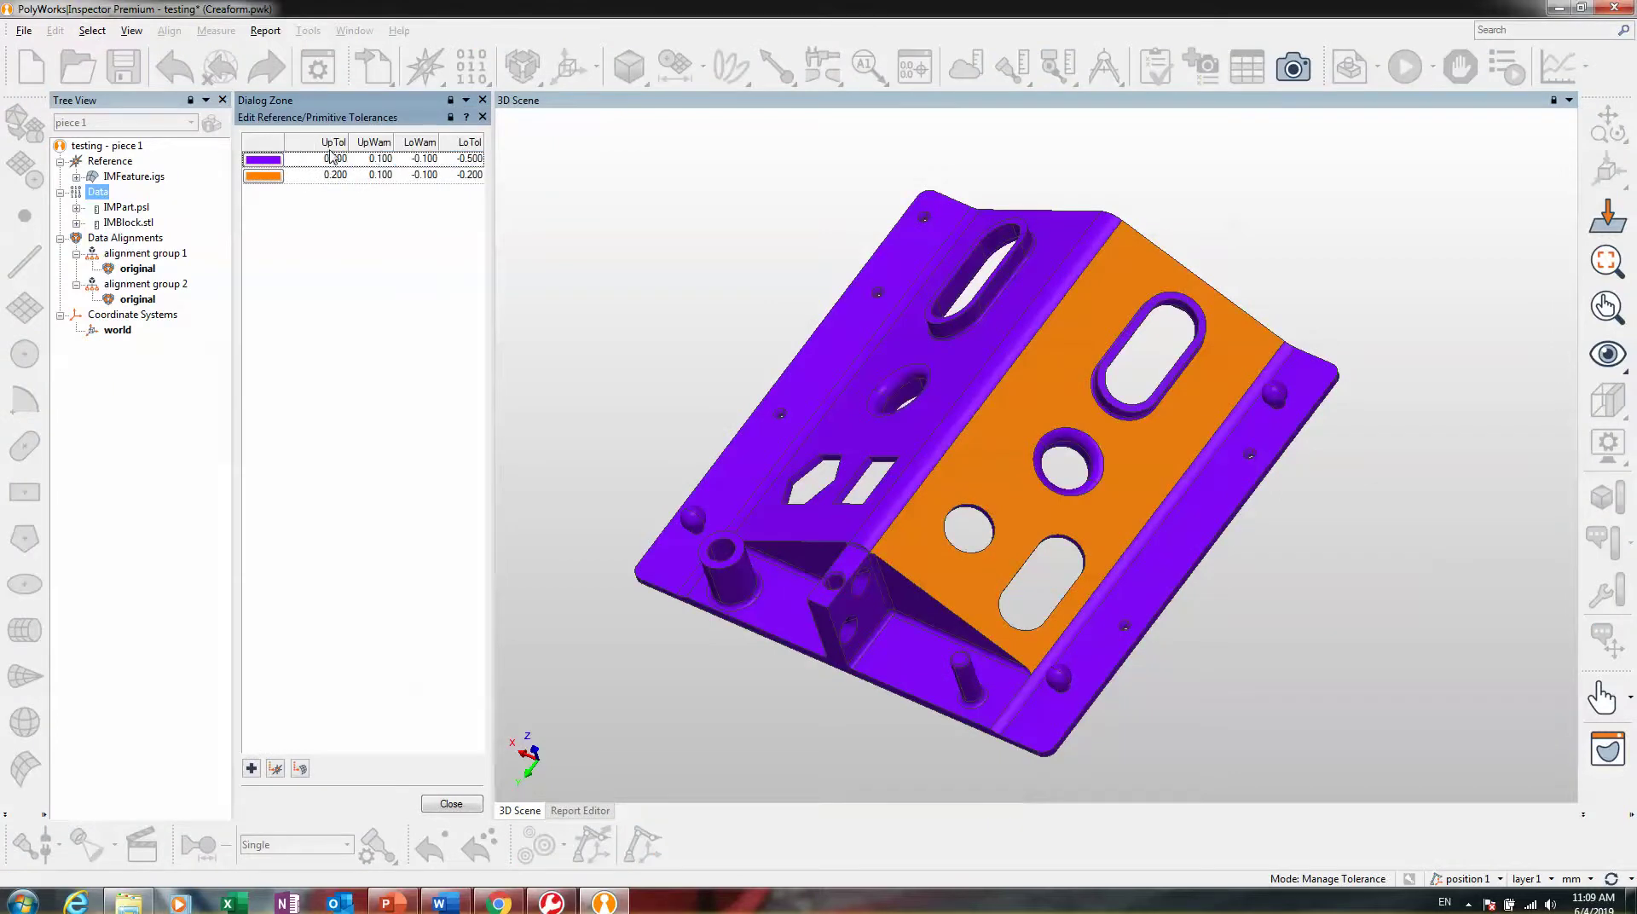
pyautogui.doubleClick(331, 158)
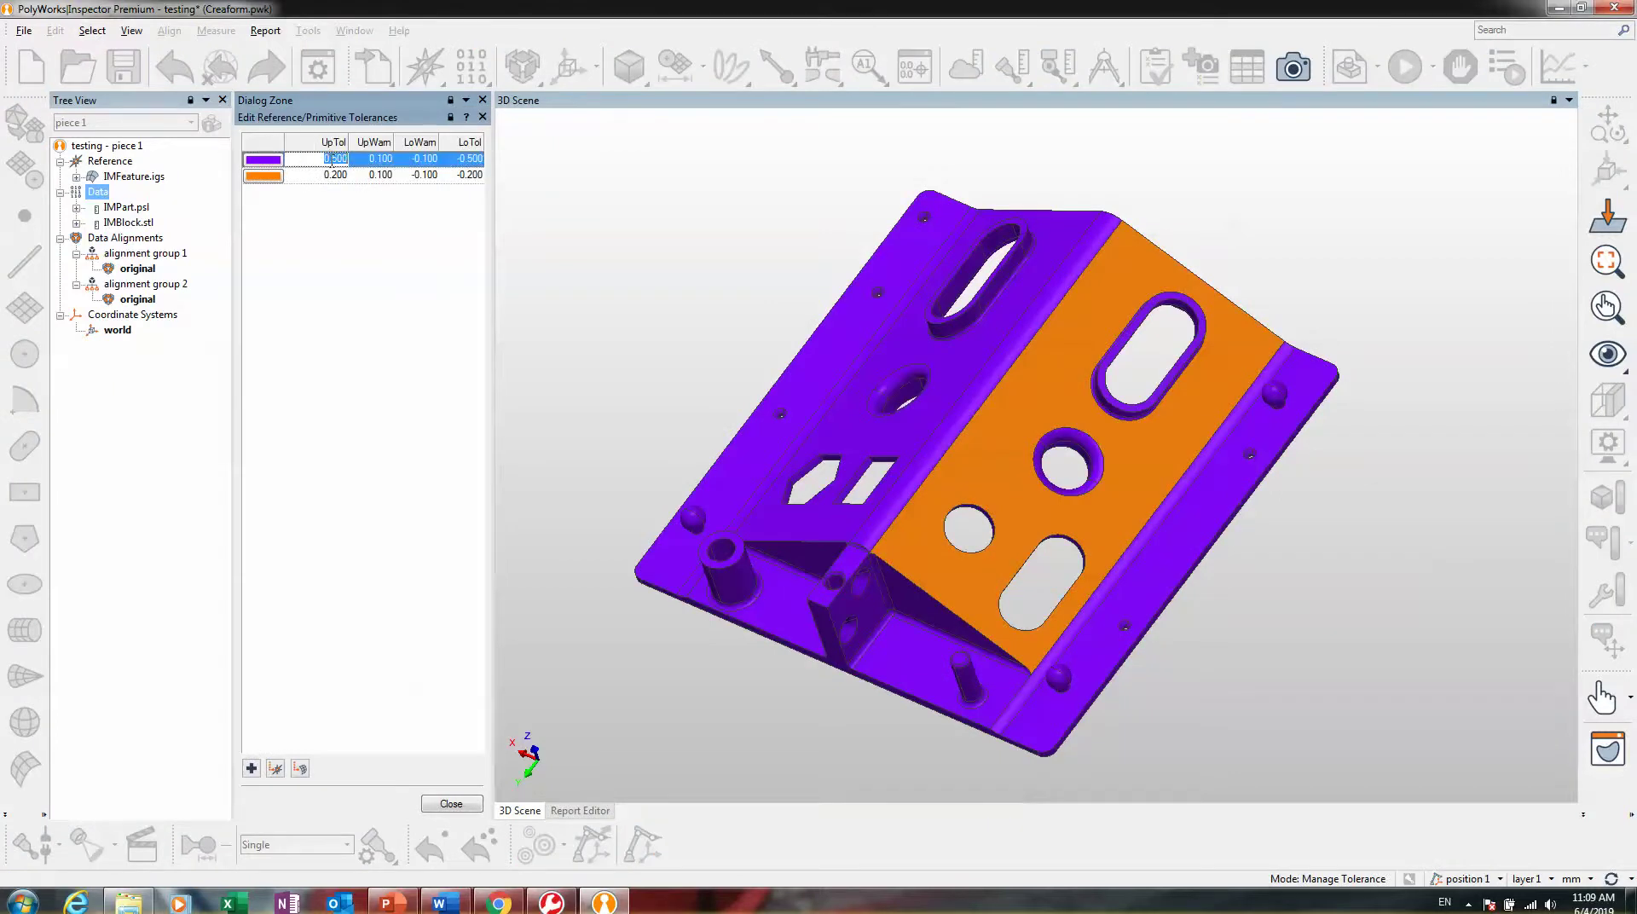
pyautogui.click(440, 803)
# - Open the program options and examine the import and tessellation settings for reference and data CAD models
pyautogui.click(316, 69)
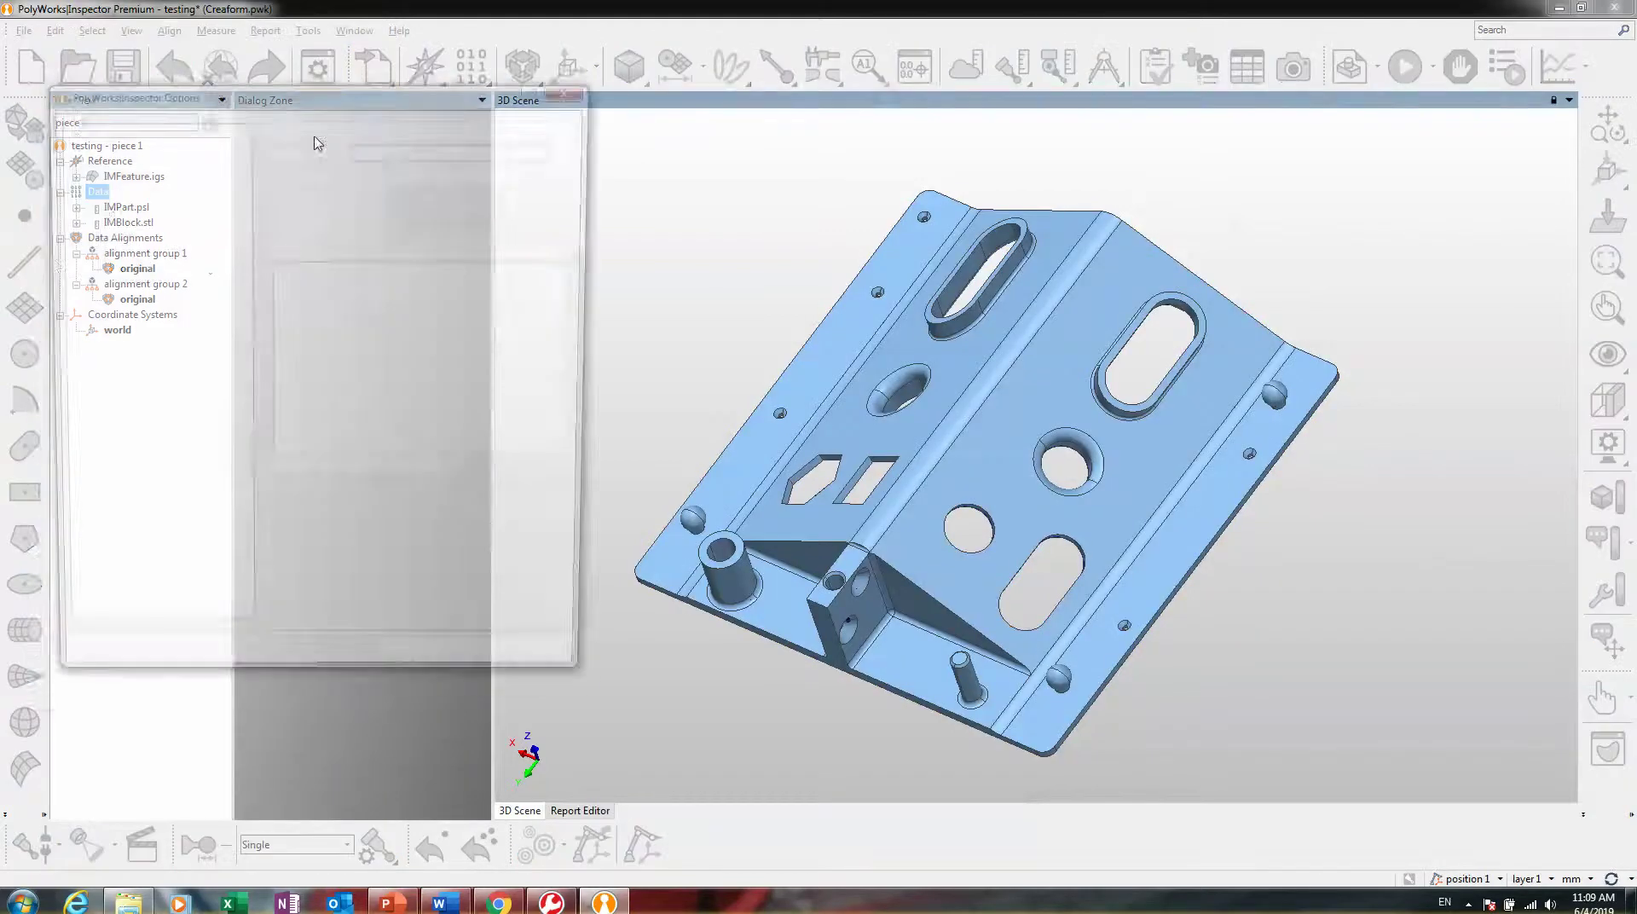
pyautogui.click(92, 169)
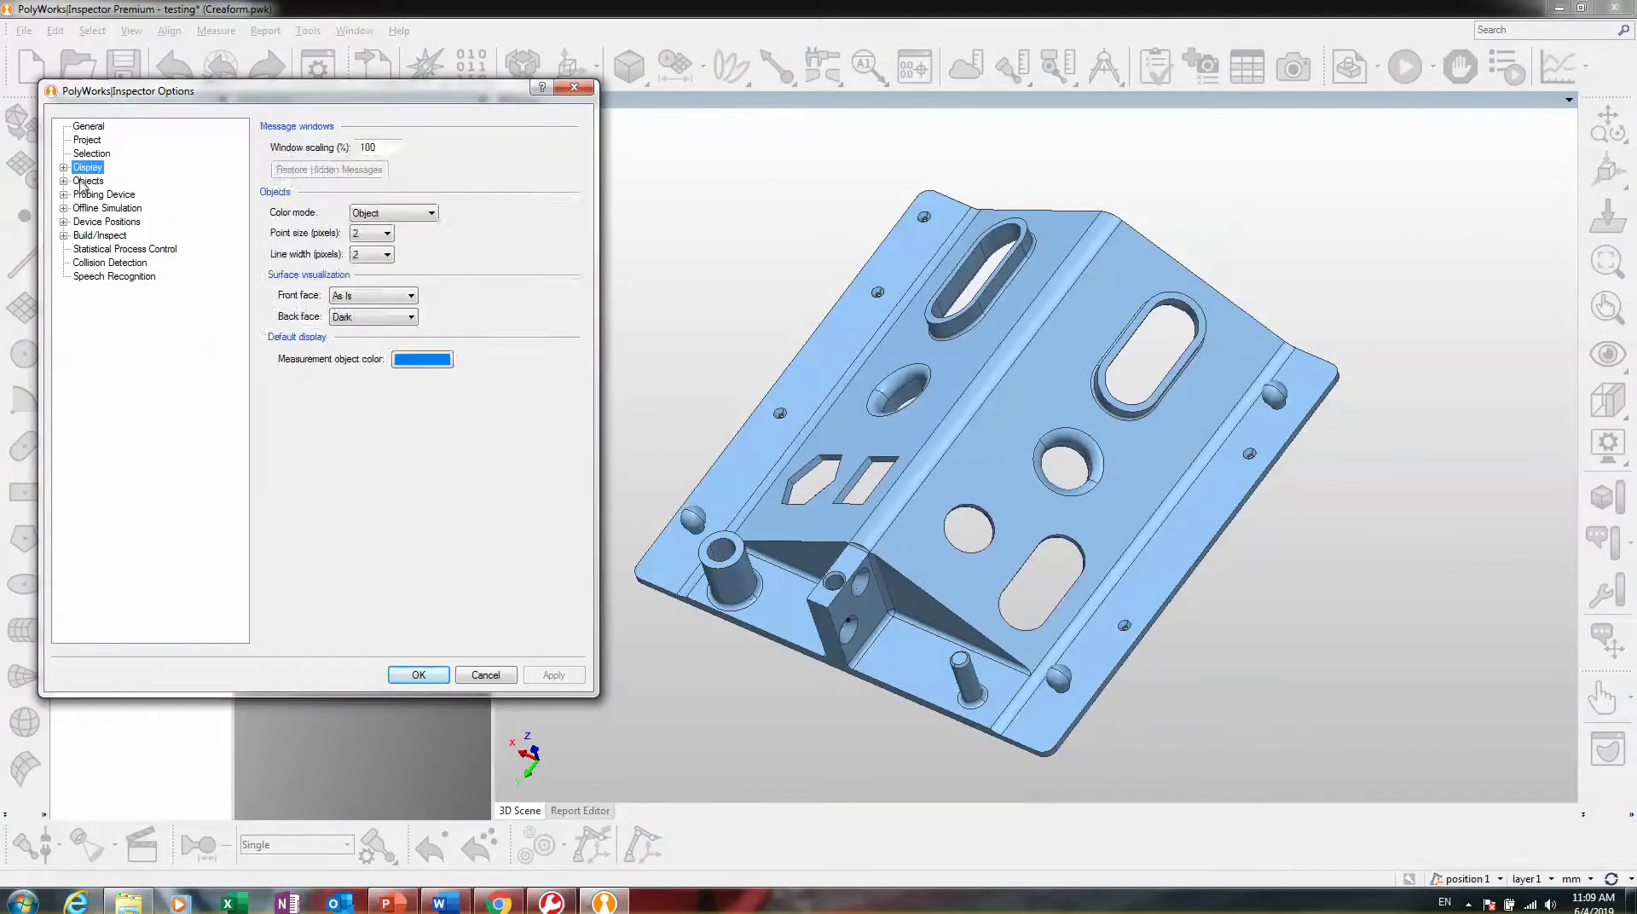
pyautogui.click(78, 181)
pyautogui.click(63, 181)
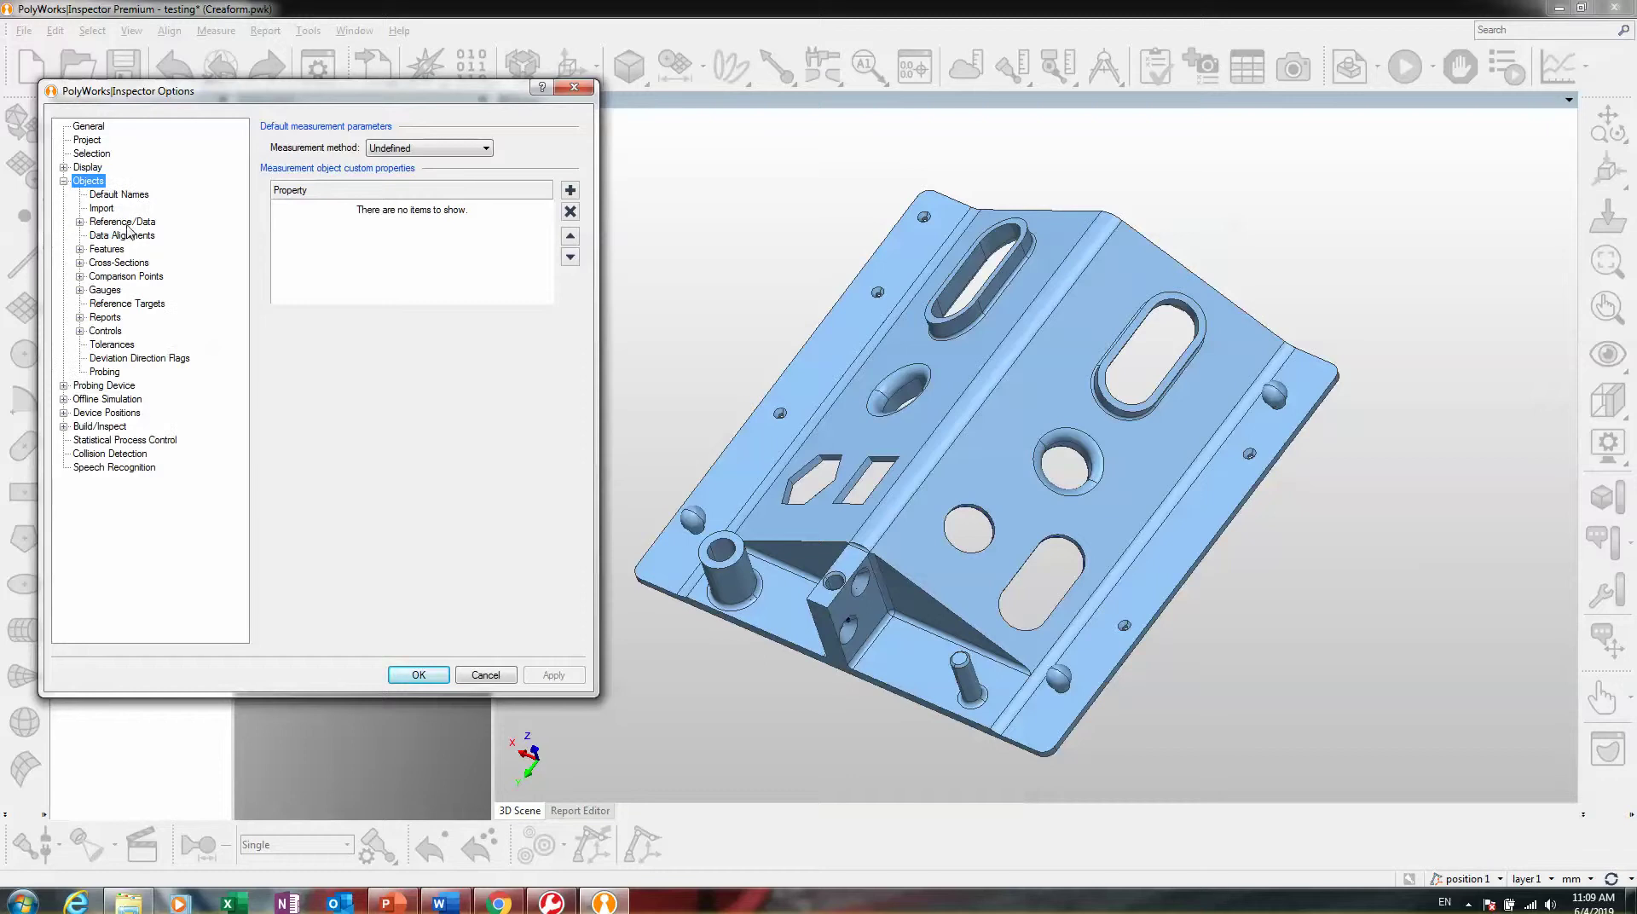
pyautogui.click(98, 222)
pyautogui.click(80, 221)
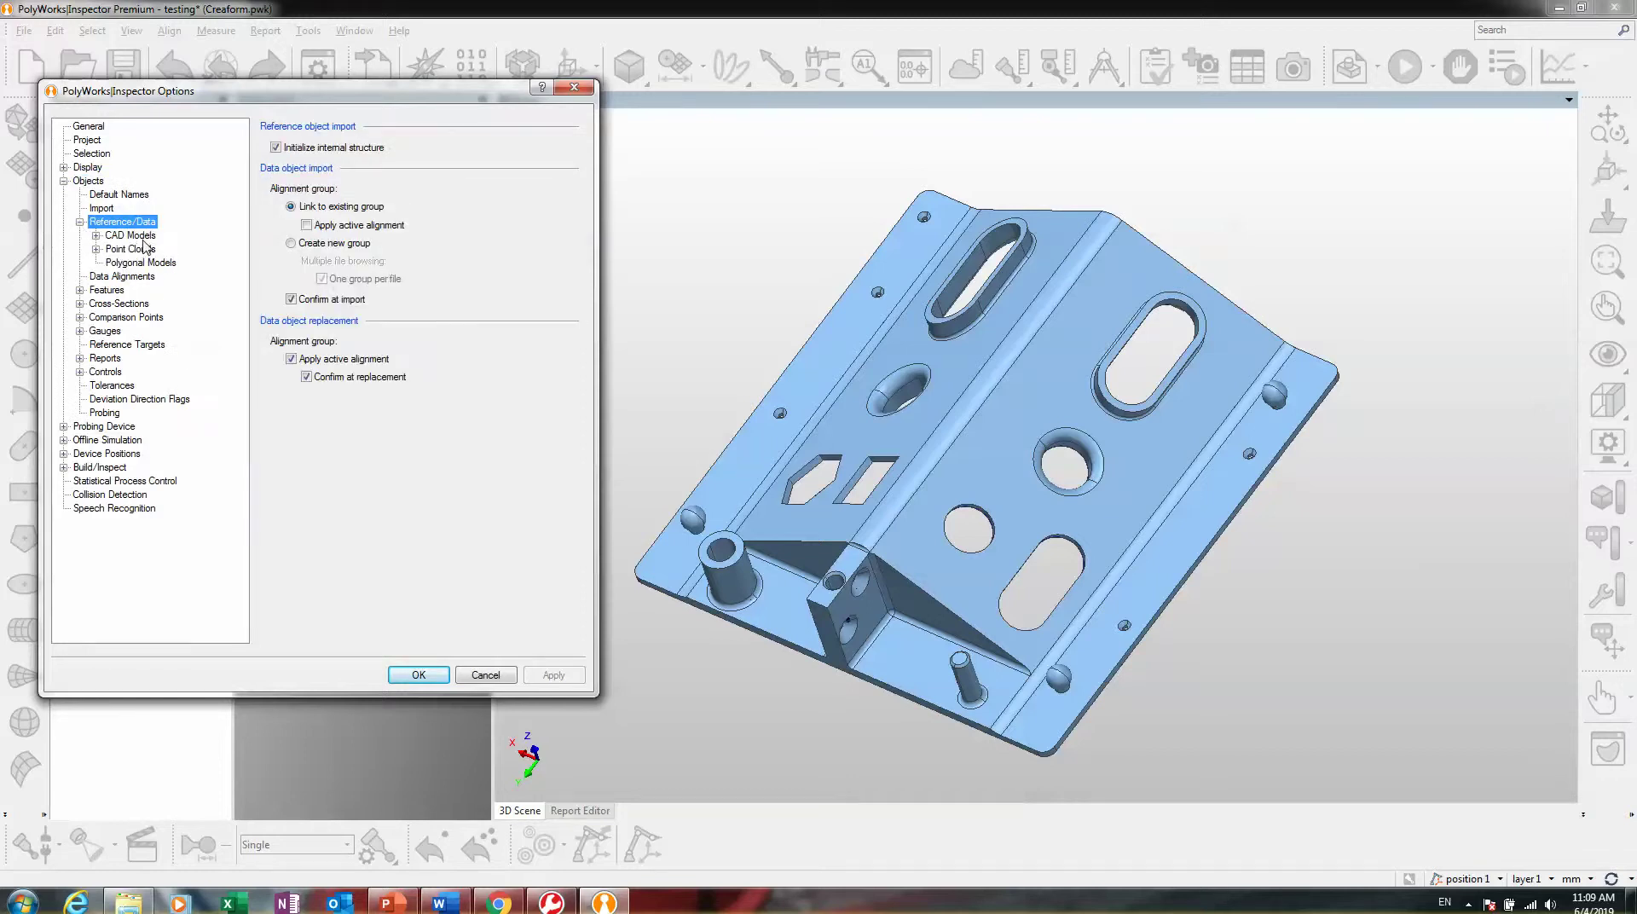
pyautogui.click(132, 238)
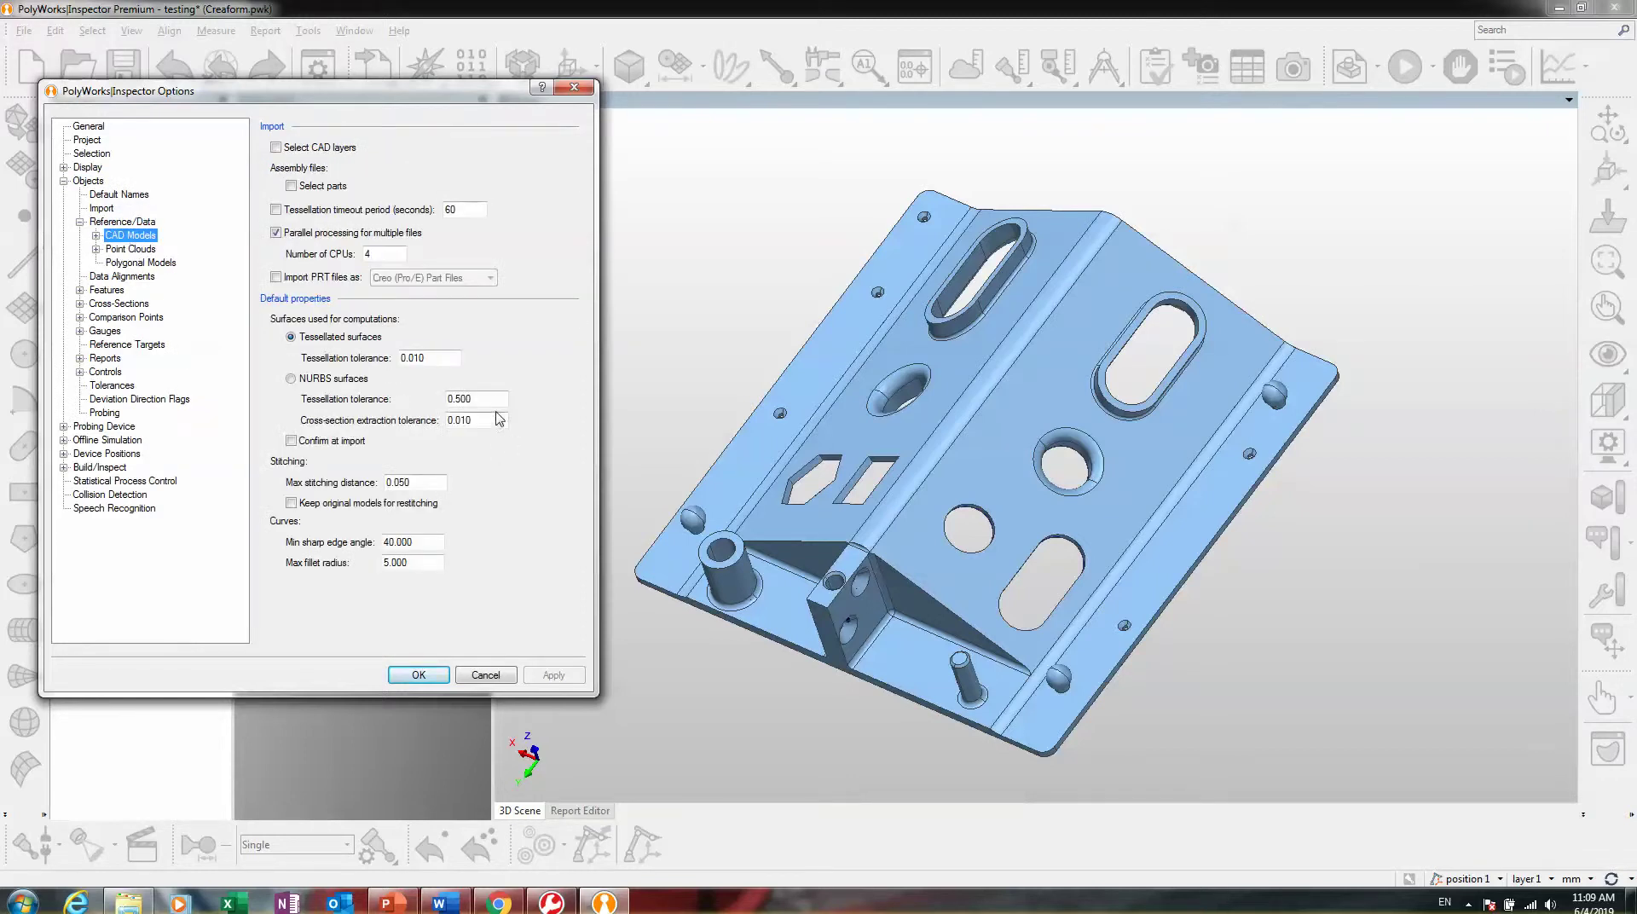
pyautogui.doubleClick(497, 399)
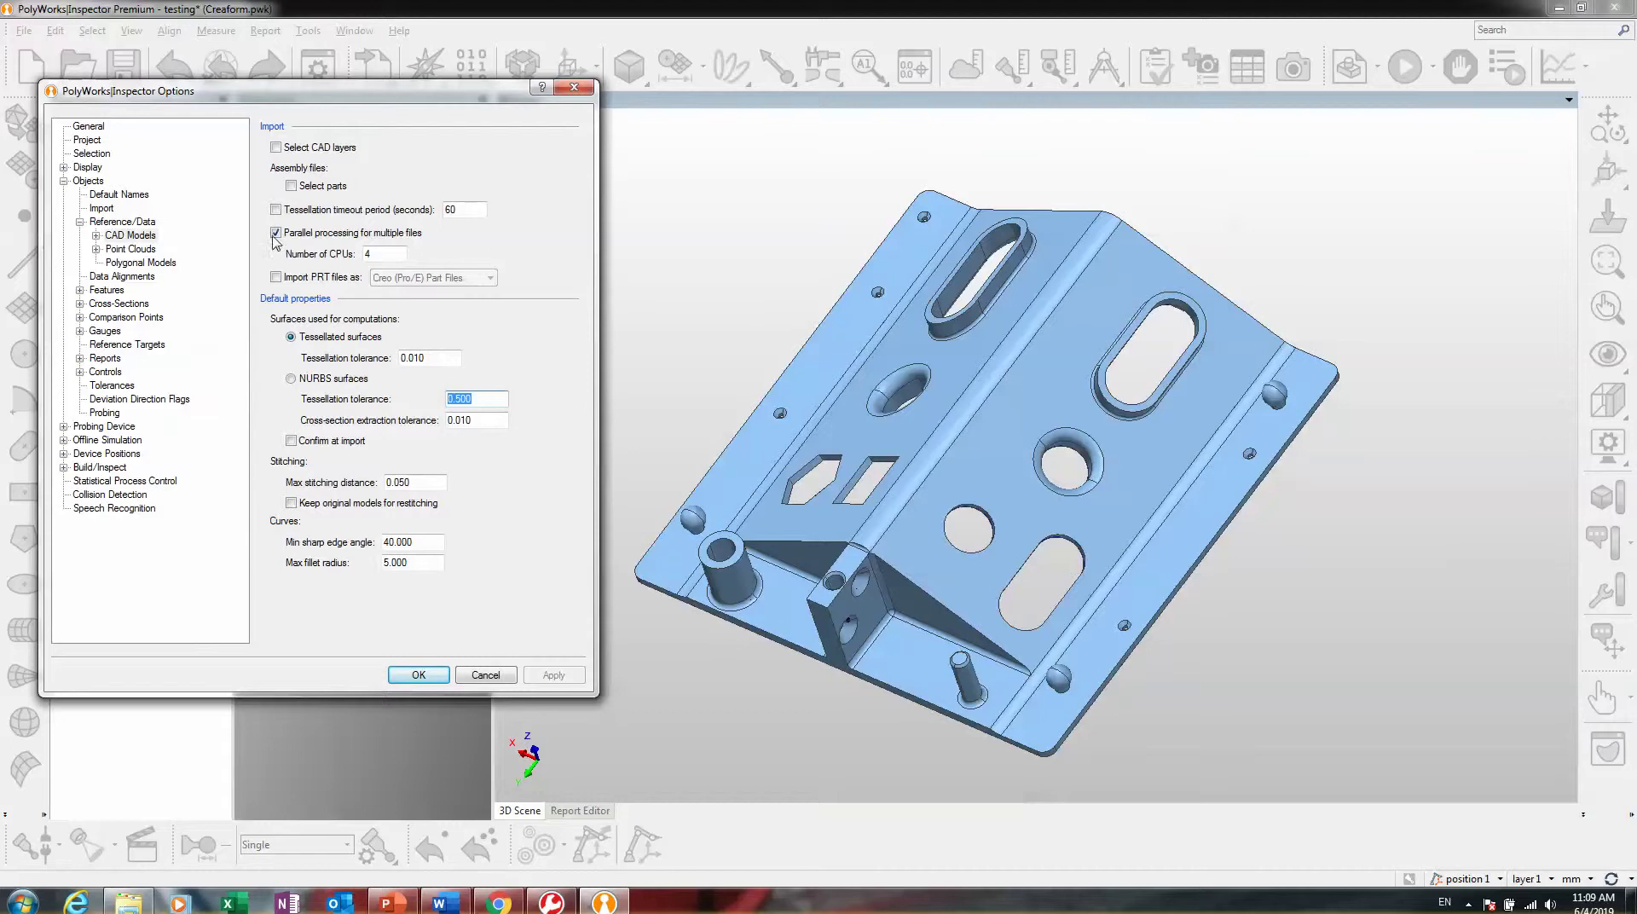
# - Review the general Reference/Data import options, the supported CAD formats, and the NURBS surface tessellation tolerance
pyautogui.click(89, 181)
pyautogui.click(115, 223)
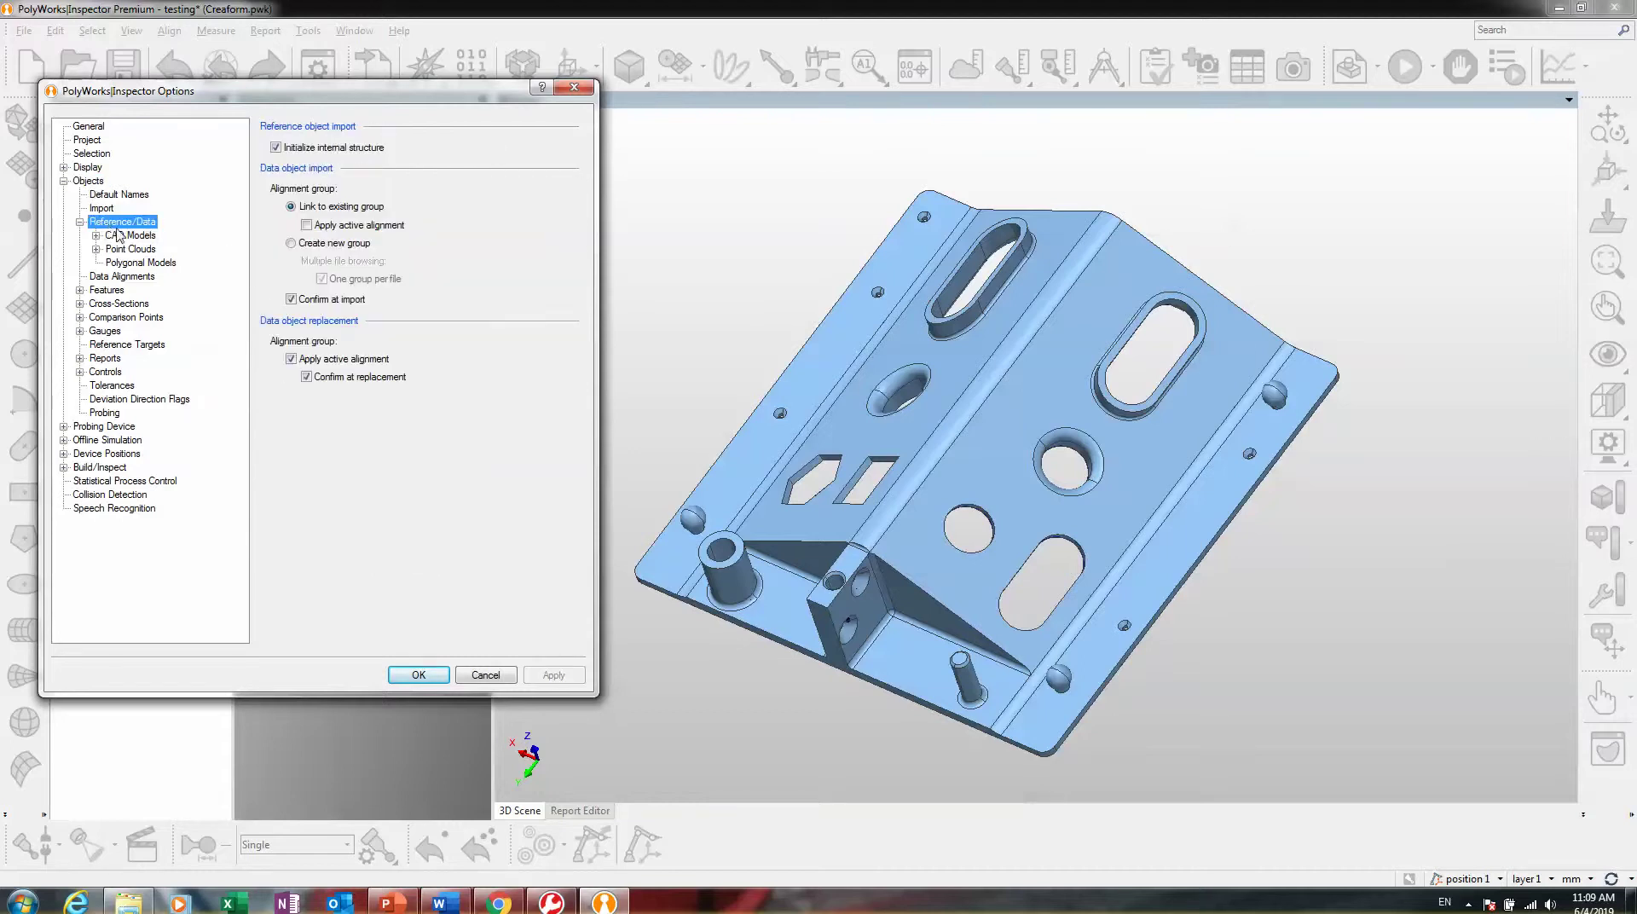
pyautogui.click(131, 239)
pyautogui.click(96, 236)
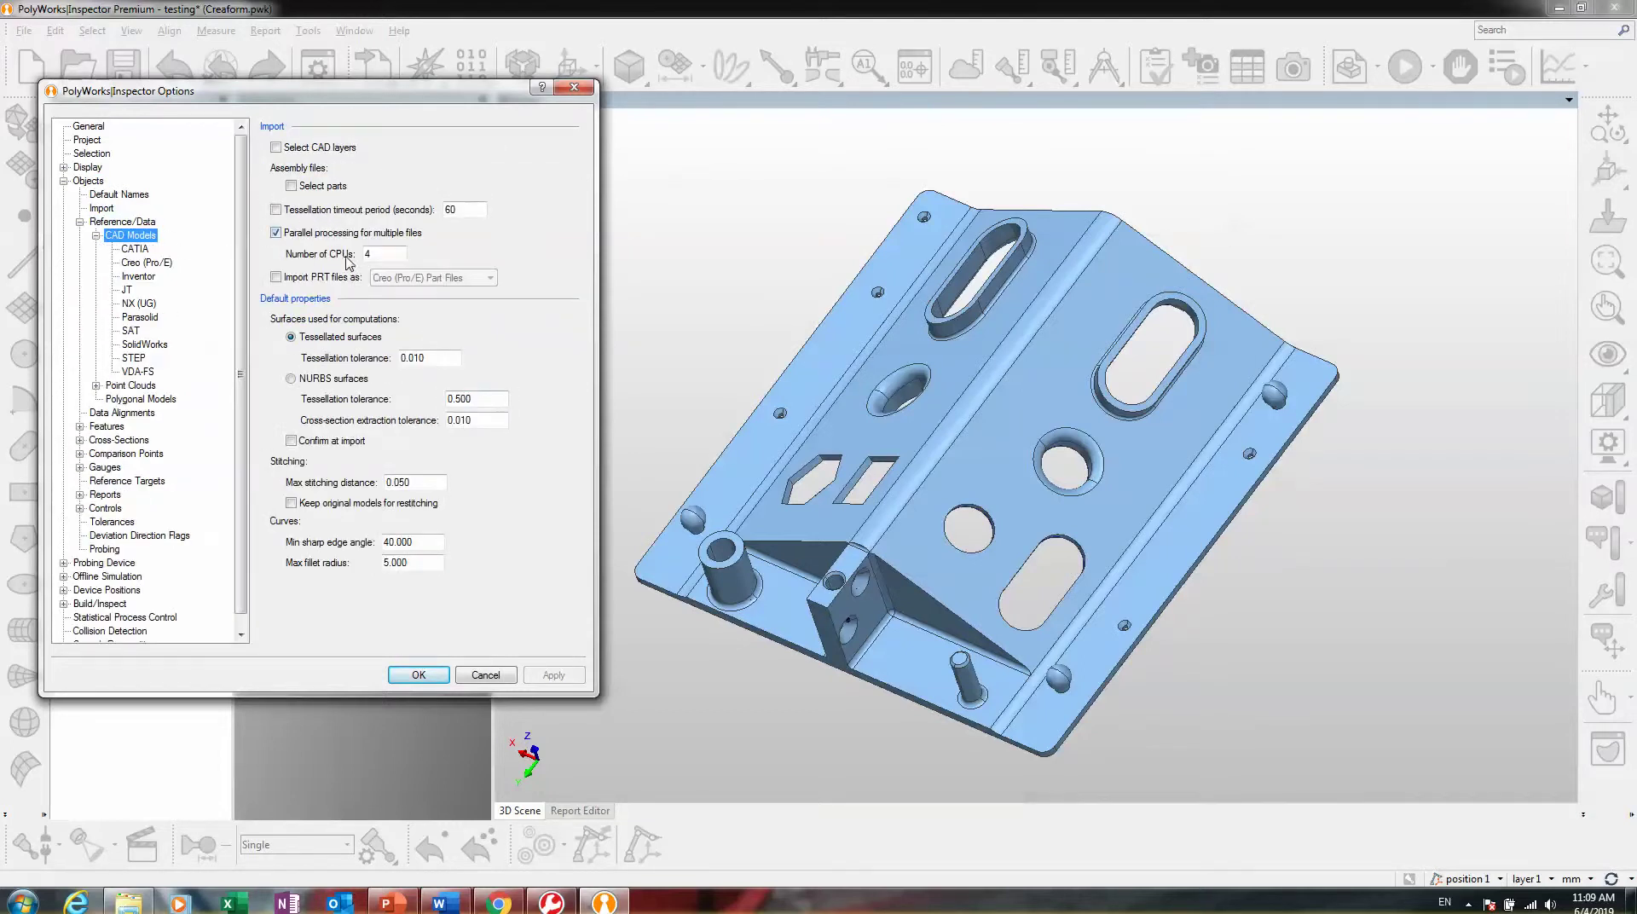
pyautogui.click(96, 235)
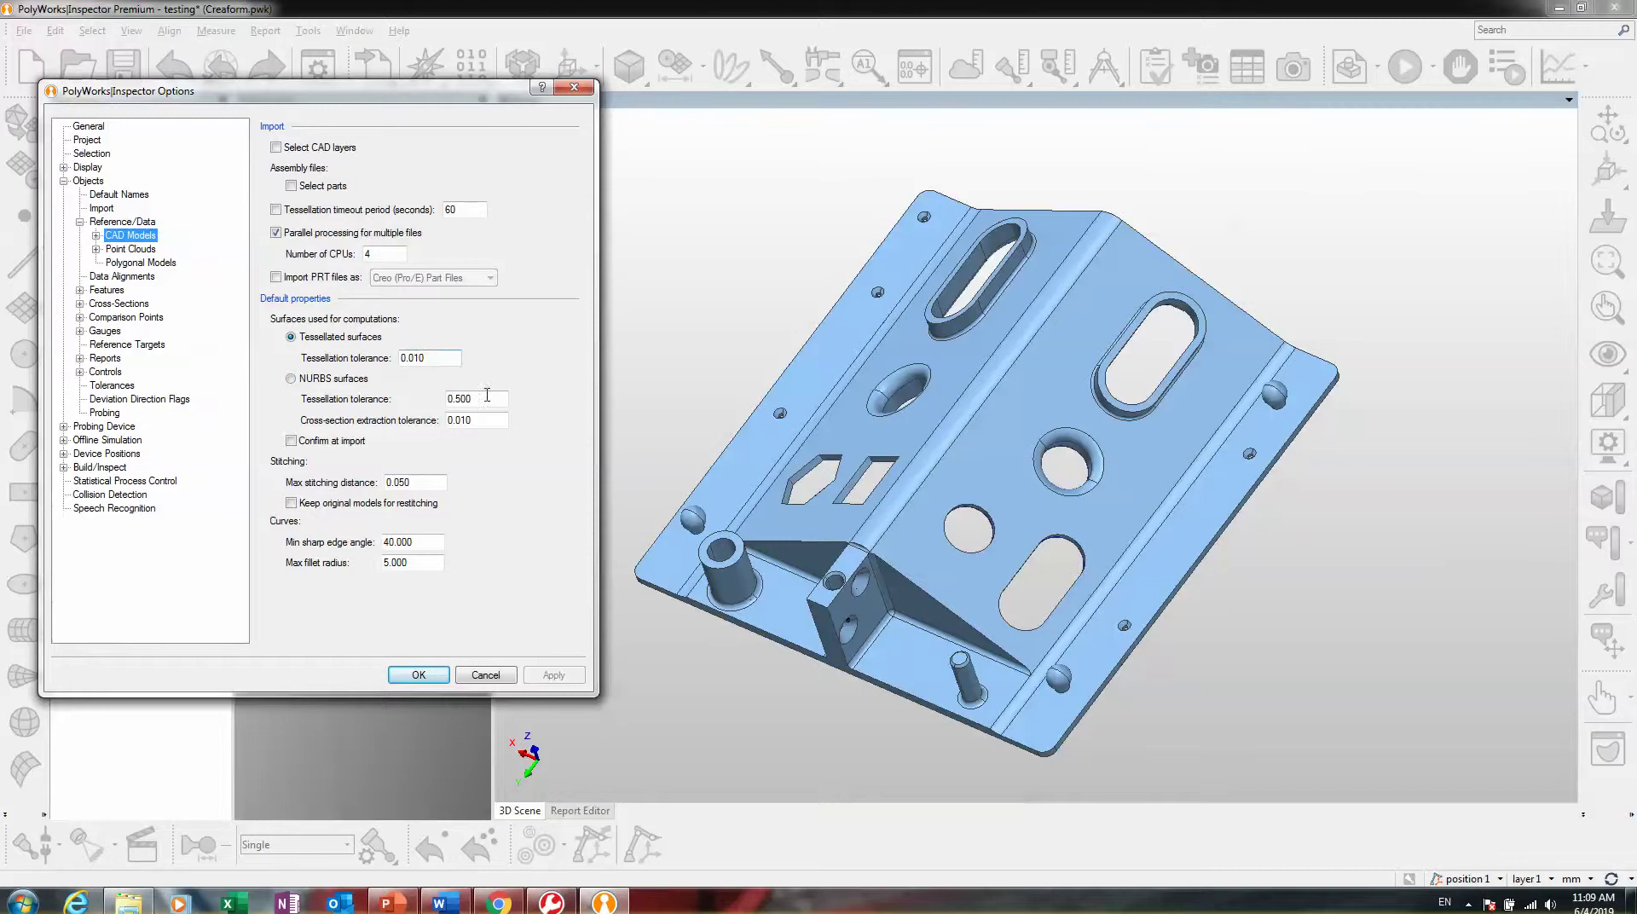
pyautogui.doubleClick(478, 398)
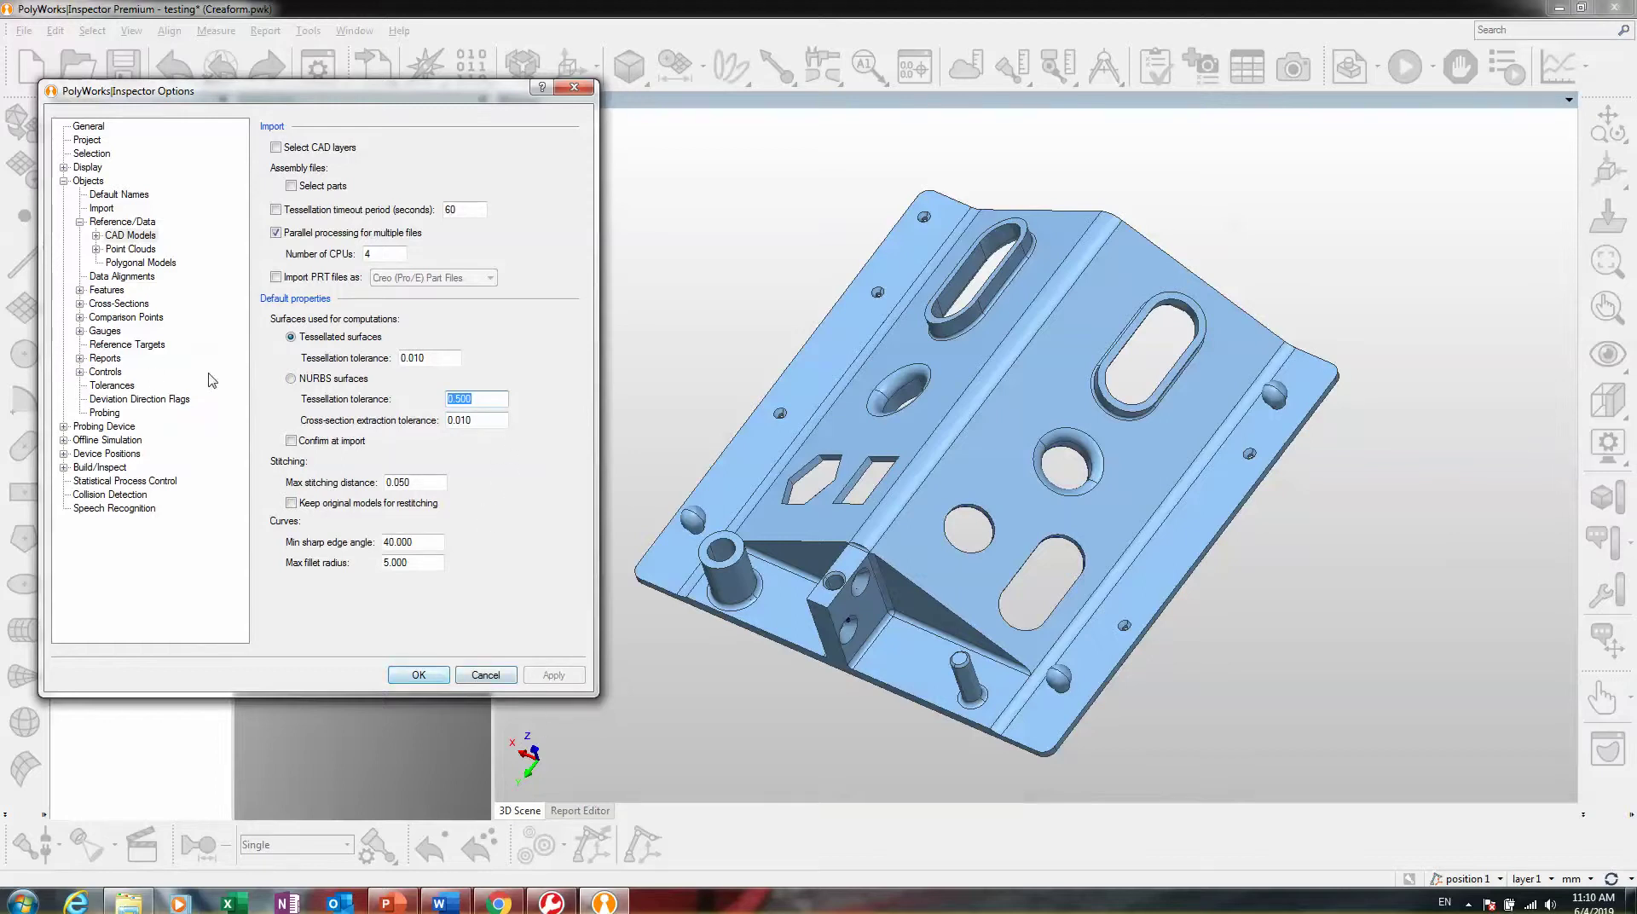
# - Examine the CATIA import options among the CAD model settings
pyautogui.click(130, 235)
pyautogui.click(97, 235)
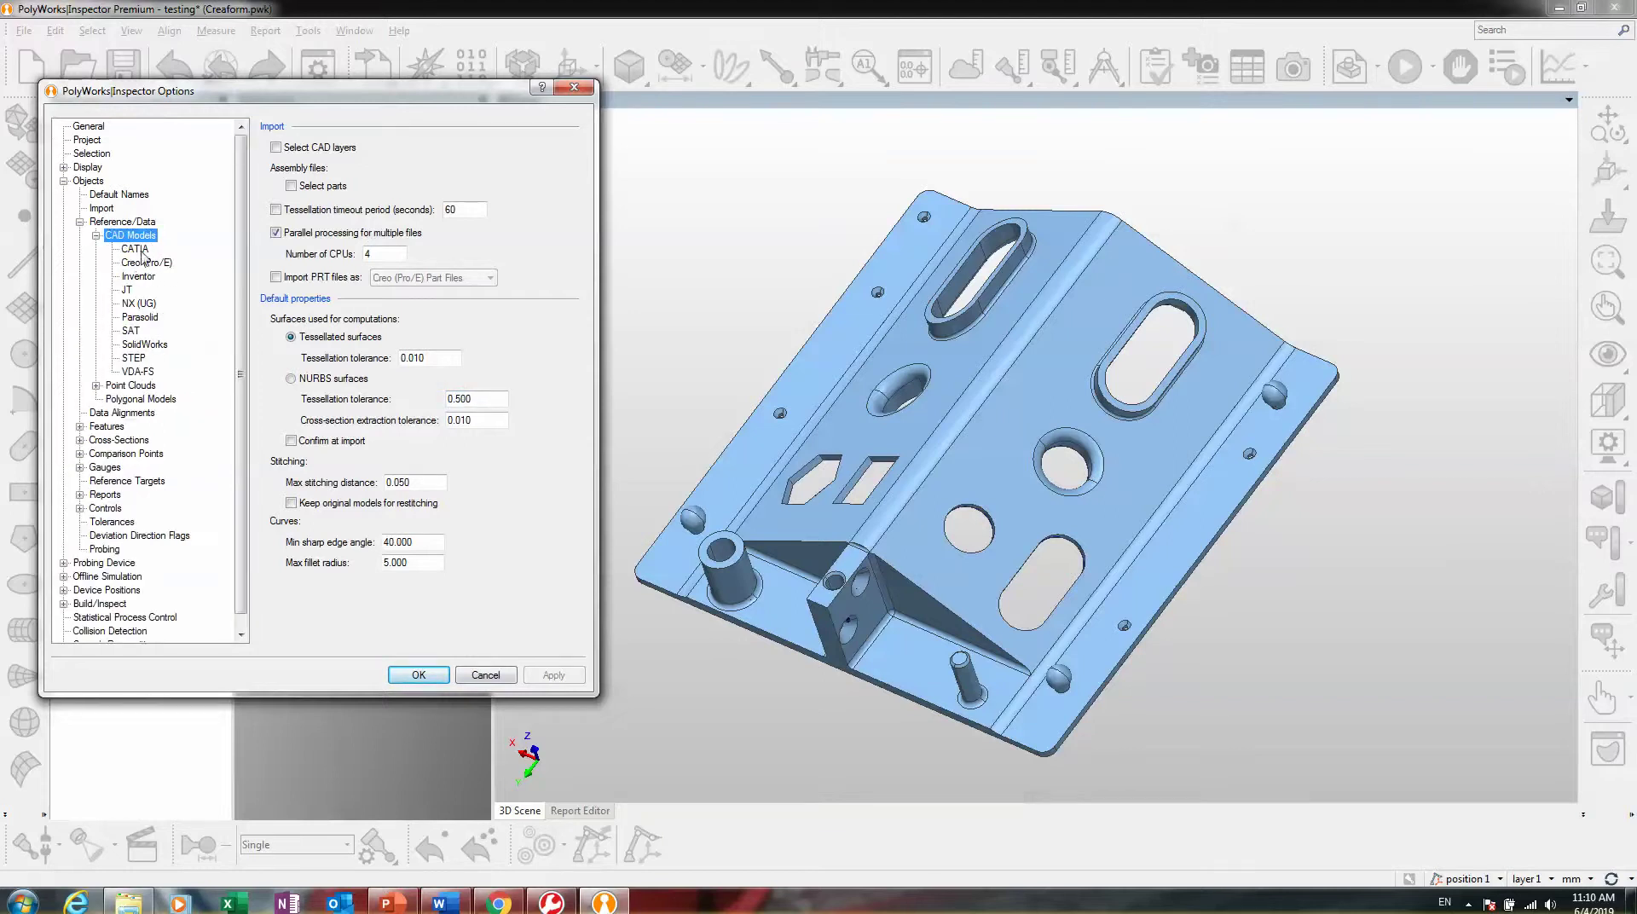
pyautogui.click(141, 253)
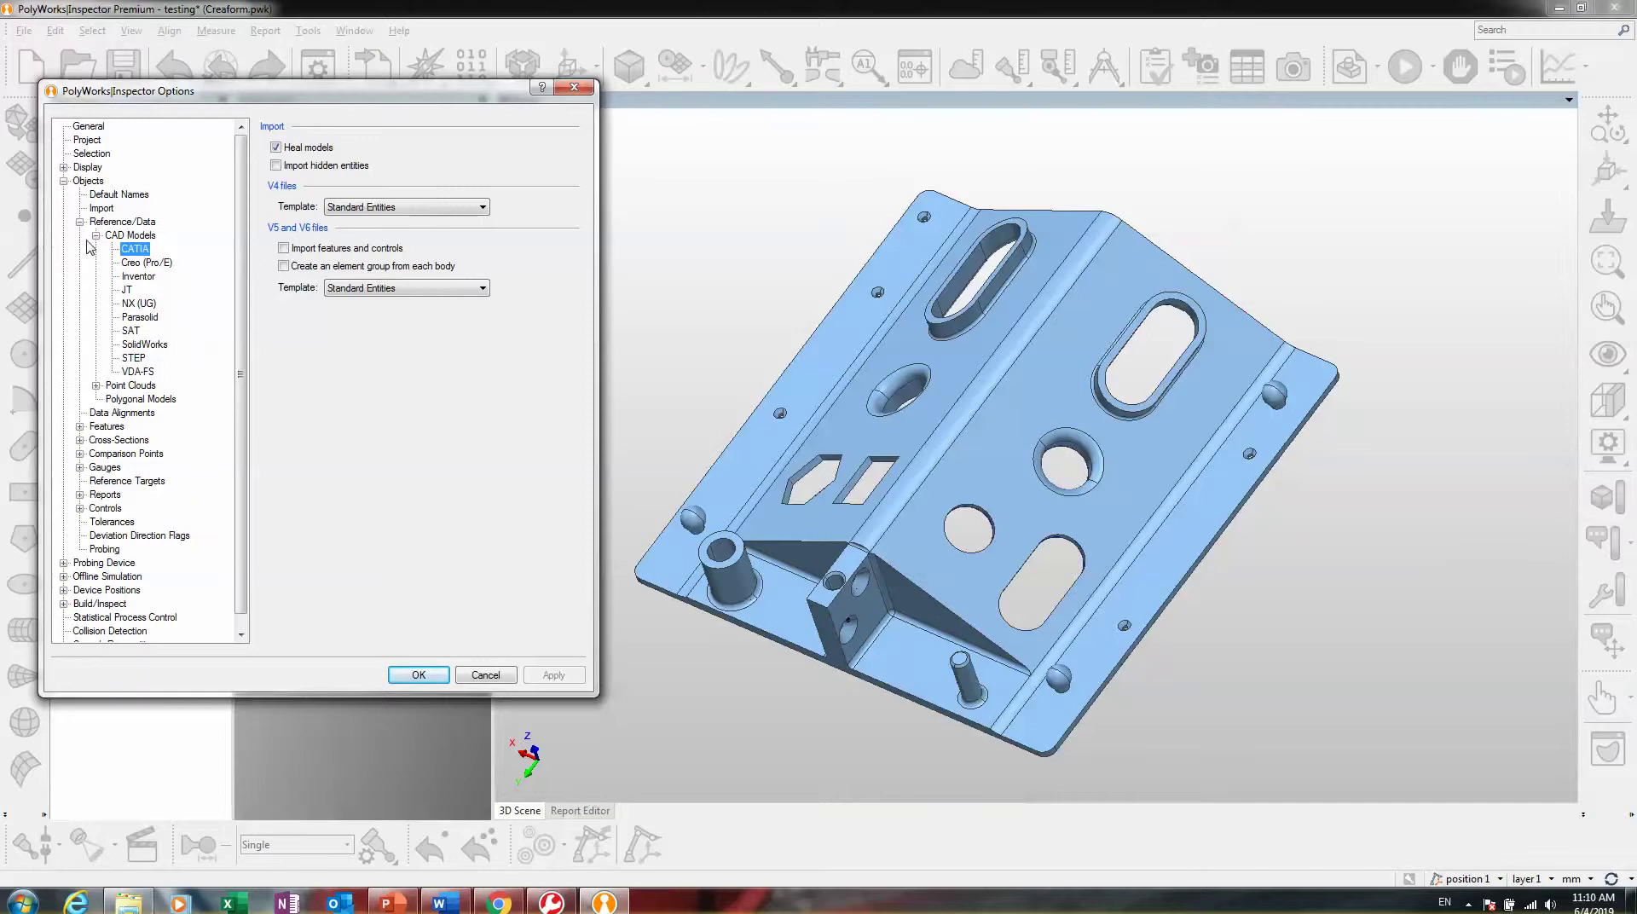
# - Compare NURBS and tessellated surfaces as the computation default for CAD models, keep tessellated surfaces, and close the options
pyautogui.click(96, 235)
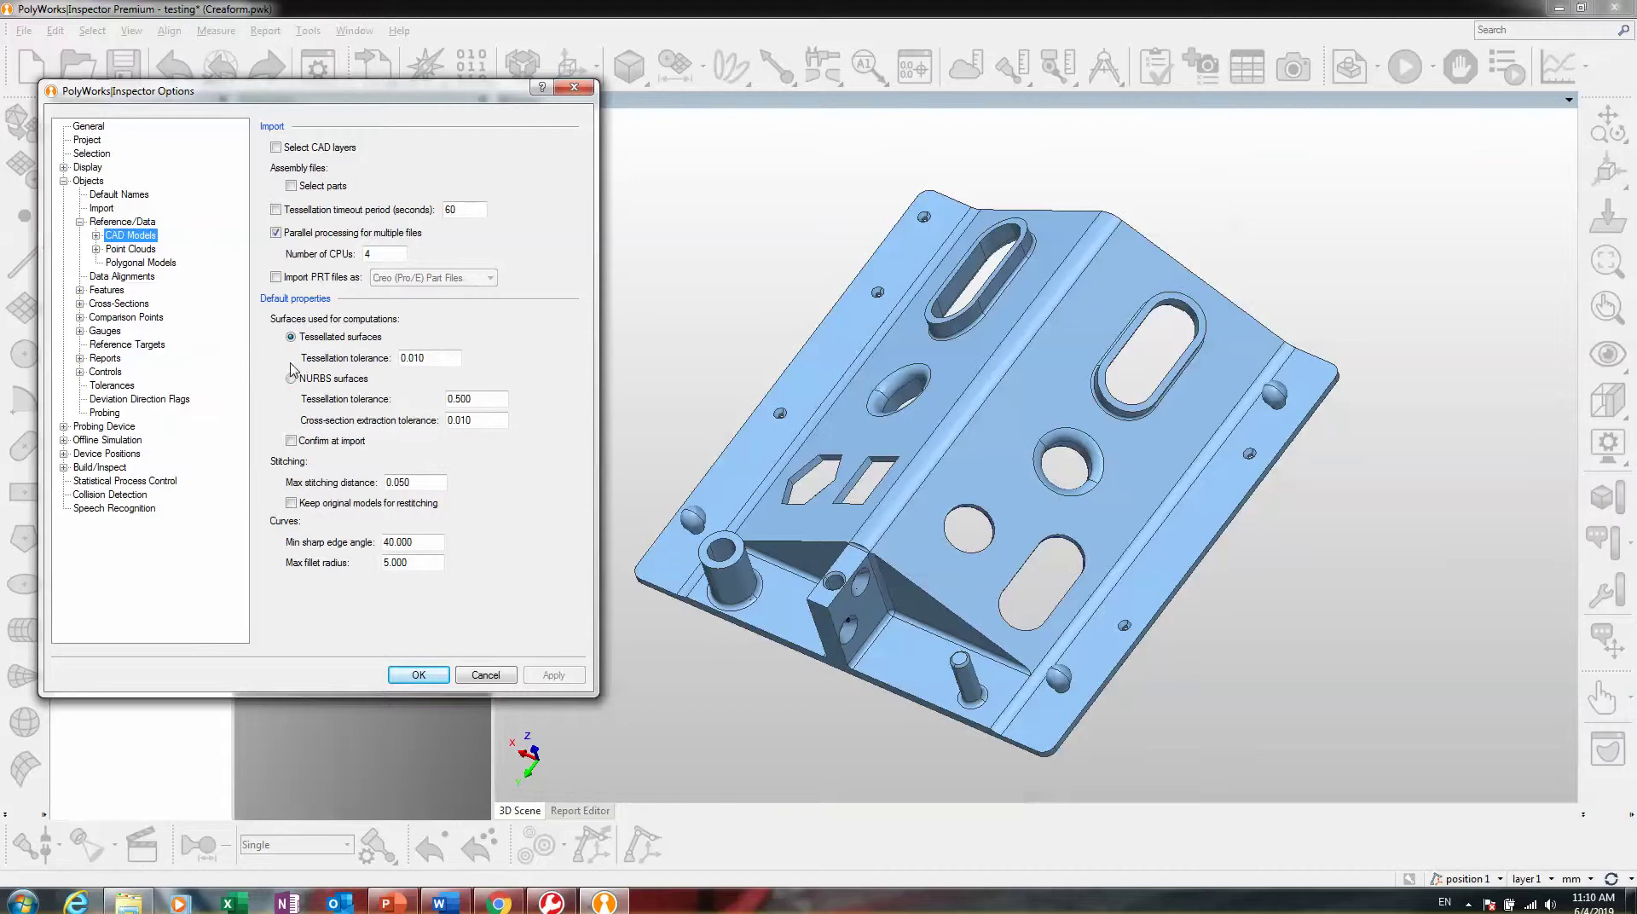
pyautogui.click(291, 377)
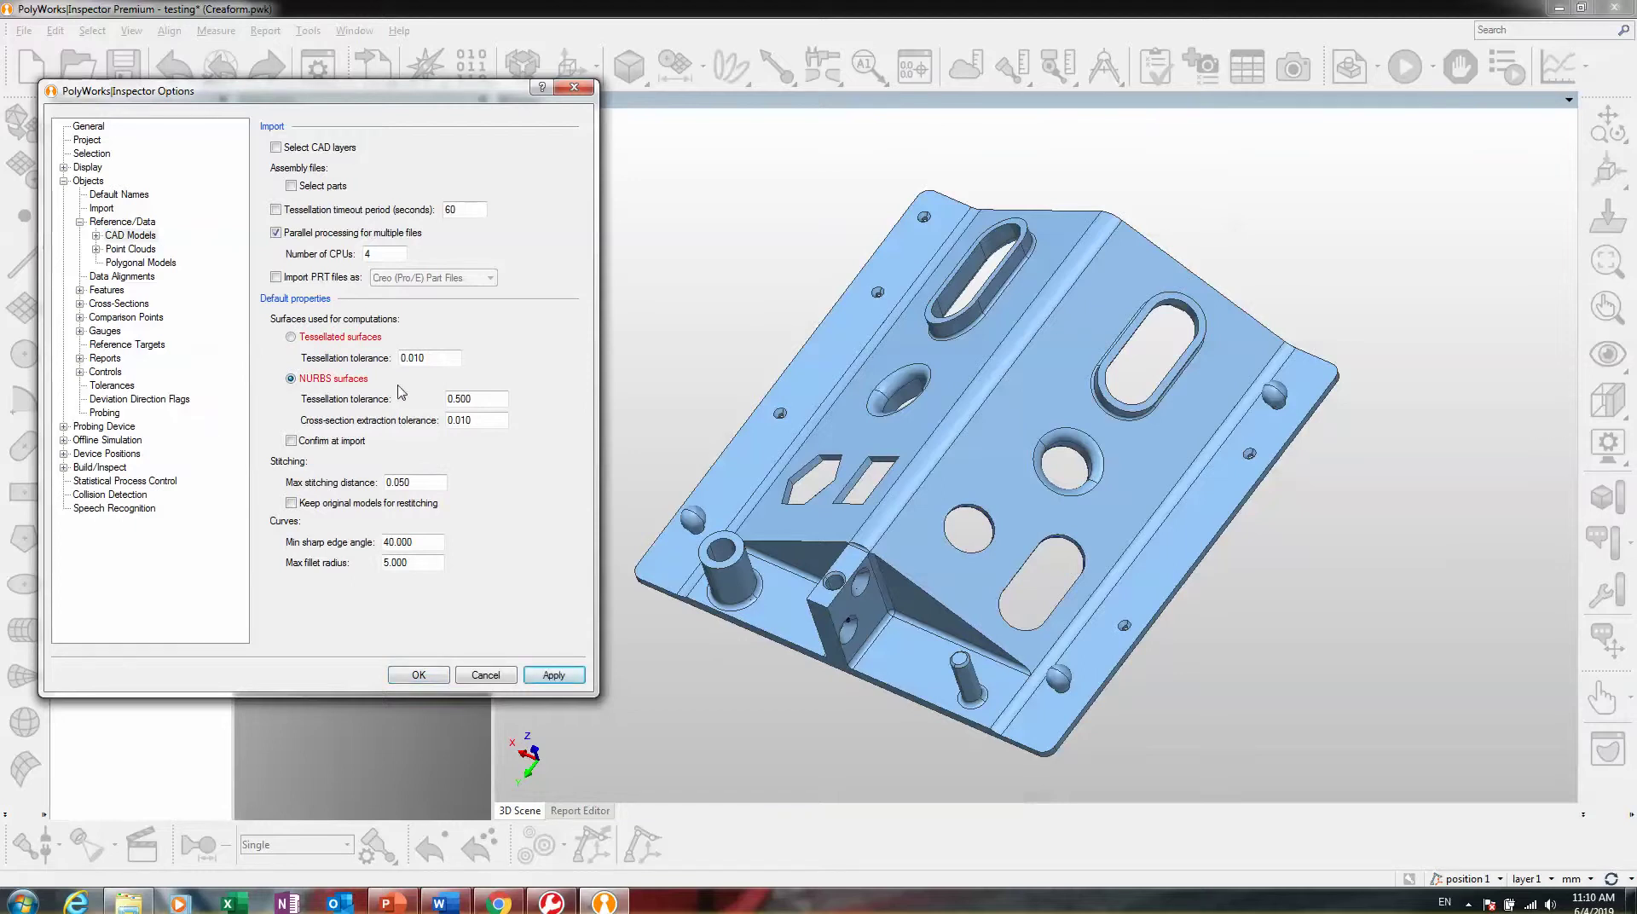
pyautogui.click(290, 337)
pyautogui.click(552, 674)
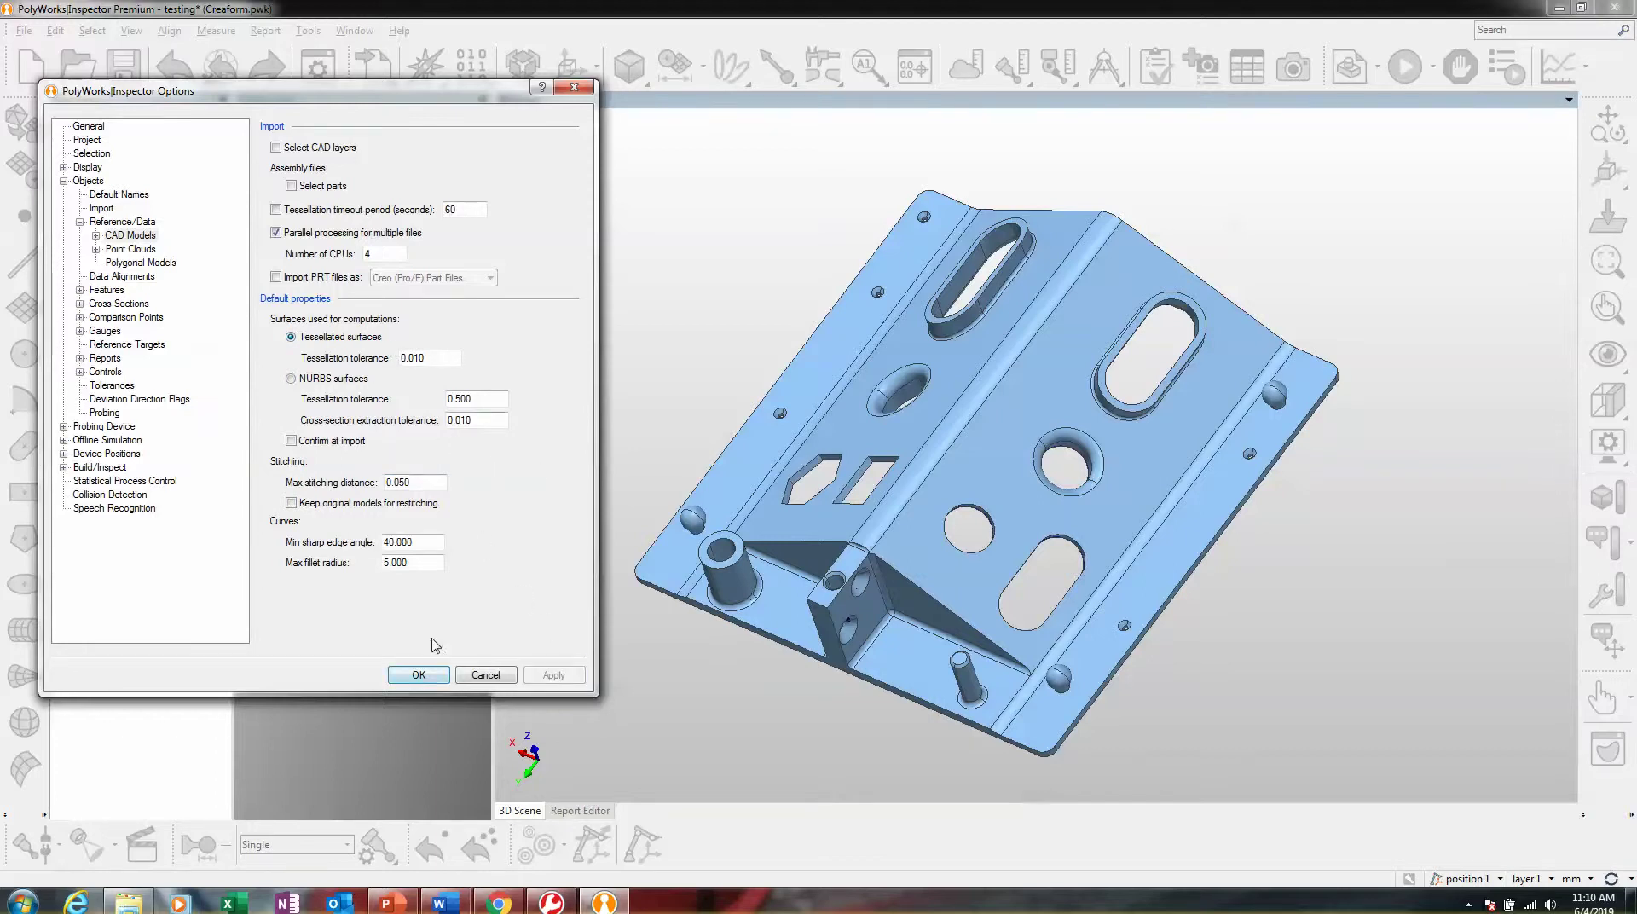
pyautogui.click(431, 674)
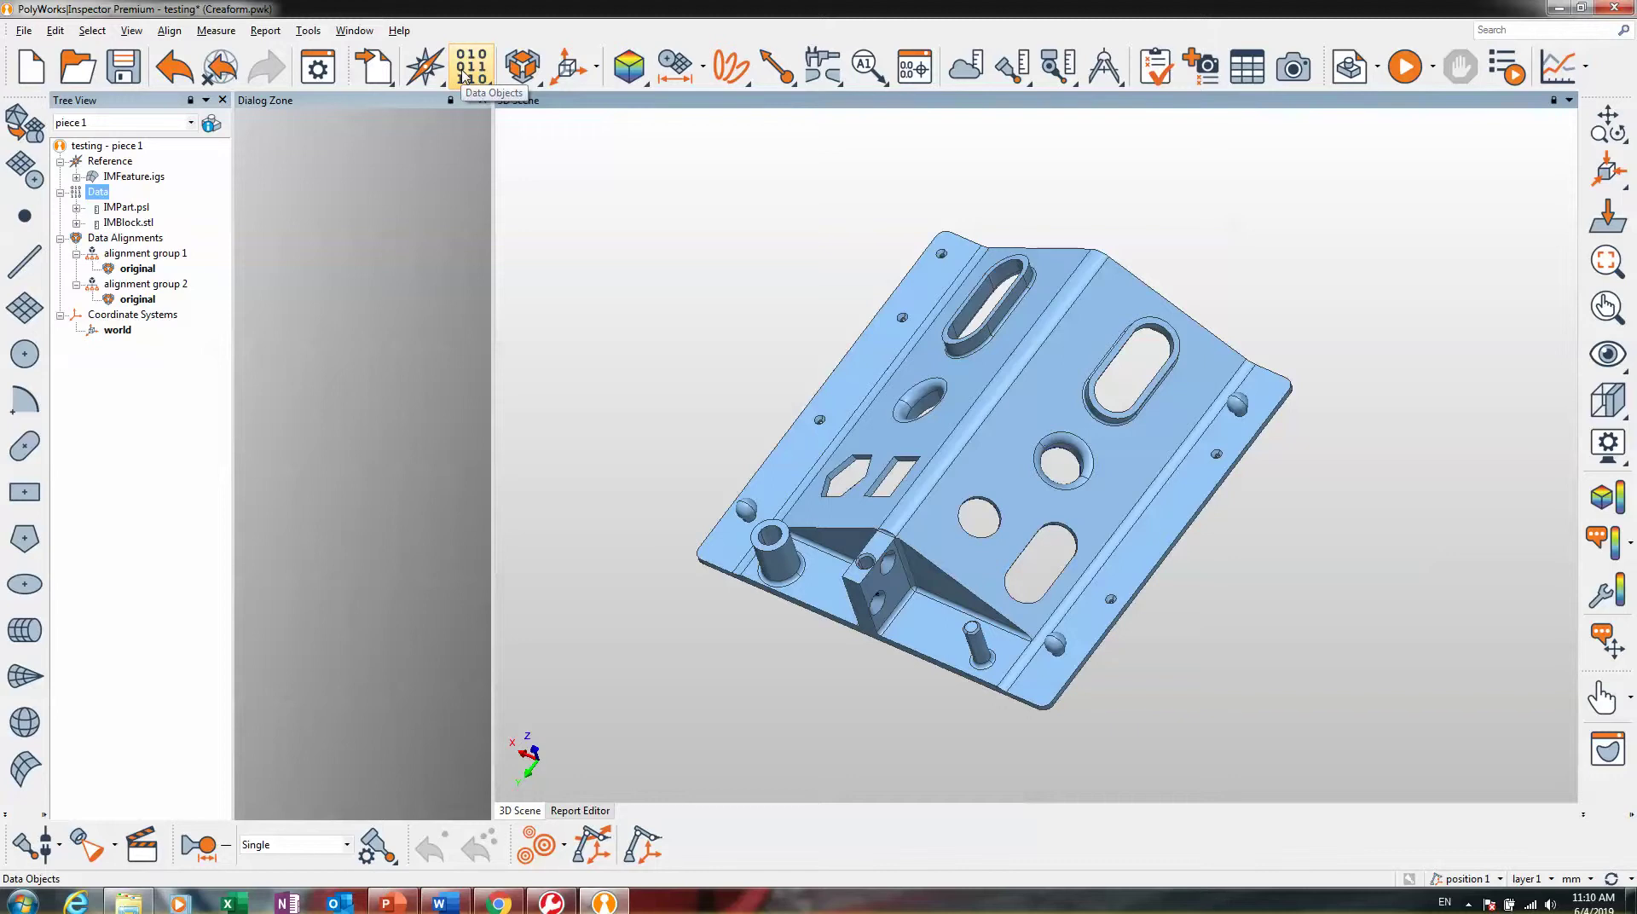
# - Look over the data object commands and display the IMPart.psl point cloud in the 3D scene
pyautogui.click(466, 75)
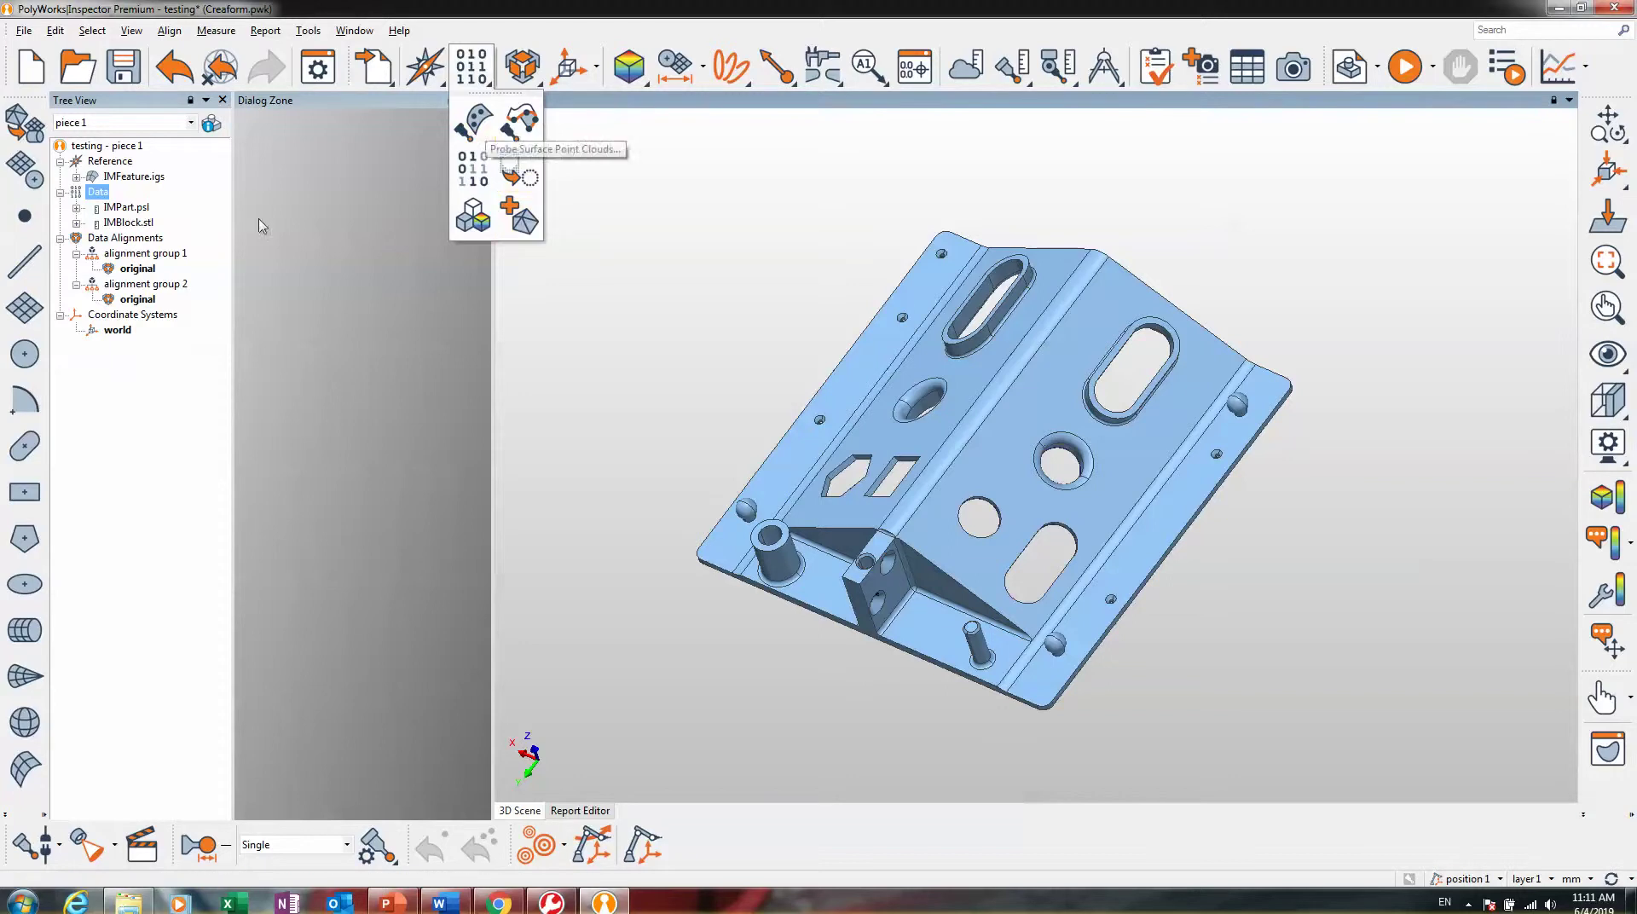
pyautogui.click(129, 219)
pyautogui.click(126, 207)
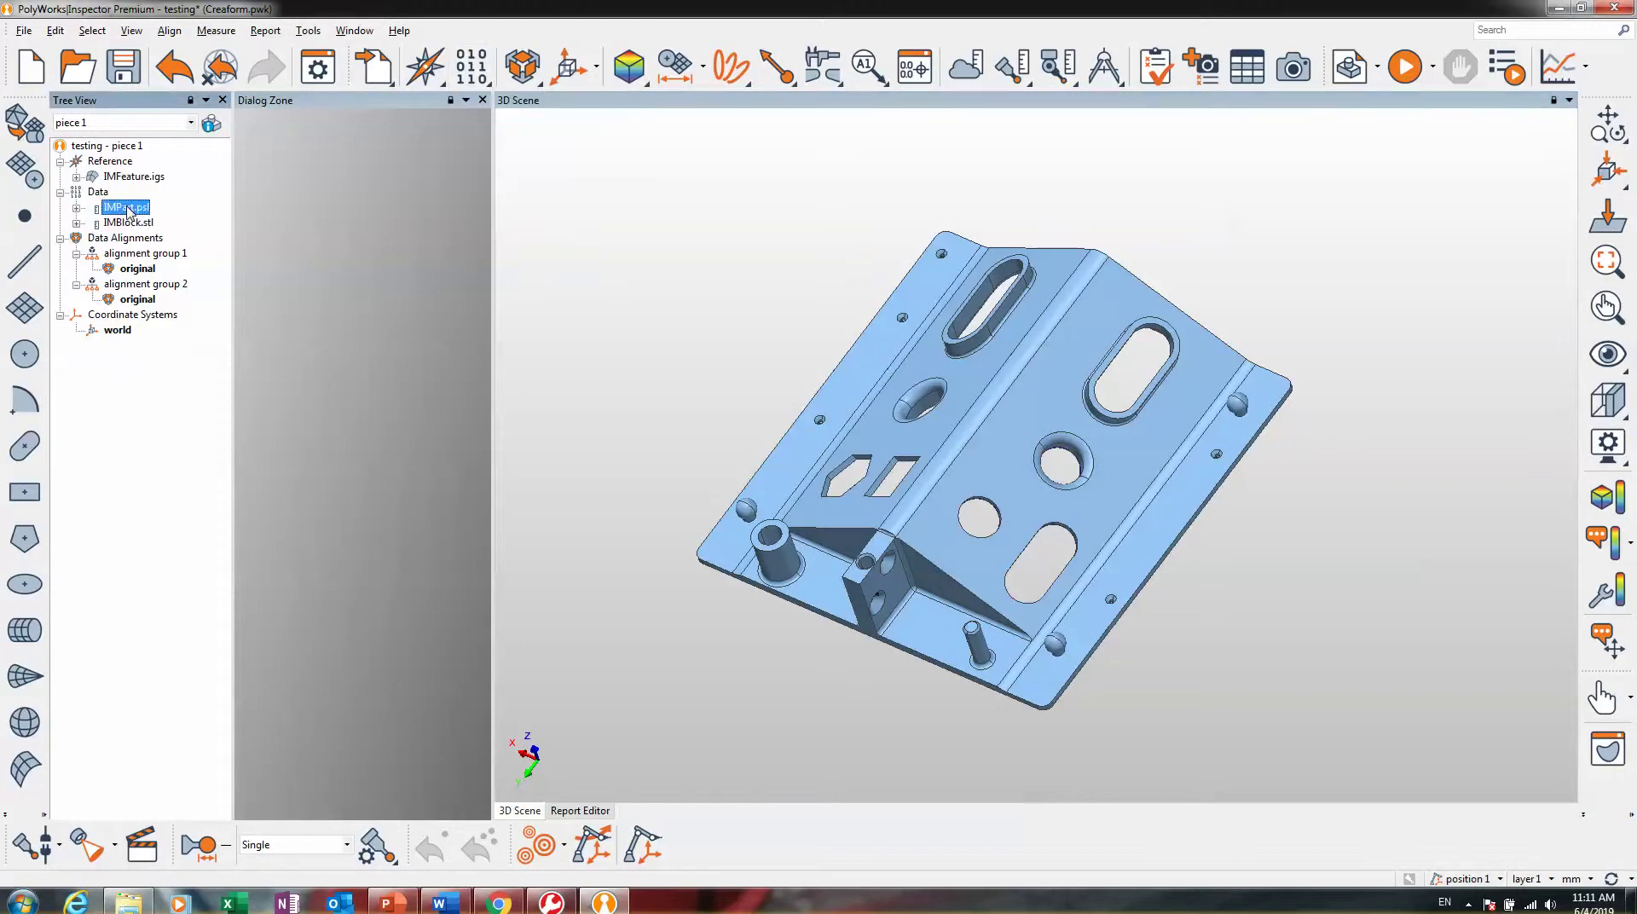
pyautogui.moveTo(720, 274); pyautogui.dragTo(682, 235)
pyautogui.scroll(3, 710, 237)
pyautogui.moveTo(747, 275); pyautogui.dragTo(756, 442, button='middle')
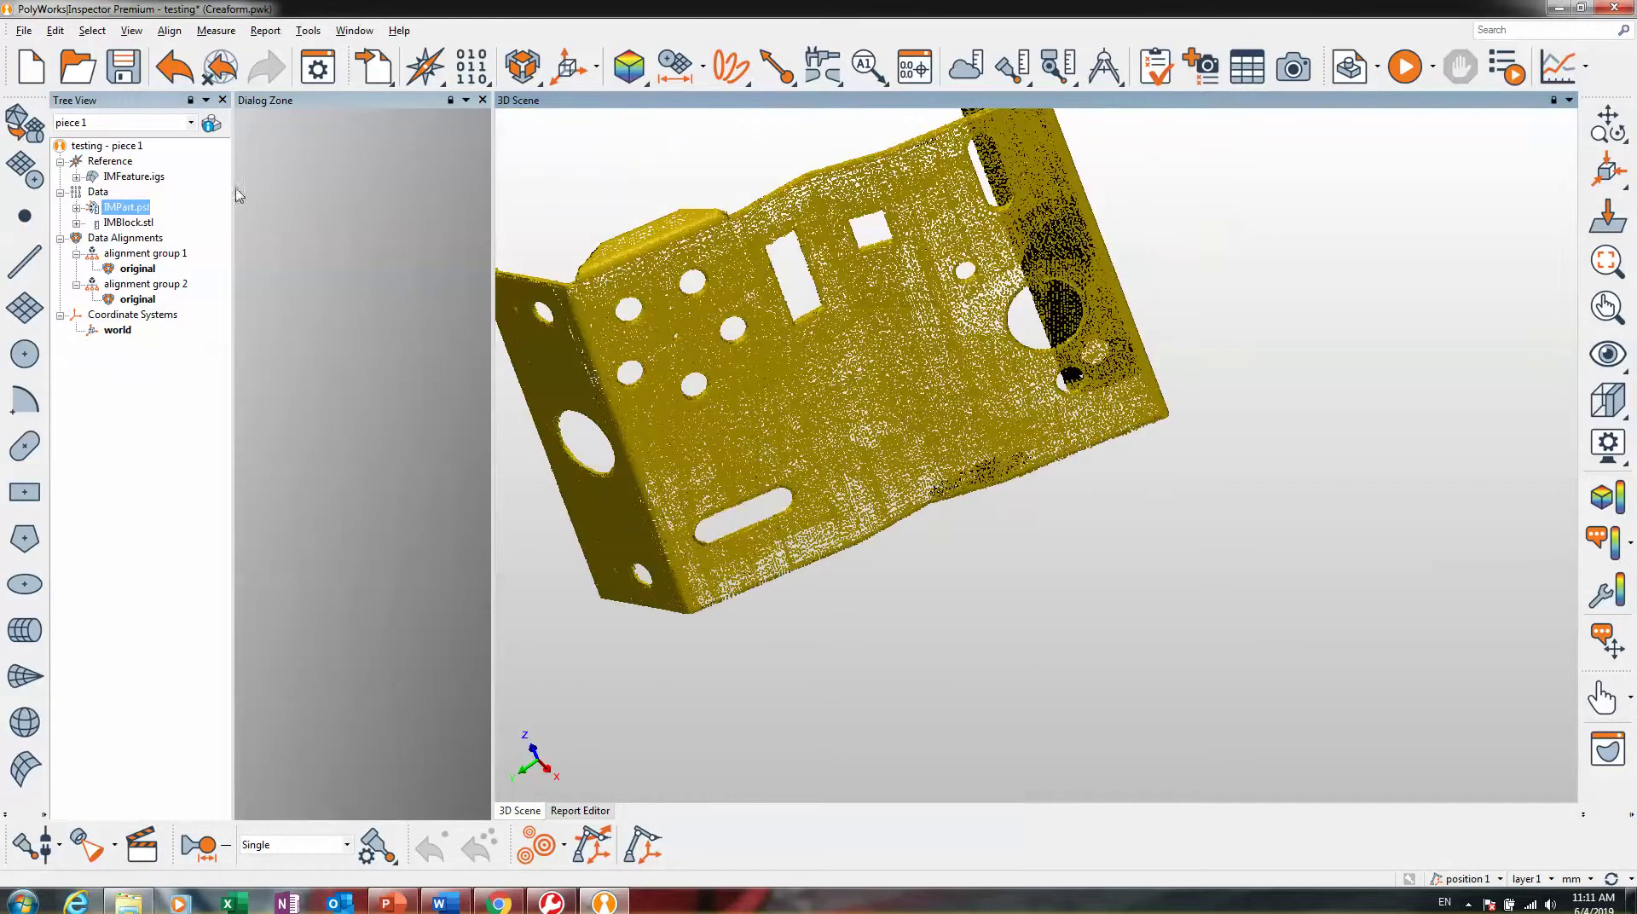
# - Review the settings for creating a polygonal model from the IMPart.psl data object, and close without creating a mesh
pyautogui.click(465, 74)
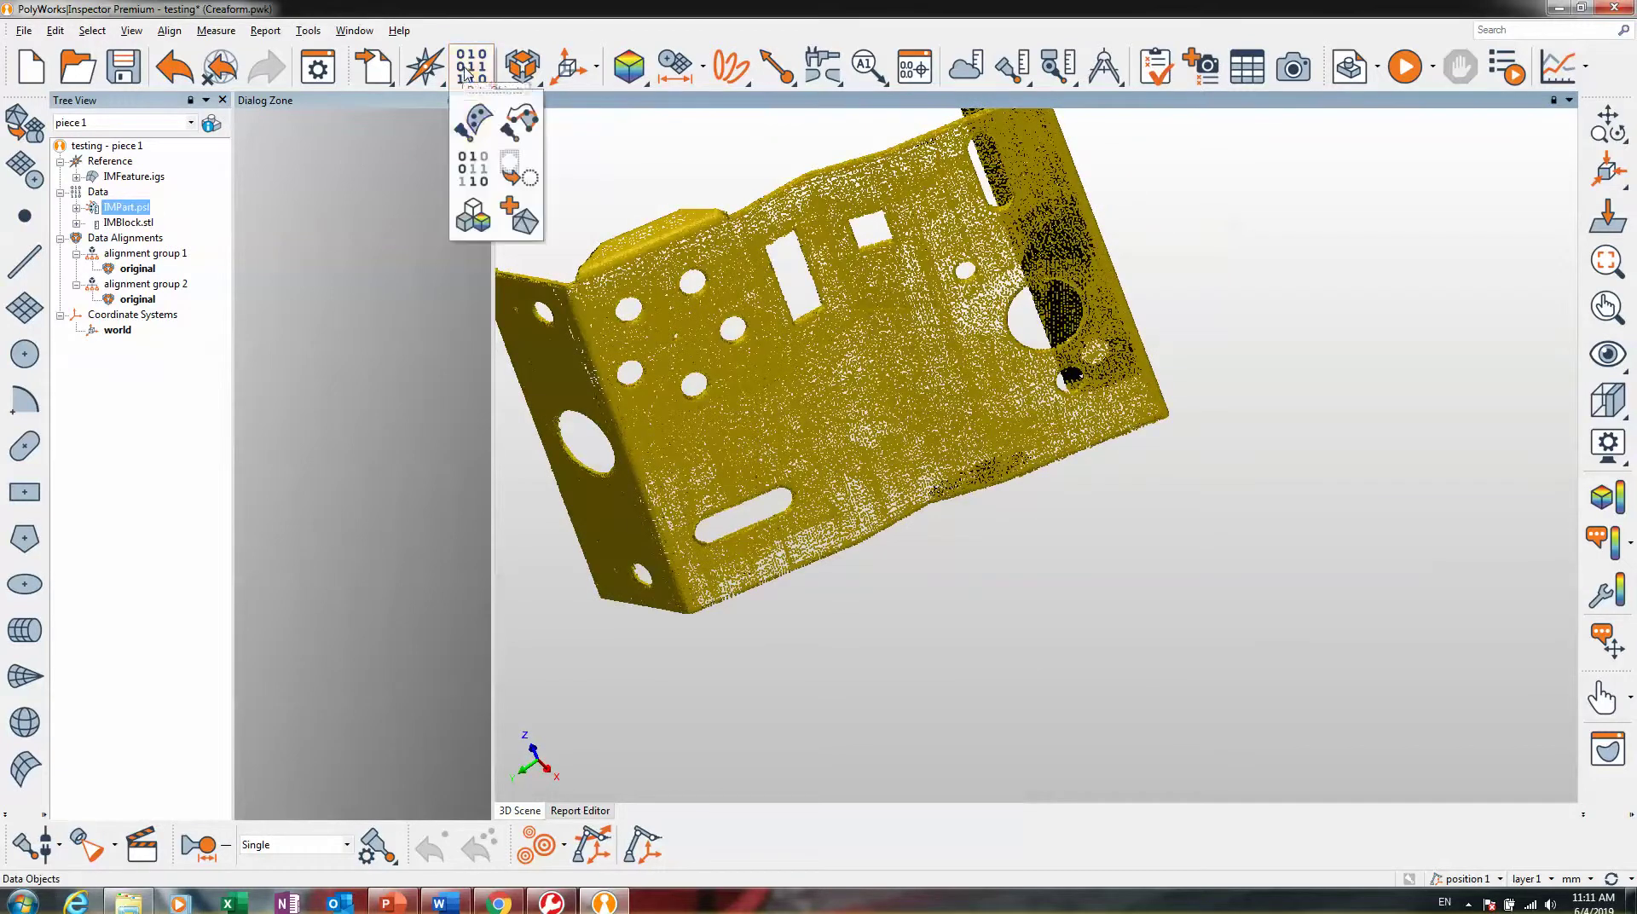
pyautogui.click(523, 218)
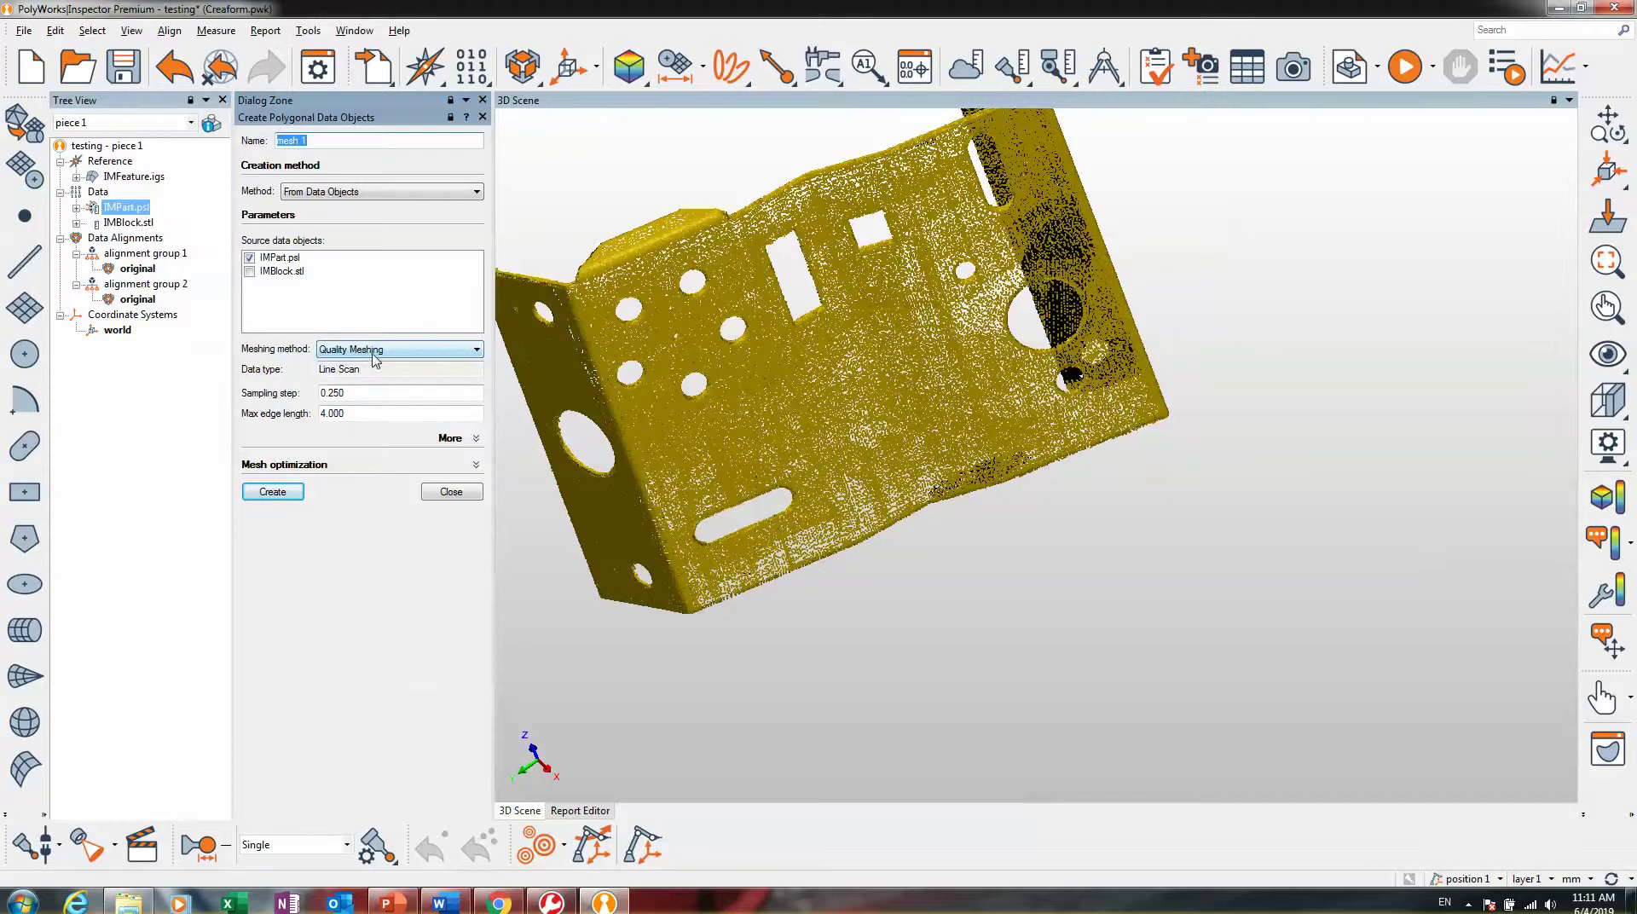
pyautogui.click(451, 492)
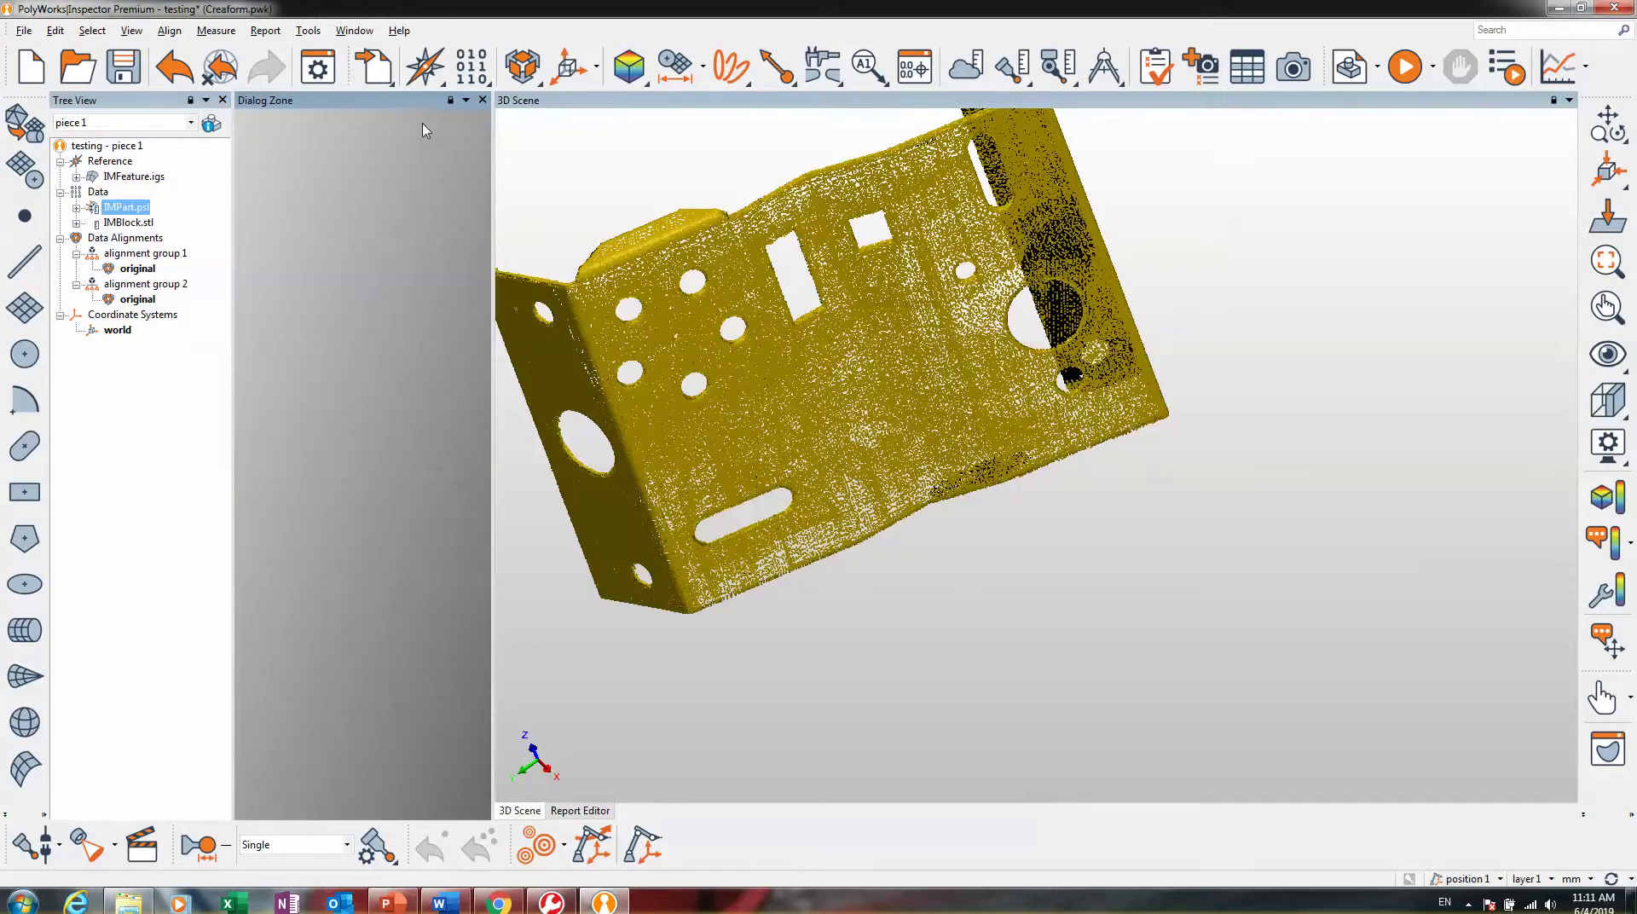
# - Examine the alignment commands available for the project
pyautogui.click(521, 68)
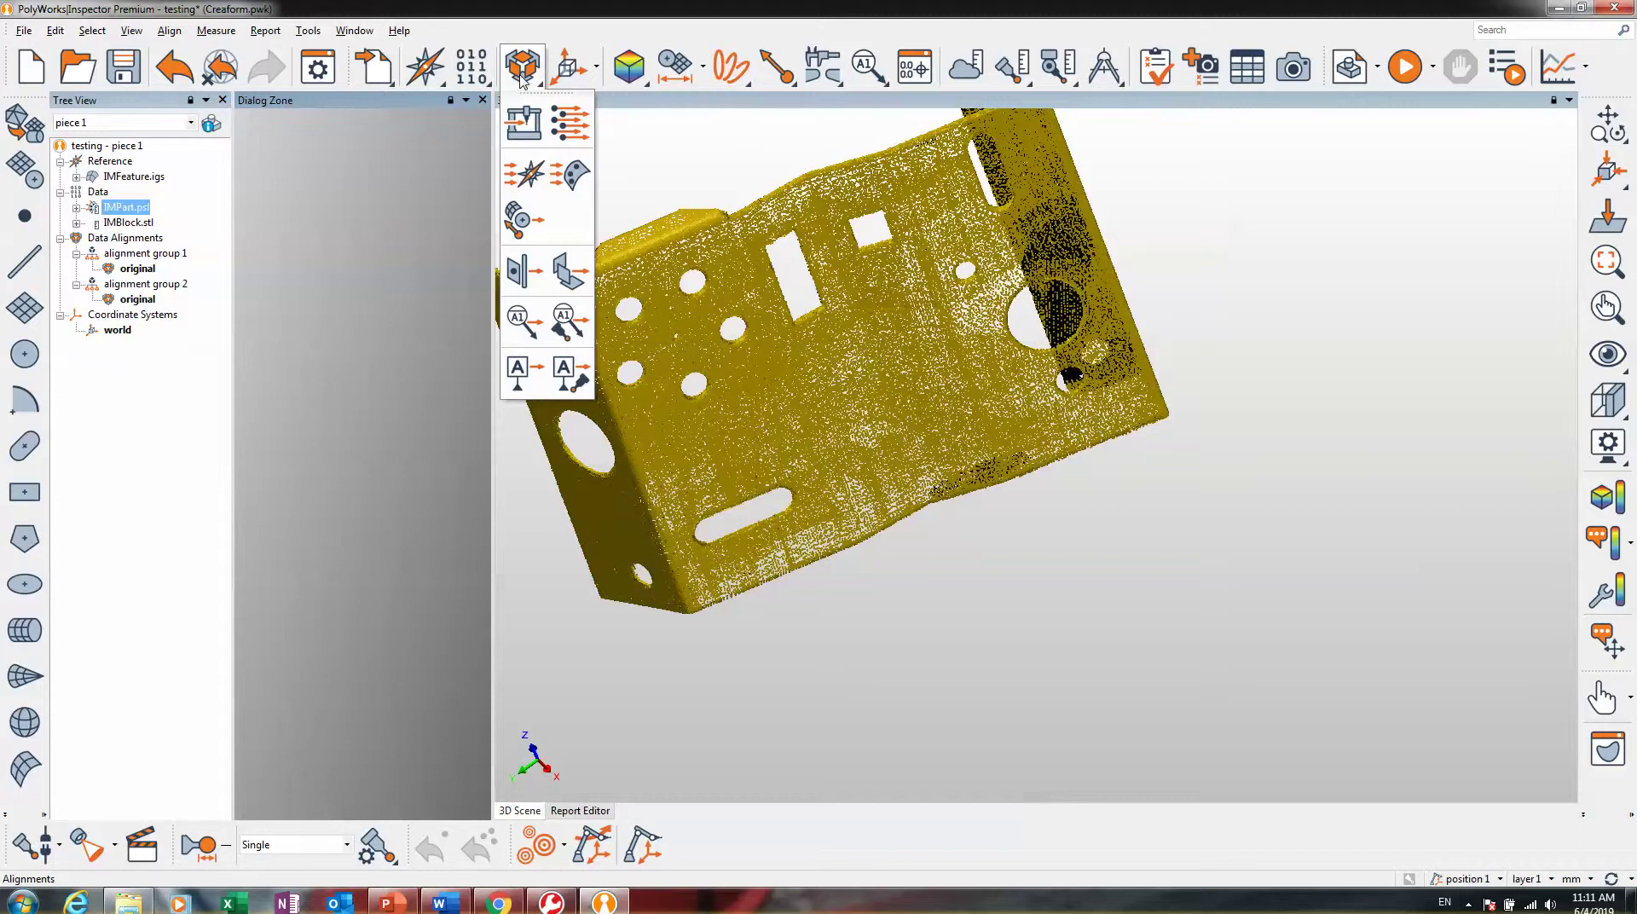
pyautogui.click(567, 68)
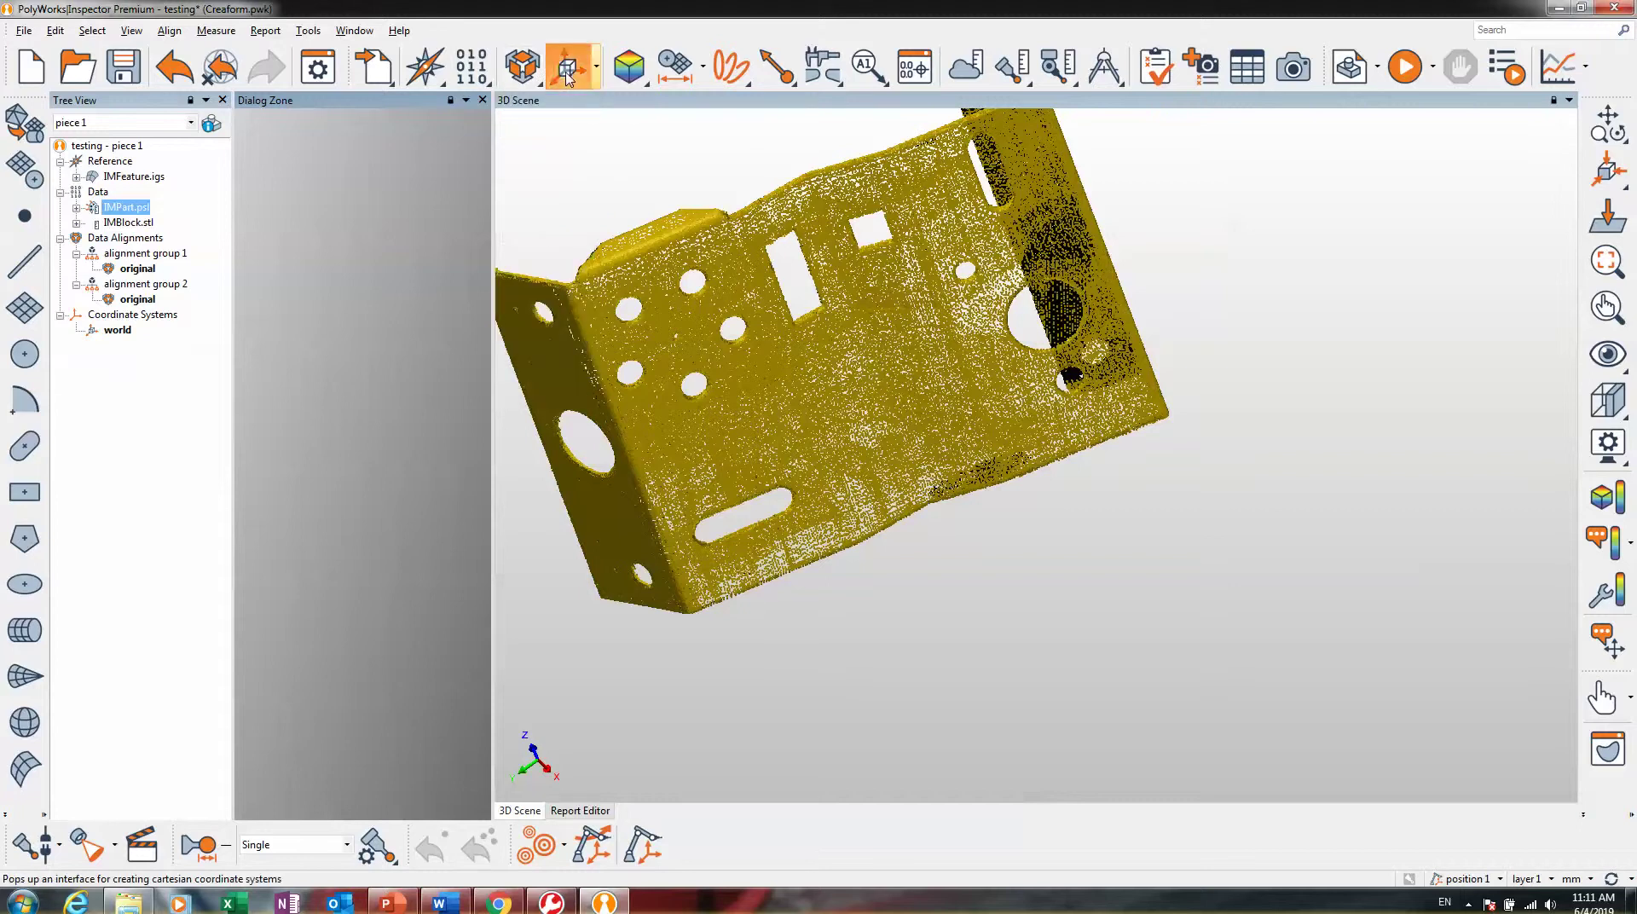
pyautogui.click(474, 286)
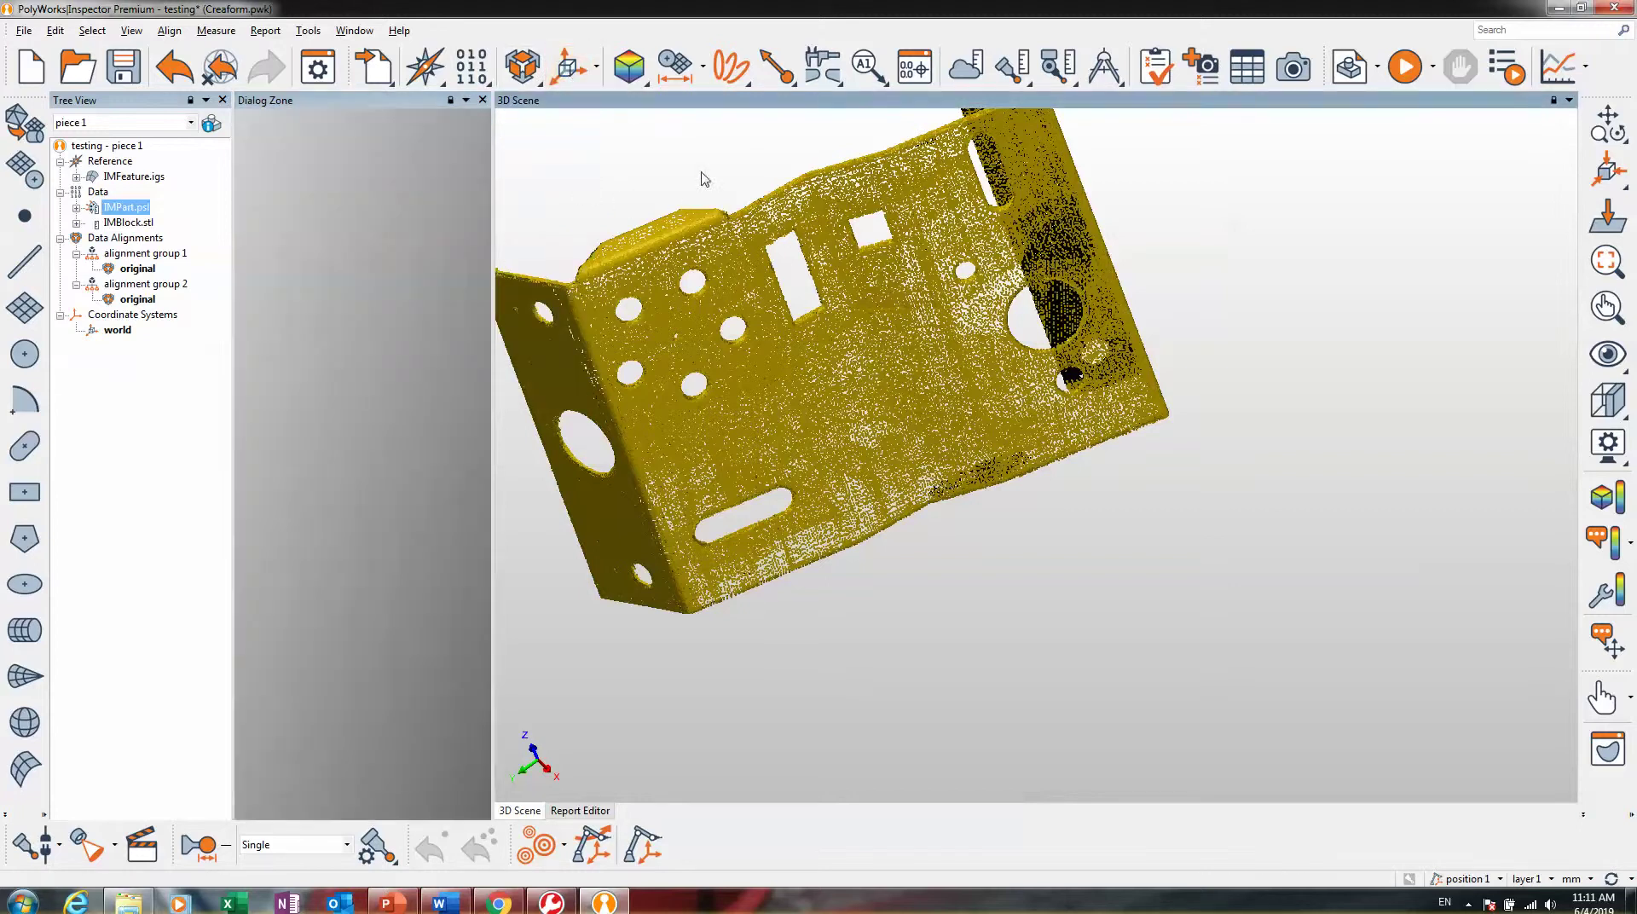
# - Hide the IMPart.psl point cloud and bring the reference CAD model with its slots and holes into view
pyautogui.middleClick(145, 208)
pyautogui.scroll(-4, 901, 367)
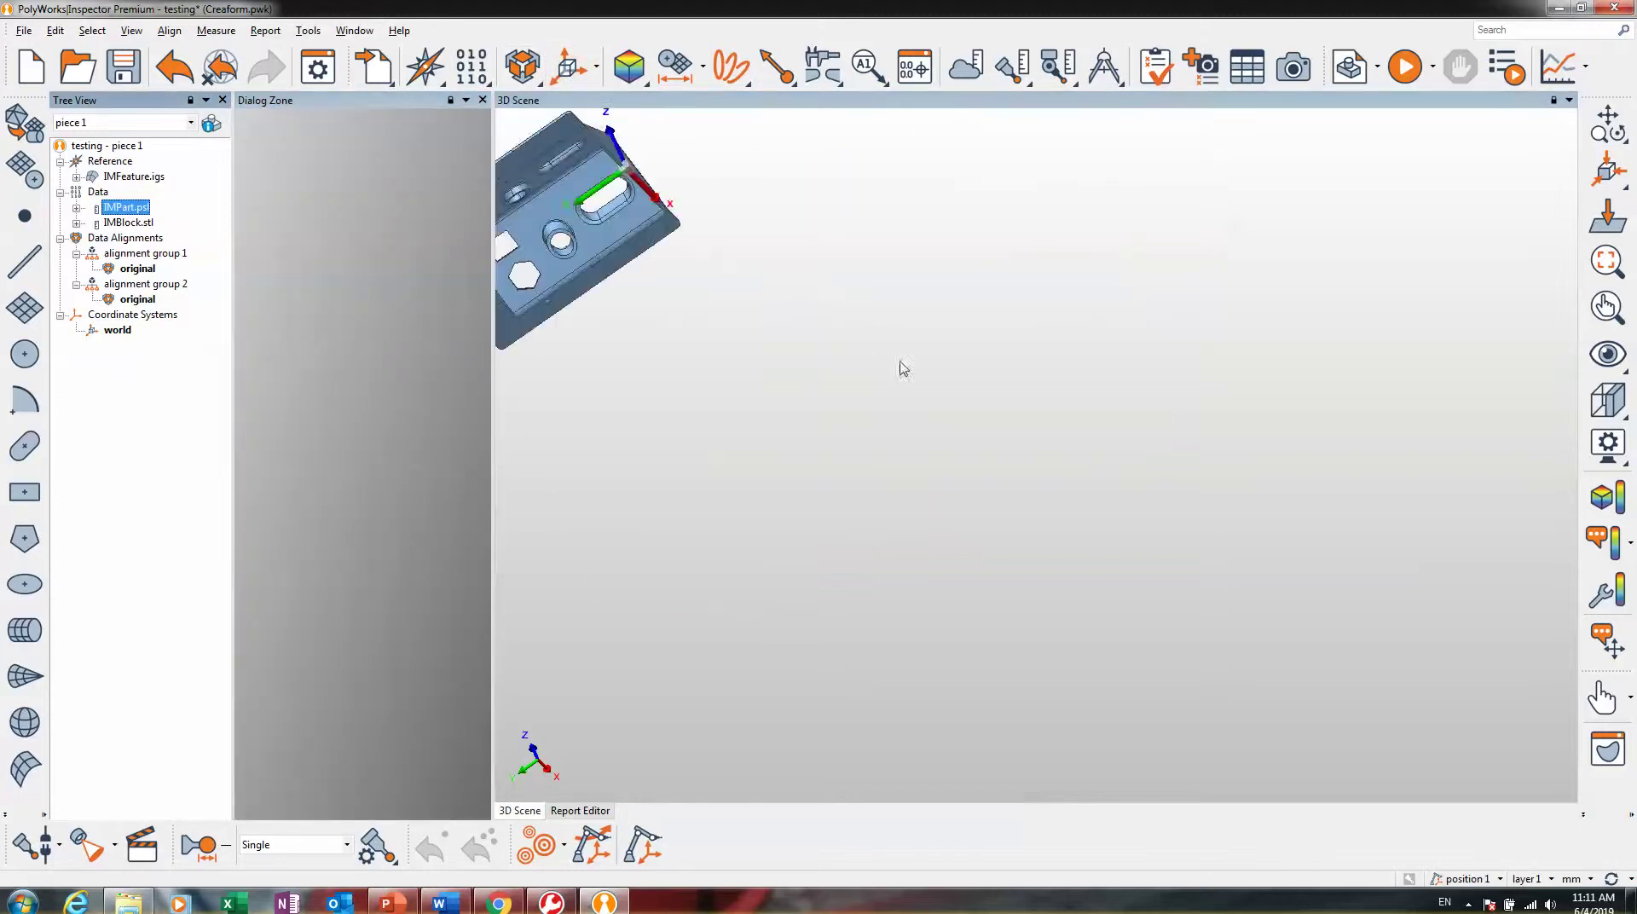
pyautogui.moveTo(744, 359); pyautogui.dragTo(884, 496, button='middle')
pyautogui.scroll(4, 844, 394)
pyautogui.moveTo(915, 300); pyautogui.dragTo(1127, 406, button='middle')
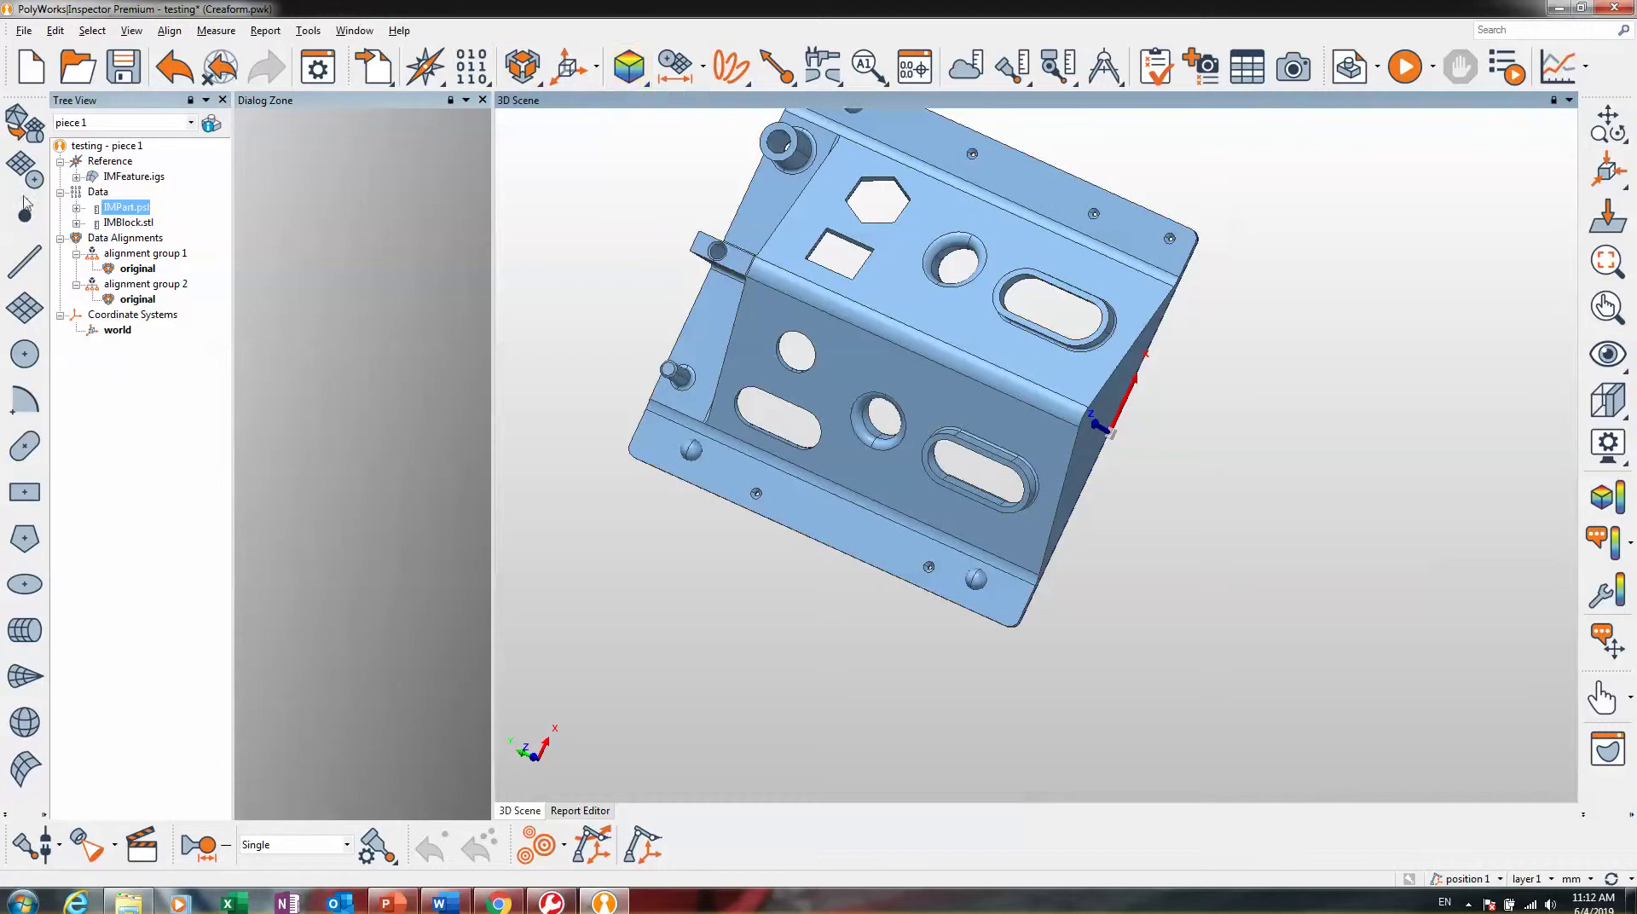
# - Turn the display of the IMPart.psl point cloud back on while keeping the CAD model in view
pyautogui.click(111, 209)
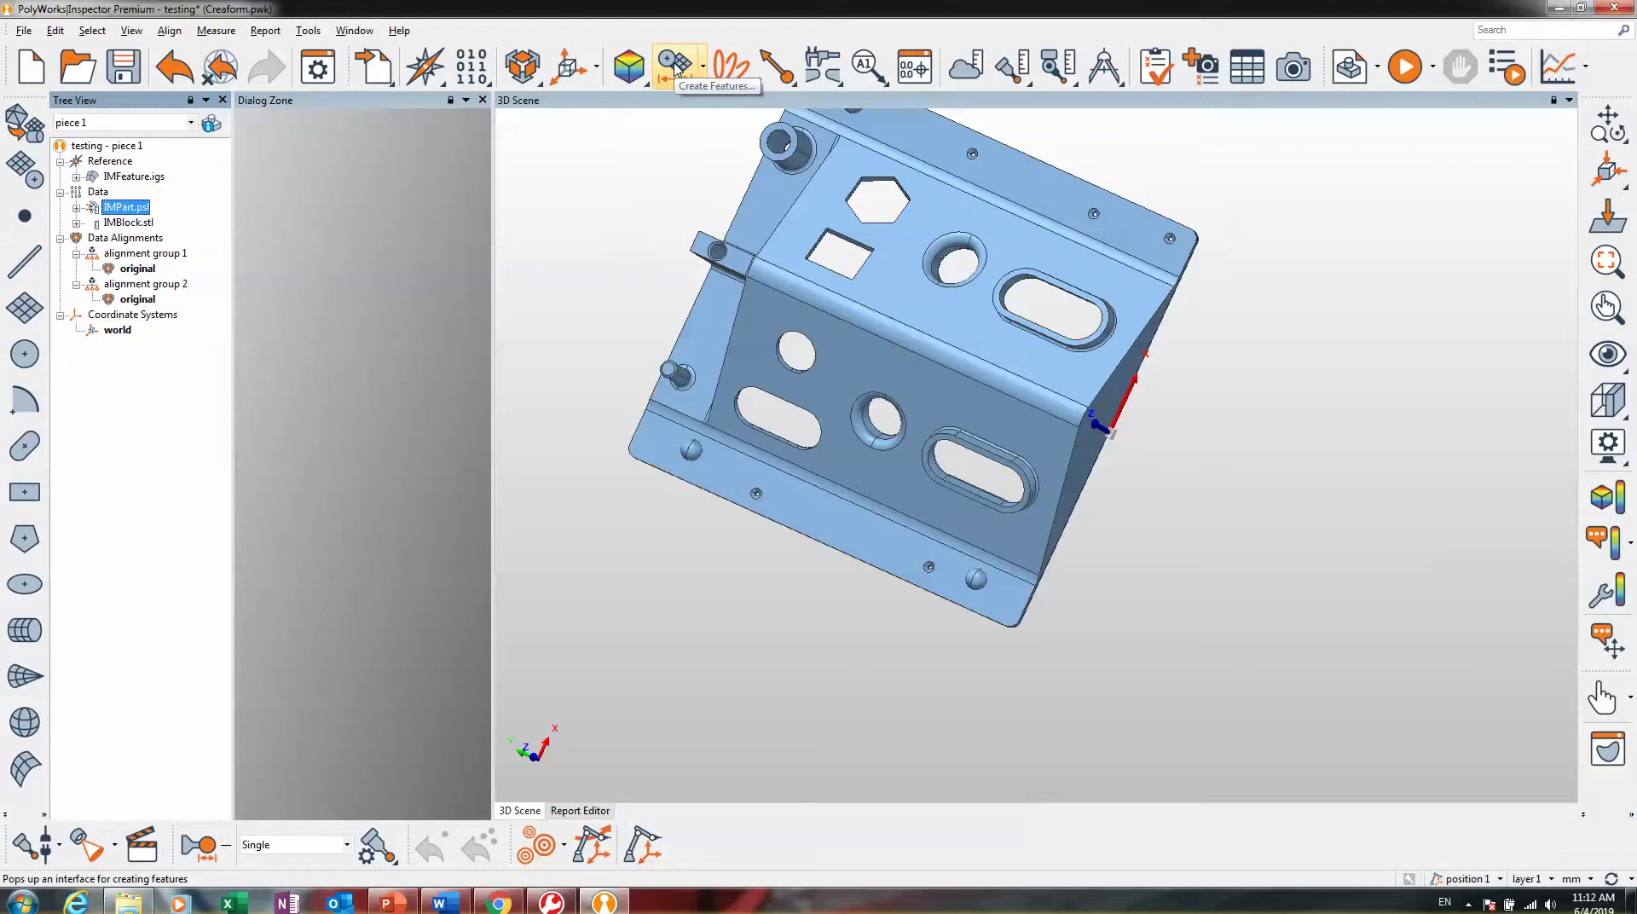
pyautogui.moveTo(828, 230); pyautogui.dragTo(727, 260, button='middle')
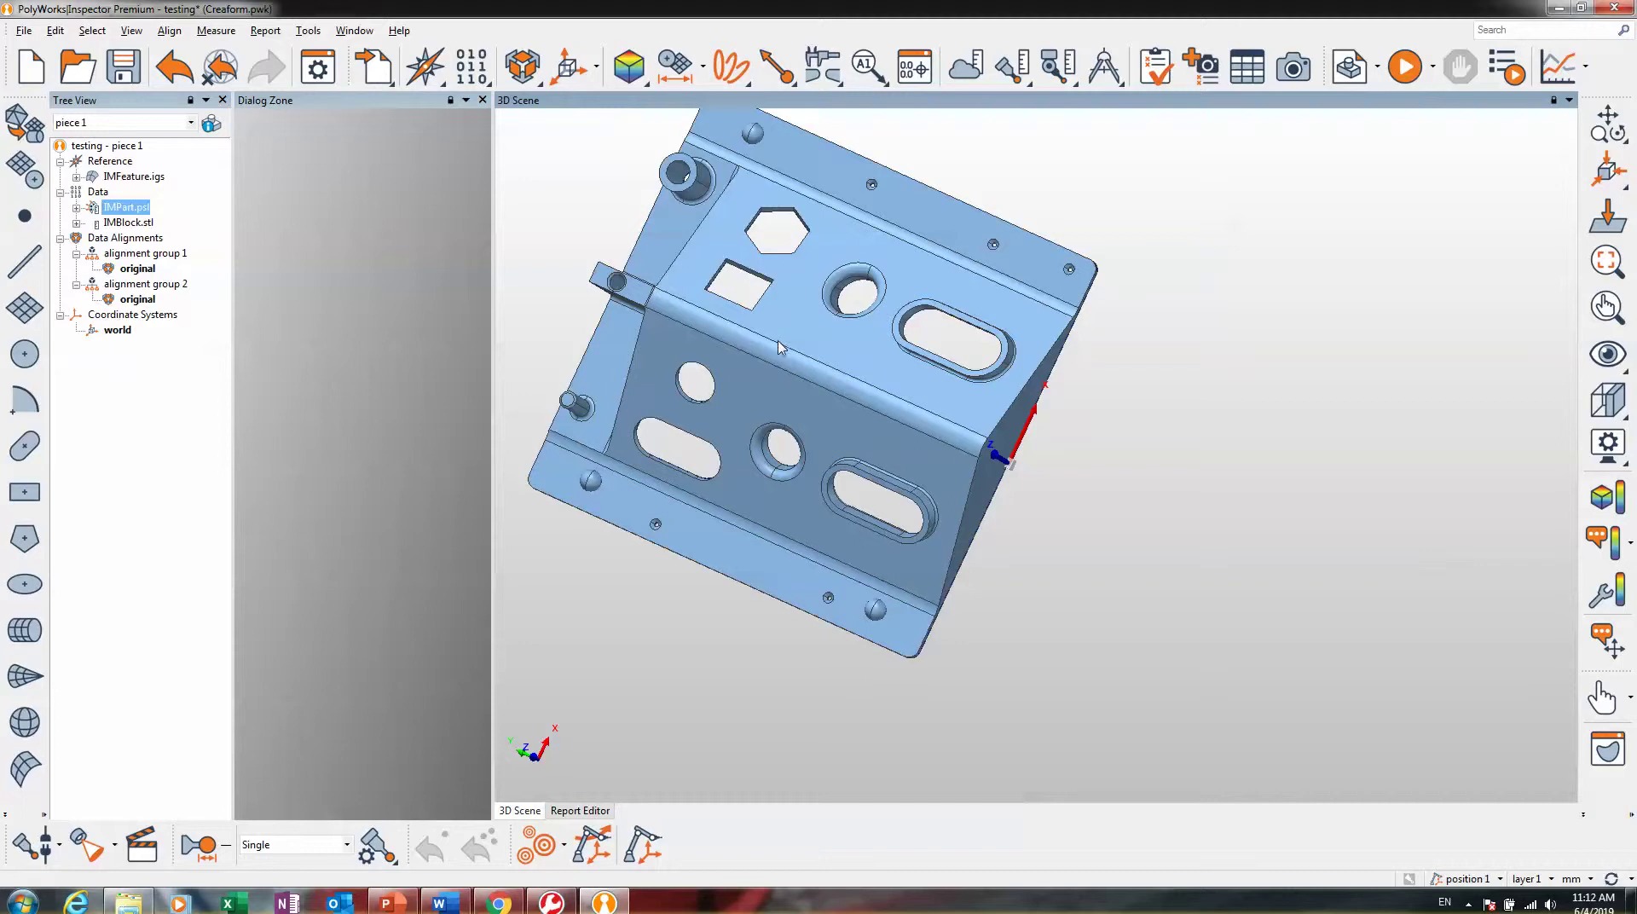
pyautogui.moveTo(793, 315); pyautogui.dragTo(835, 317, button='middle')
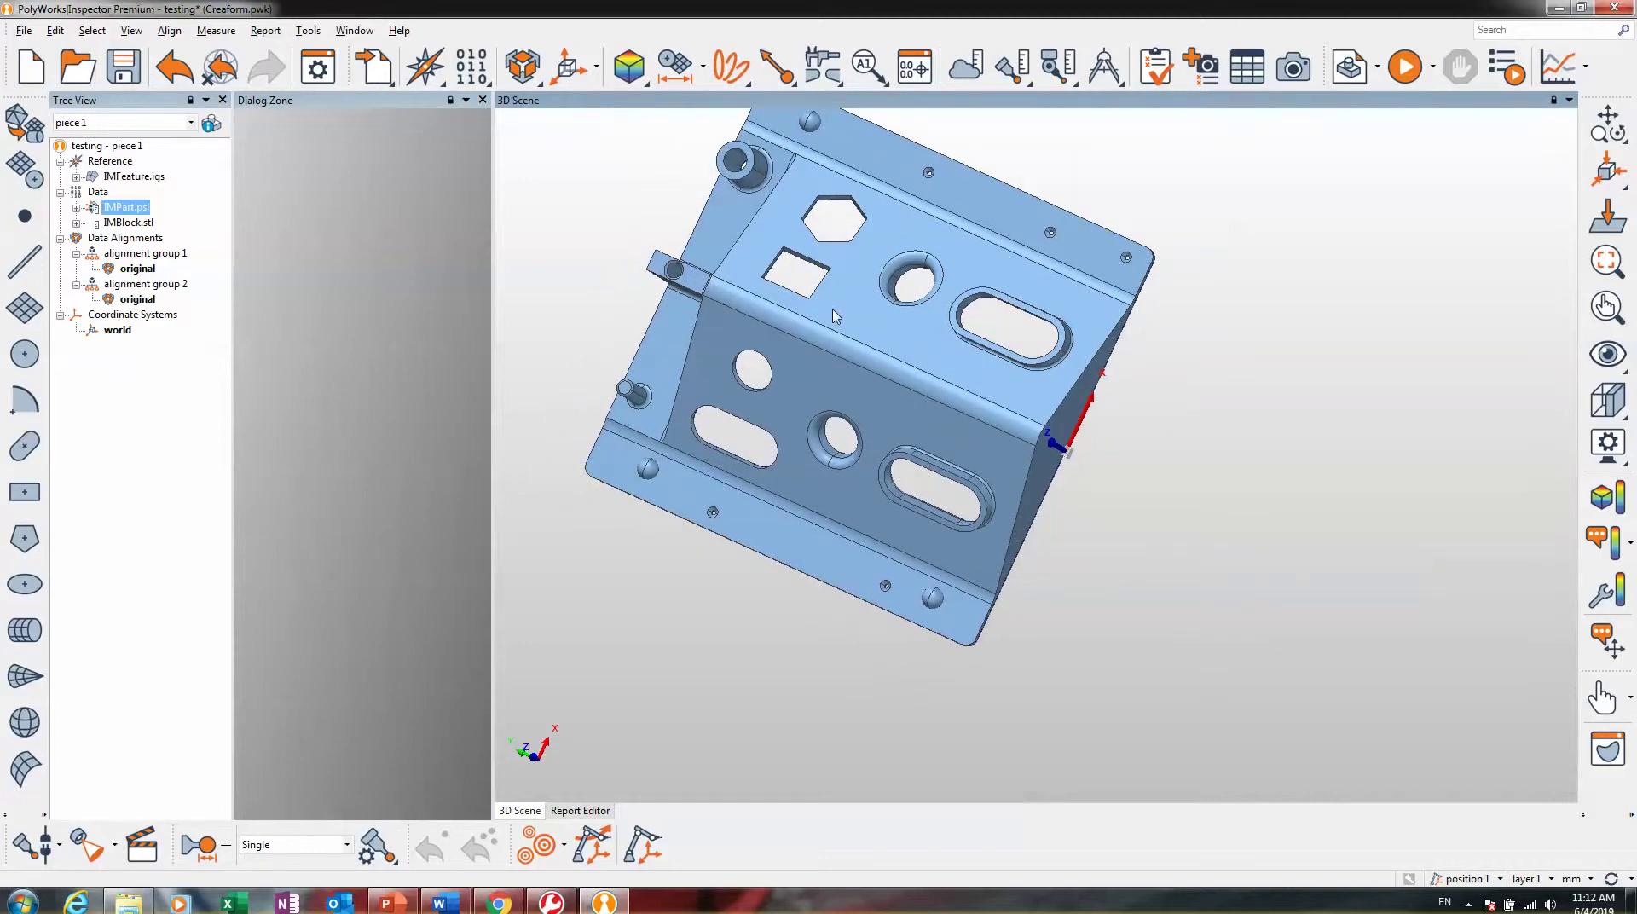
# - Review the methods for creating a Cartesian coordinate system, and close without creating one
pyautogui.click(596, 68)
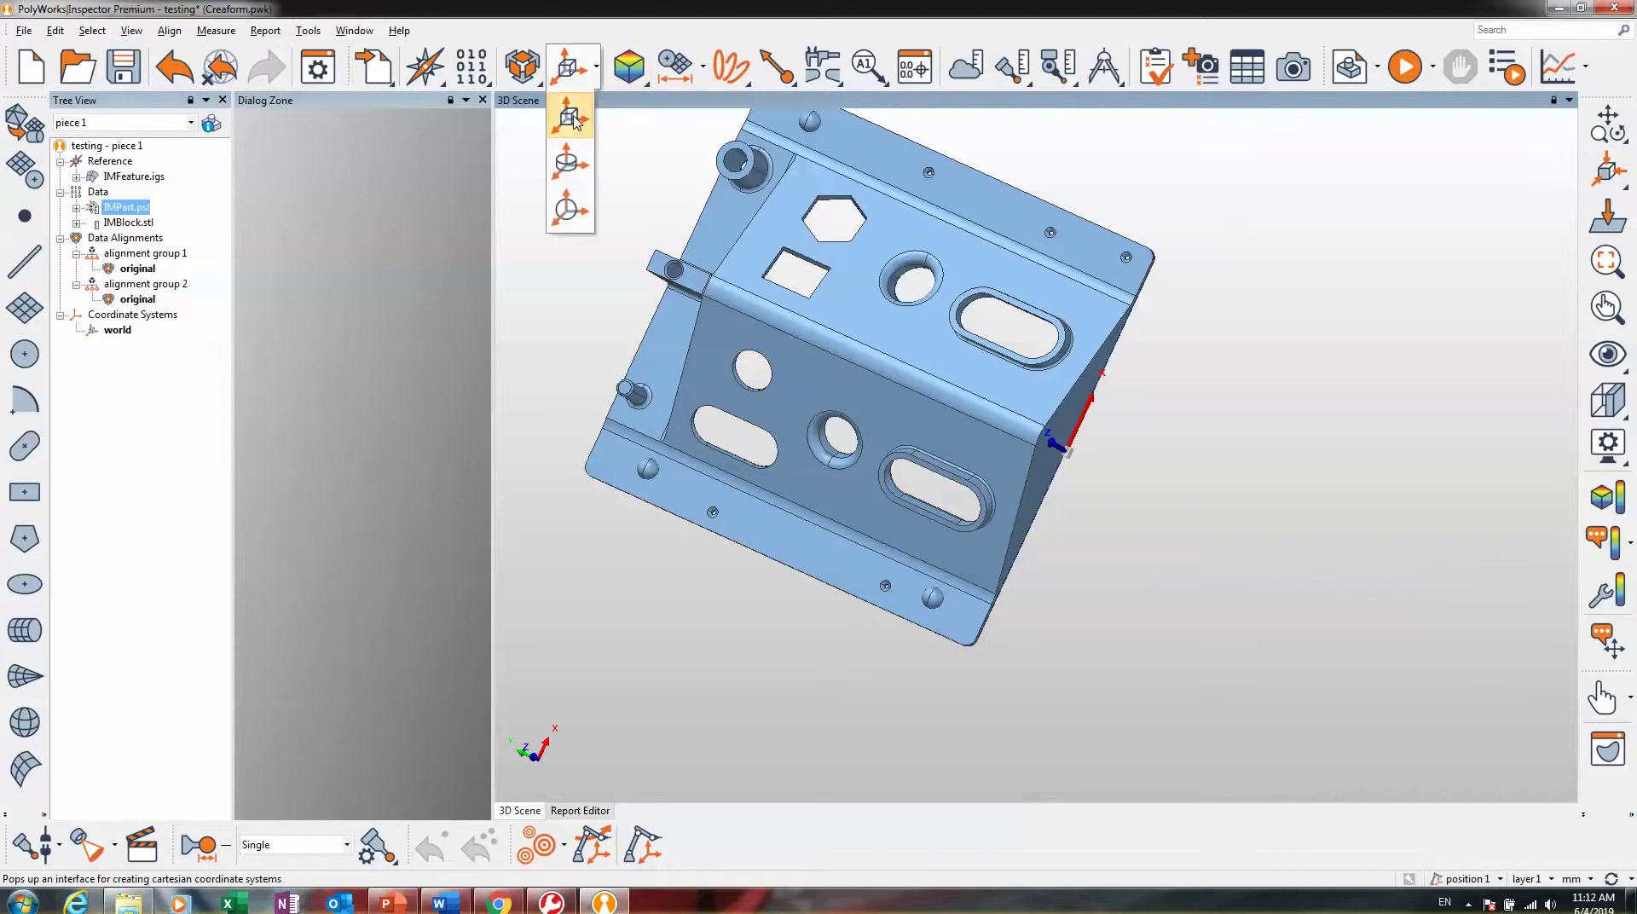
pyautogui.click(569, 119)
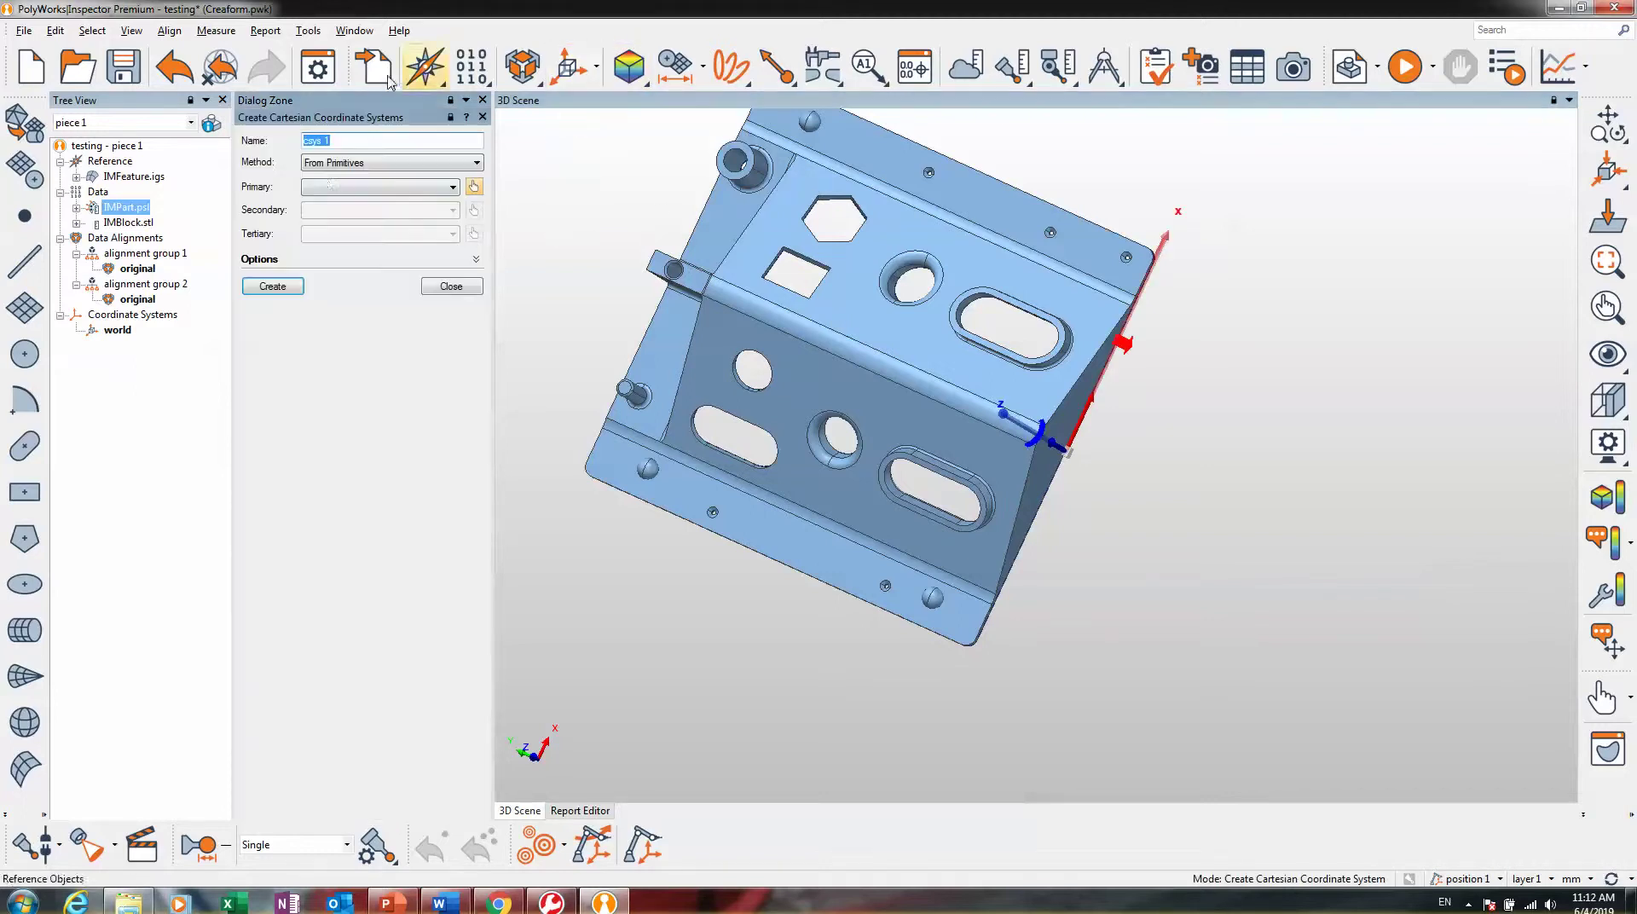
pyautogui.click(328, 162)
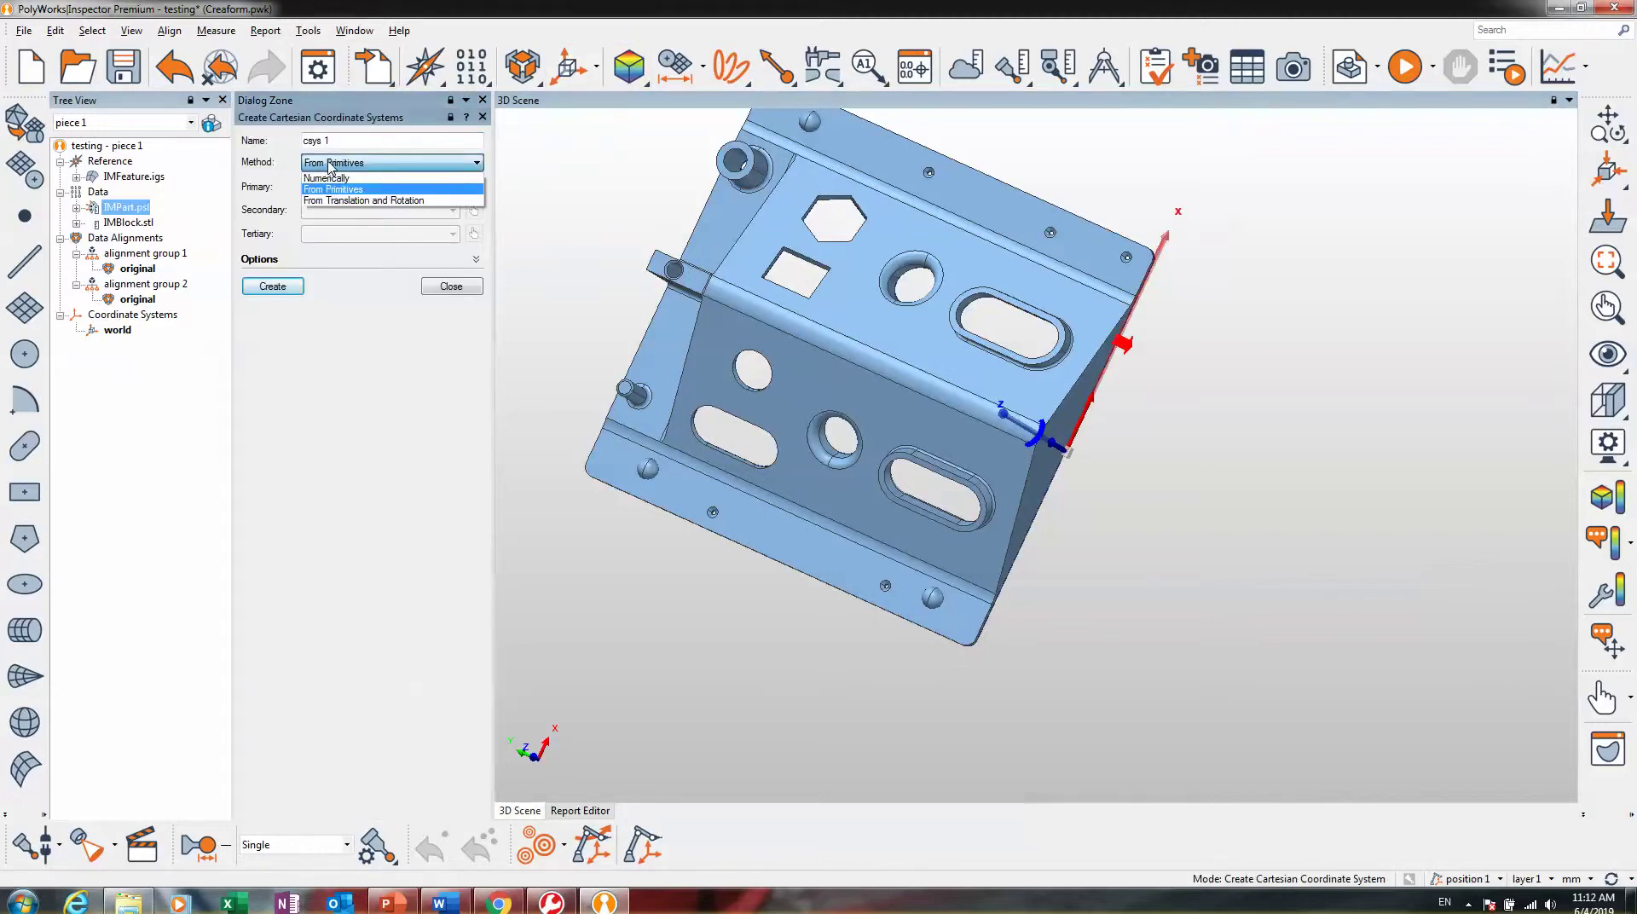
pyautogui.click(460, 292)
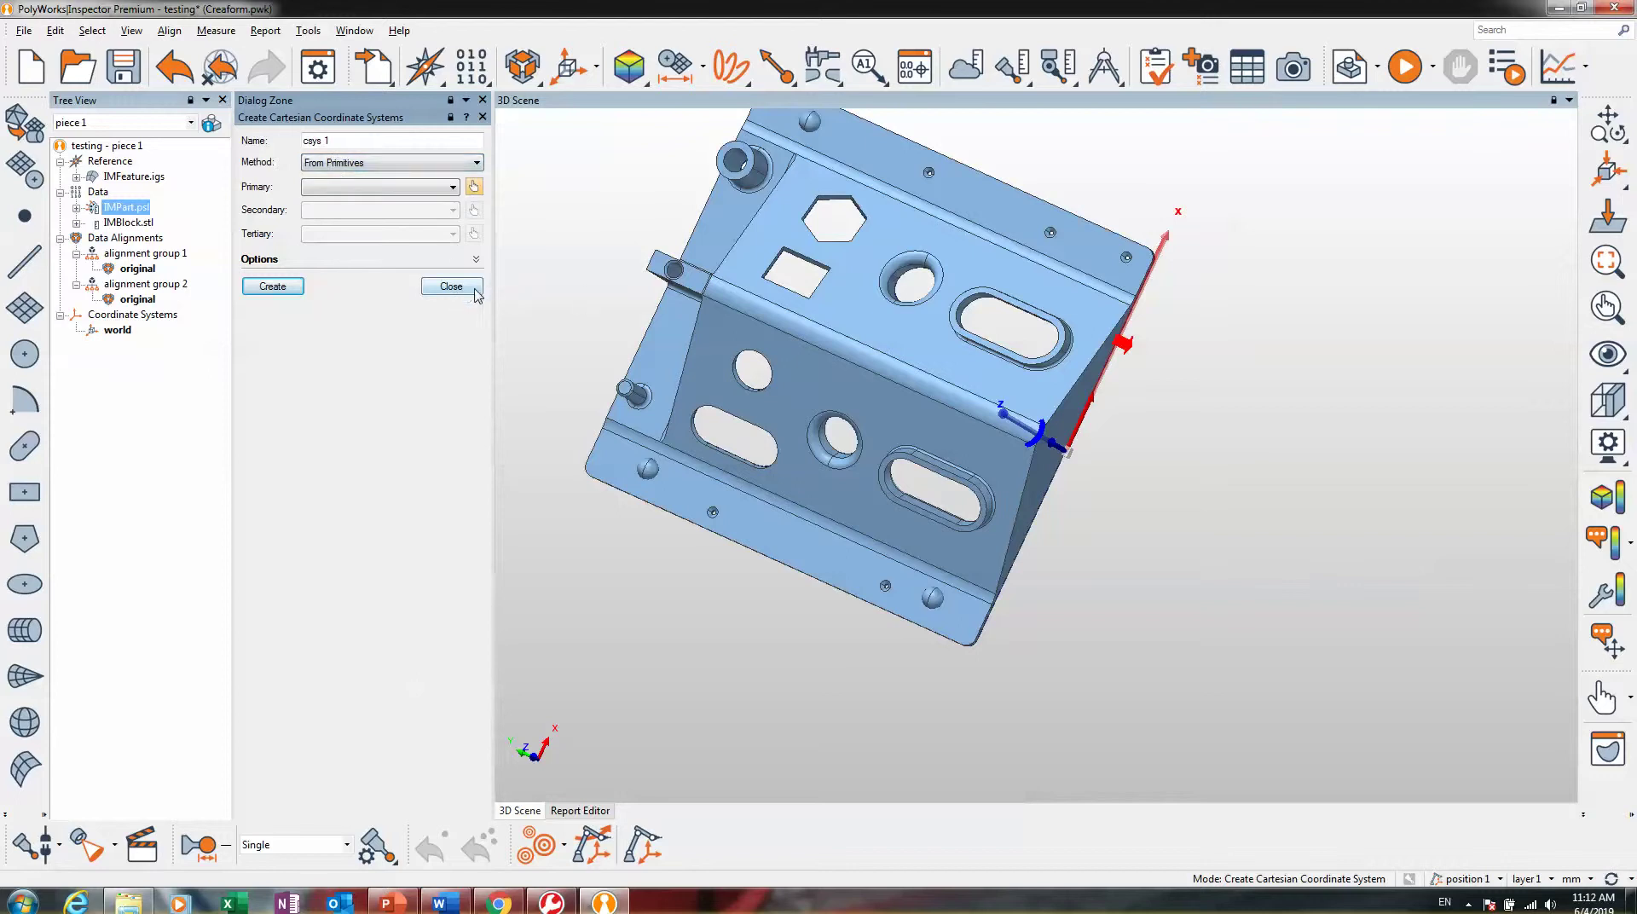
pyautogui.click(469, 290)
pyautogui.scroll(-2, 804, 266)
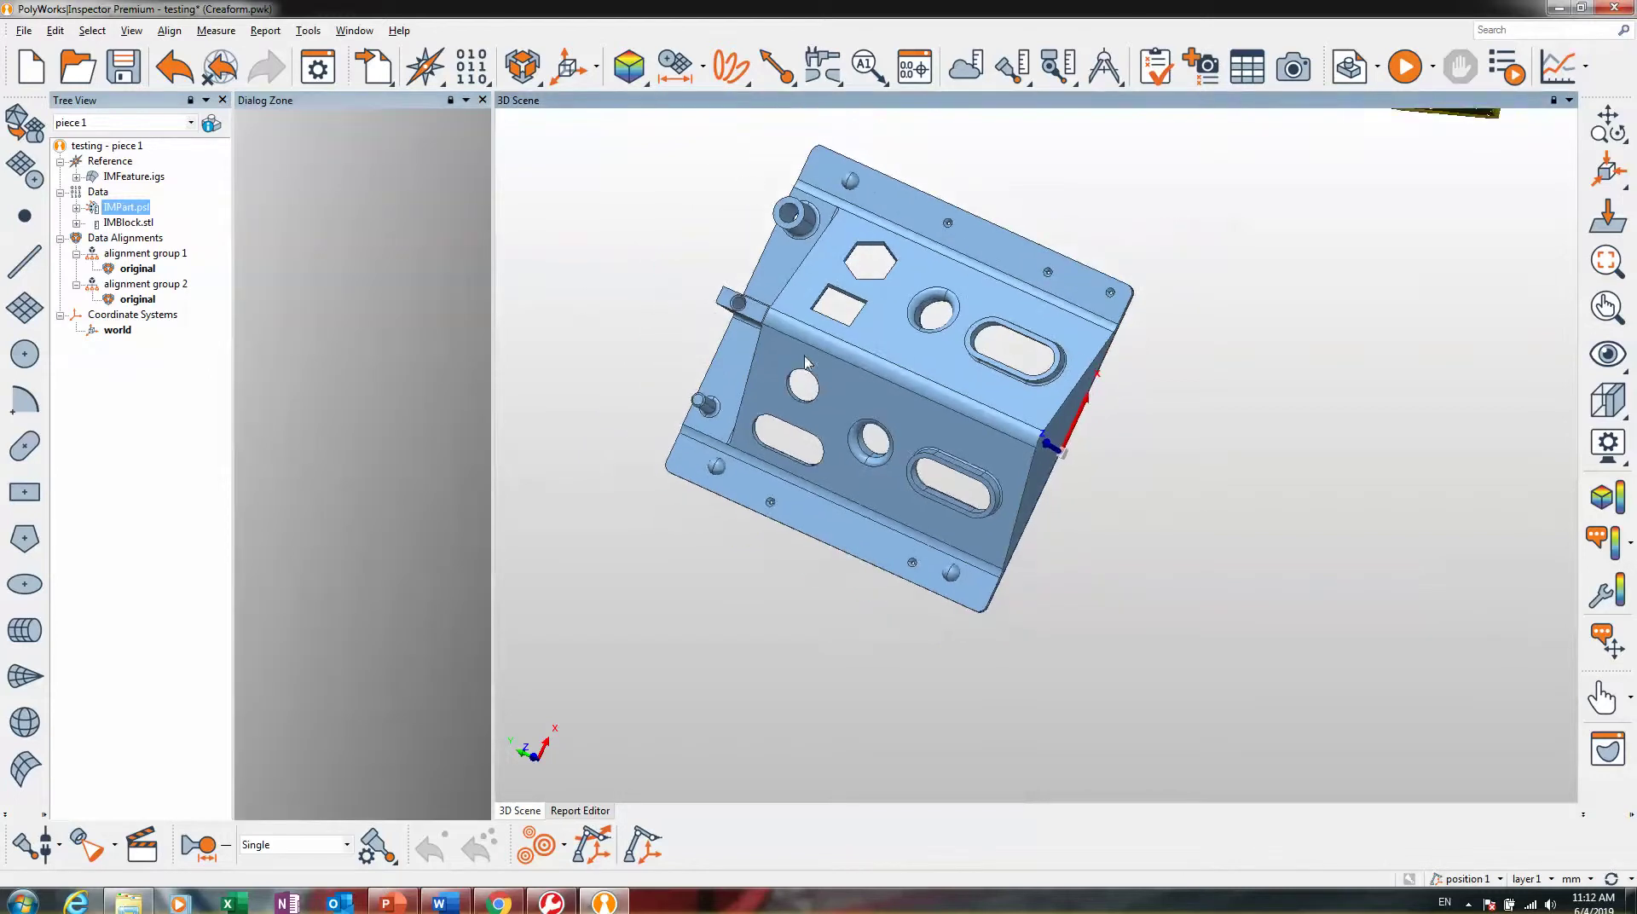
# - Review the feature types and the Pick on CAD Model settings for creating features, and close without picking any
pyautogui.click(669, 79)
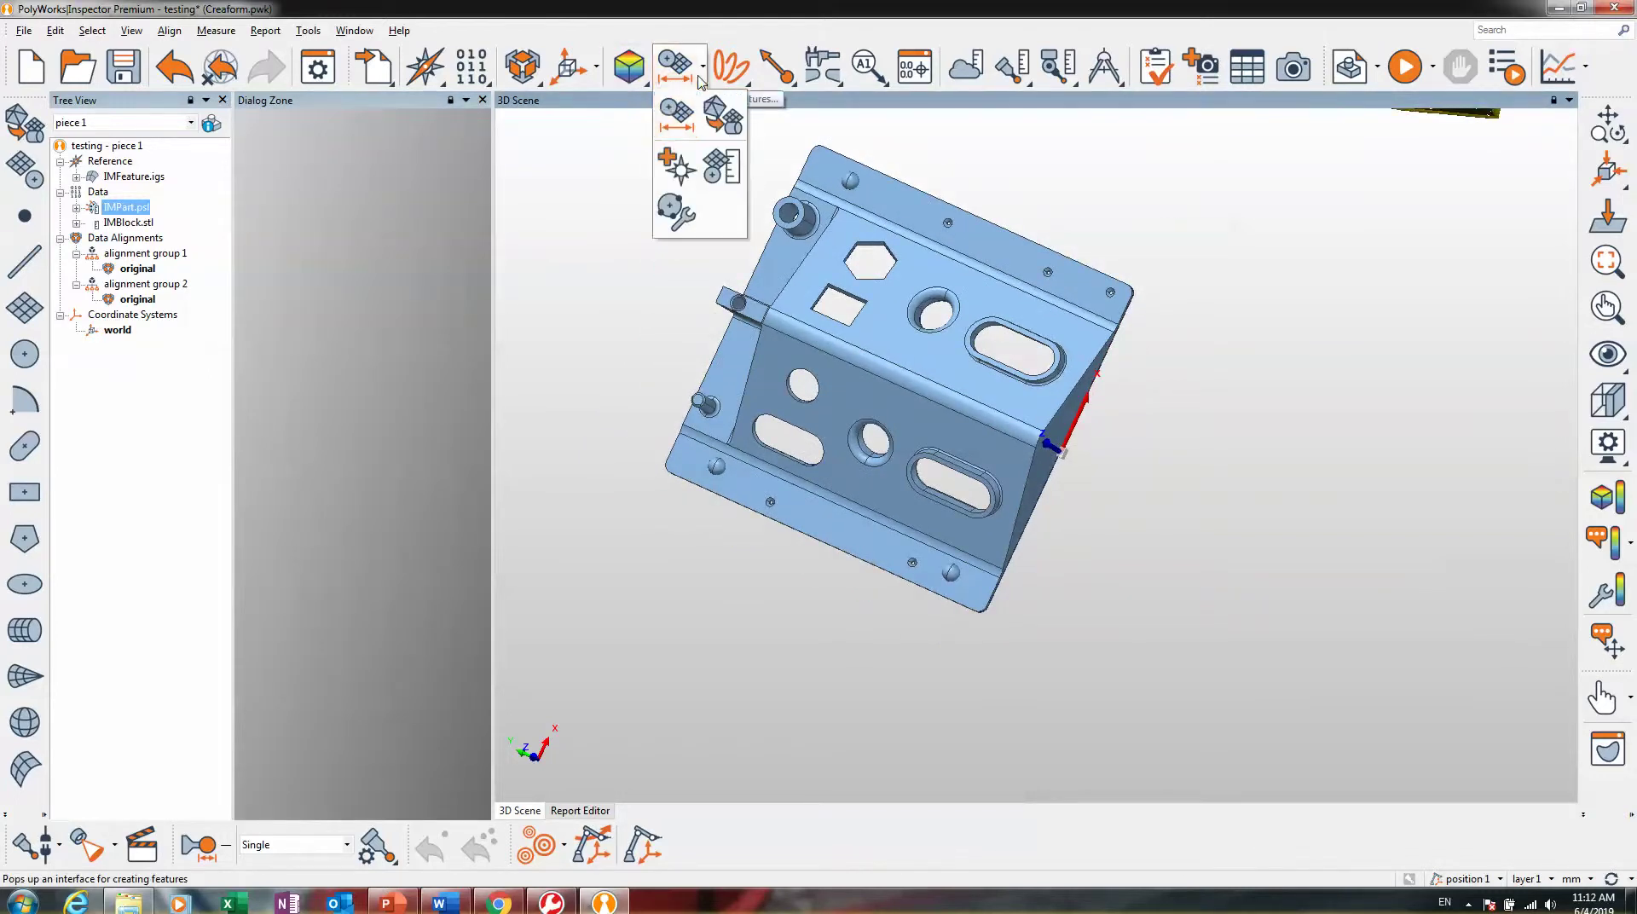
pyautogui.click(685, 119)
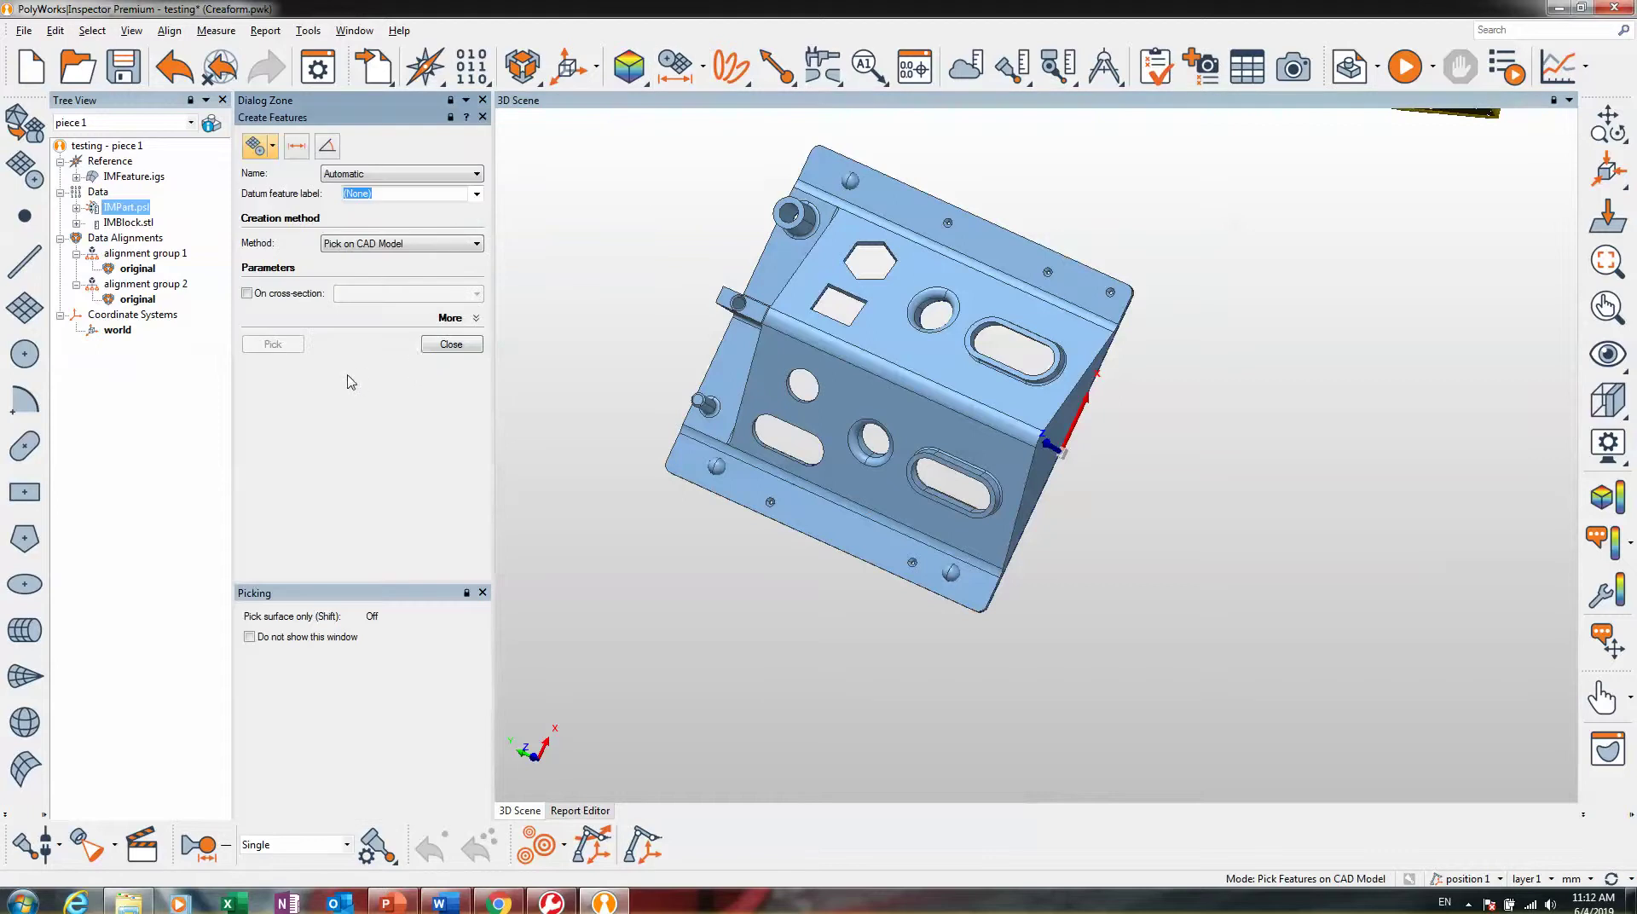
pyautogui.click(272, 147)
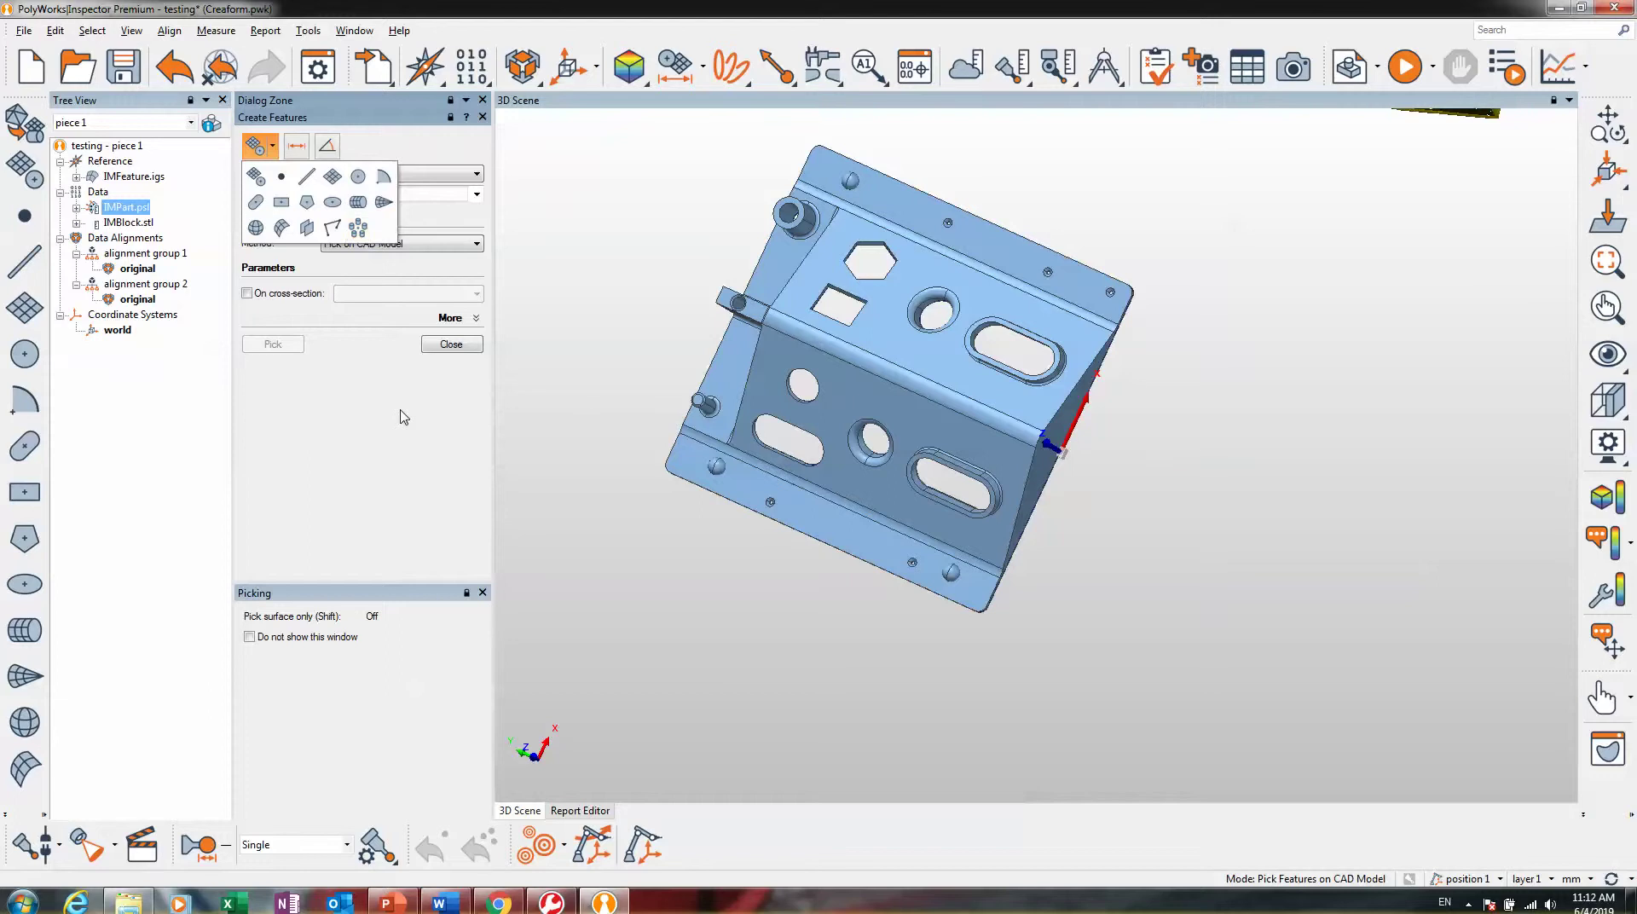
pyautogui.click(455, 340)
pyautogui.click(452, 345)
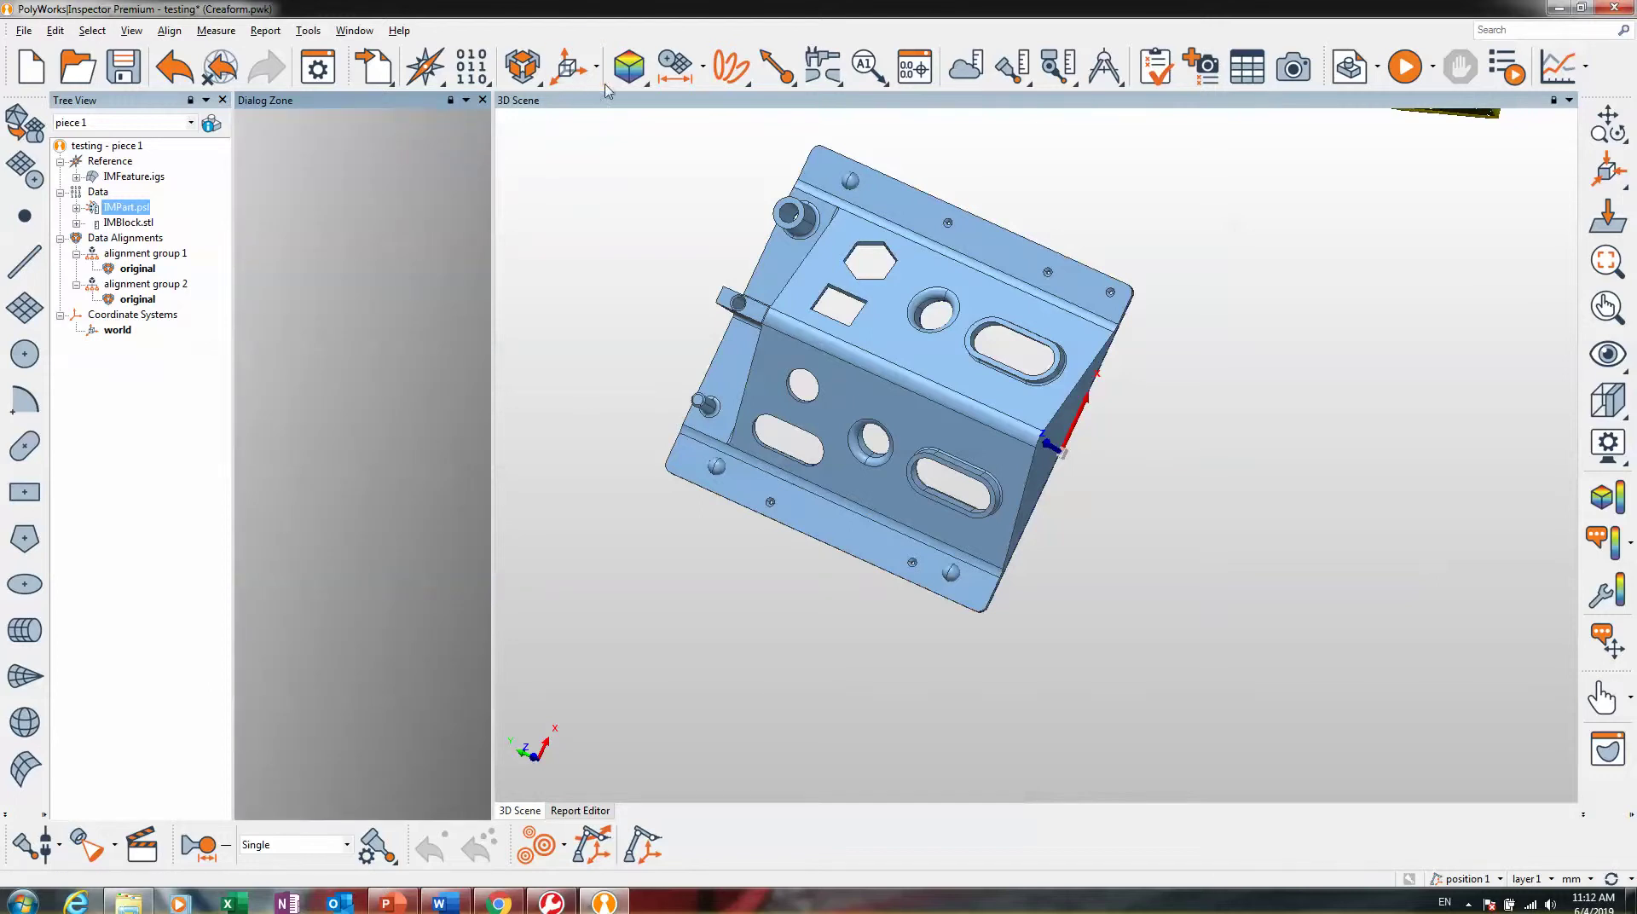
# - Reopen feature creation, look over the individual feature creation commands, and close it again
pyautogui.click(746, 82)
pyautogui.click(697, 79)
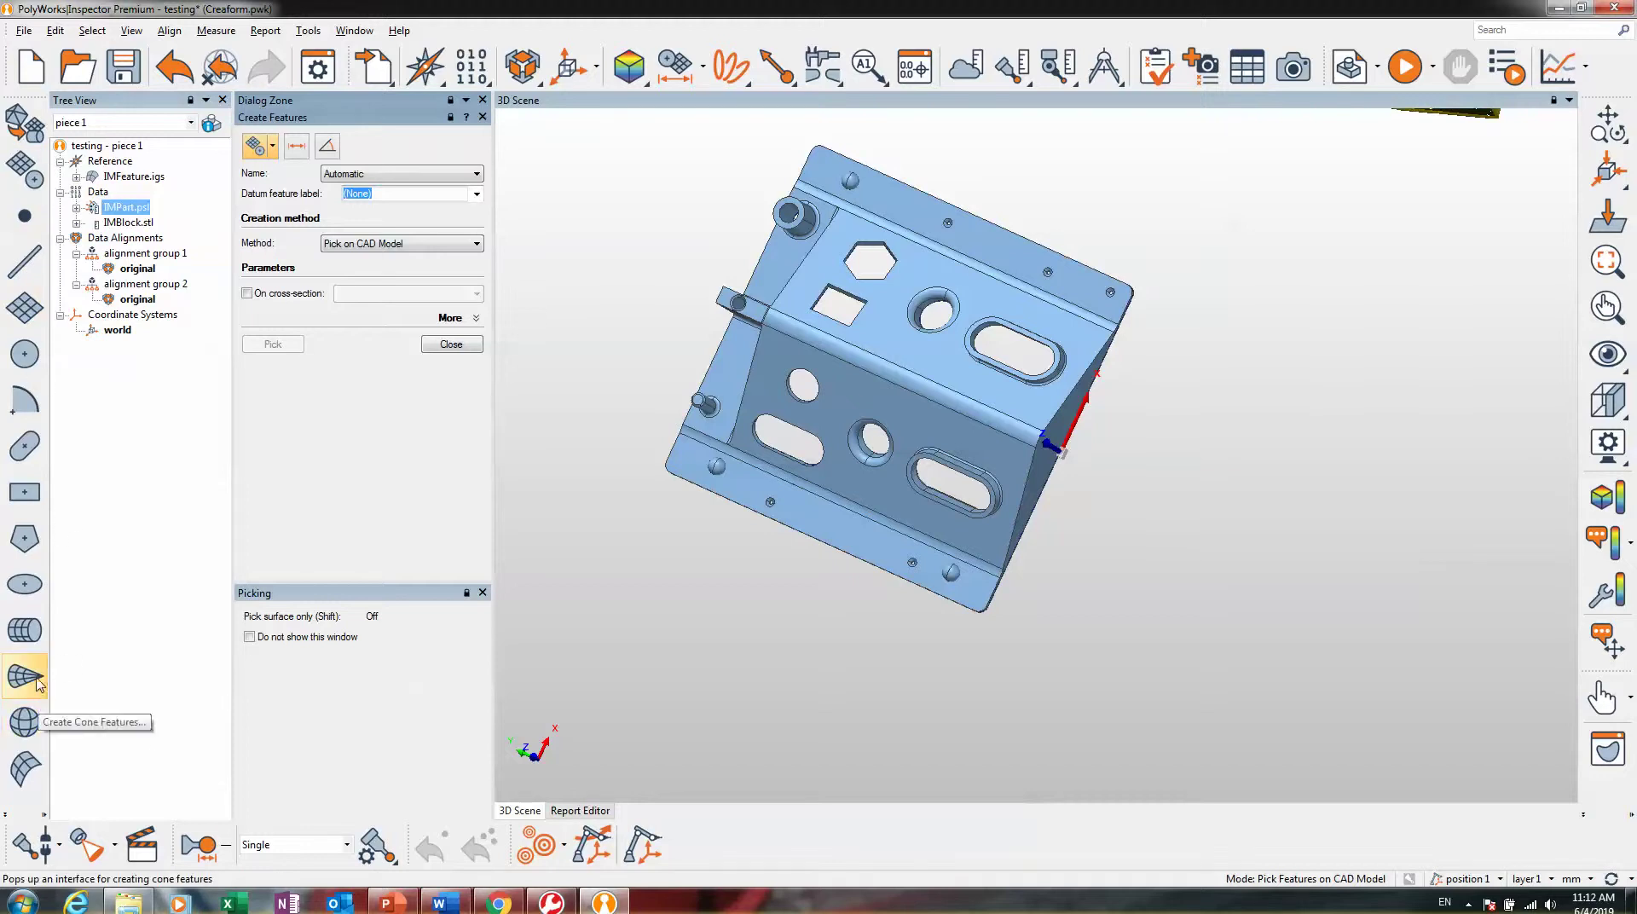
pyautogui.click(461, 347)
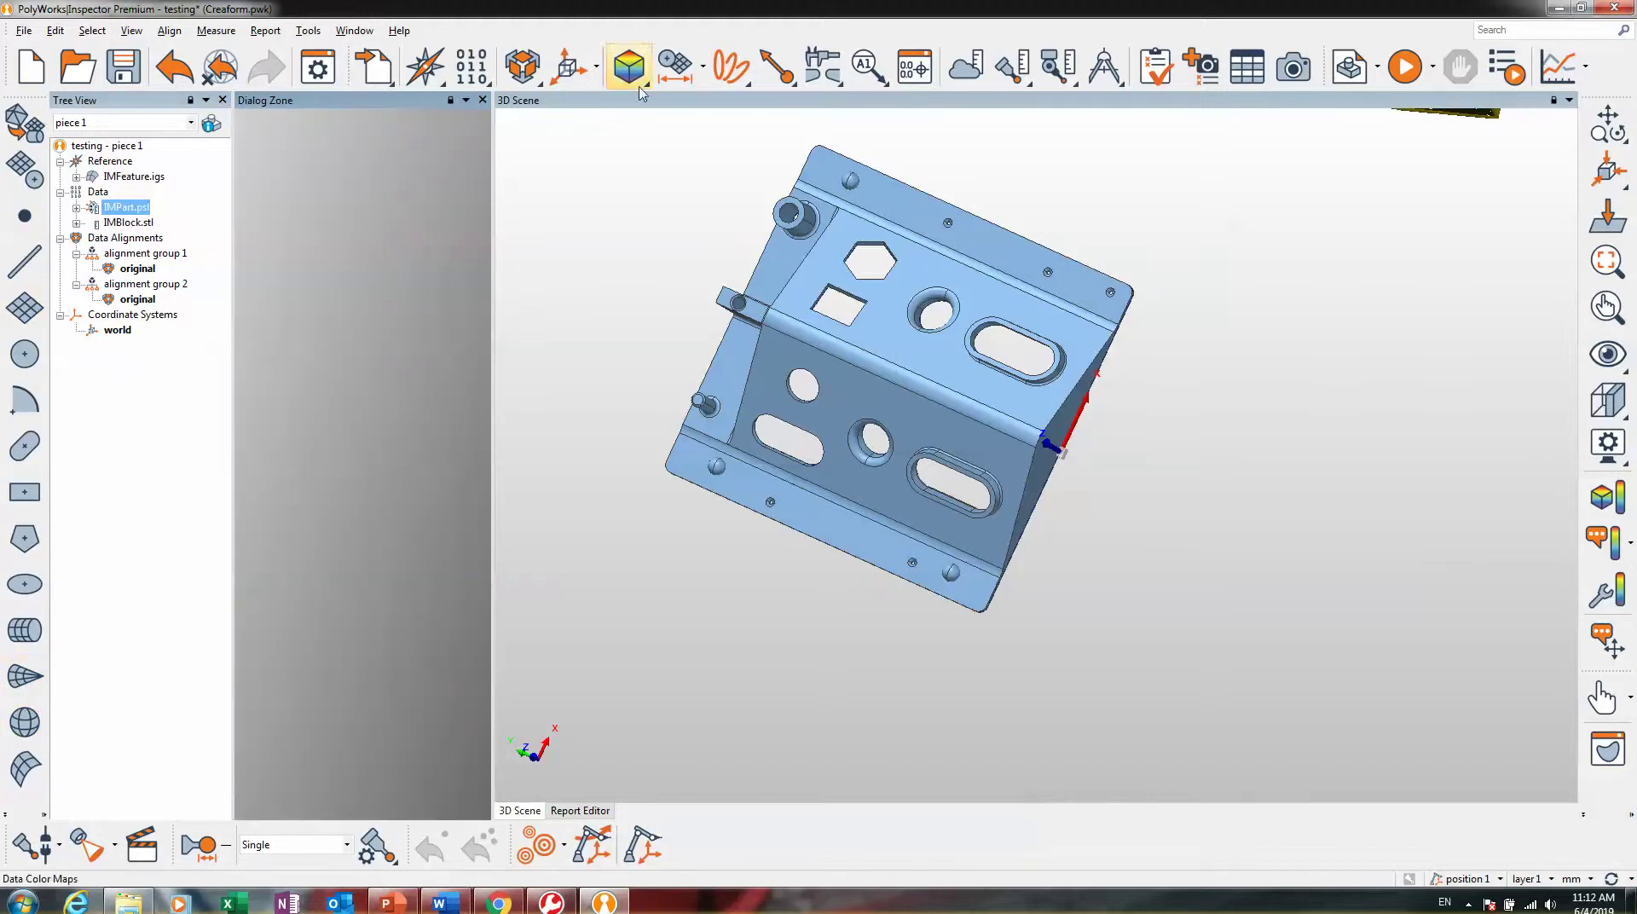
# - Examine the available cross-section, comparison point, gauge and reference target commands
pyautogui.click(732, 77)
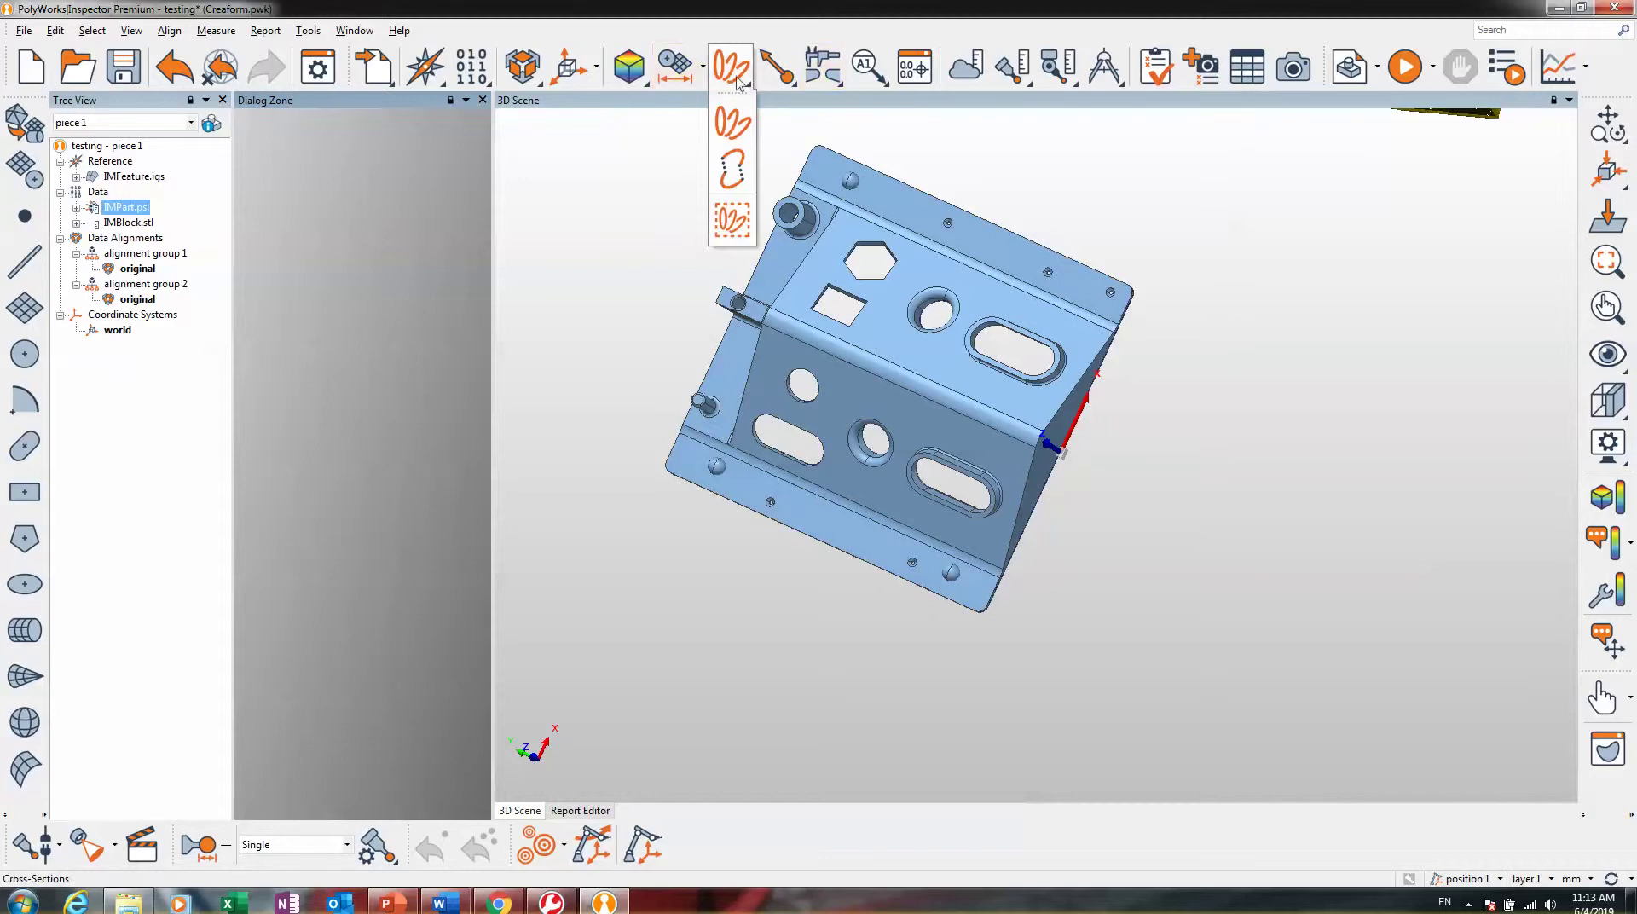
pyautogui.click(789, 72)
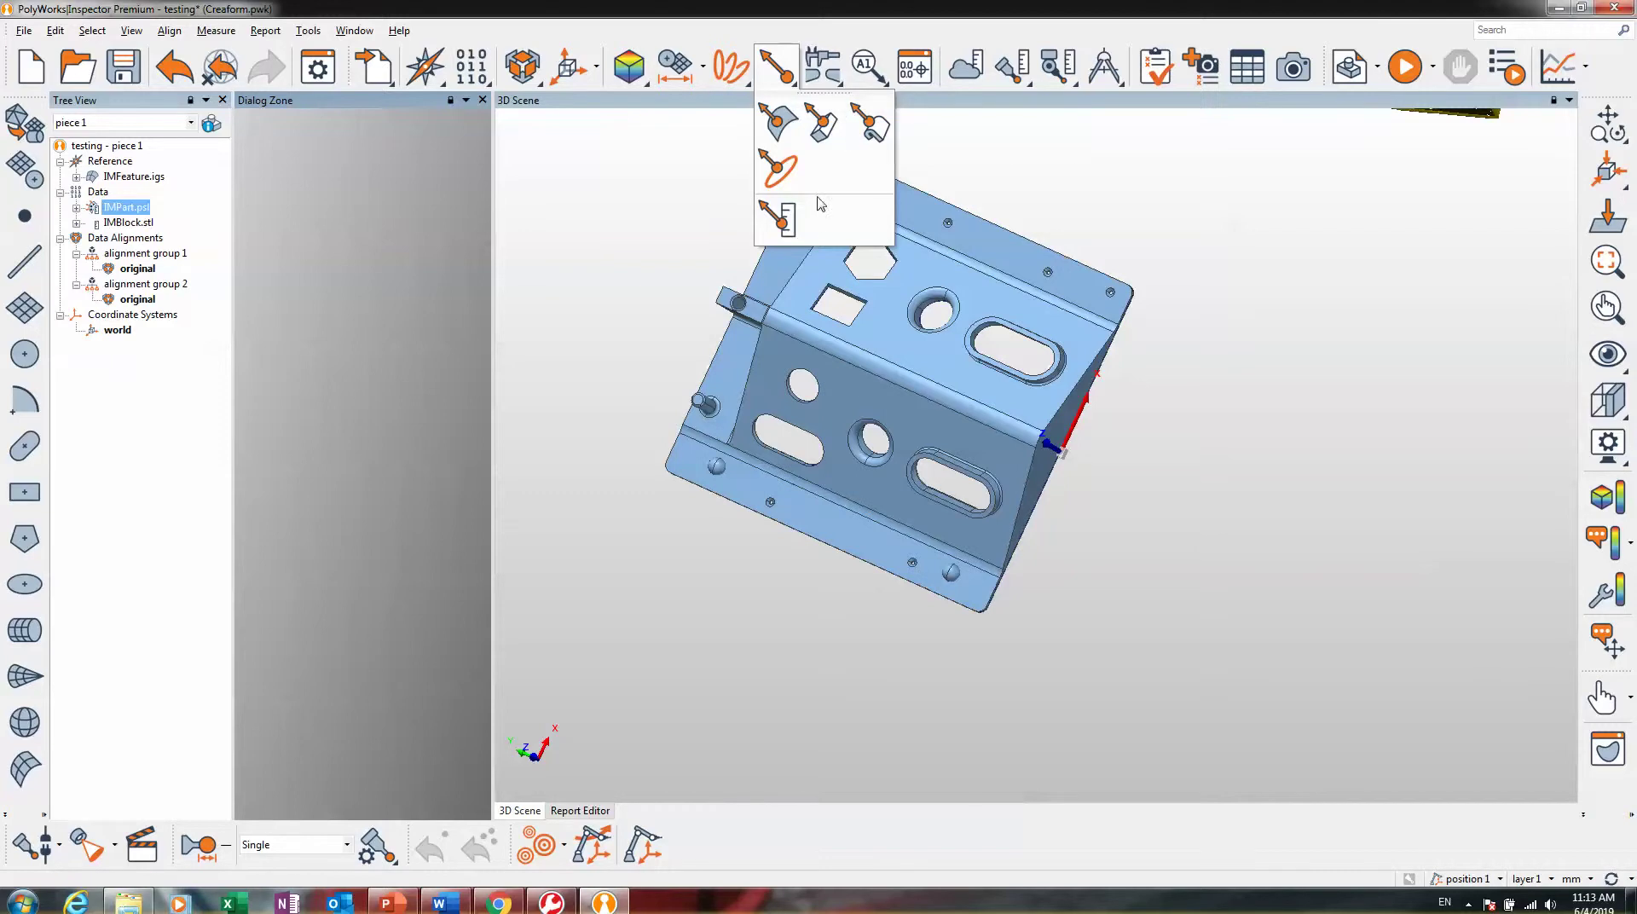
pyautogui.click(835, 81)
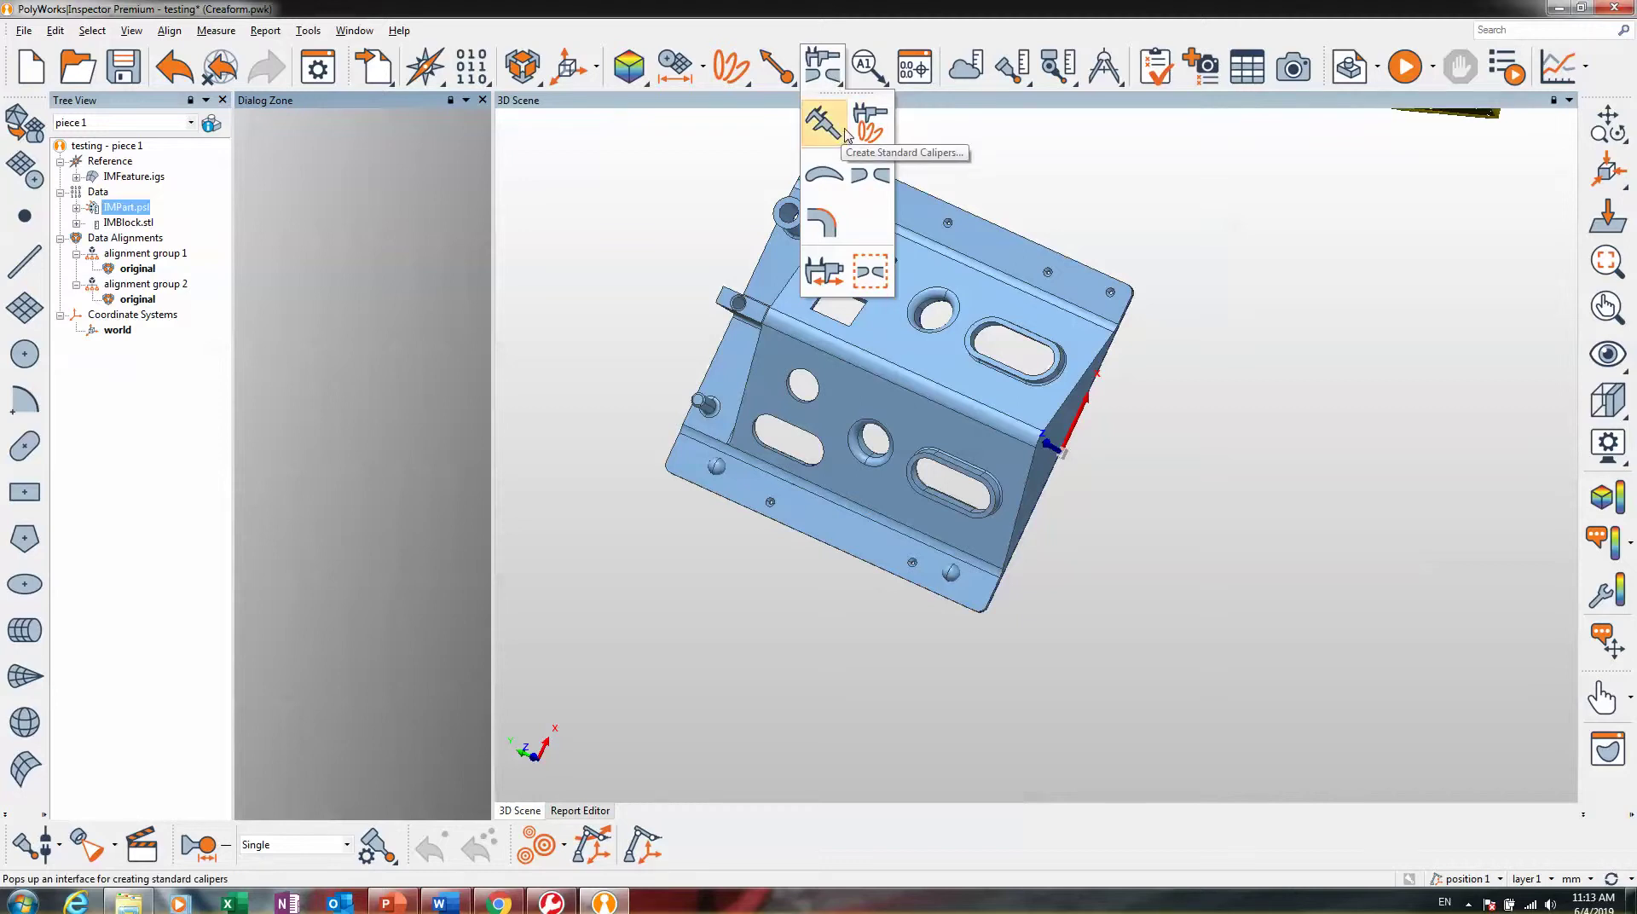
pyautogui.click(880, 79)
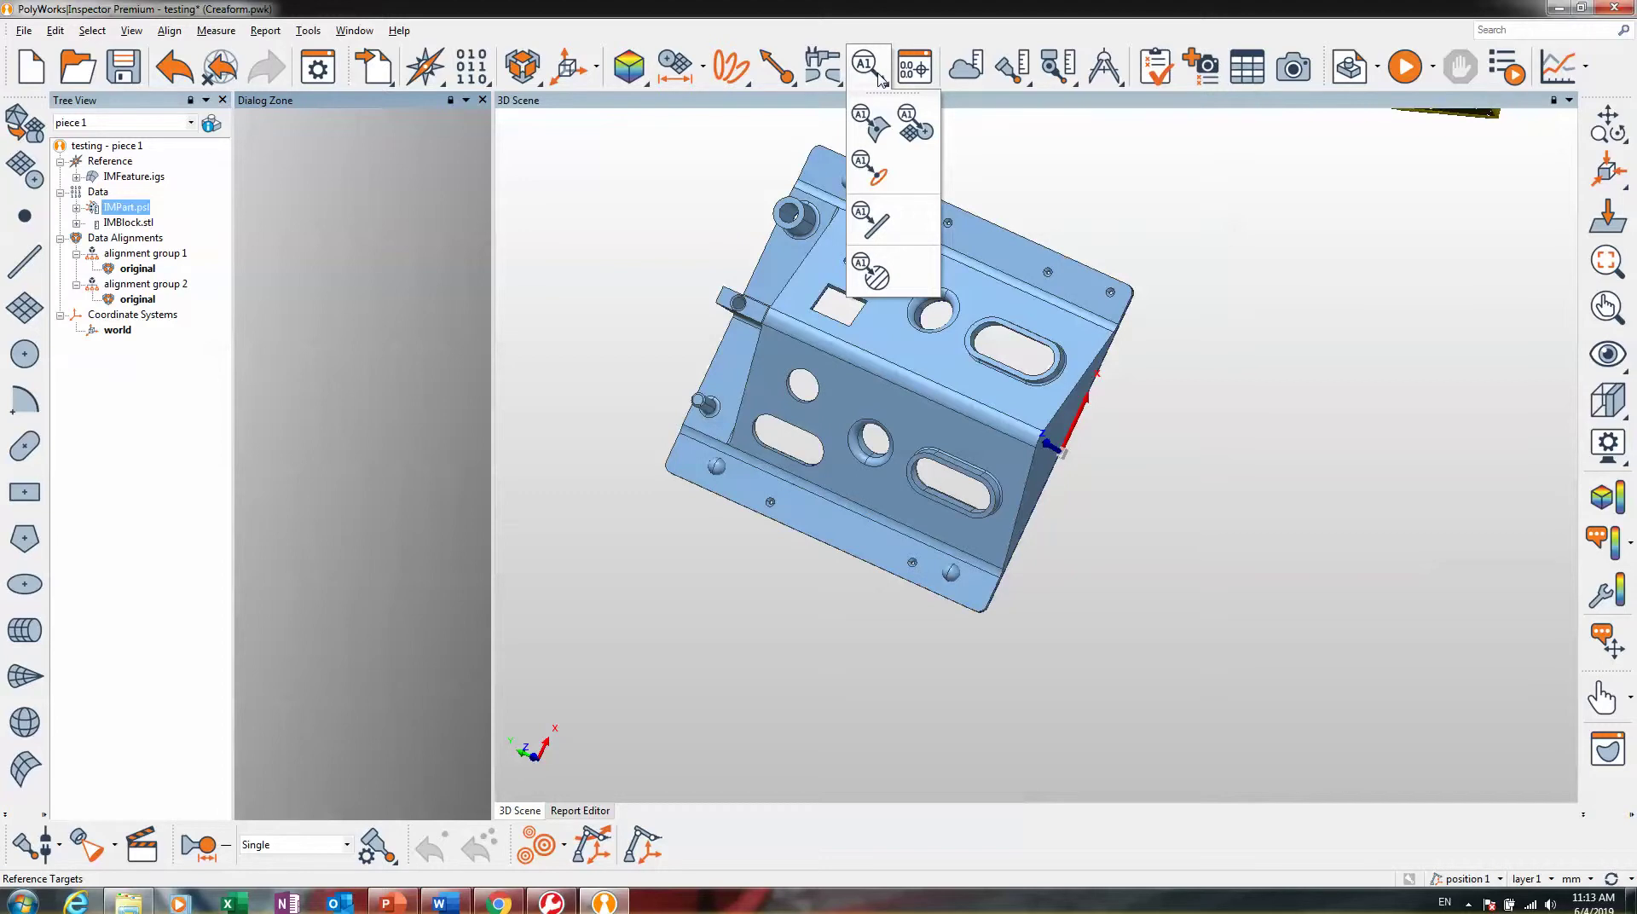
# - Display the Geometry Controls window below the 3D scene
pyautogui.click(914, 68)
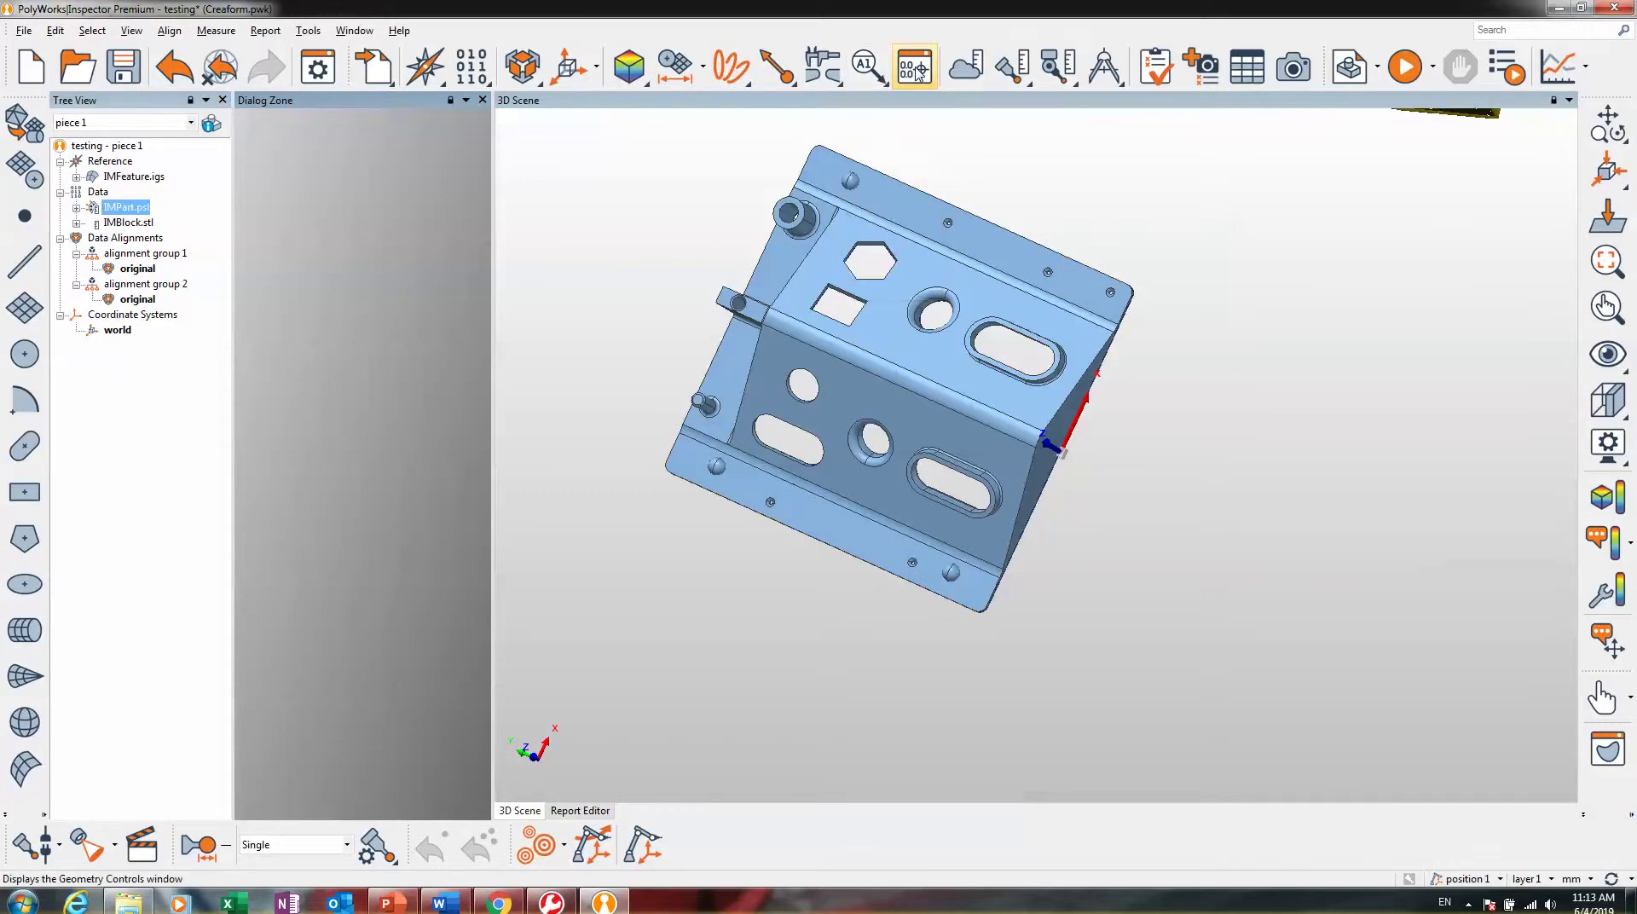
pyautogui.click(917, 70)
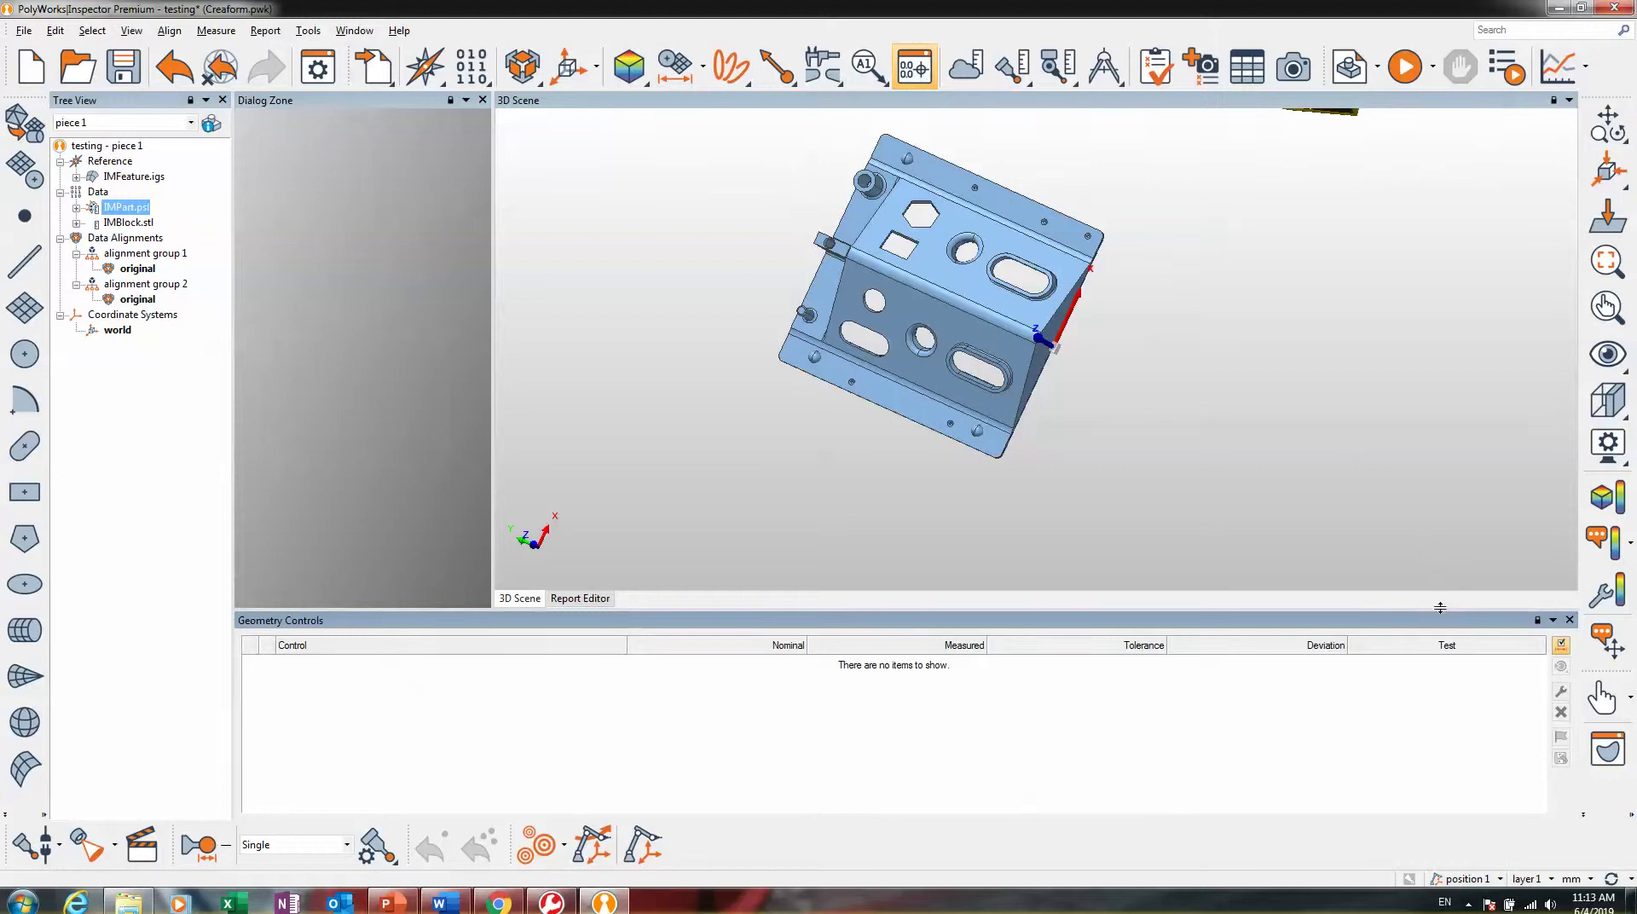
# - Enlarge the Geometry Controls window upward and toggle its display off and back on
pyautogui.moveTo(1447, 612); pyautogui.dragTo(1447, 509)
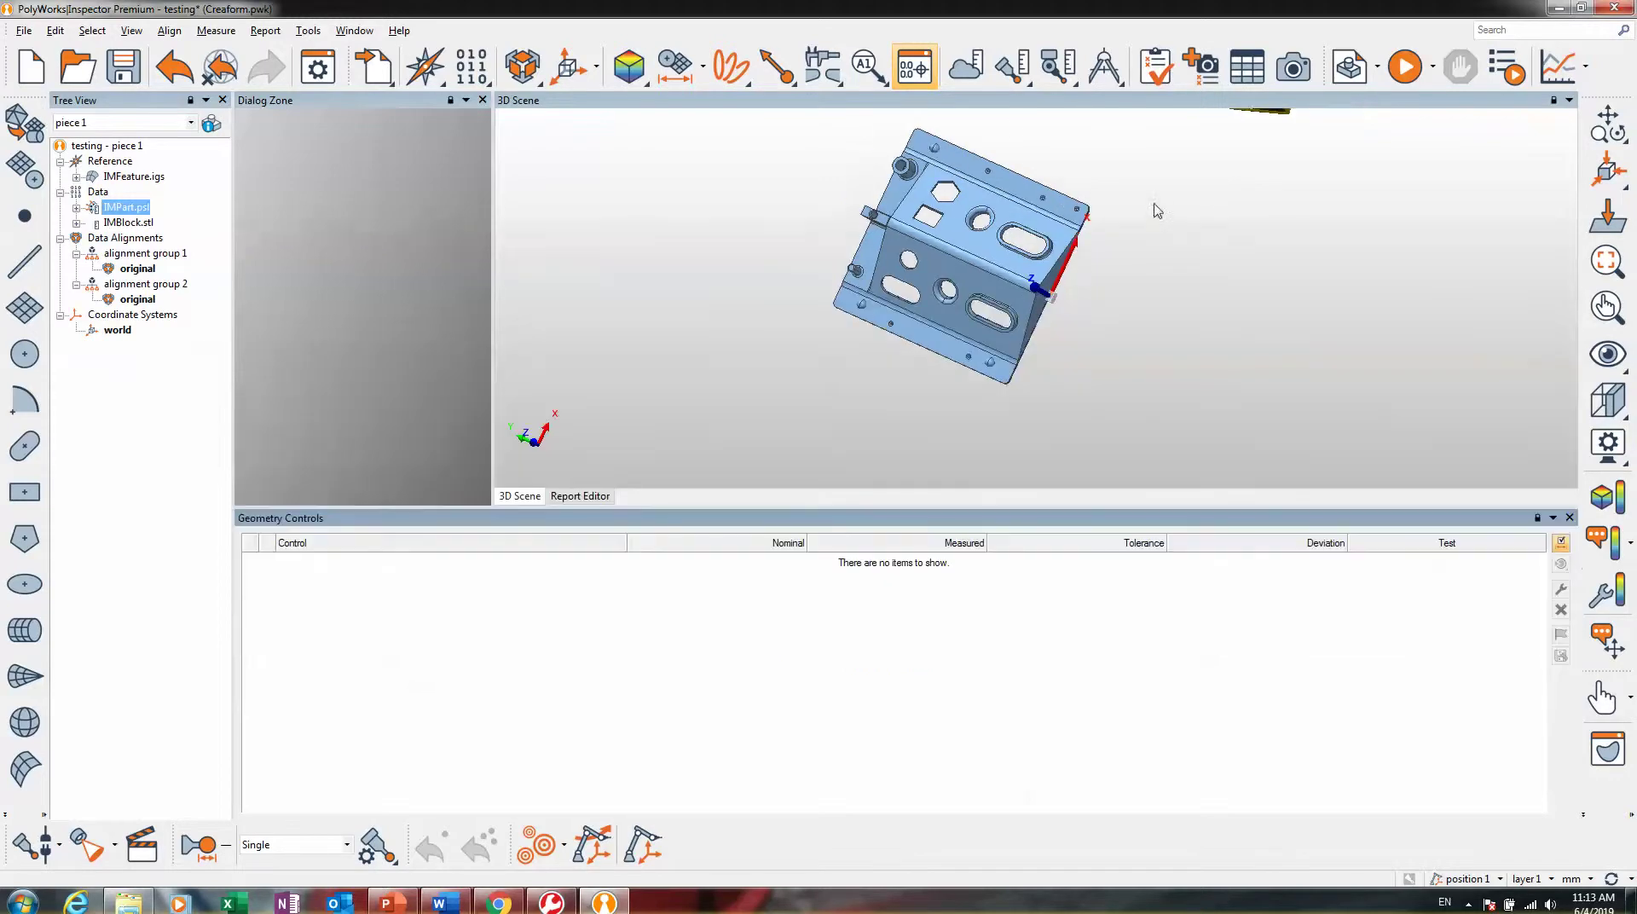
pyautogui.click(915, 68)
pyautogui.click(914, 69)
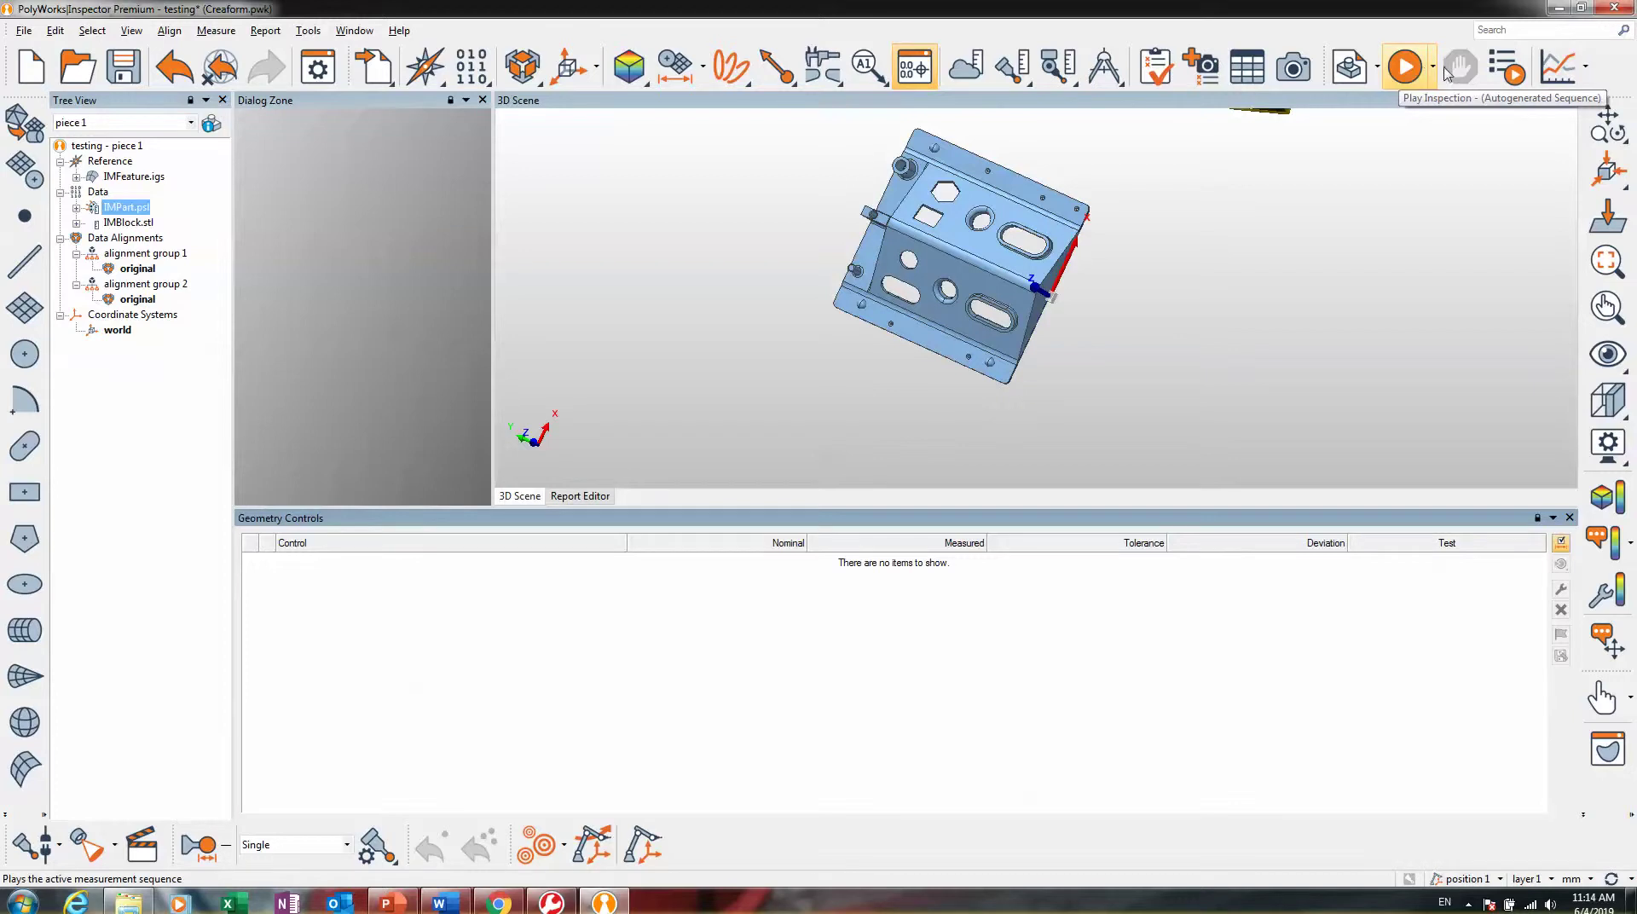
# - Look over the Sequence Editor, and close both it and the Geometry Controls window
pyautogui.click(1502, 80)
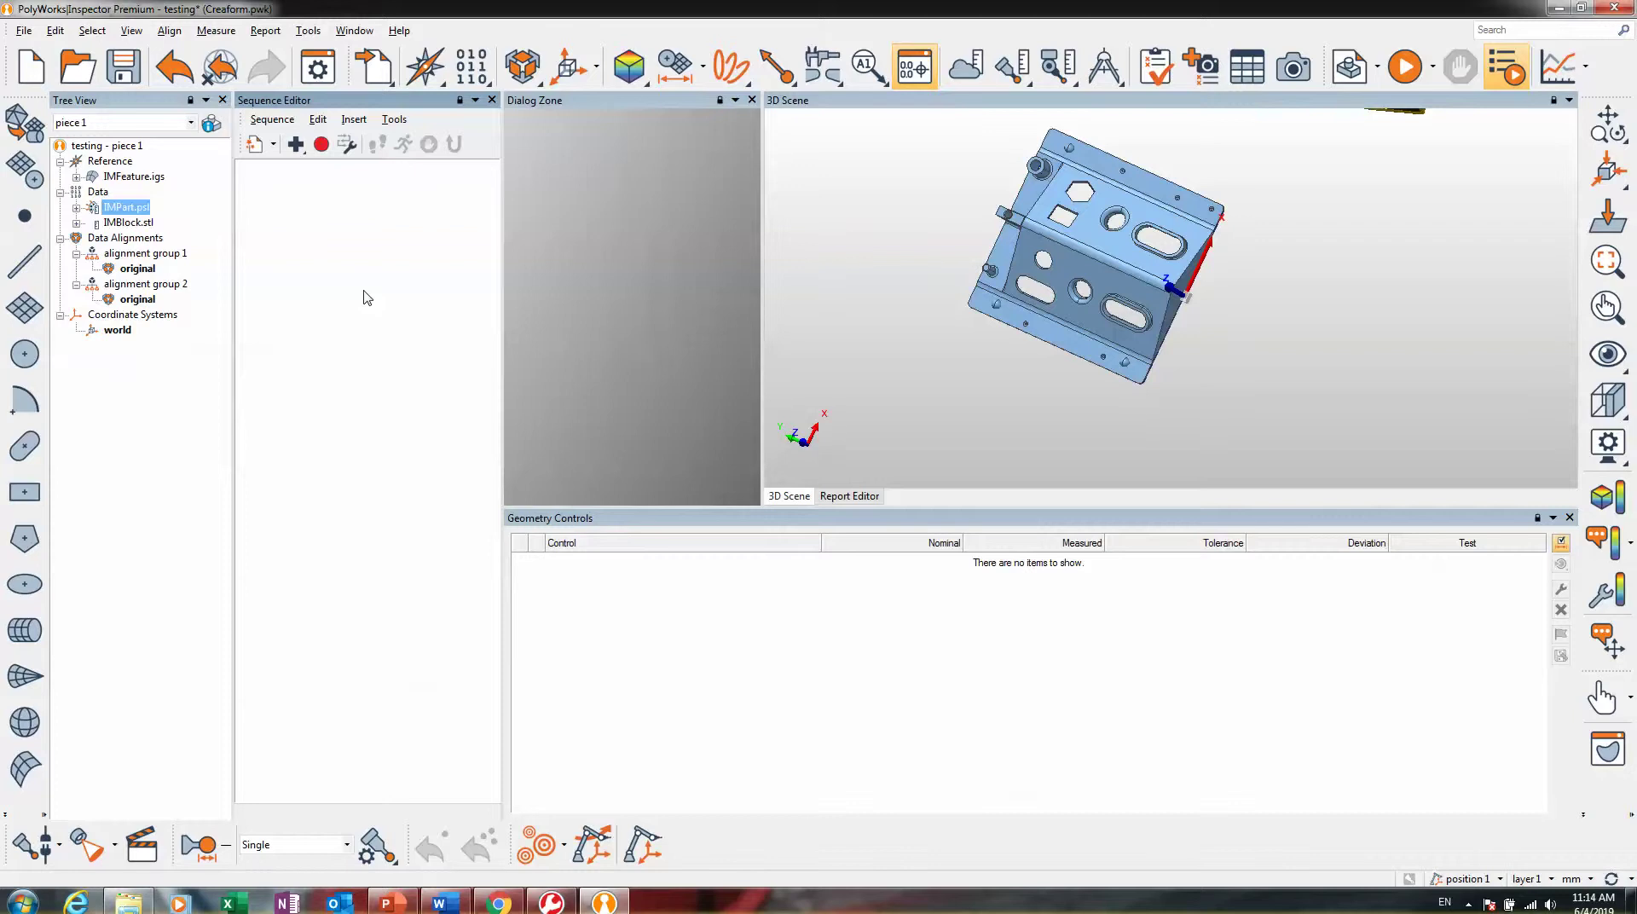
pyautogui.click(491, 99)
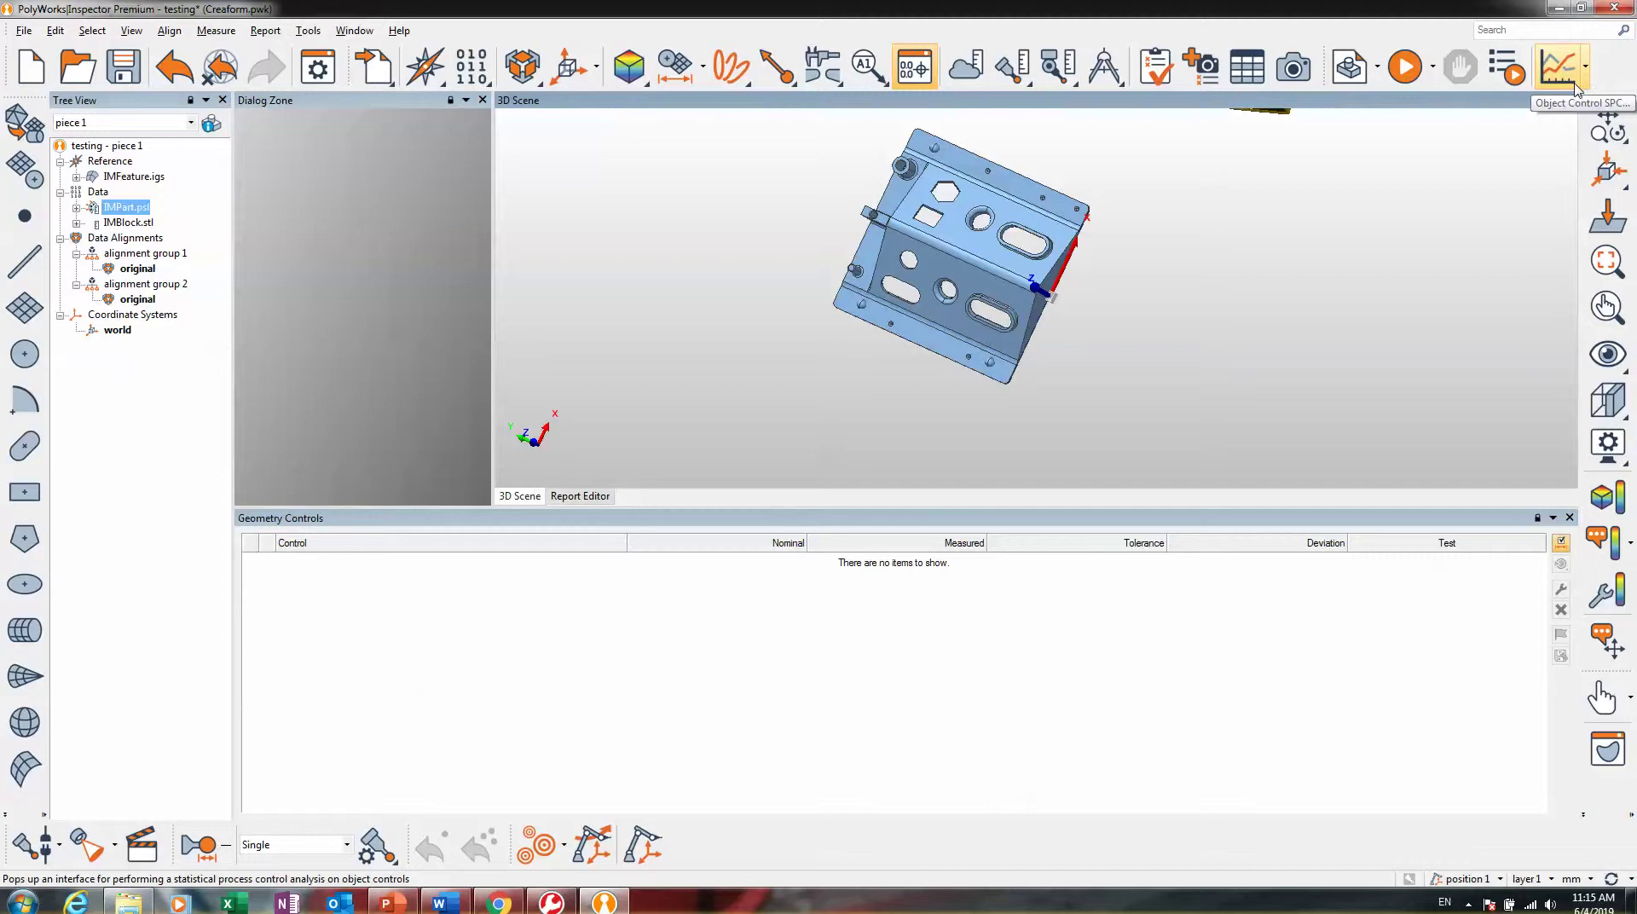
pyautogui.click(1569, 517)
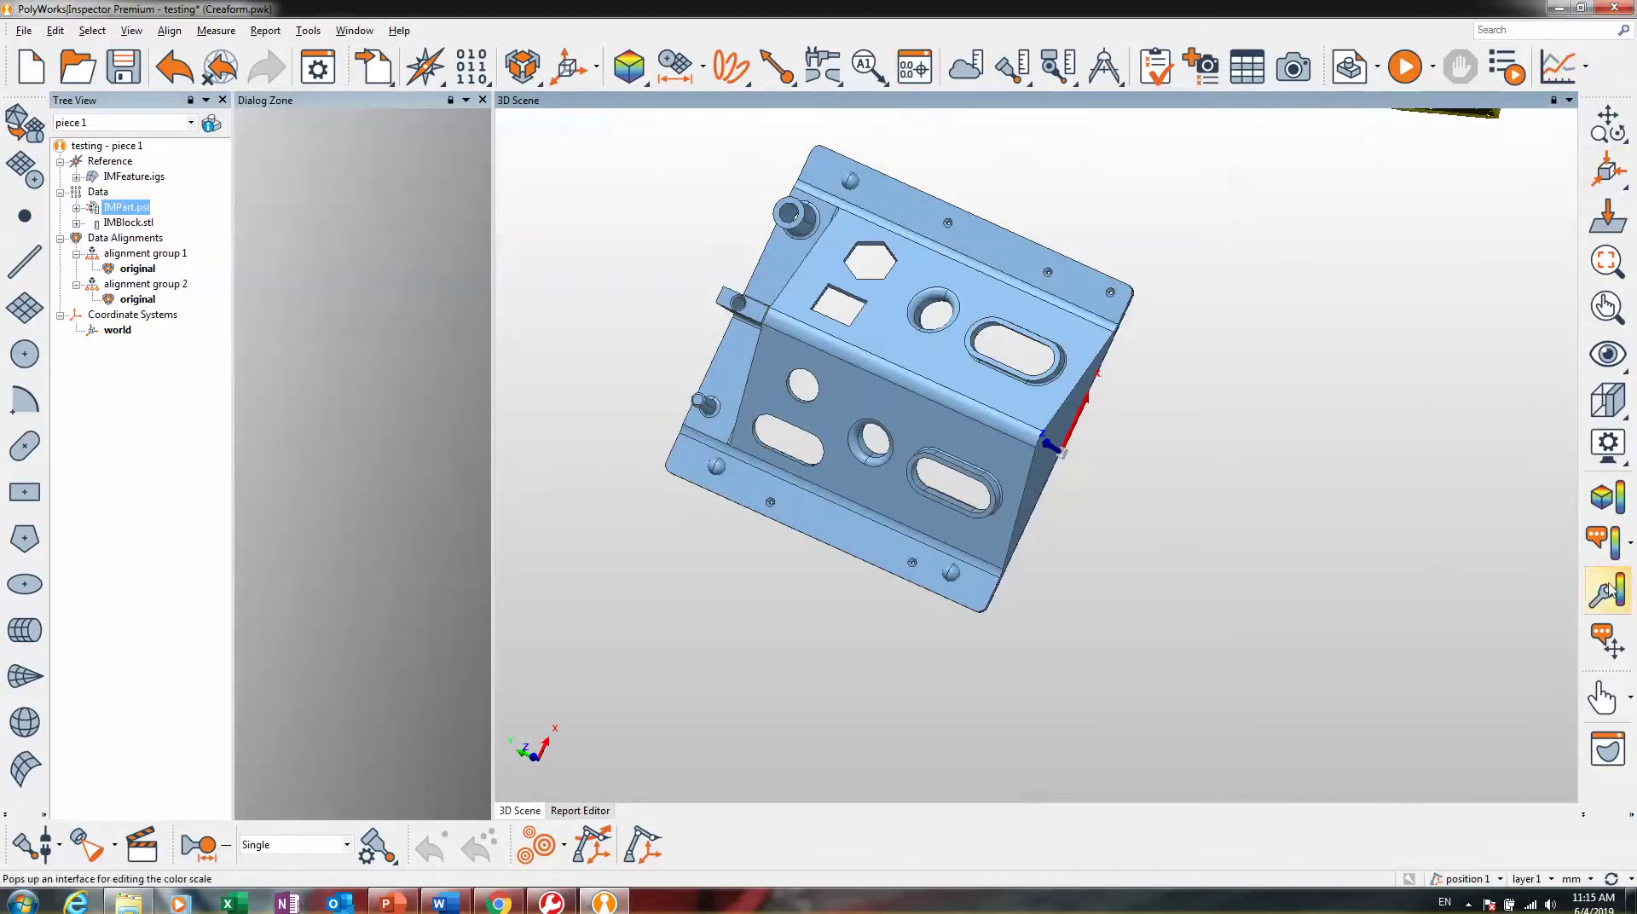
# - Rotate, pan, zoom and roll the bracket using the combined mouse behavior mode
pyautogui.click(1609, 139)
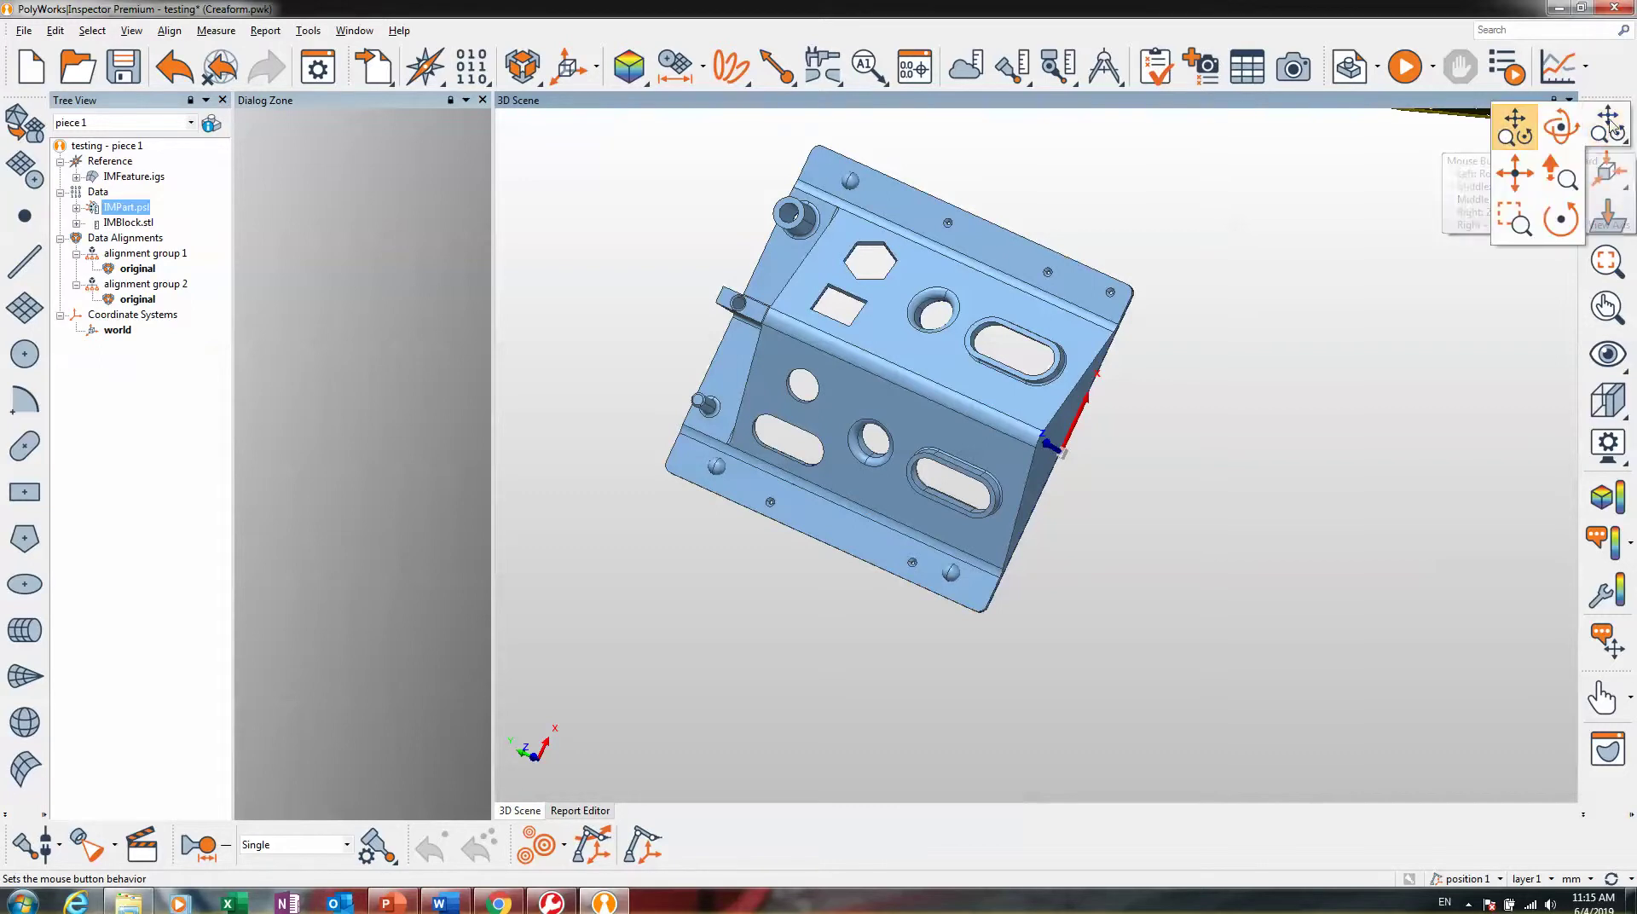
pyautogui.click(1524, 134)
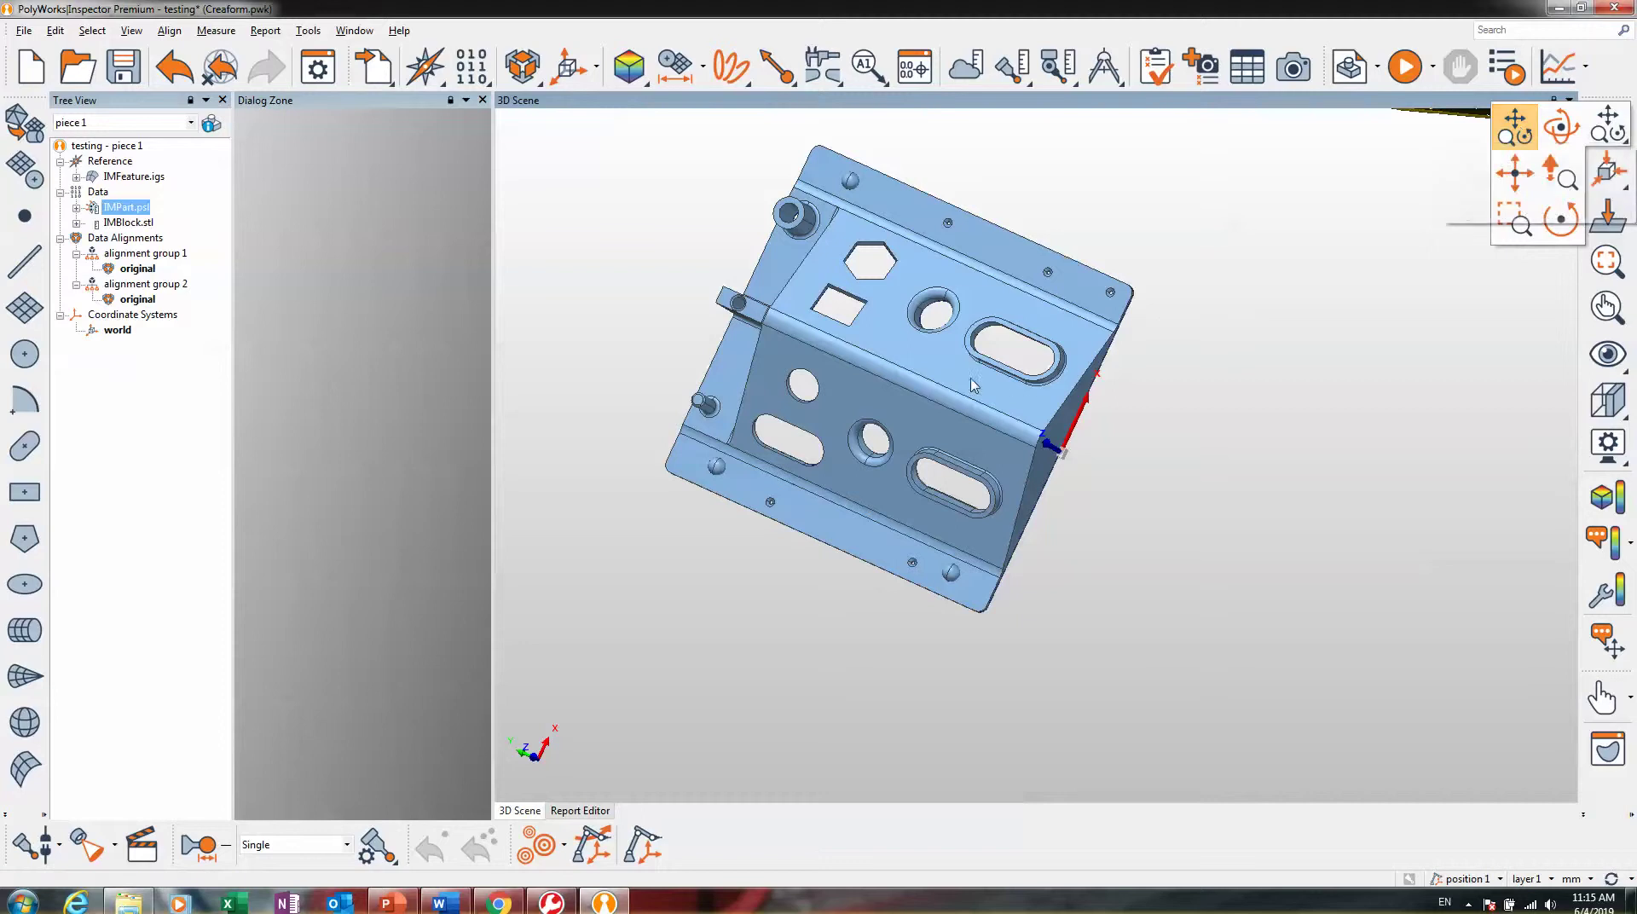
pyautogui.moveTo(944, 379); pyautogui.dragTo(974, 277)
pyautogui.moveTo(973, 268)
pyautogui.mouseDown(button='right')
pyautogui.moveTo(943, 467)
pyautogui.moveTo(977, 270)
pyautogui.mouseUp(button='right')
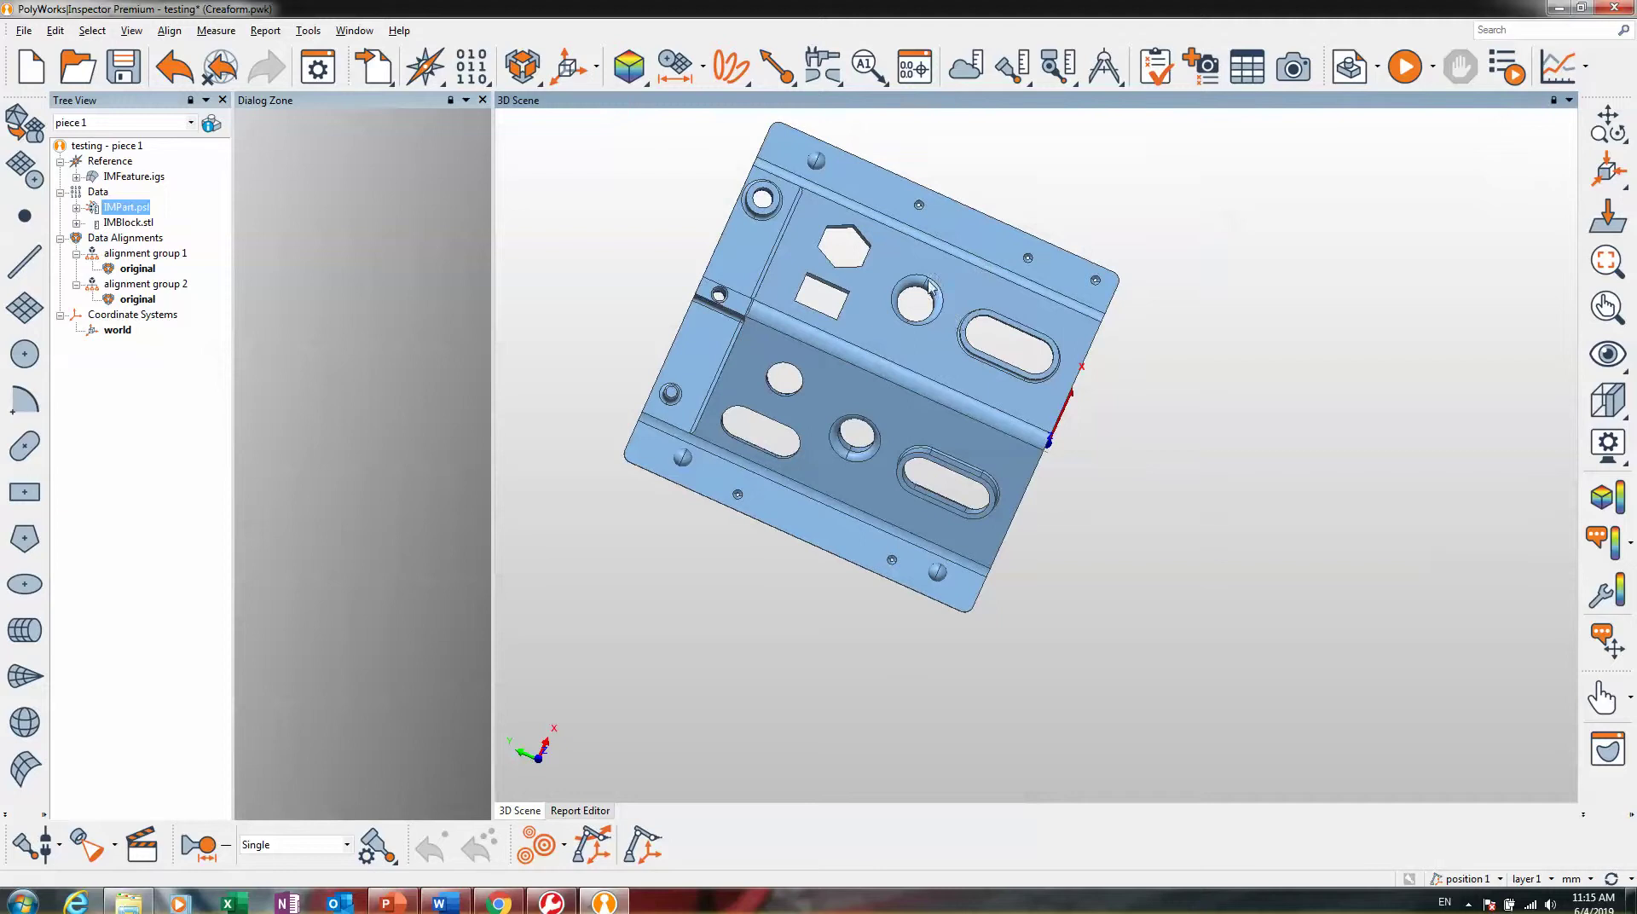
pyautogui.moveTo(926, 284); pyautogui.dragTo(1035, 298, button='middle')
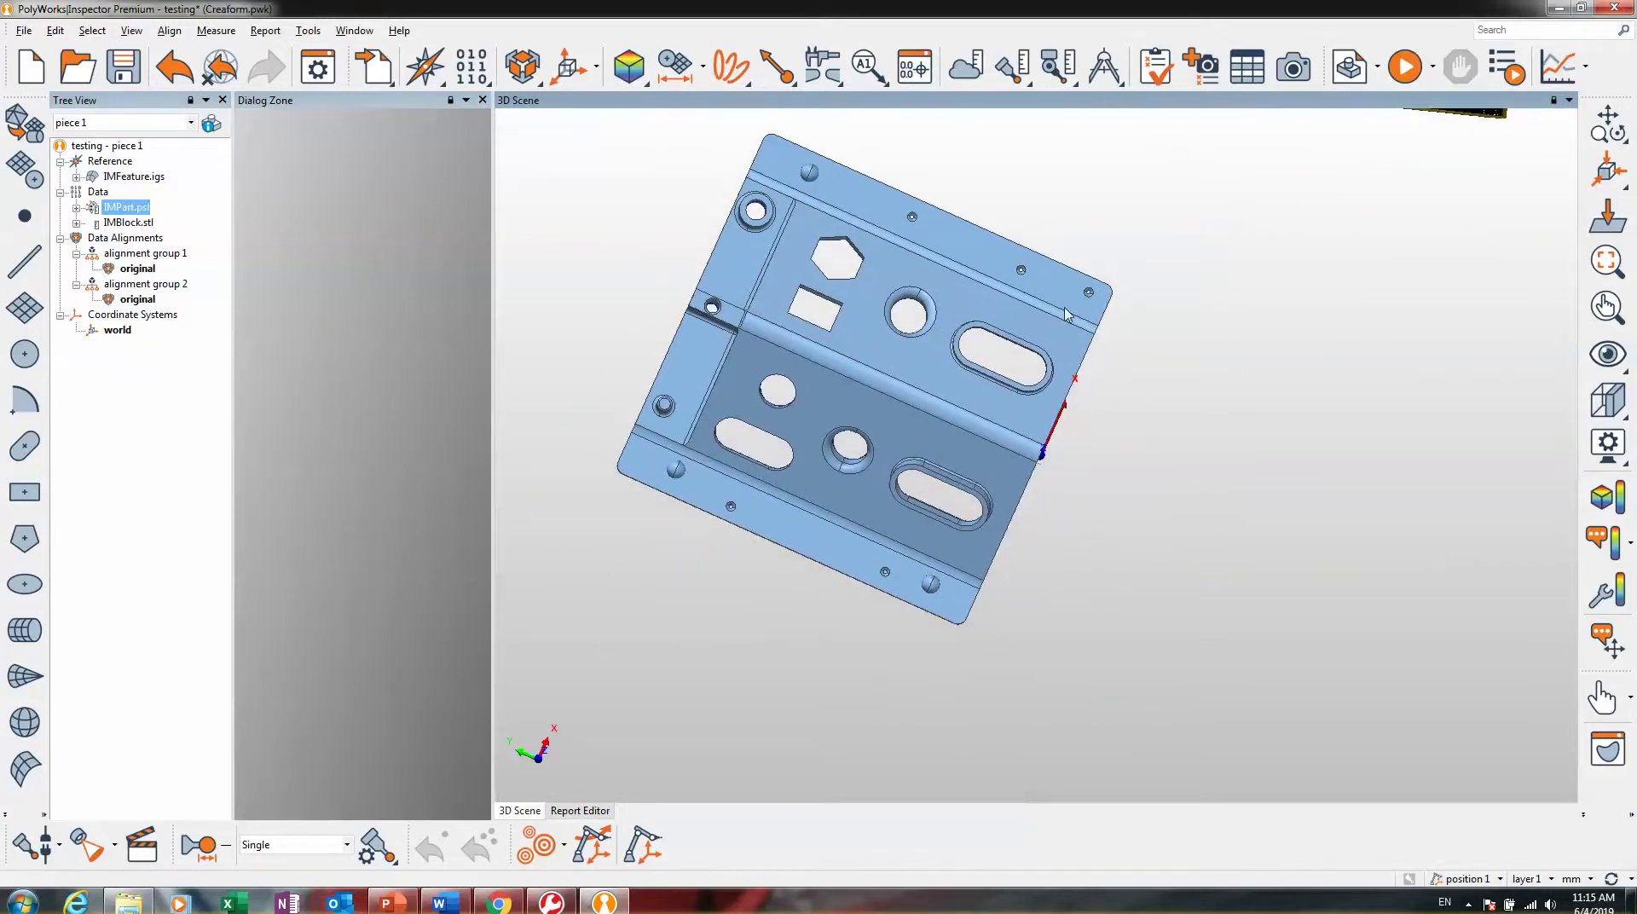
pyautogui.moveTo(1072, 309); pyautogui.dragTo(1100, 355)
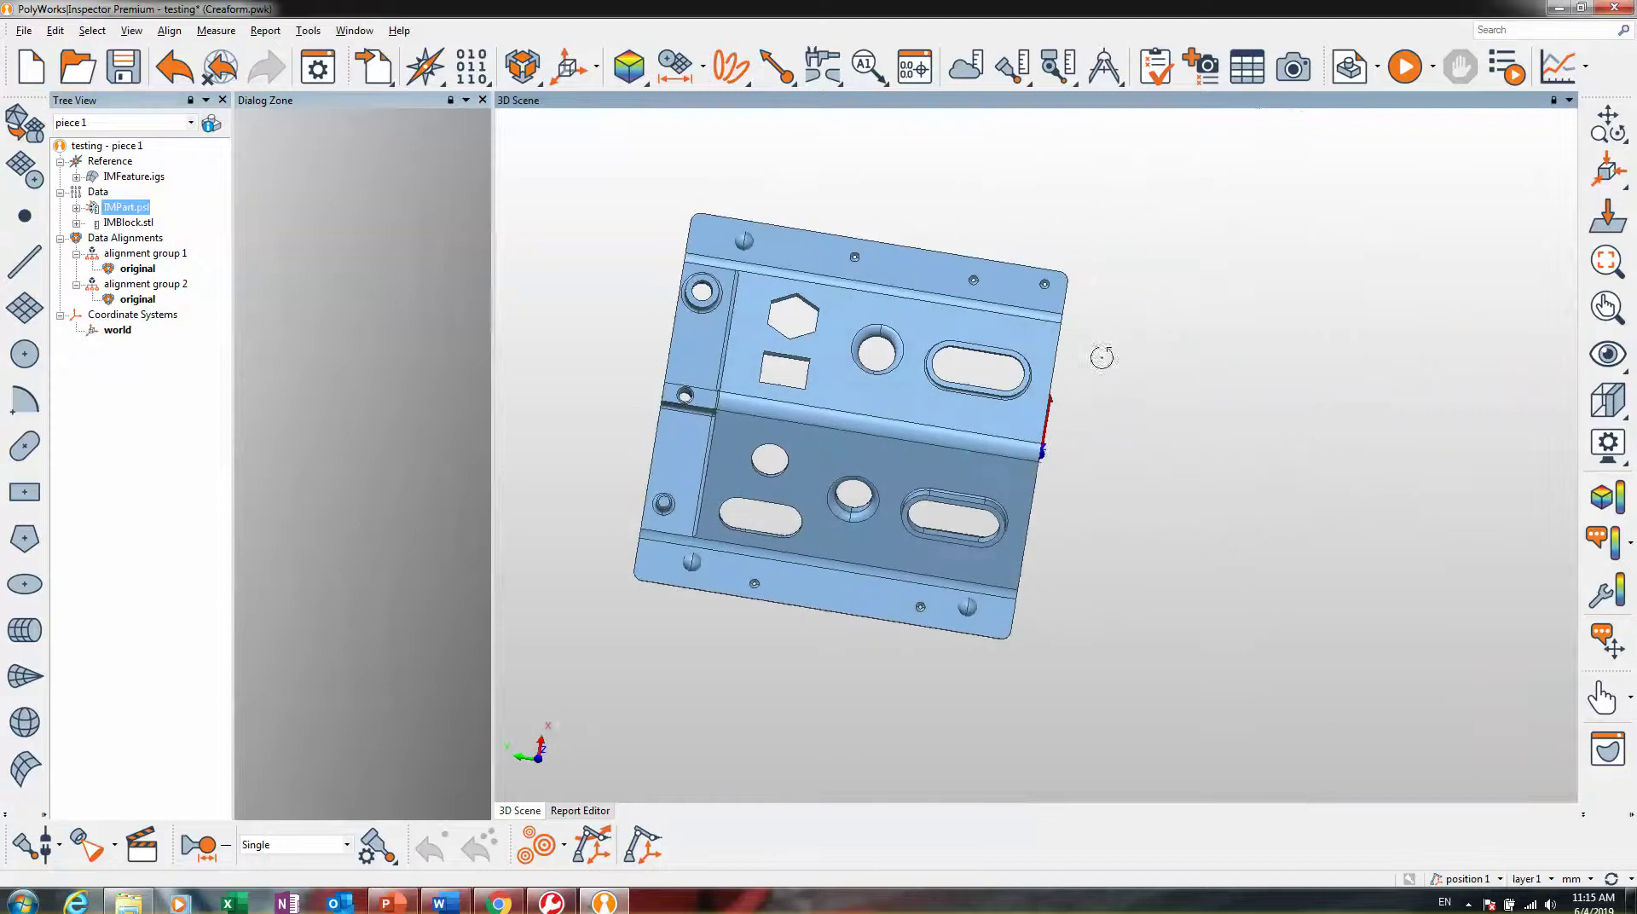
# - Rotate the bracket with mouse behavior restricted to Rotation Only, and switch the mouse to translation only
pyautogui.click(1598, 141)
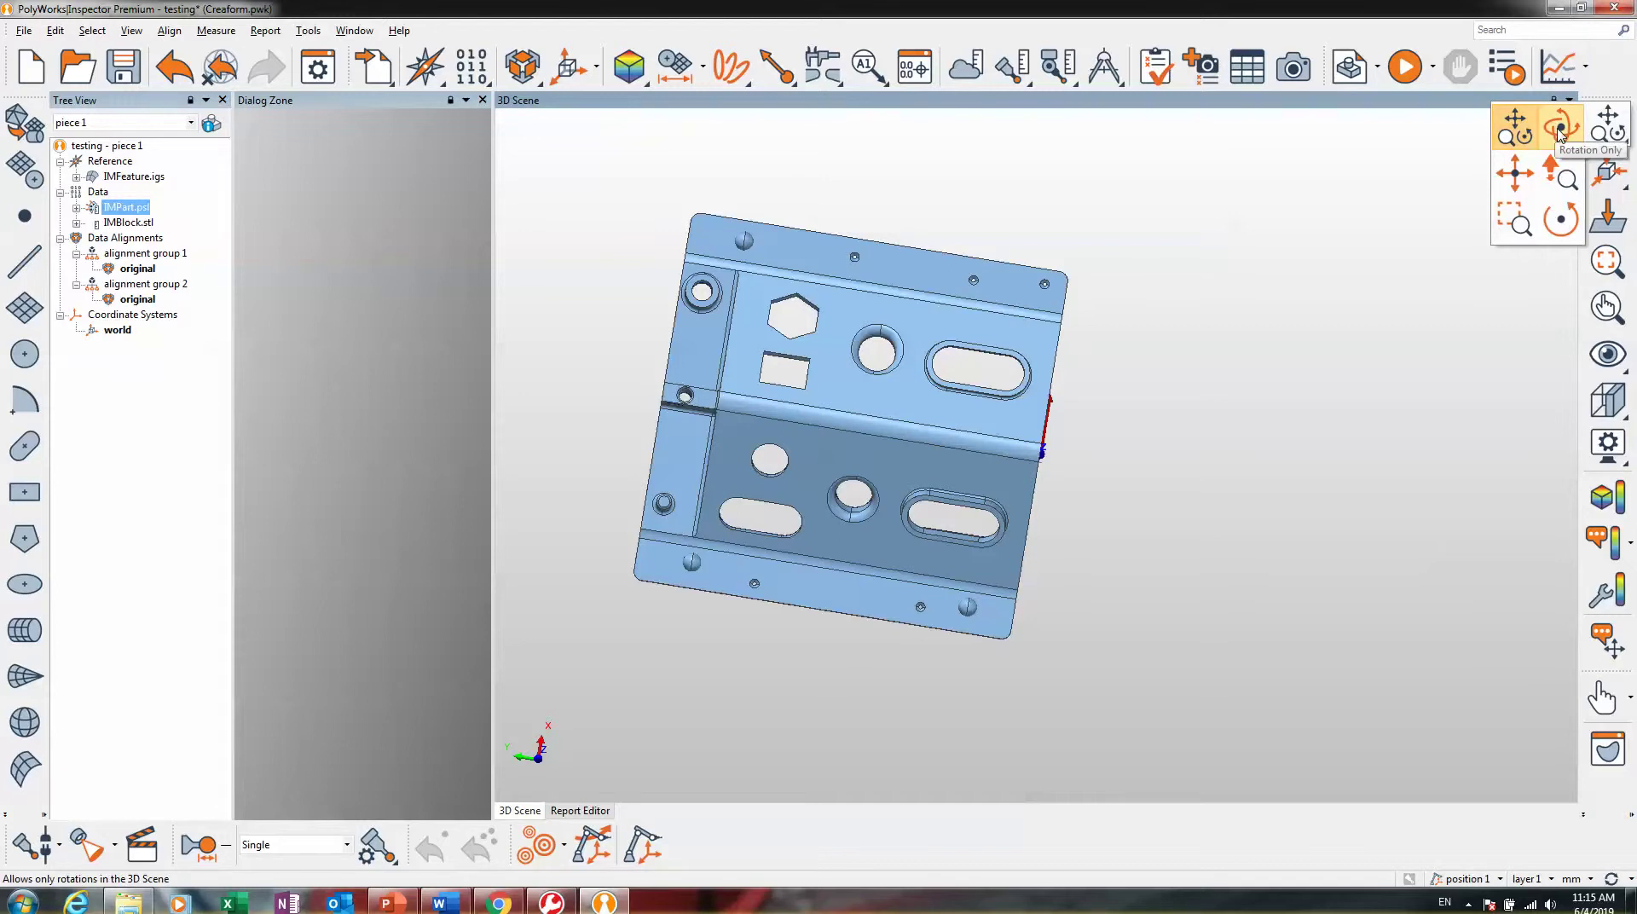
pyautogui.click(1560, 132)
pyautogui.moveTo(1348, 252); pyautogui.dragTo(1143, 275)
pyautogui.click(1624, 136)
pyautogui.click(1509, 170)
# - Try the zoom-only and in-plane-rotation-only mouse modes by enlarging and rolling the bracket
pyautogui.click(1622, 136)
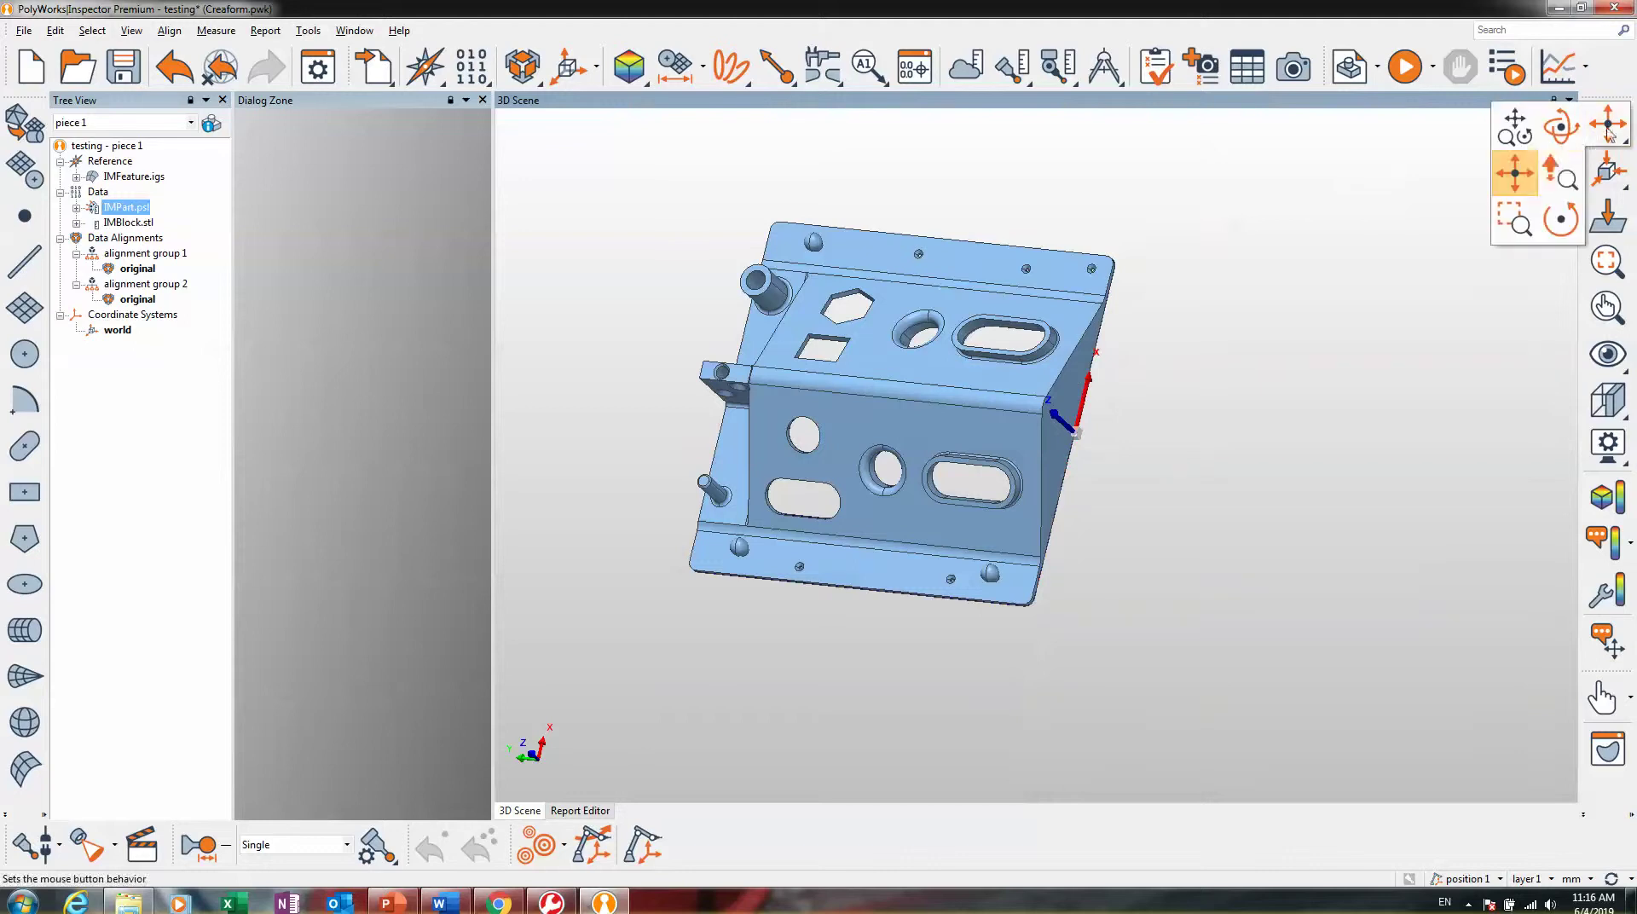
pyautogui.click(1569, 177)
pyautogui.moveTo(1199, 460); pyautogui.dragTo(1211, 367)
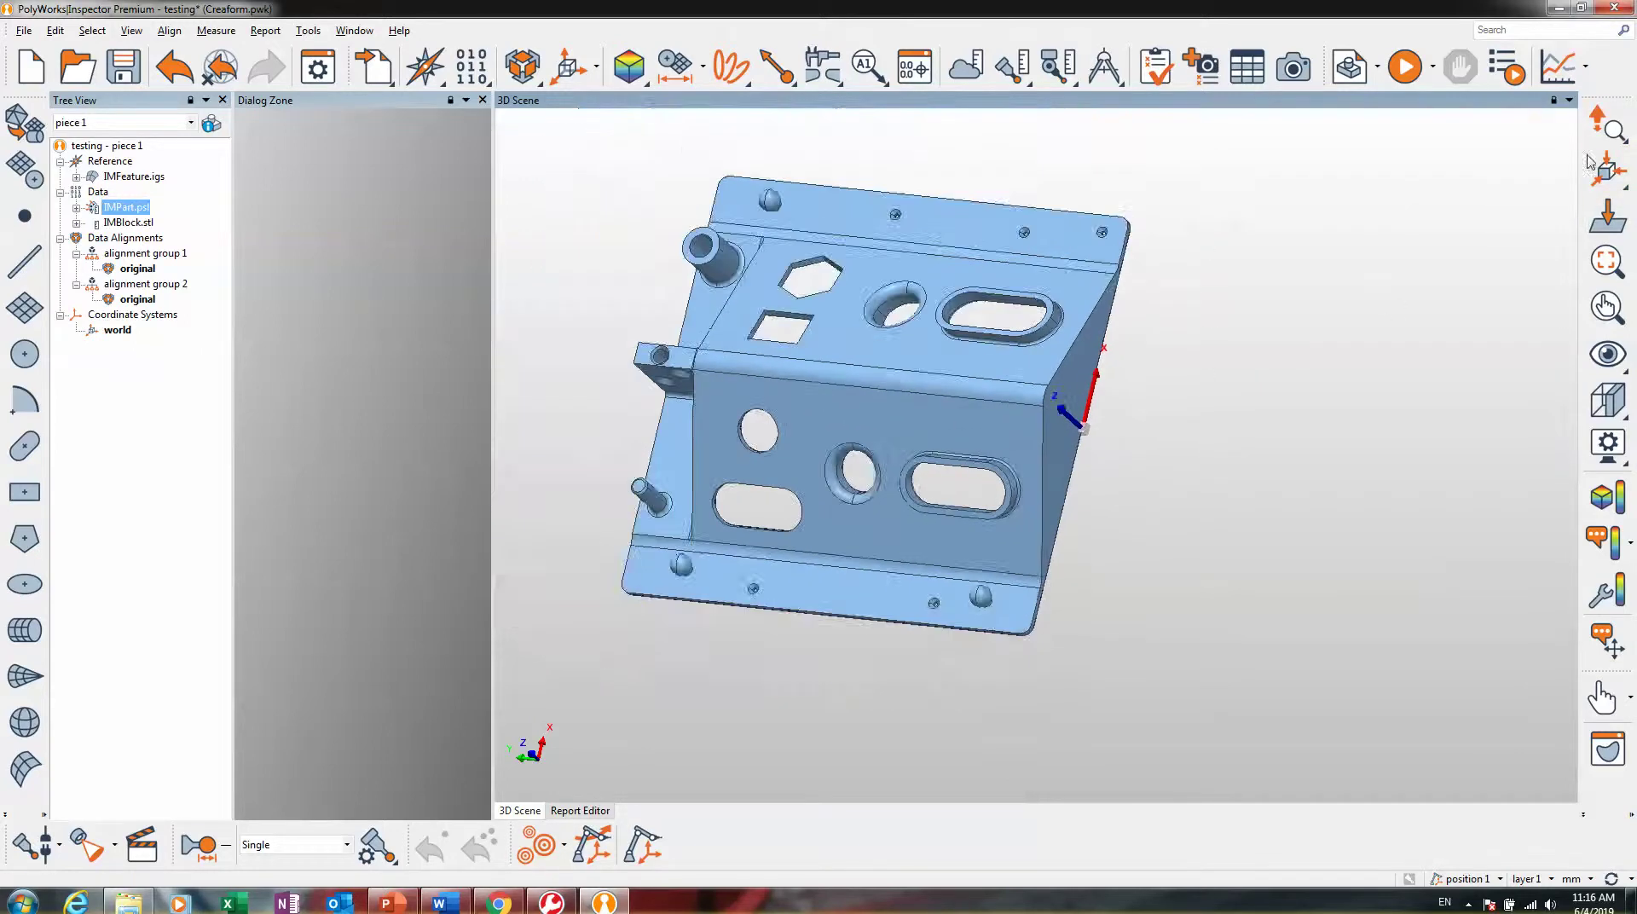
pyautogui.click(1614, 171)
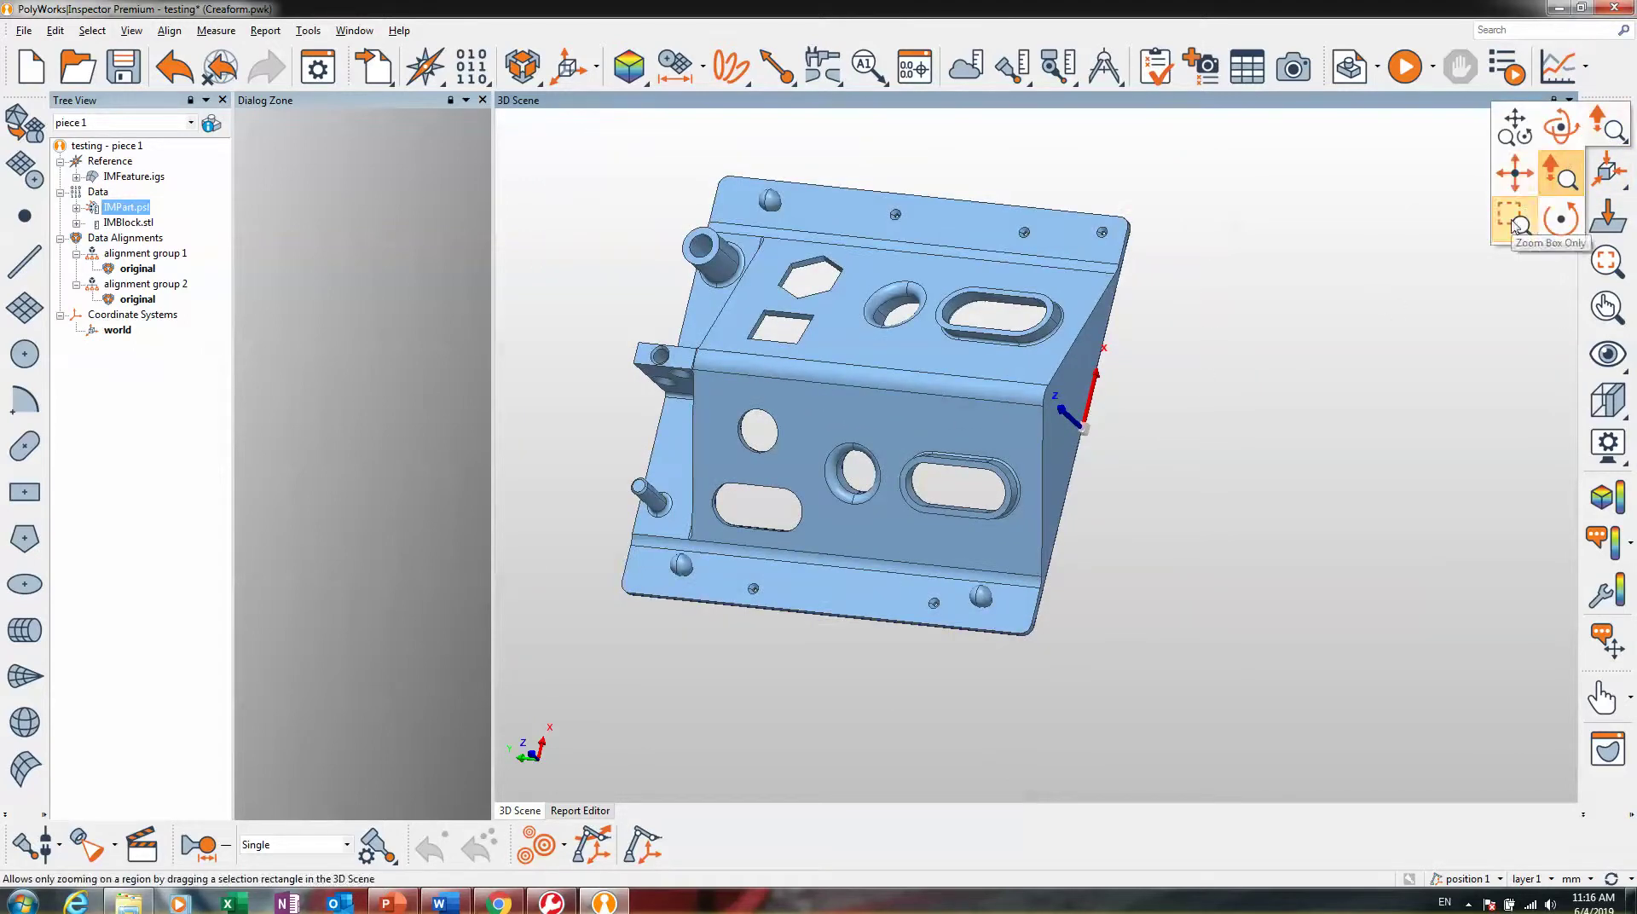
pyautogui.click(1562, 222)
pyautogui.moveTo(1377, 256); pyautogui.dragTo(1250, 387)
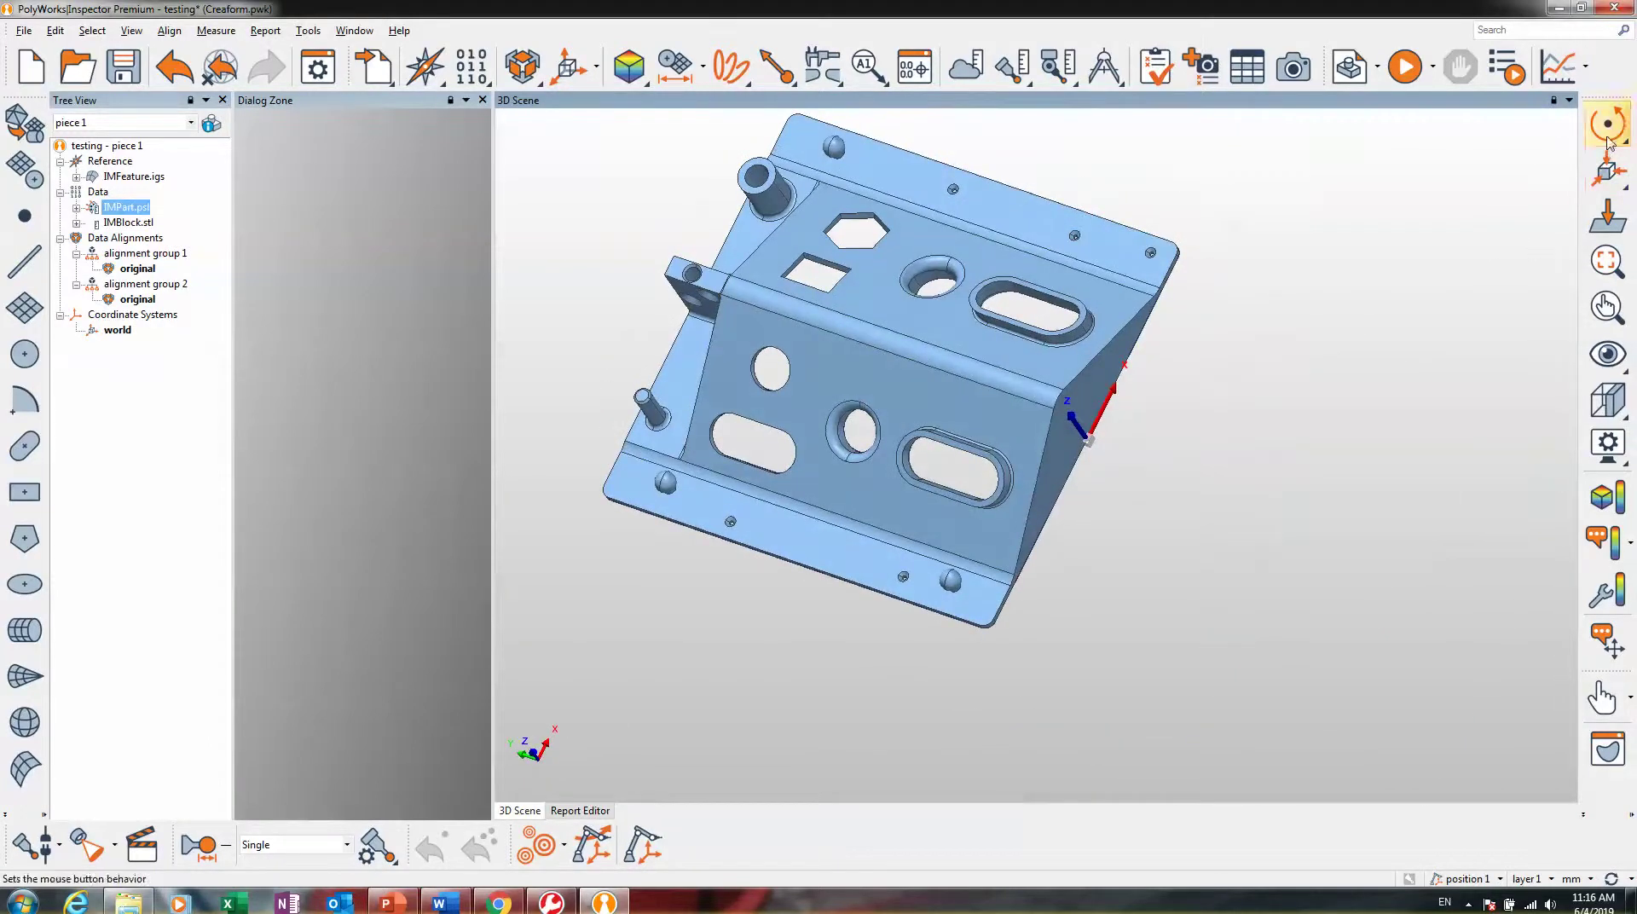
# - Magnify regions of the bracket with Zoom Box Only, and fit all objects in the 3D scene
pyautogui.click(1610, 170)
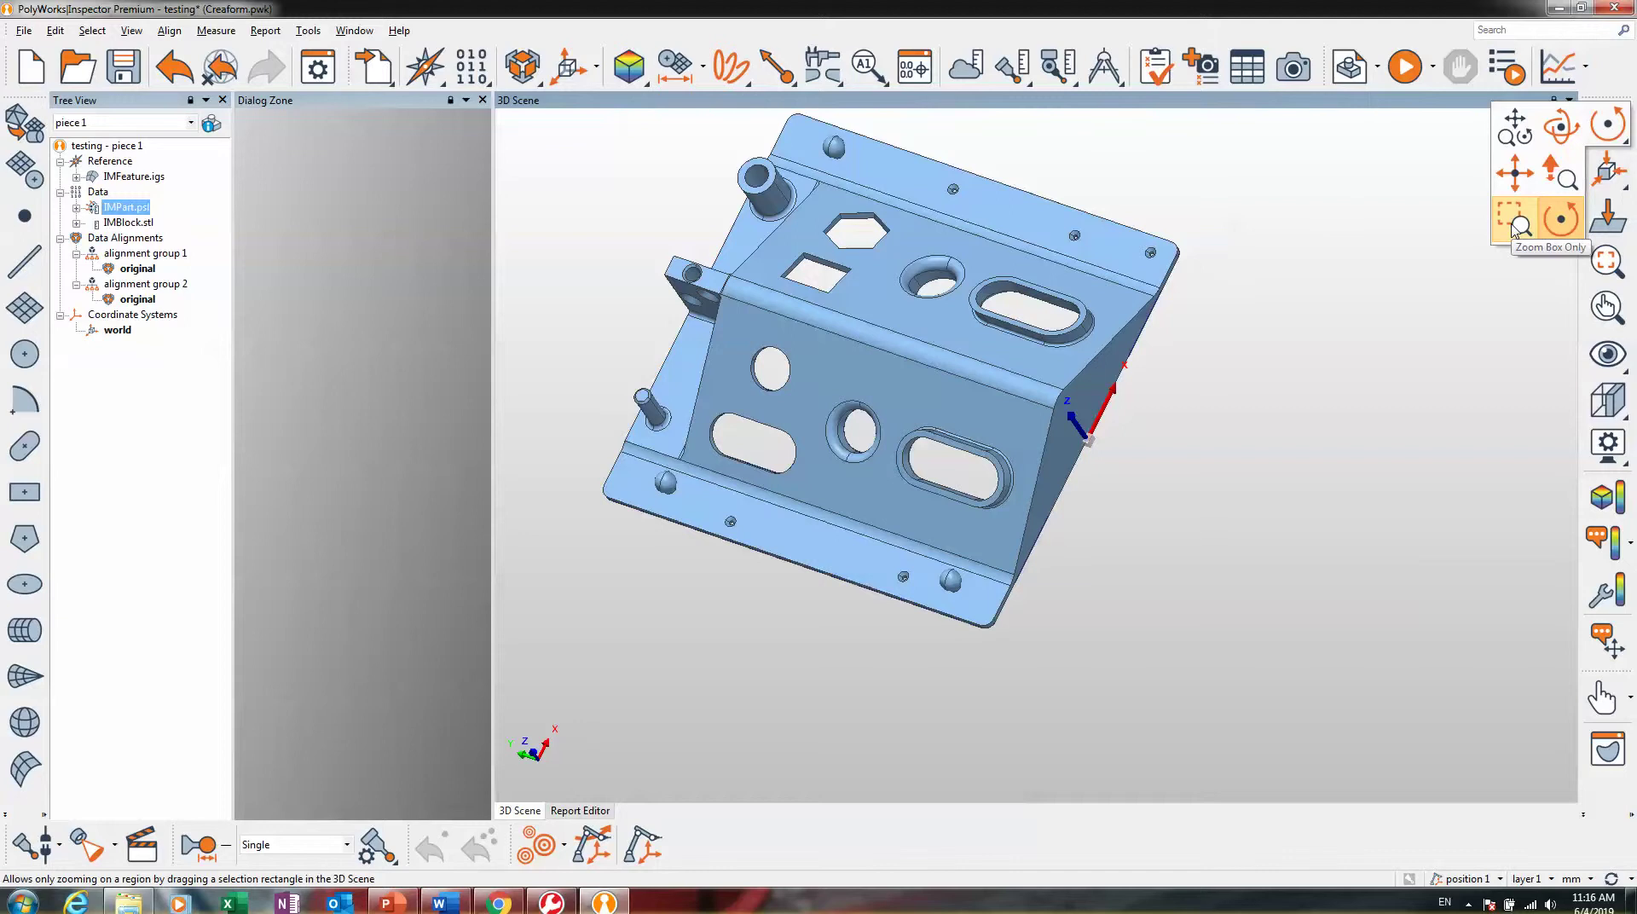
pyautogui.click(1514, 224)
pyautogui.moveTo(947, 177); pyautogui.dragTo(965, 211)
pyautogui.moveTo(928, 337); pyautogui.dragTo(1006, 446)
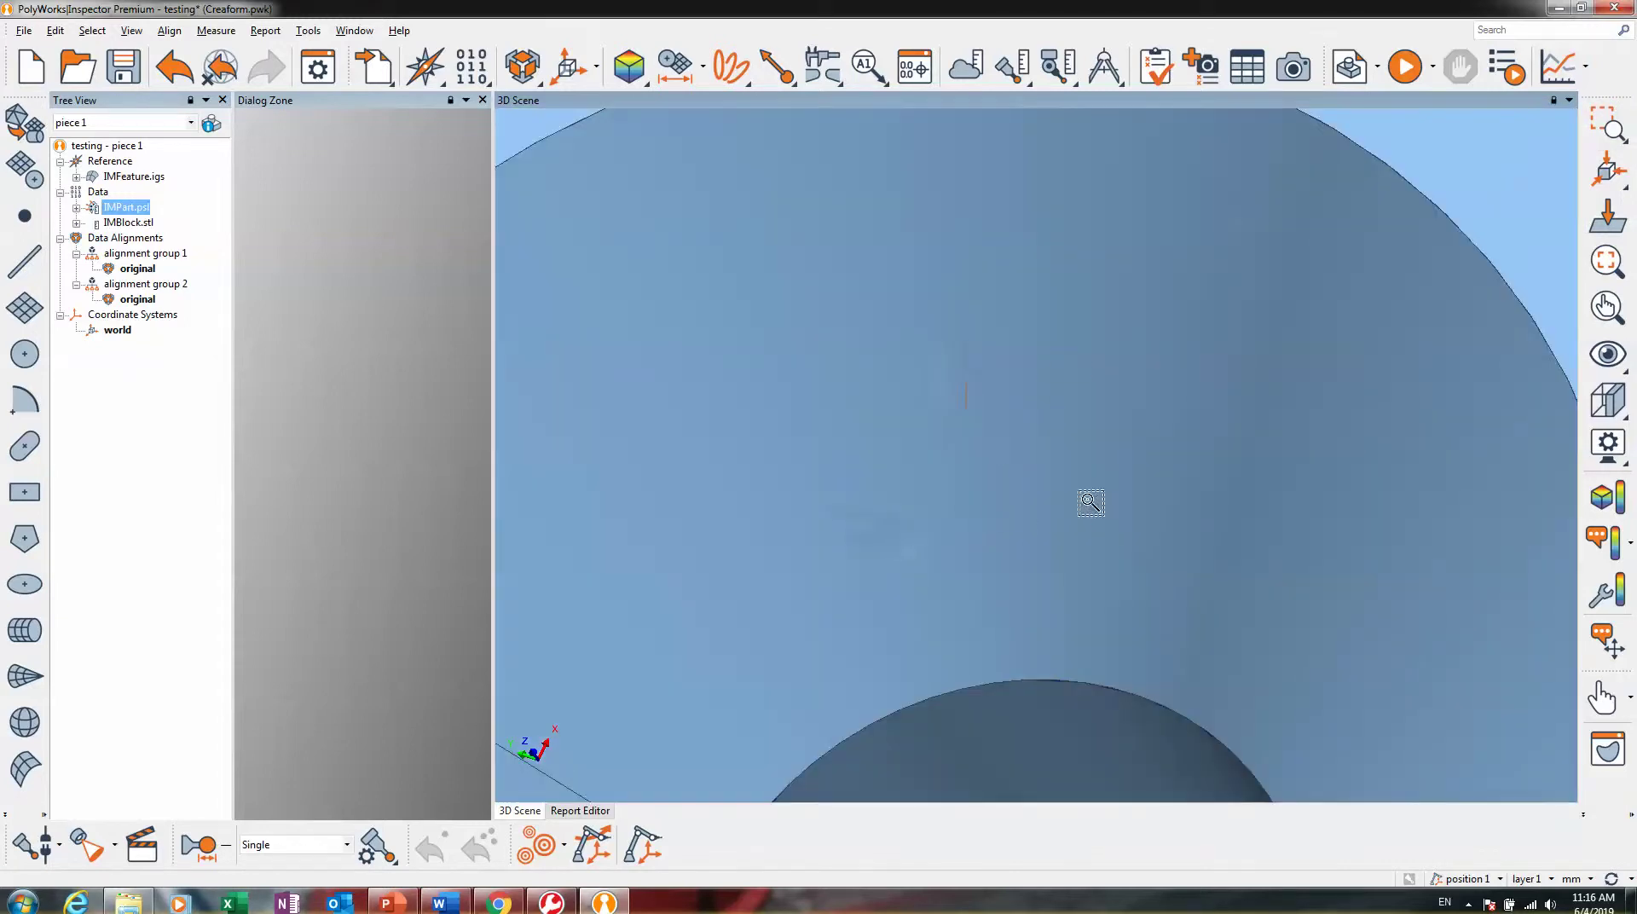
pyautogui.moveTo(1092, 503); pyautogui.dragTo(1047, 410)
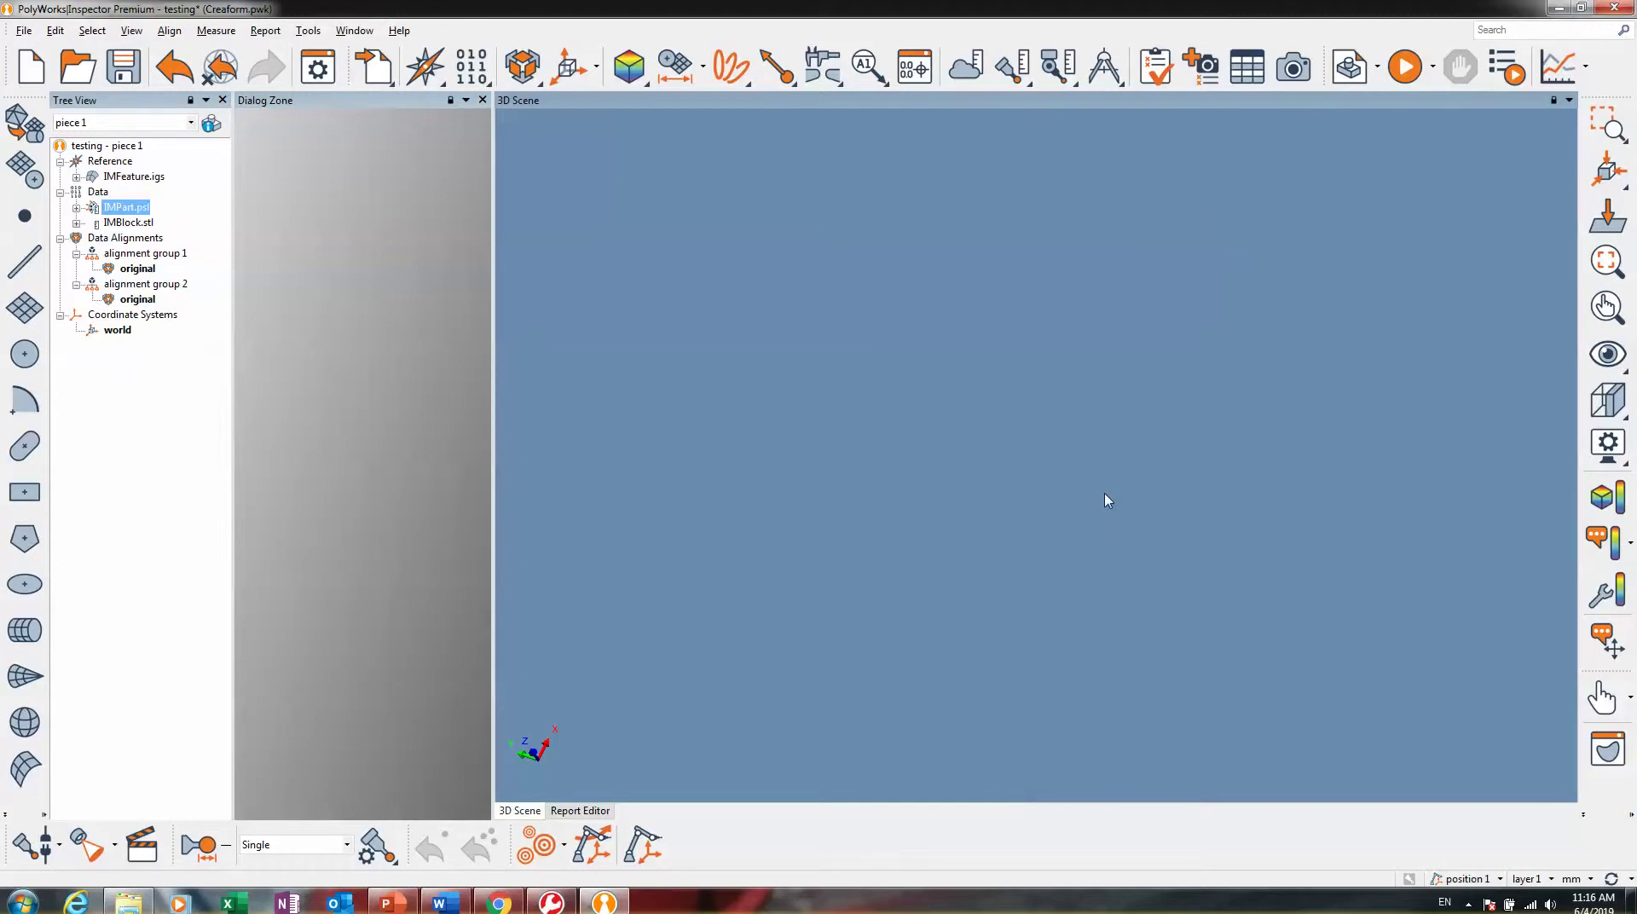
pyautogui.click(1610, 266)
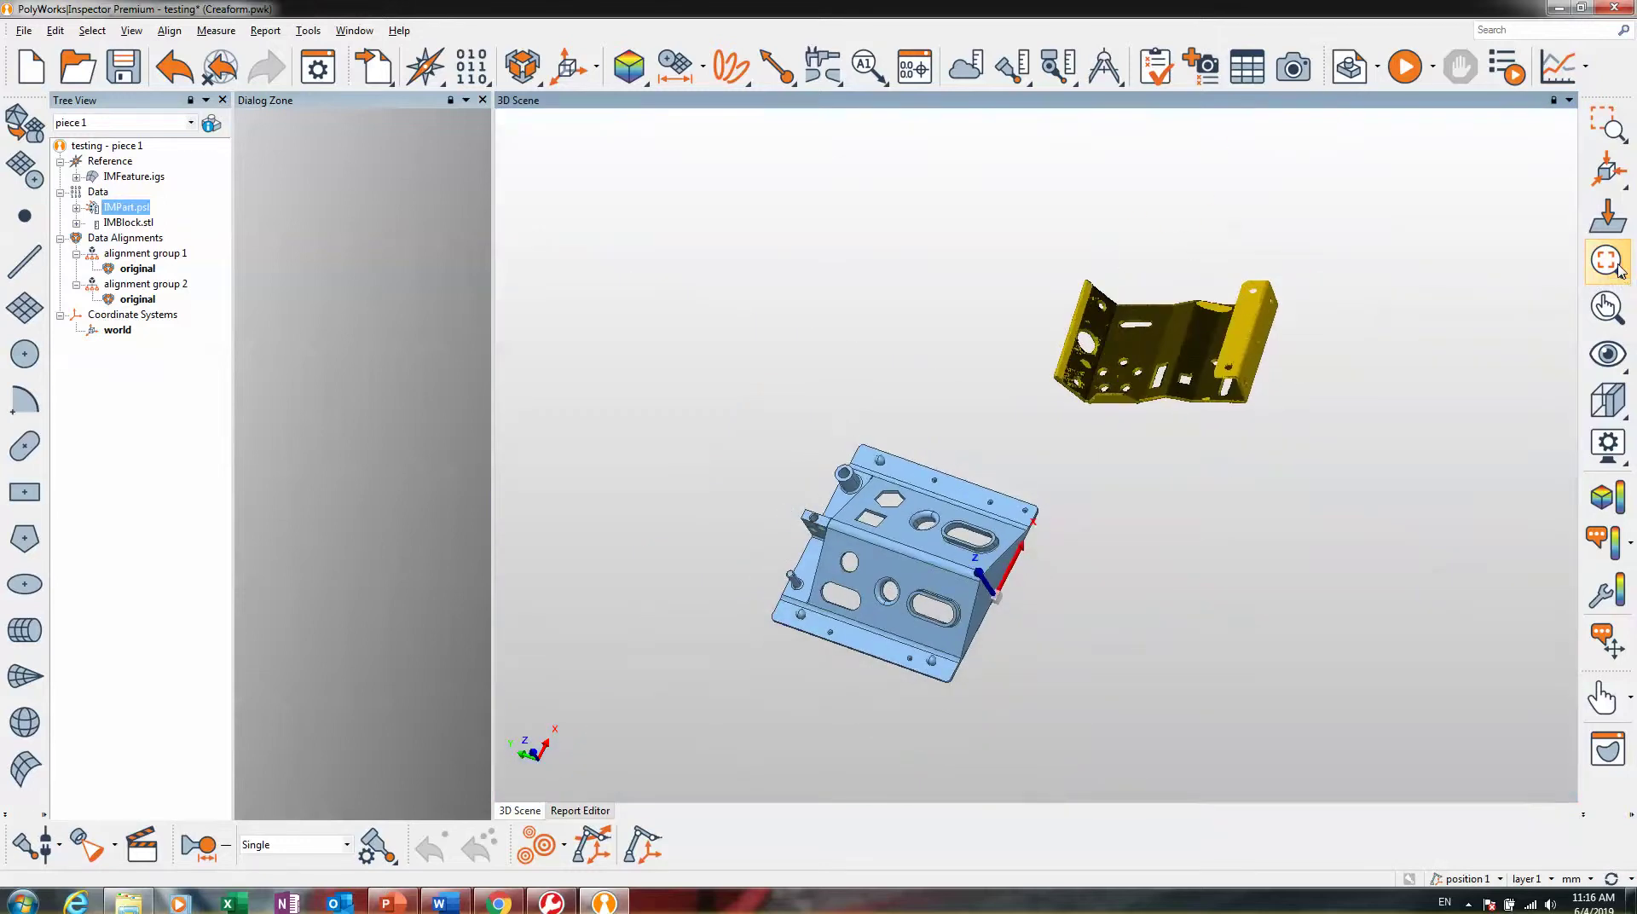
# - Restore the combined mouse behavior mode and hide the IMPart data object
pyautogui.click(1610, 128)
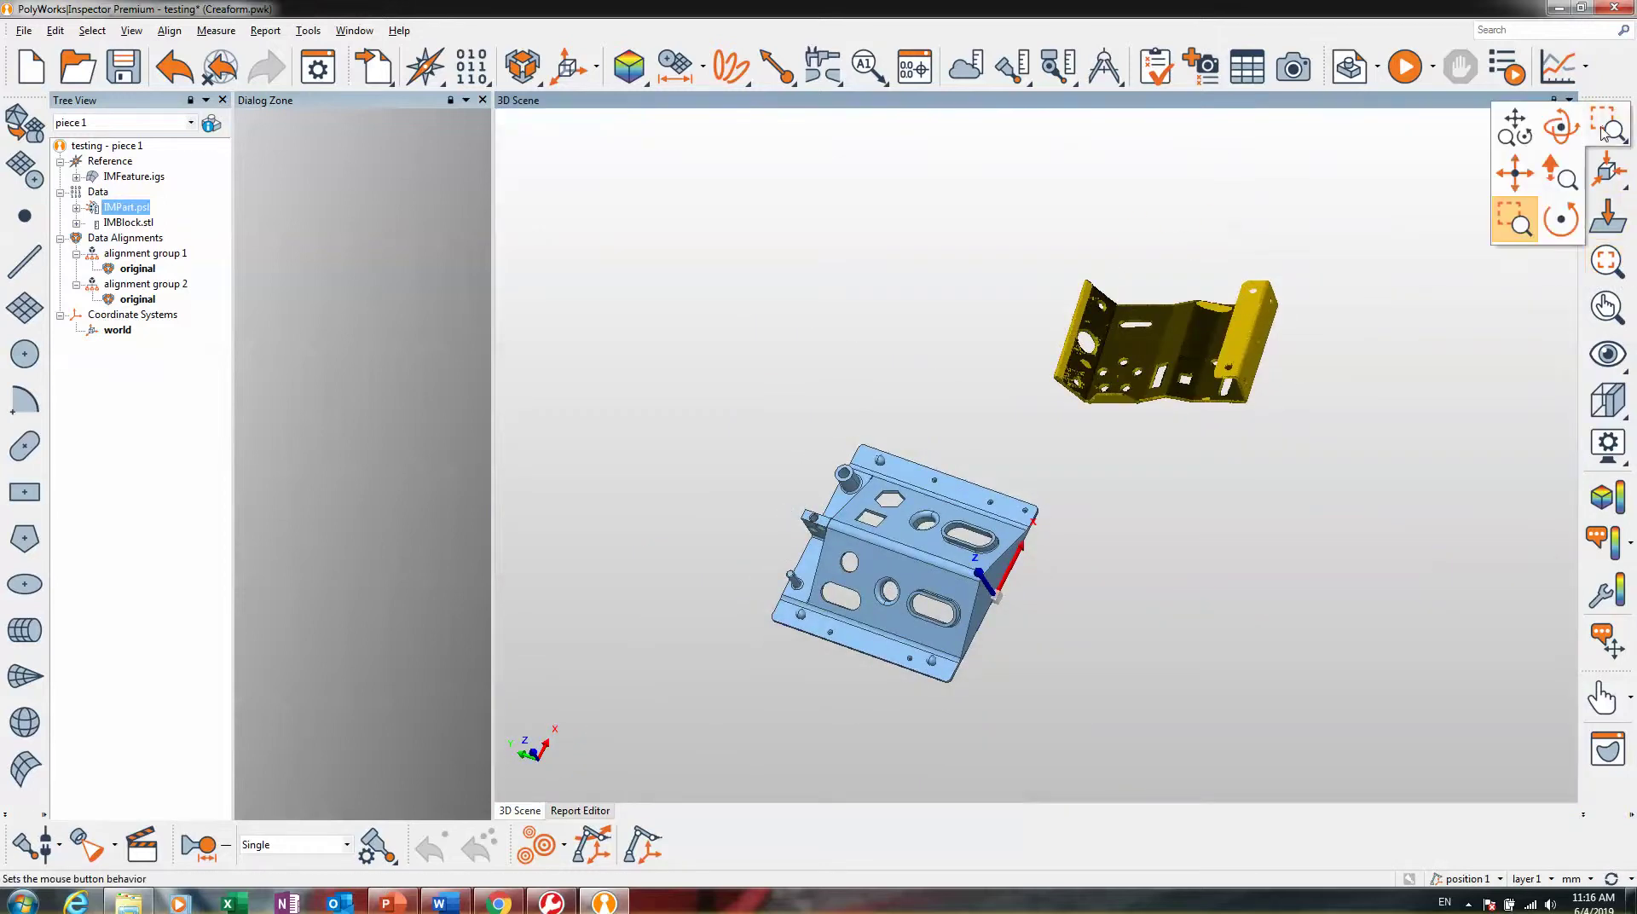
pyautogui.click(1513, 128)
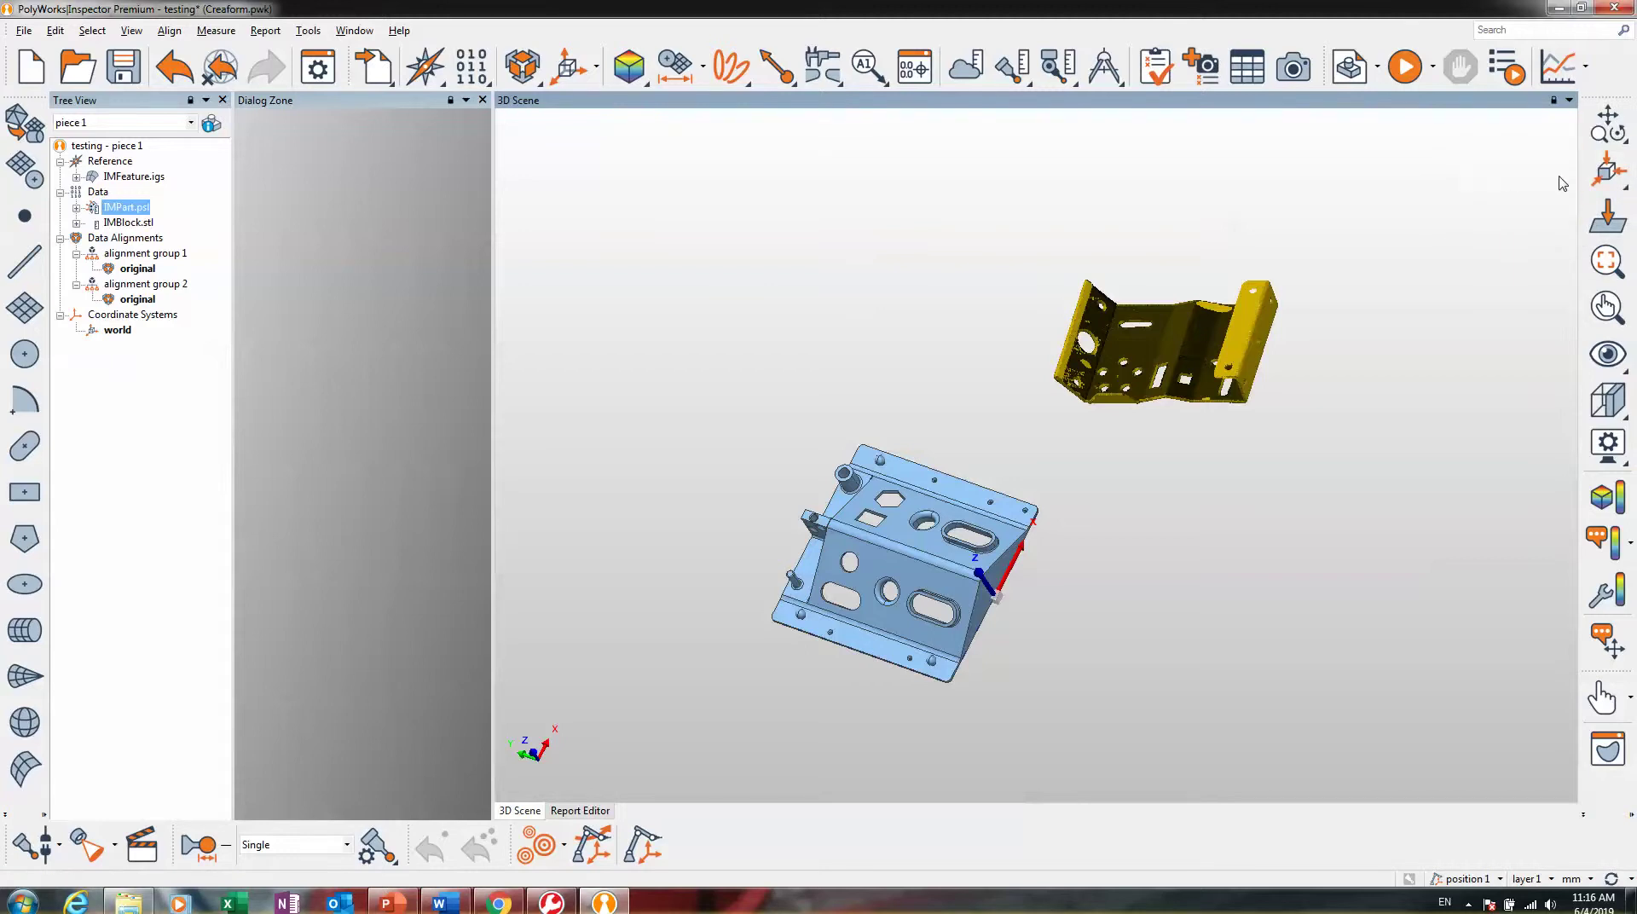
pyautogui.middleClick(113, 208)
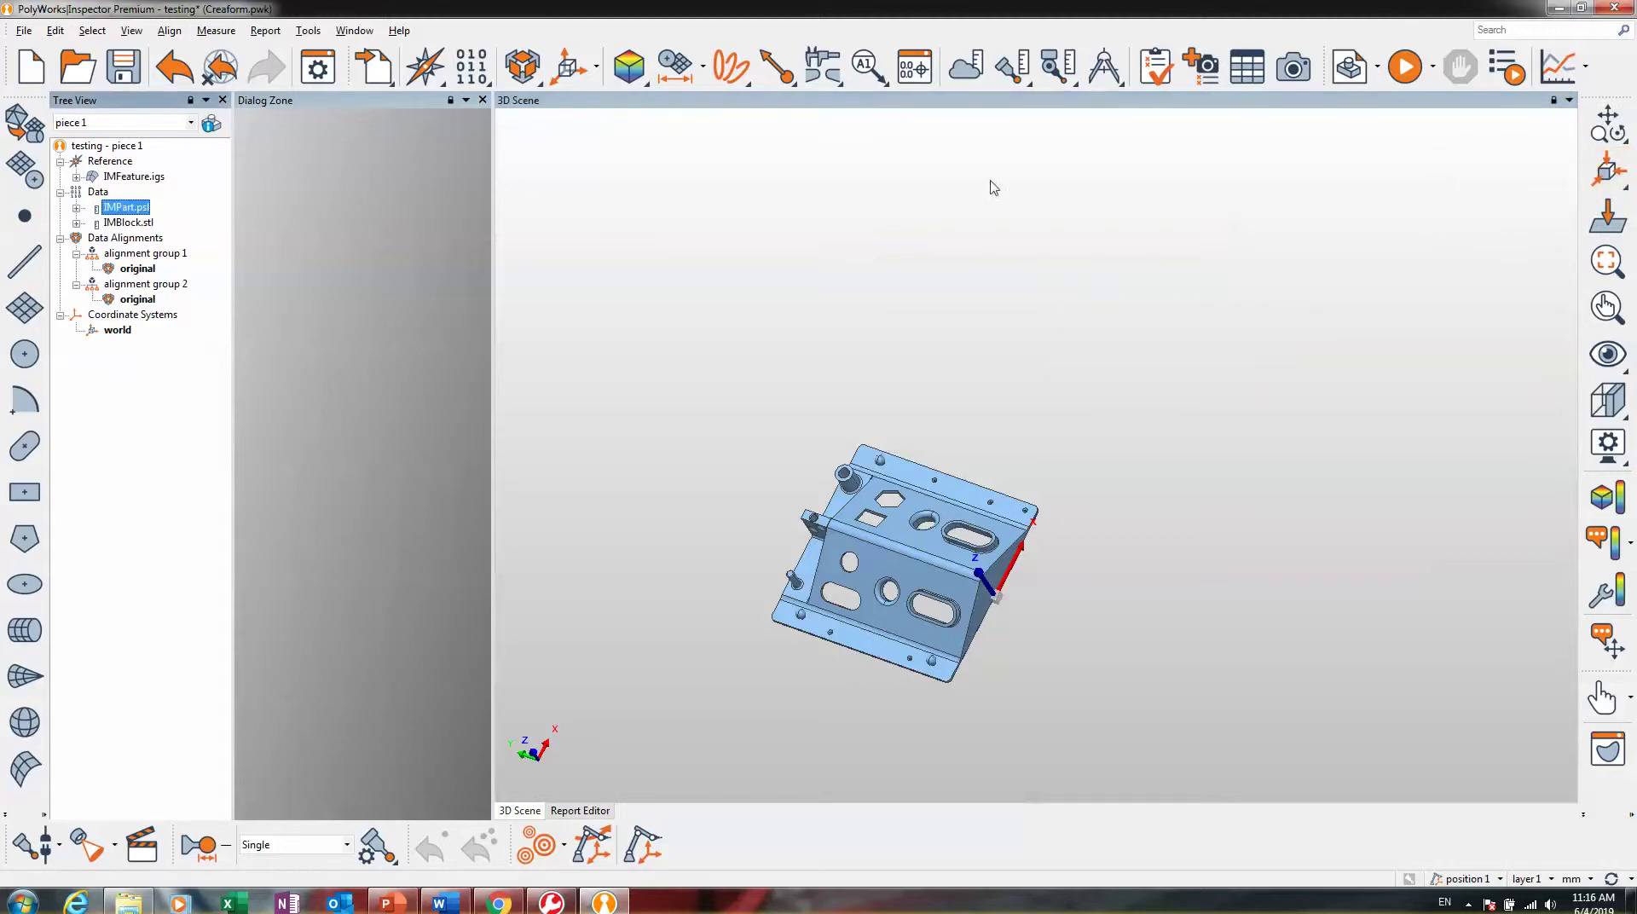
# - View the bracket from each standard direction, +X, -X, +Y, -Y, +Z and -Z, and review the list of standard views
pyautogui.click(1604, 173)
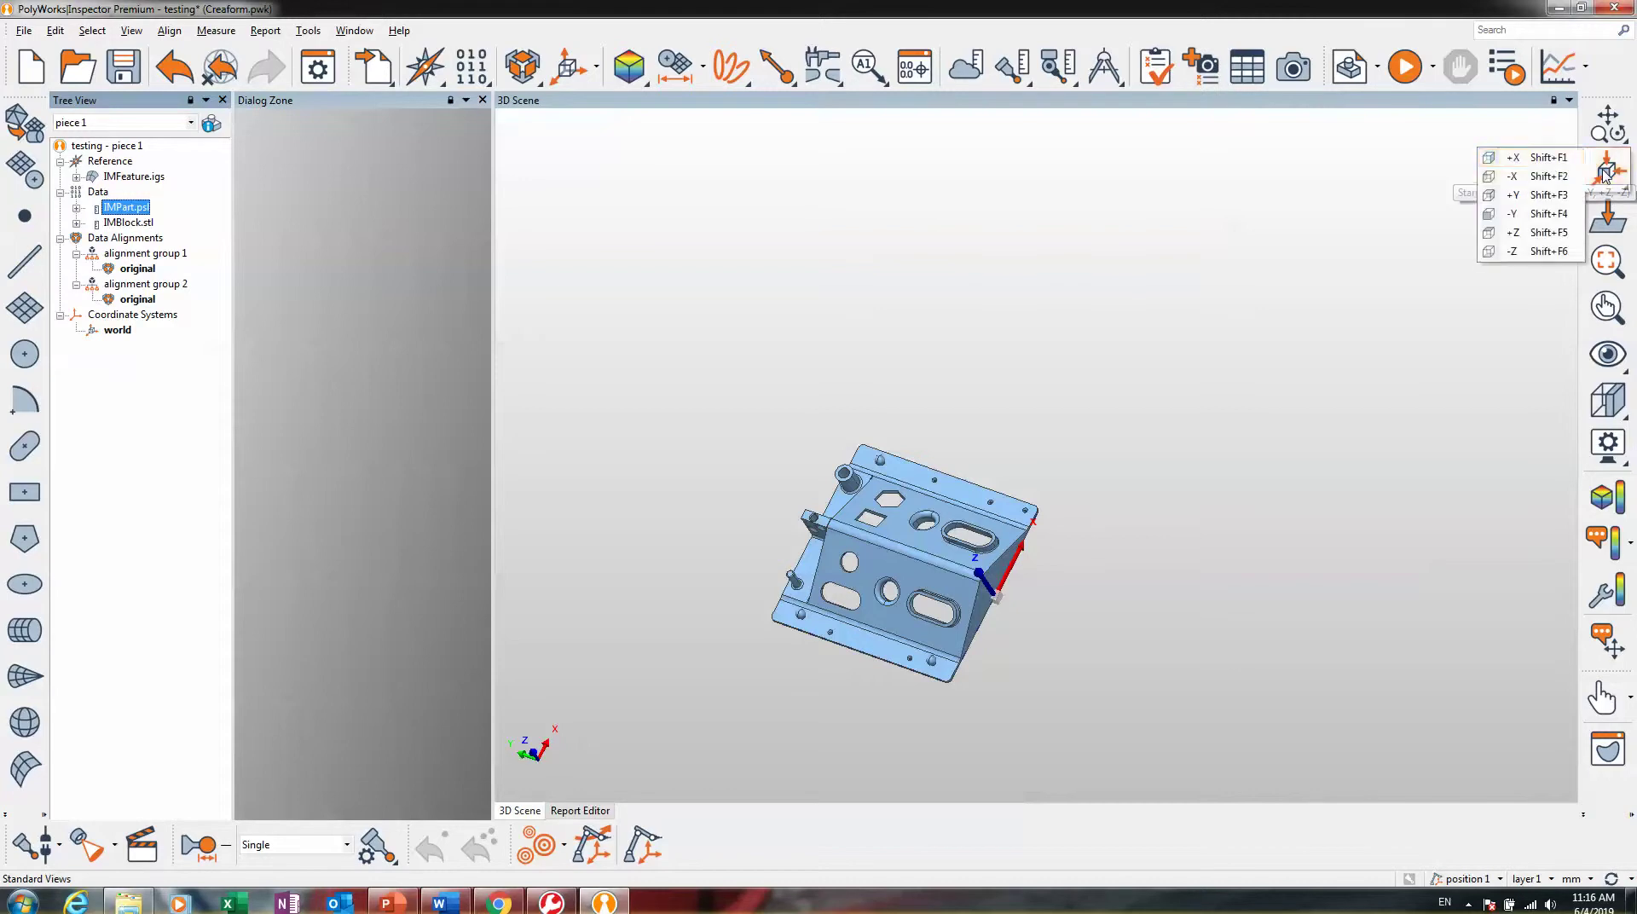
pyautogui.click(1535, 166)
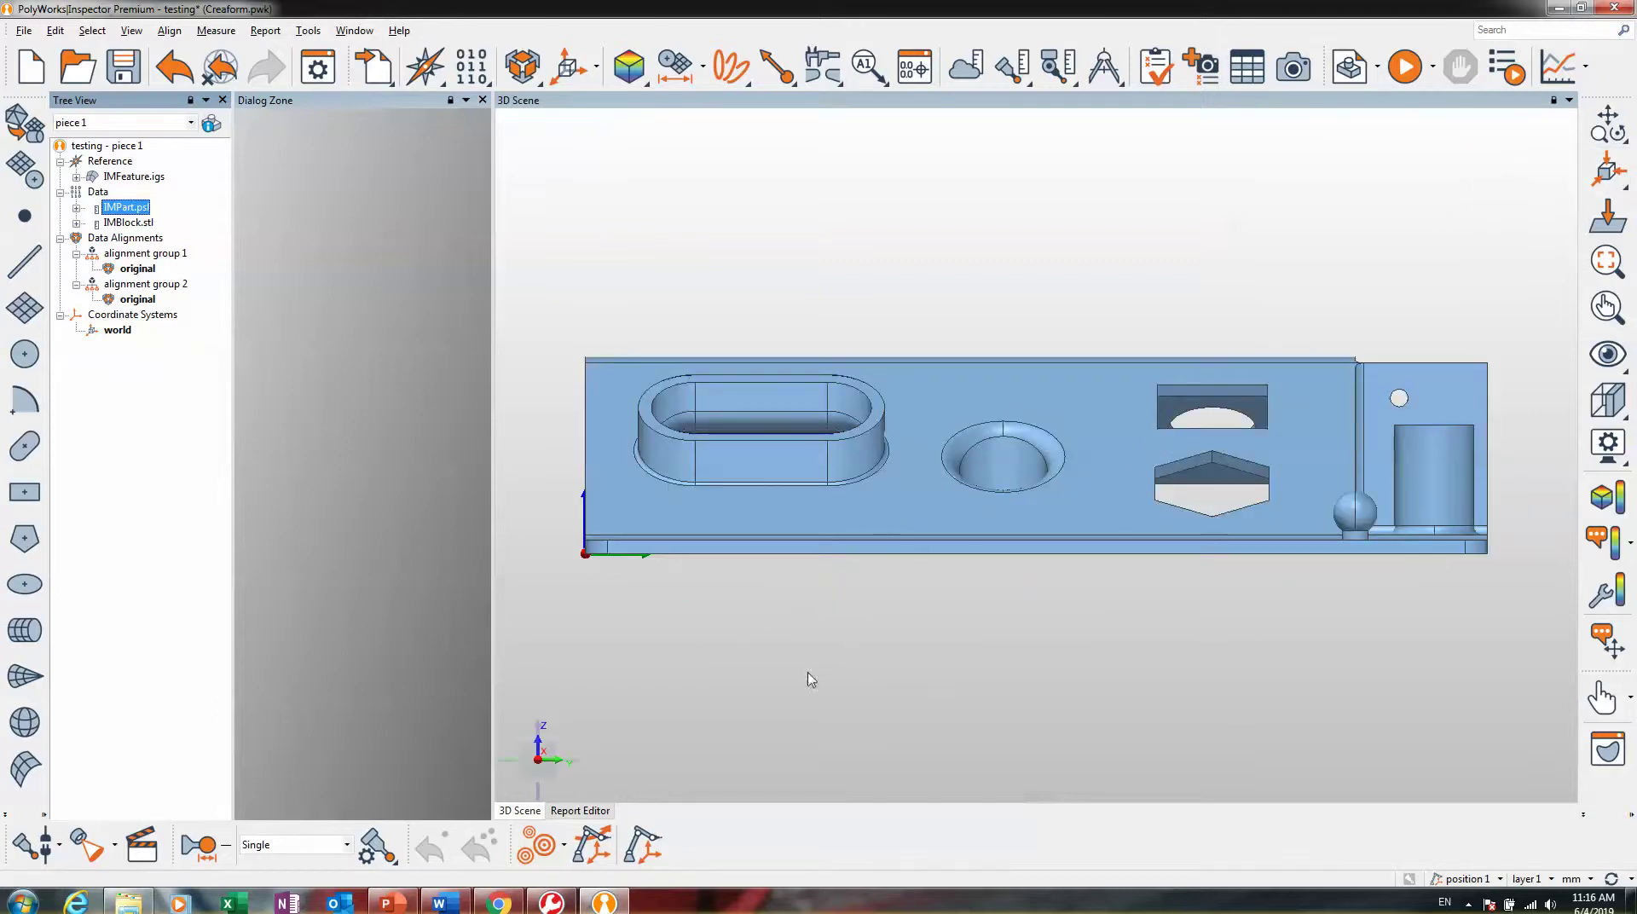
pyautogui.hotkey('shift', 'F2')
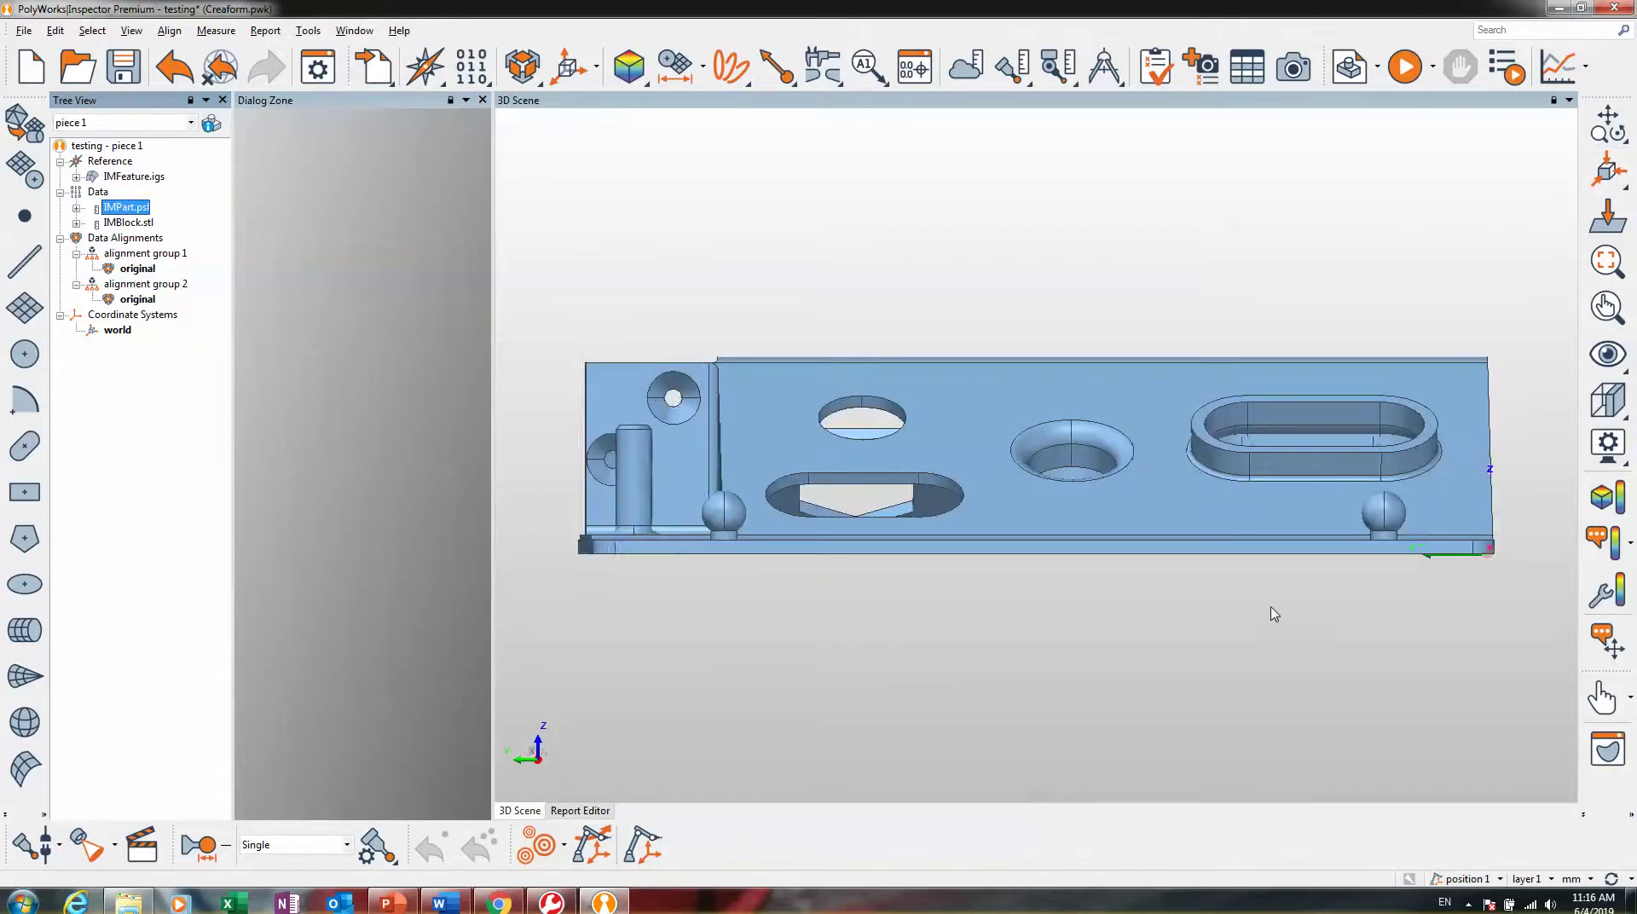
pyautogui.hotkey('shift', 'F3')
pyautogui.hotkey('shift', 'F4')
pyautogui.hotkey('shift', 'F5')
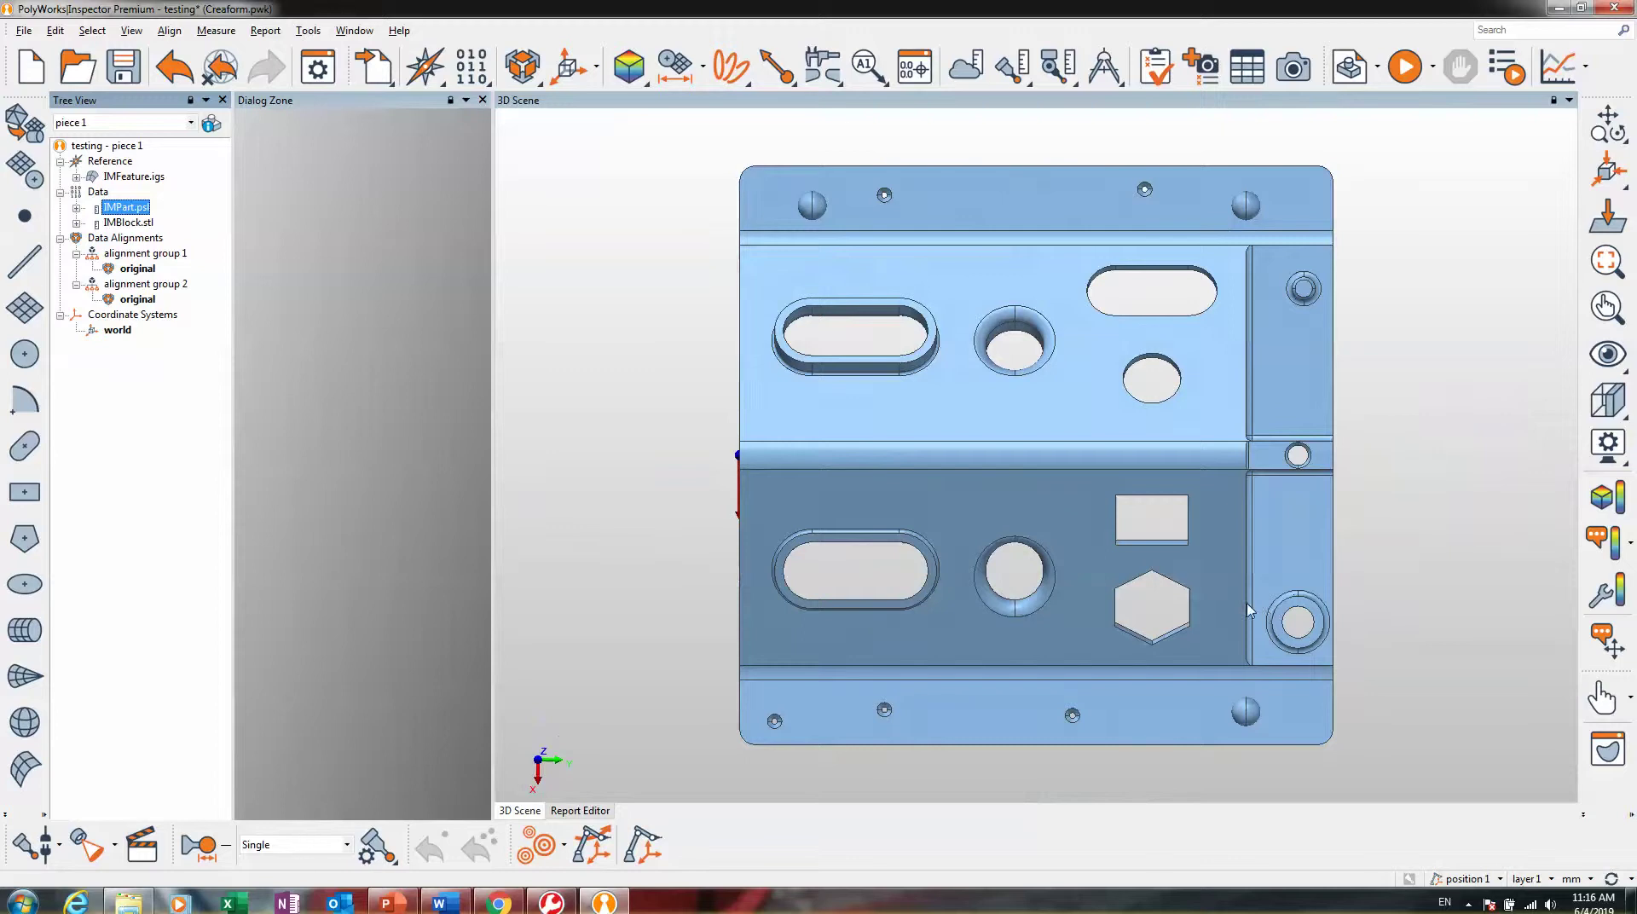
pyautogui.hotkey('shift', 'F6')
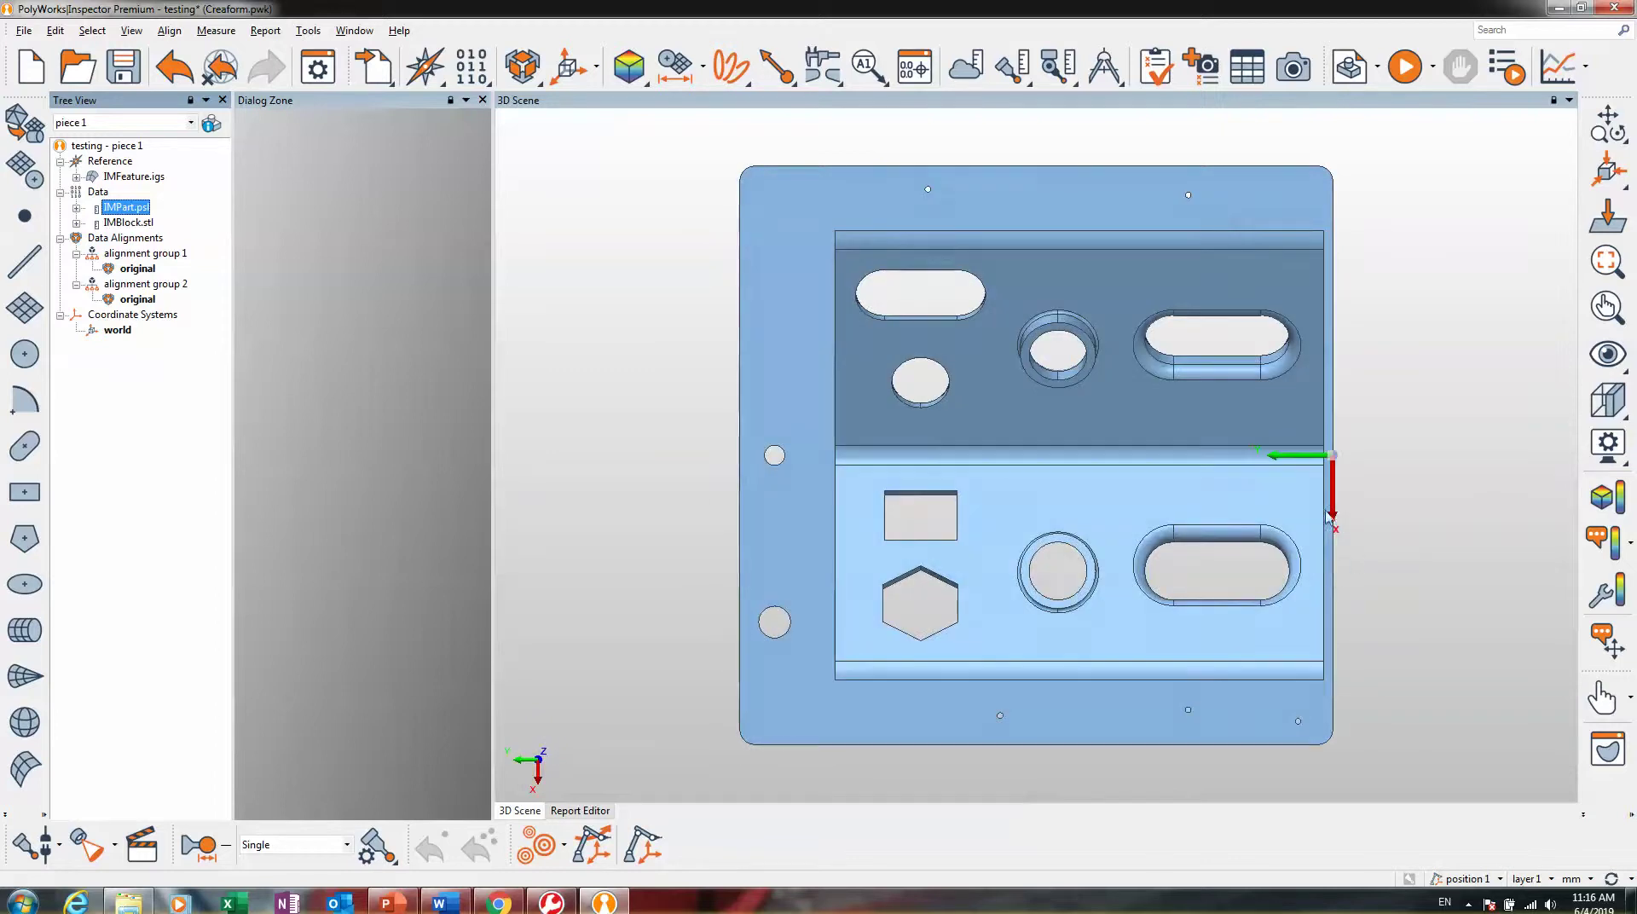
pyautogui.click(1606, 173)
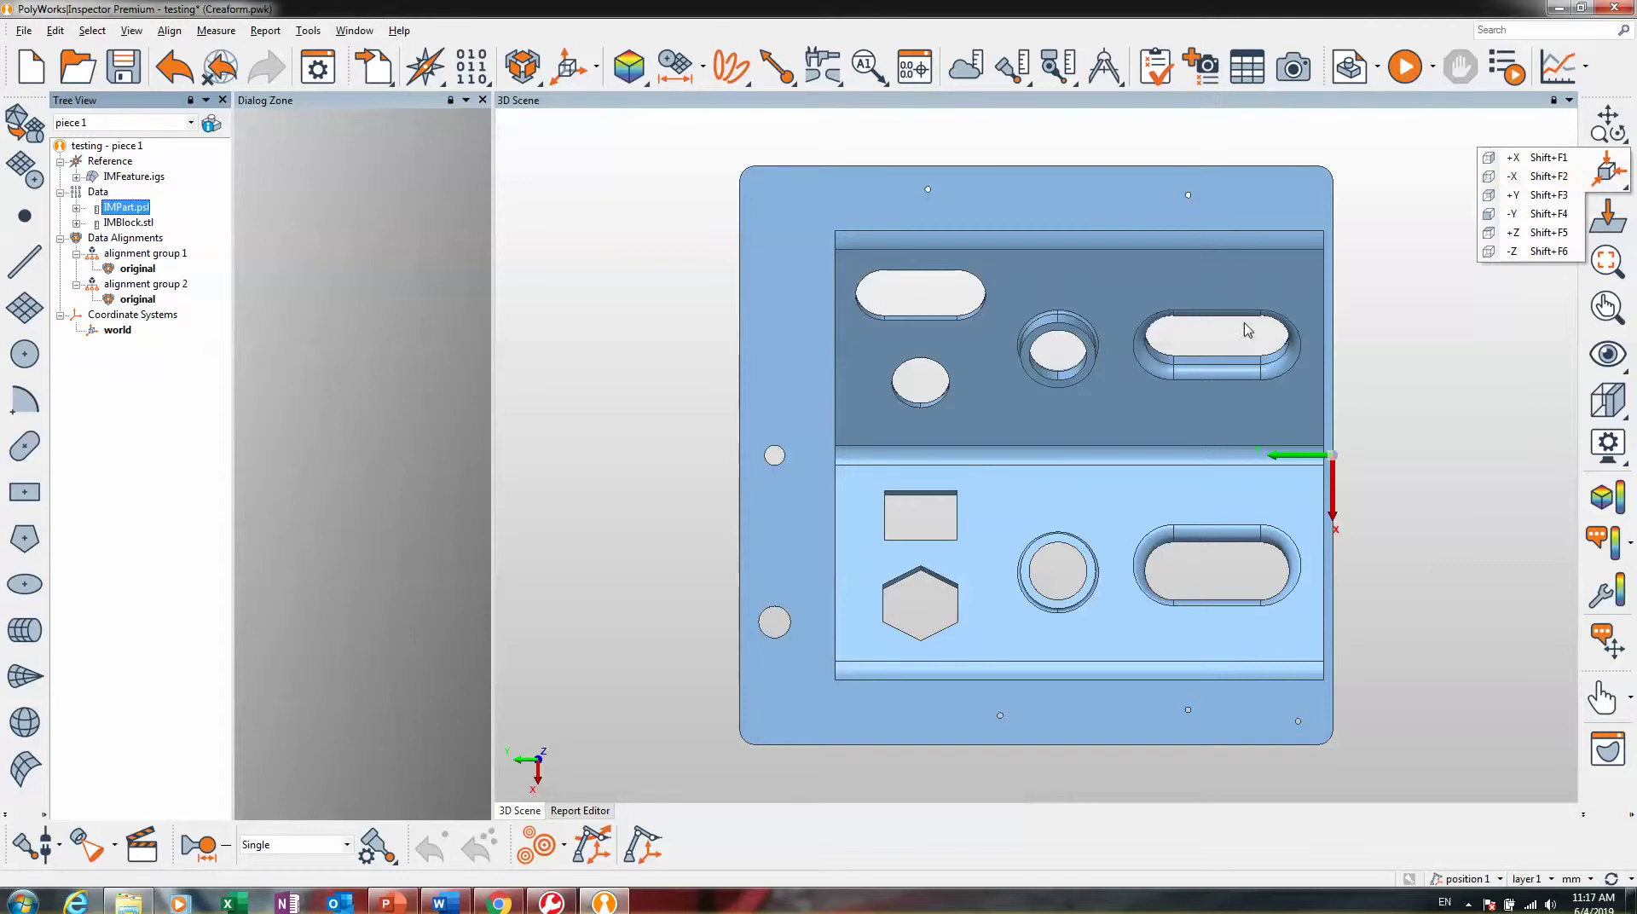
pyautogui.click(1417, 337)
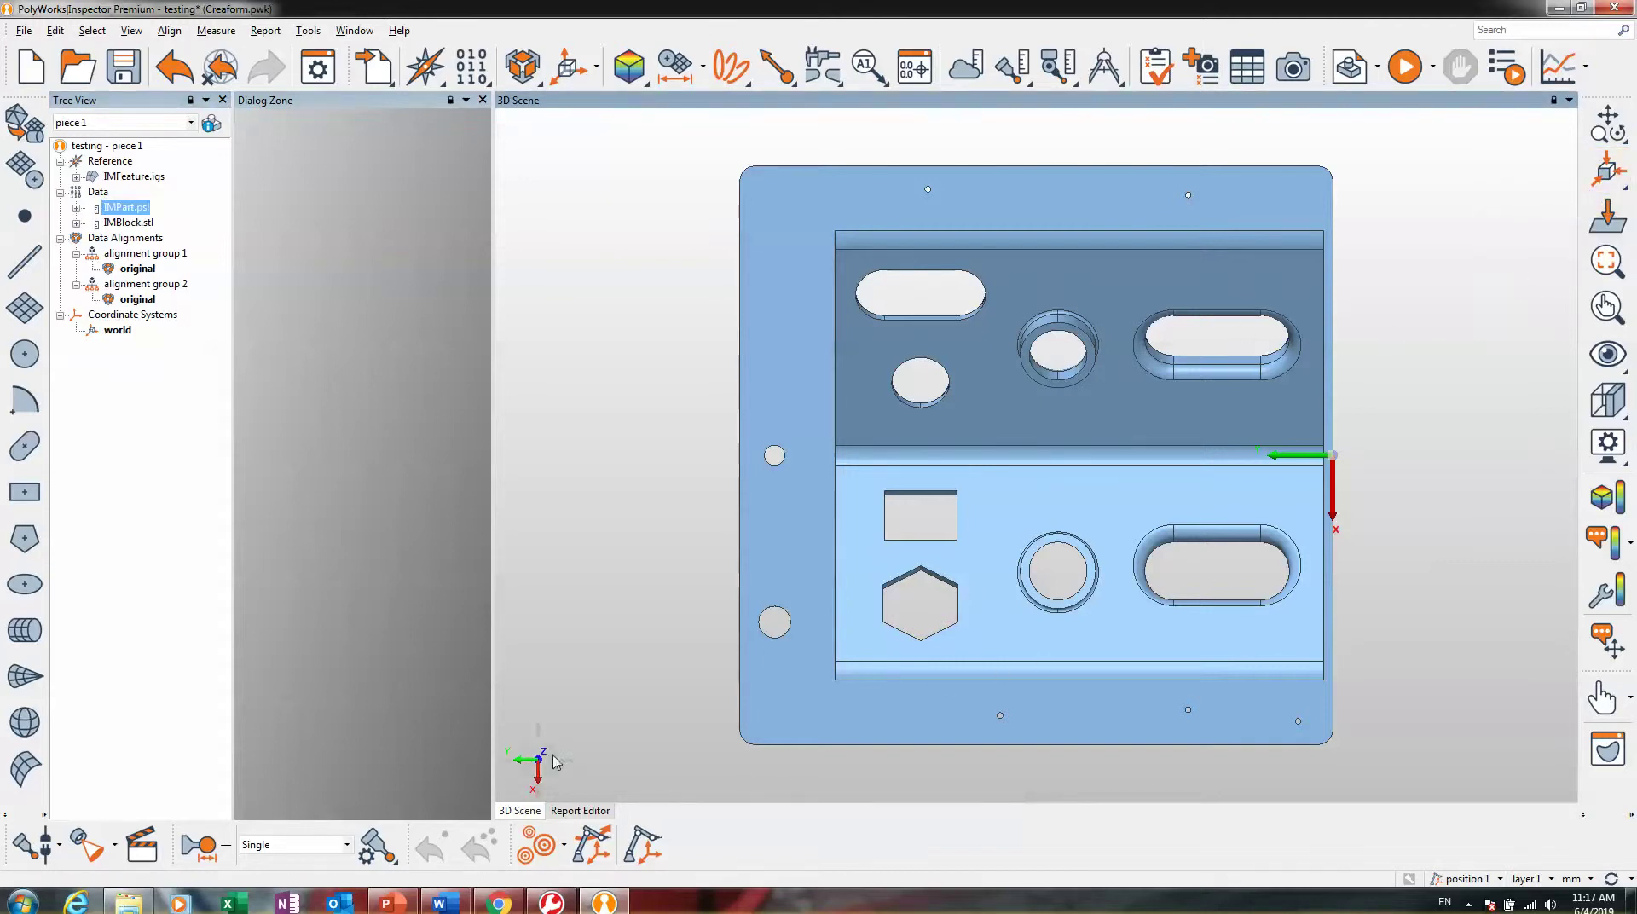
# - Reorient the bracket with the 3D scene's axis cube, tilting it freely and snapping it to side and +Z views
pyautogui.moveTo(545, 771)
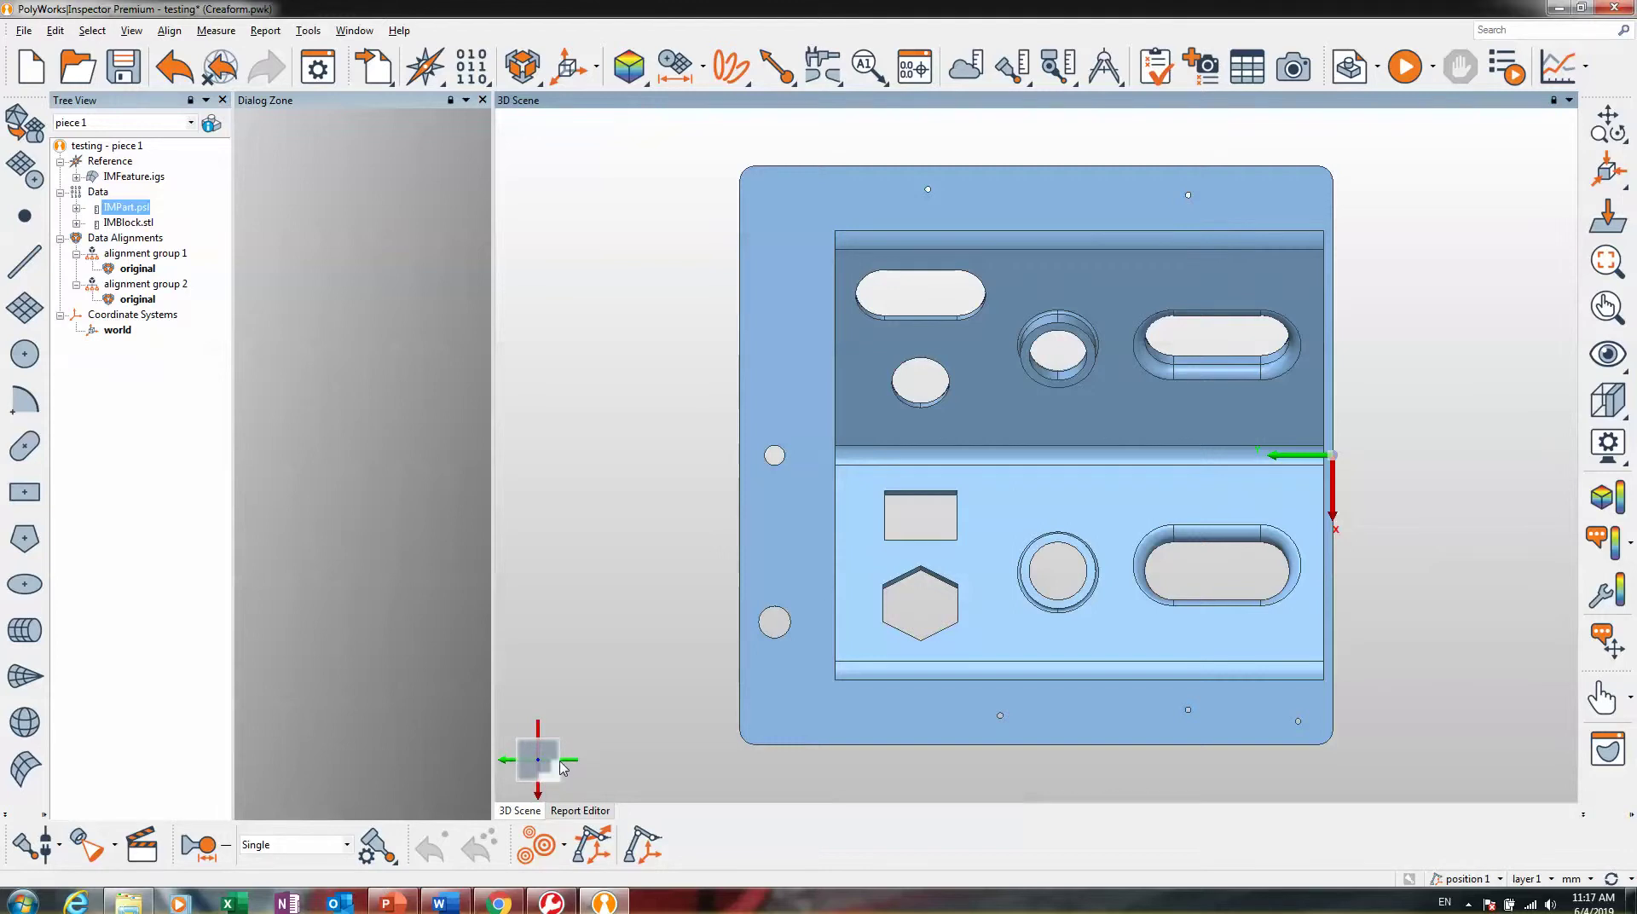
pyautogui.moveTo(535, 765); pyautogui.dragTo(528, 772)
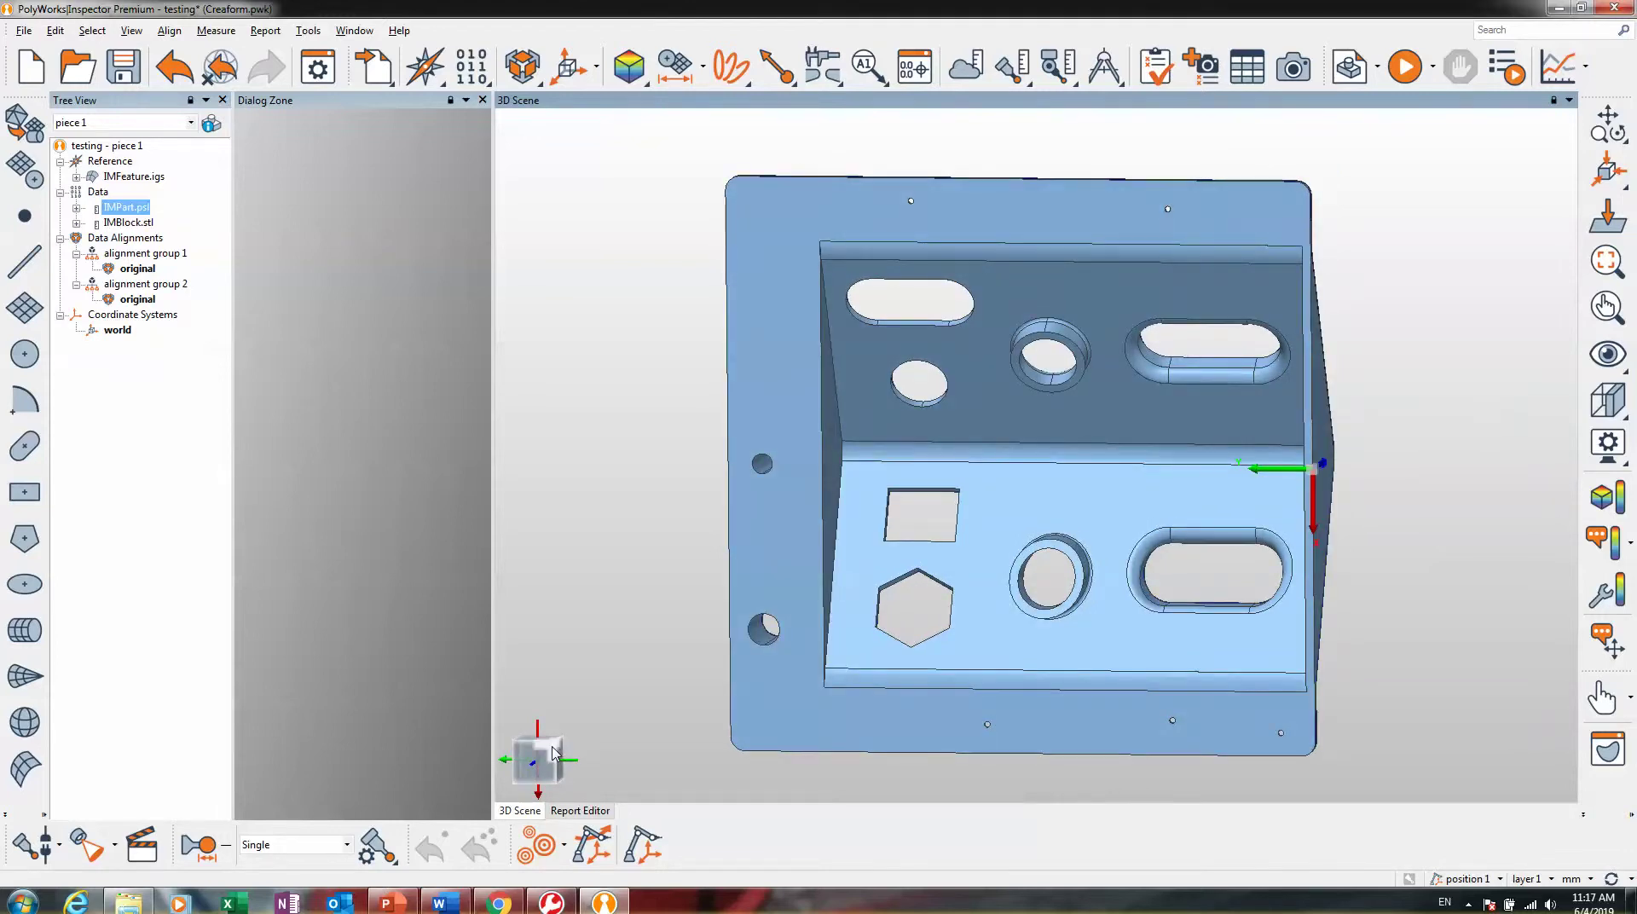
pyautogui.click(552, 752)
pyautogui.click(547, 748)
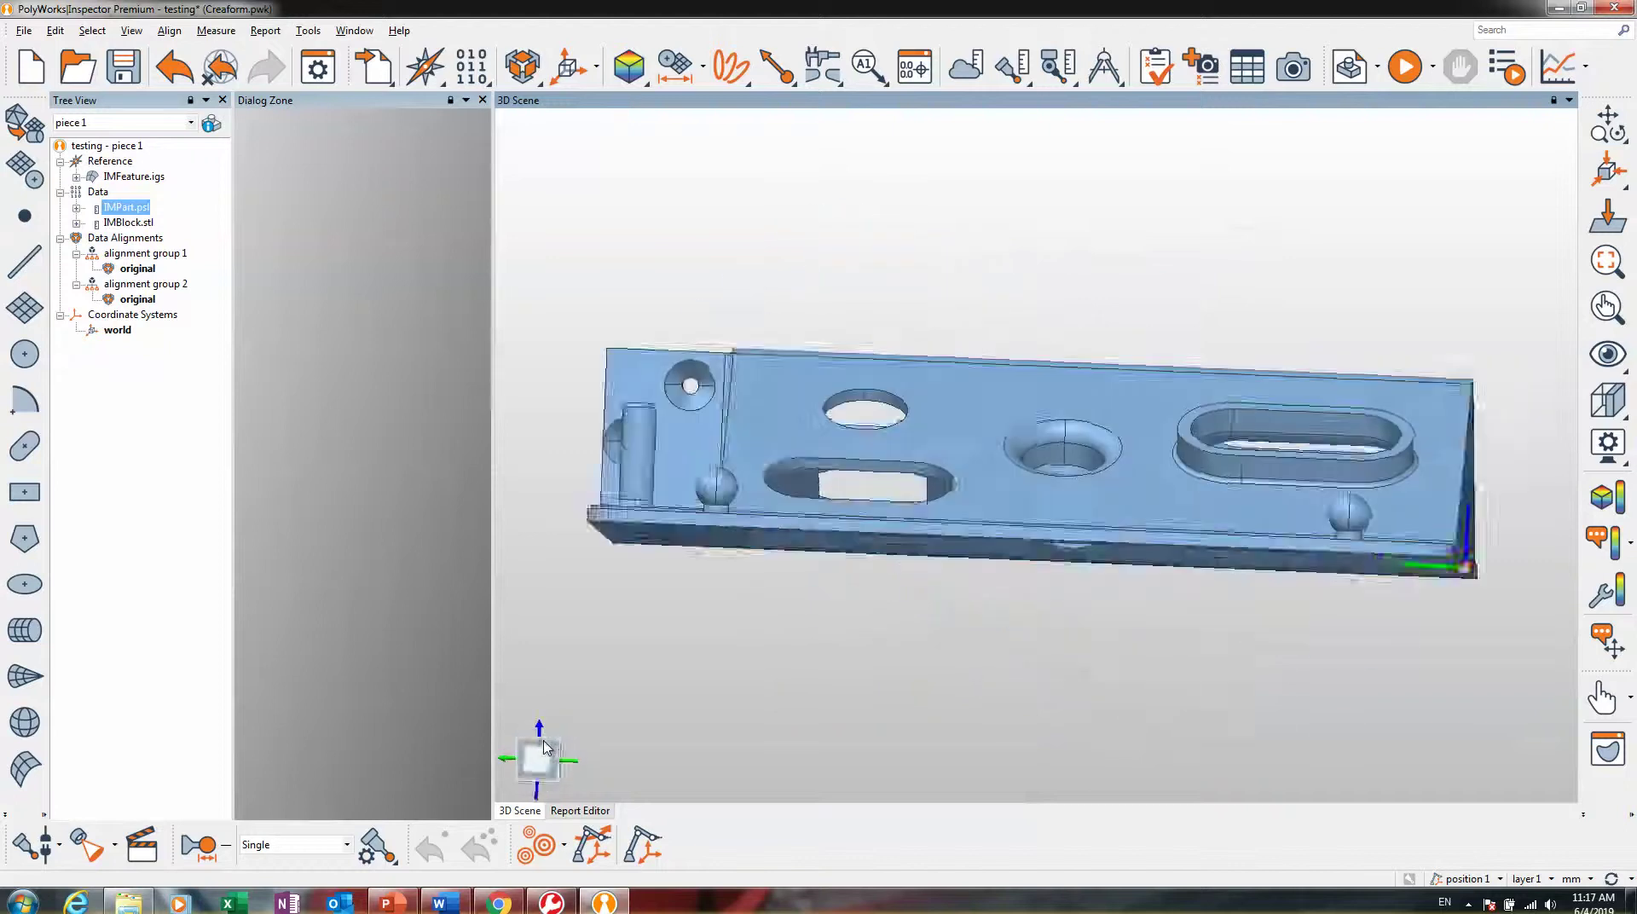
pyautogui.moveTo(912, 514); pyautogui.dragTo(989, 400)
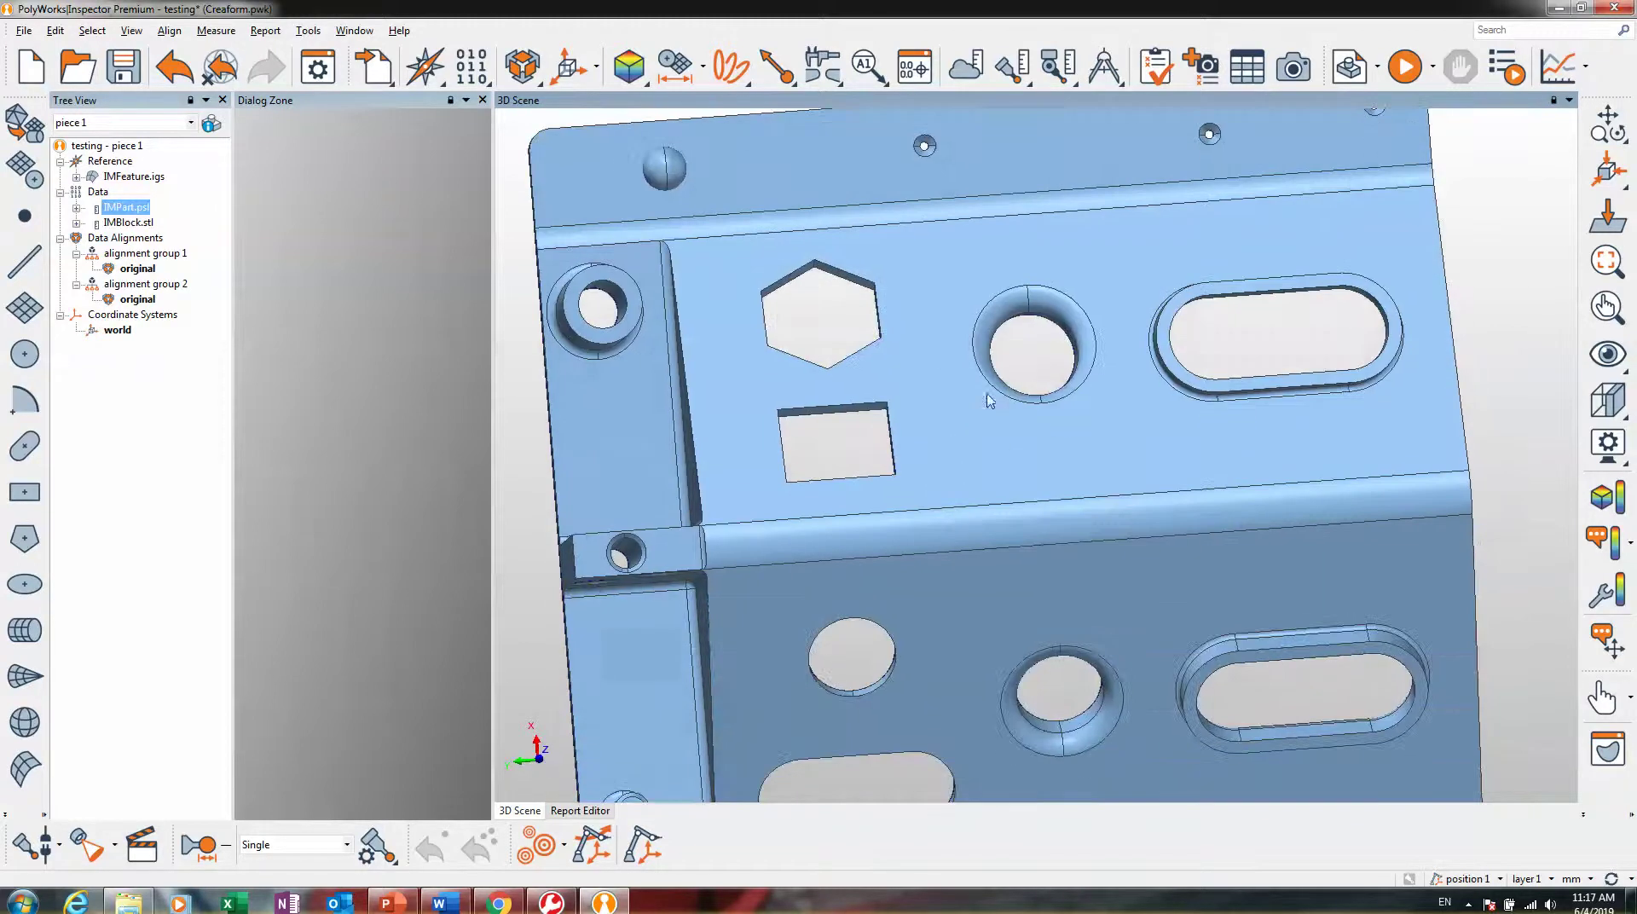
pyautogui.click(535, 763)
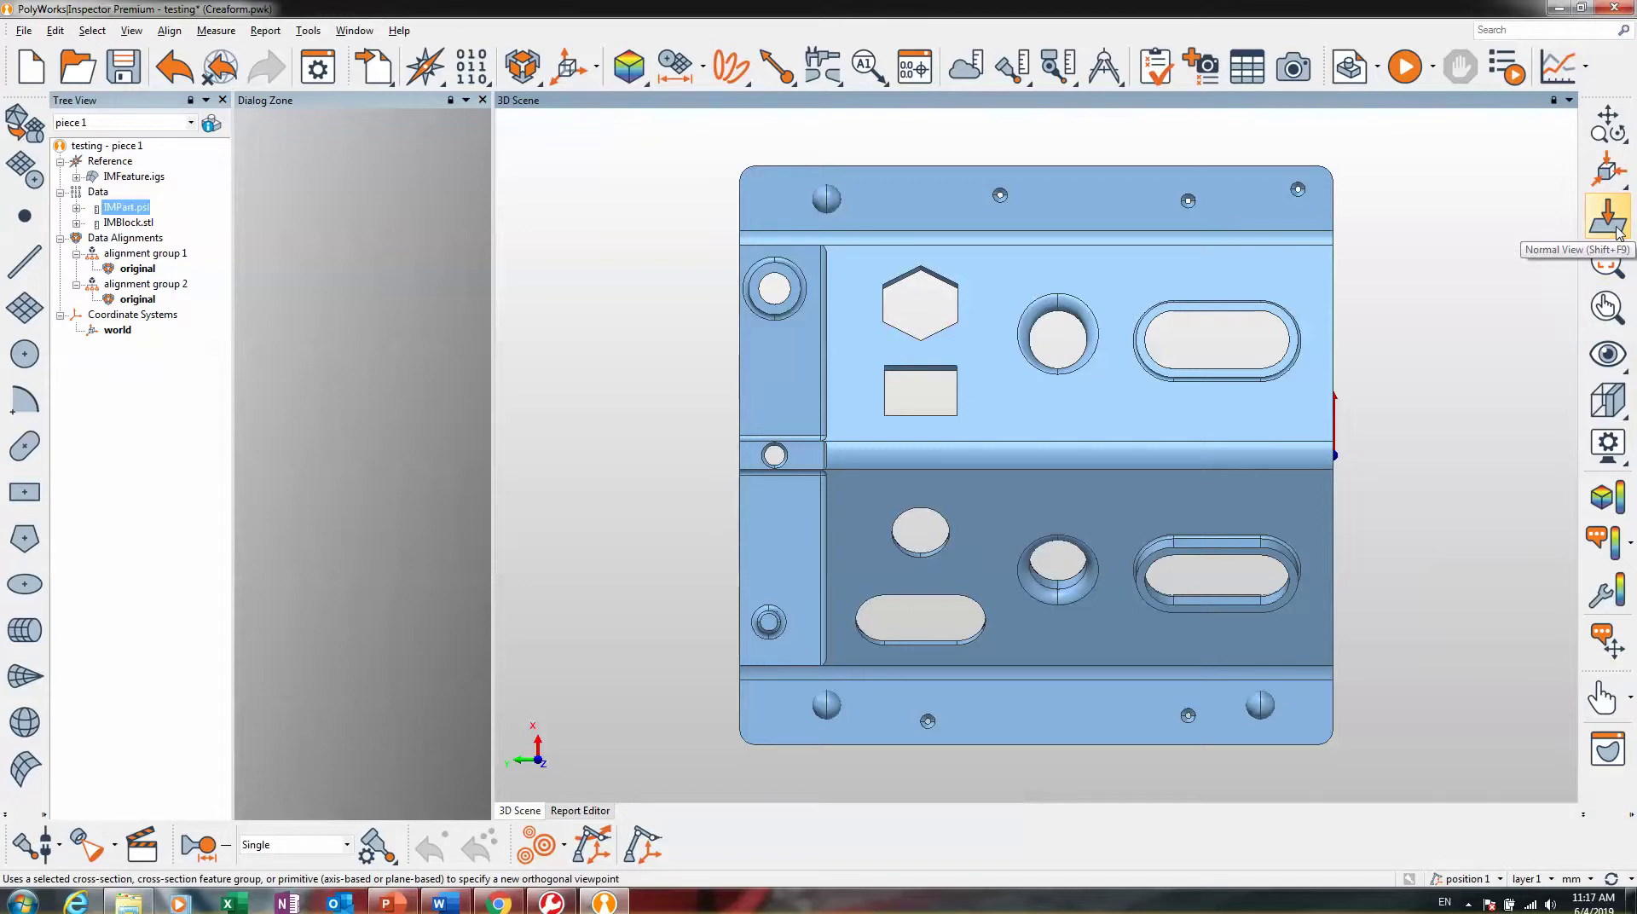
# - Create a plane feature on the bracket's triangular side face with the Pick on CAD Model method, and view the scene normal to it
pyautogui.moveTo(1162, 321); pyautogui.dragTo(1088, 314)
pyautogui.click(25, 308)
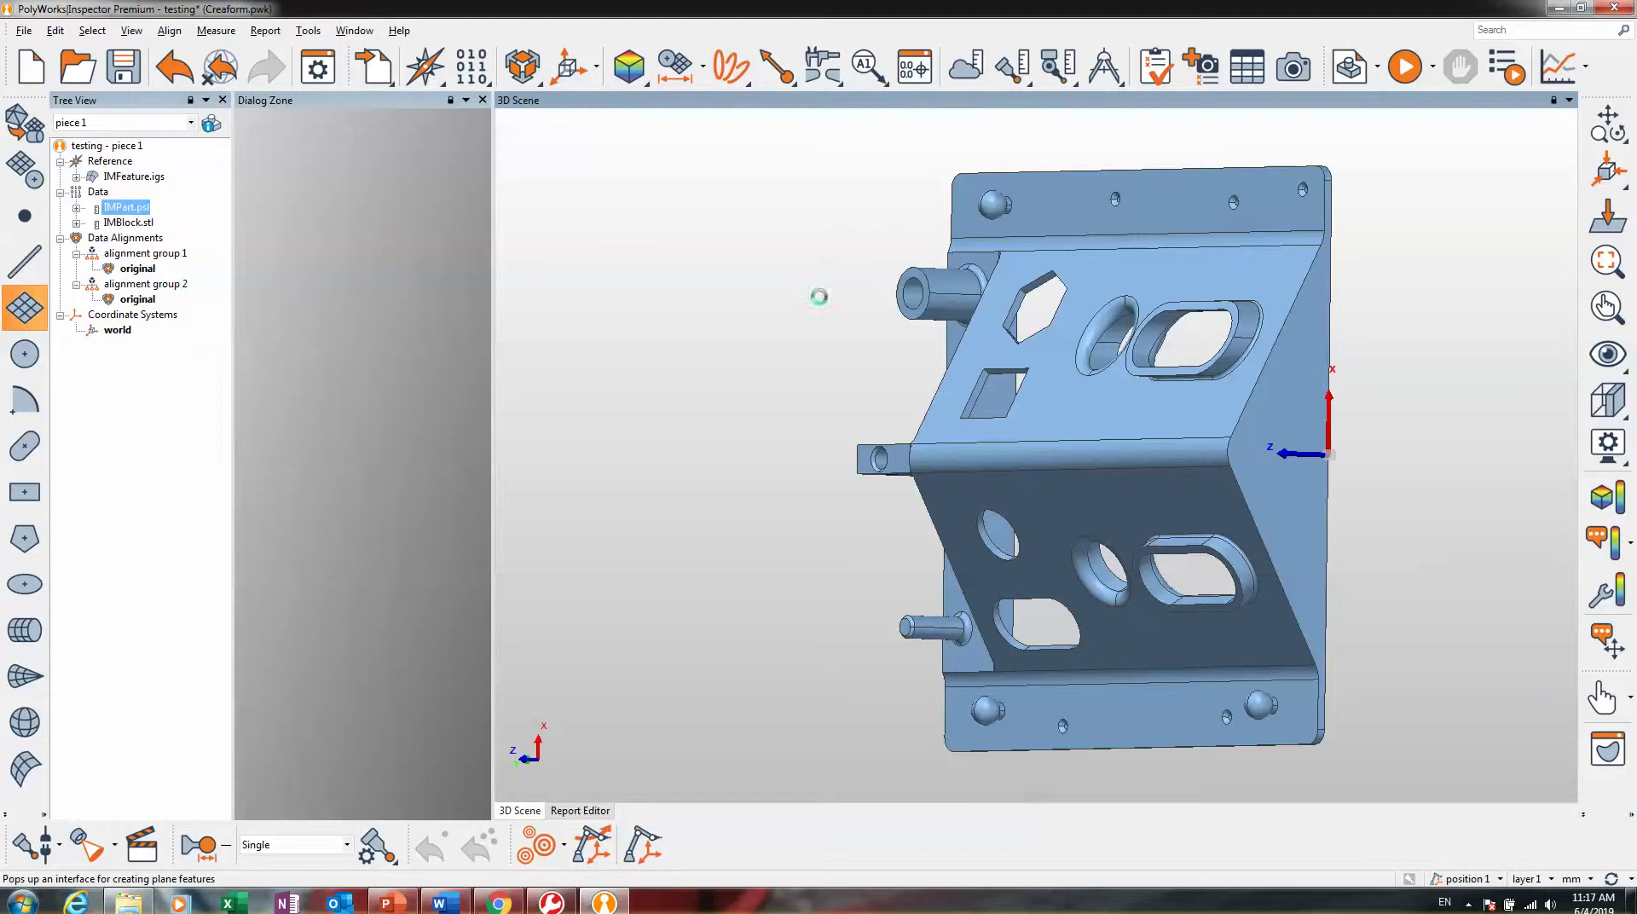
pyautogui.click(1318, 425)
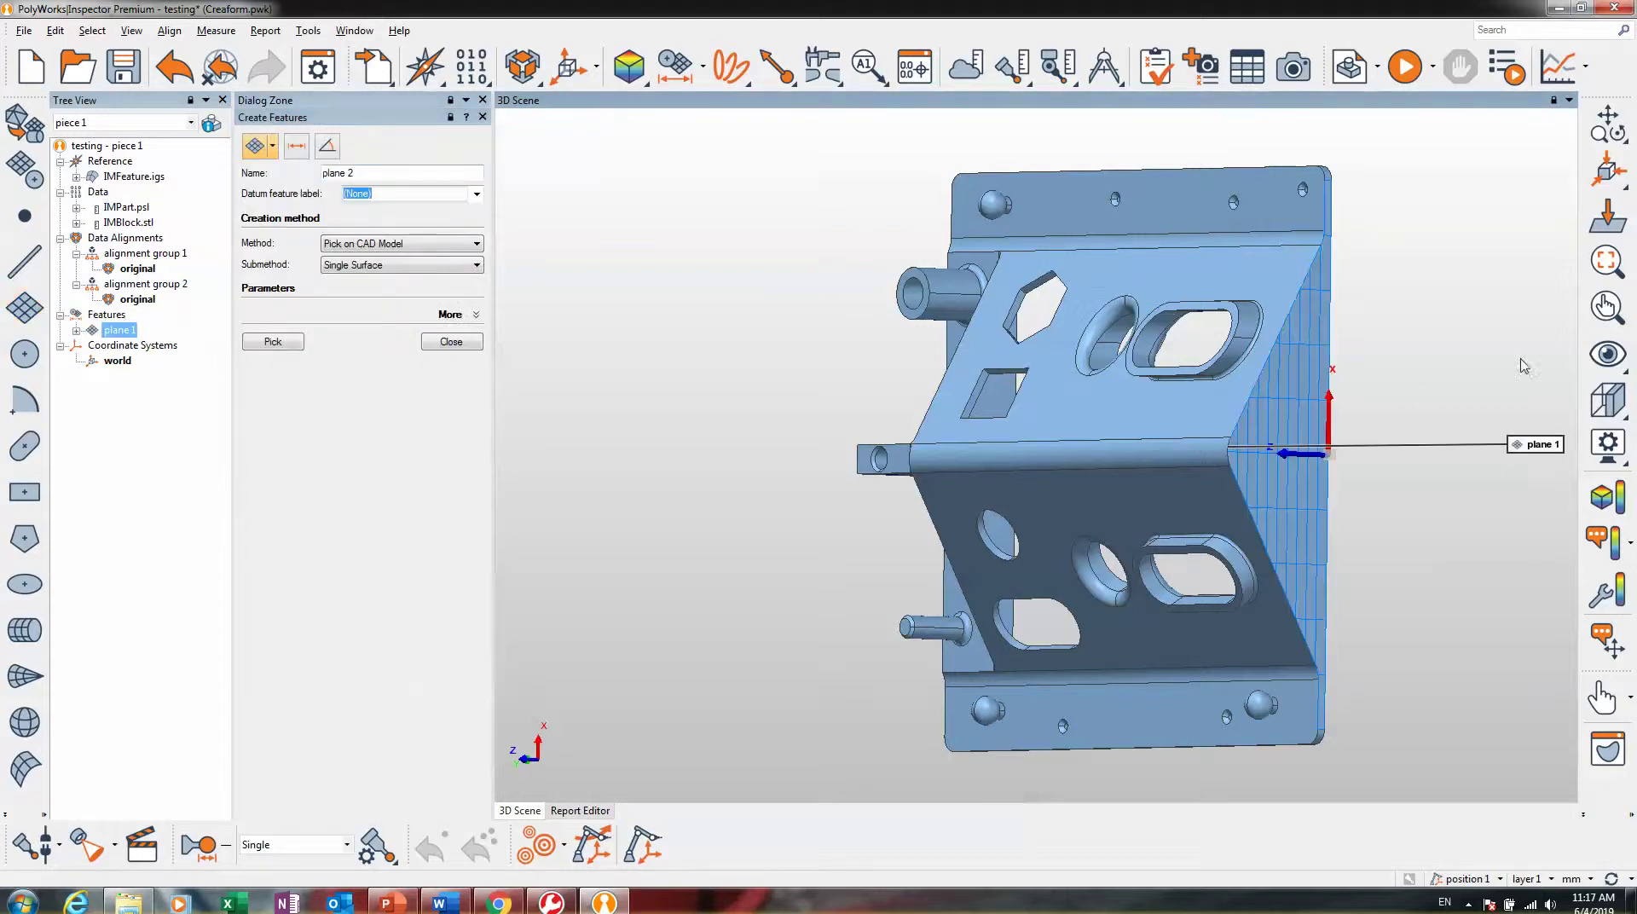
pyautogui.click(1605, 223)
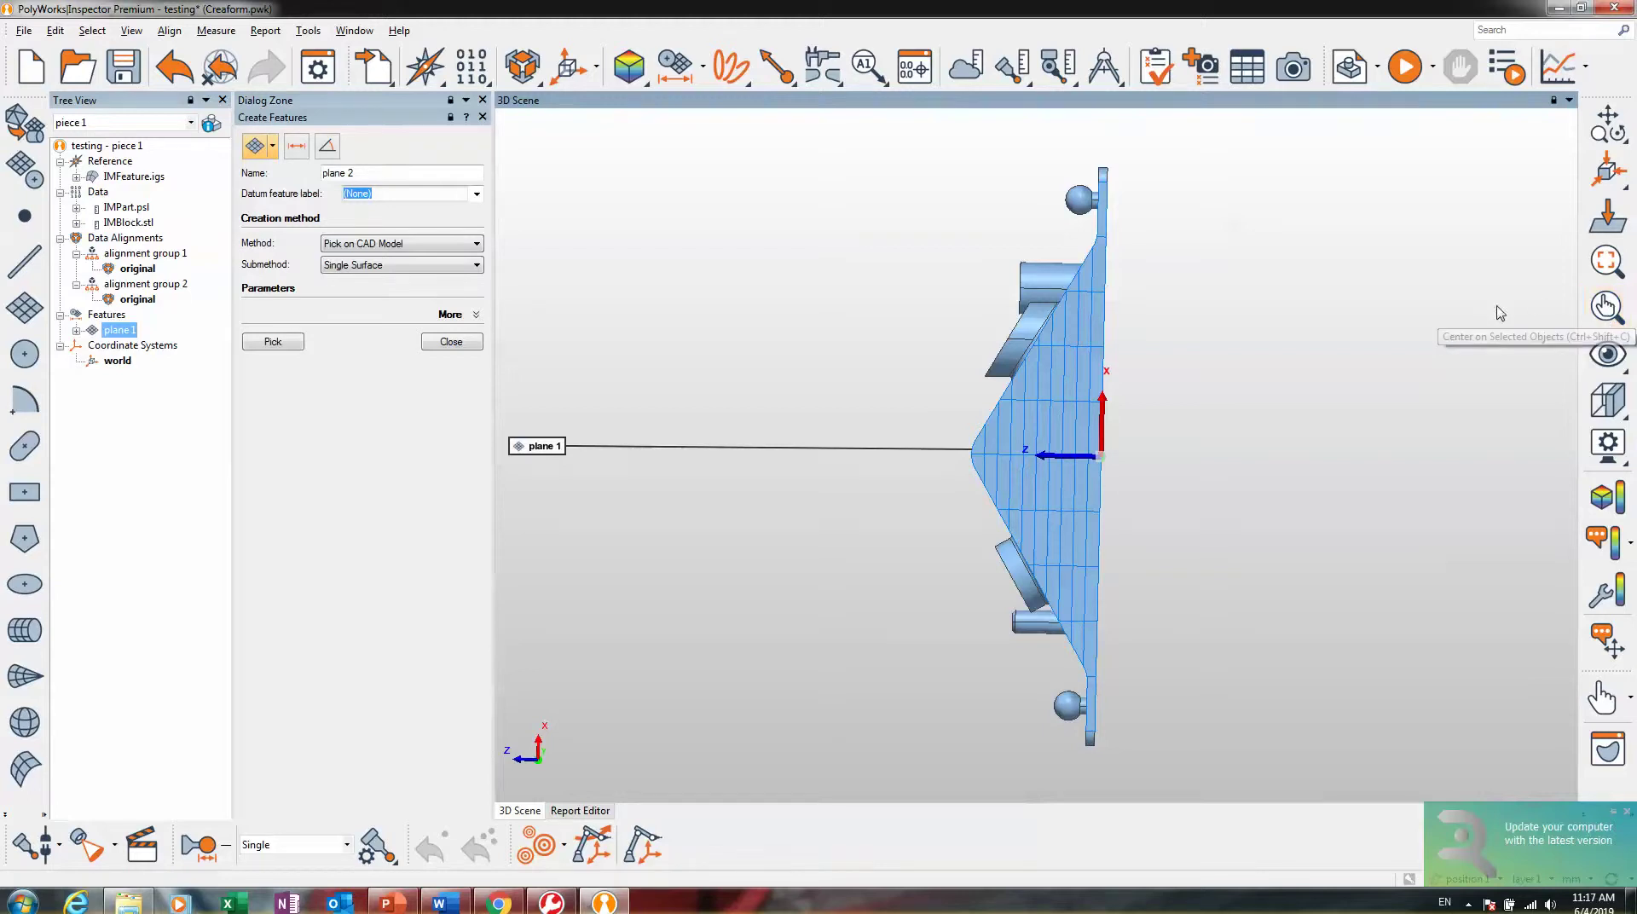
# - Anchor a point feature on the bracket's upper sloped face above the hexagonal hole, and close feature creation
pyautogui.moveTo(1162, 316); pyautogui.dragTo(1211, 320)
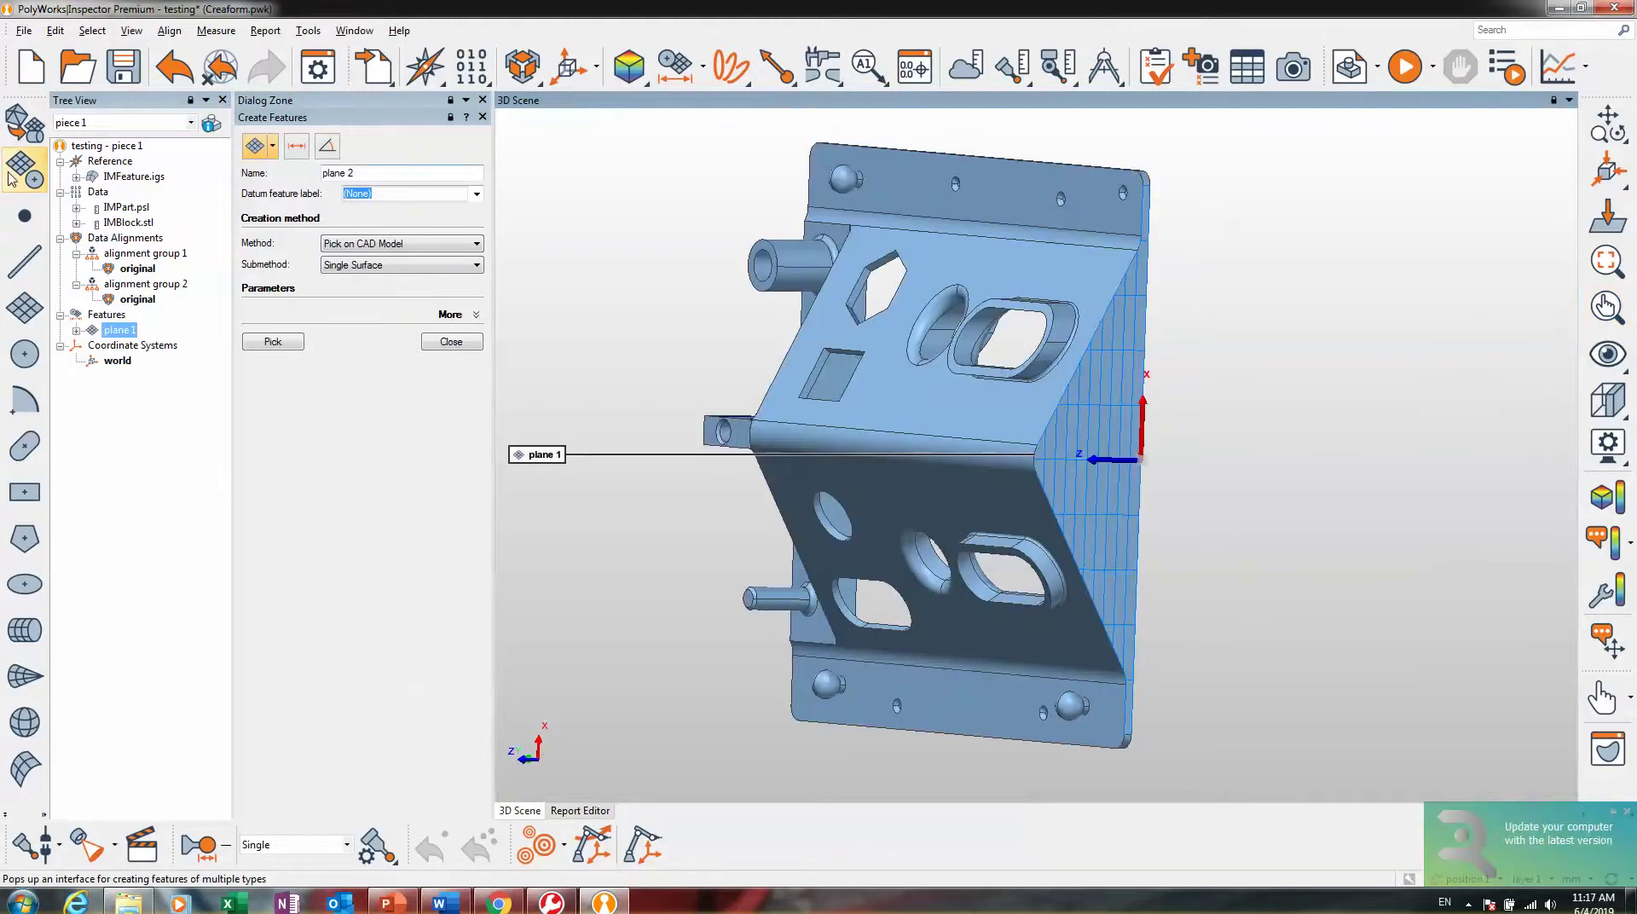
pyautogui.click(24, 214)
pyautogui.click(922, 243)
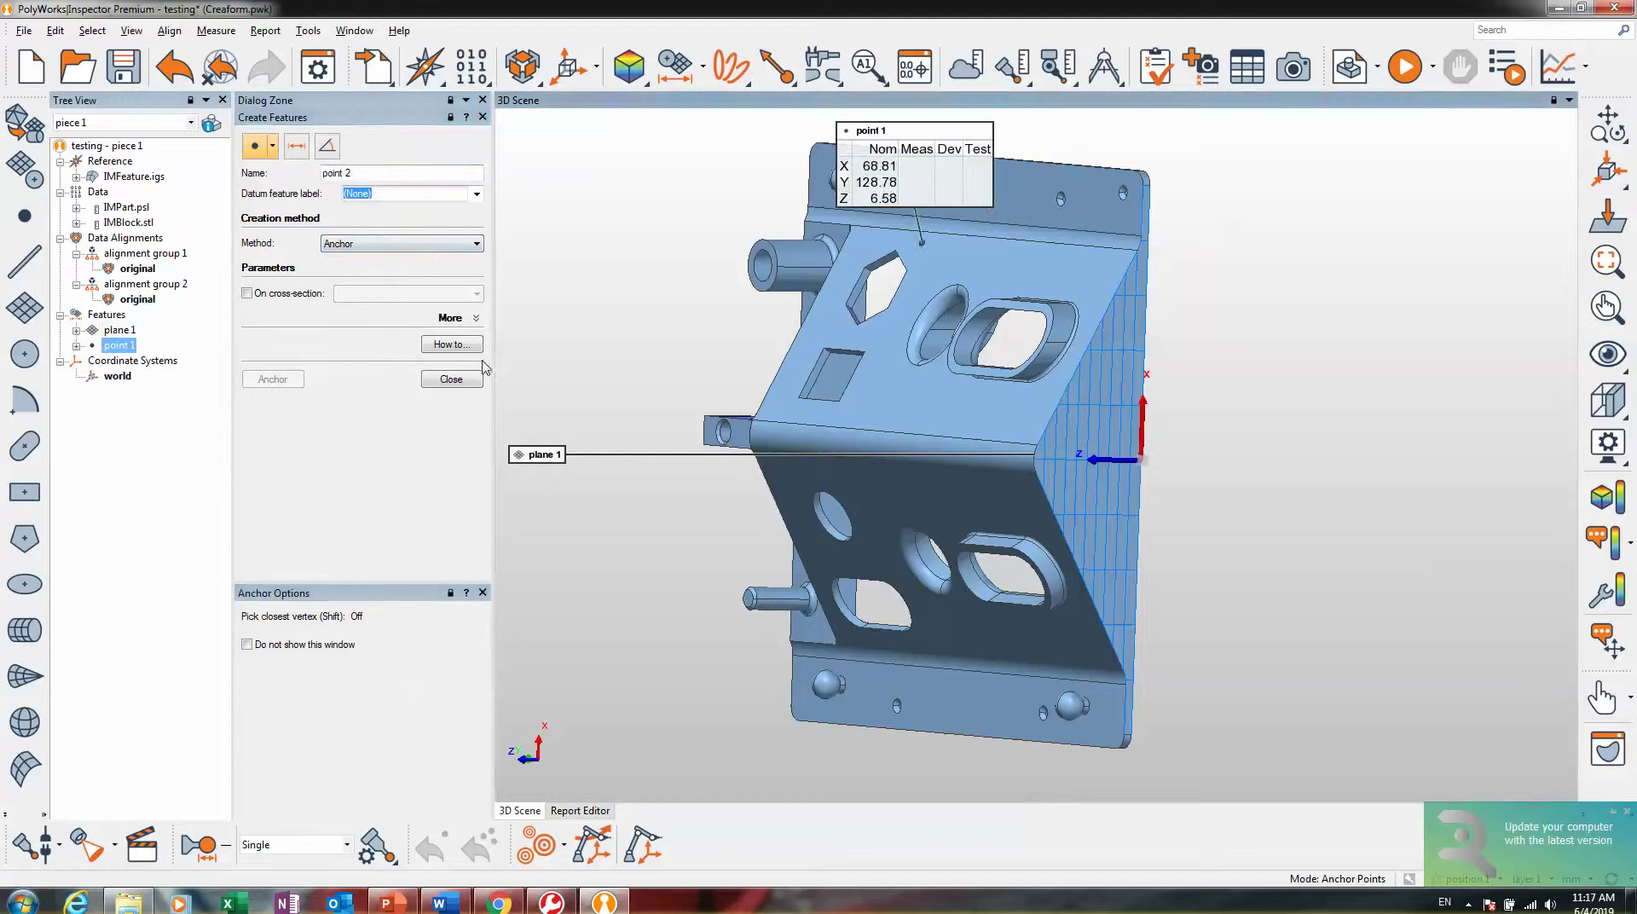
pyautogui.click(469, 378)
# - Magnify the side plane closely, and center the 3D scene on the selected point 1 feature
pyautogui.moveTo(893, 334)
pyautogui.mouseDown()
pyautogui.moveTo(850, 317)
pyautogui.moveTo(891, 354)
pyautogui.mouseUp()
pyautogui.moveTo(890, 410); pyautogui.dragTo(926, 533, button='middle')
pyautogui.scroll(5, 897, 411)
pyautogui.scroll(6, 897, 417)
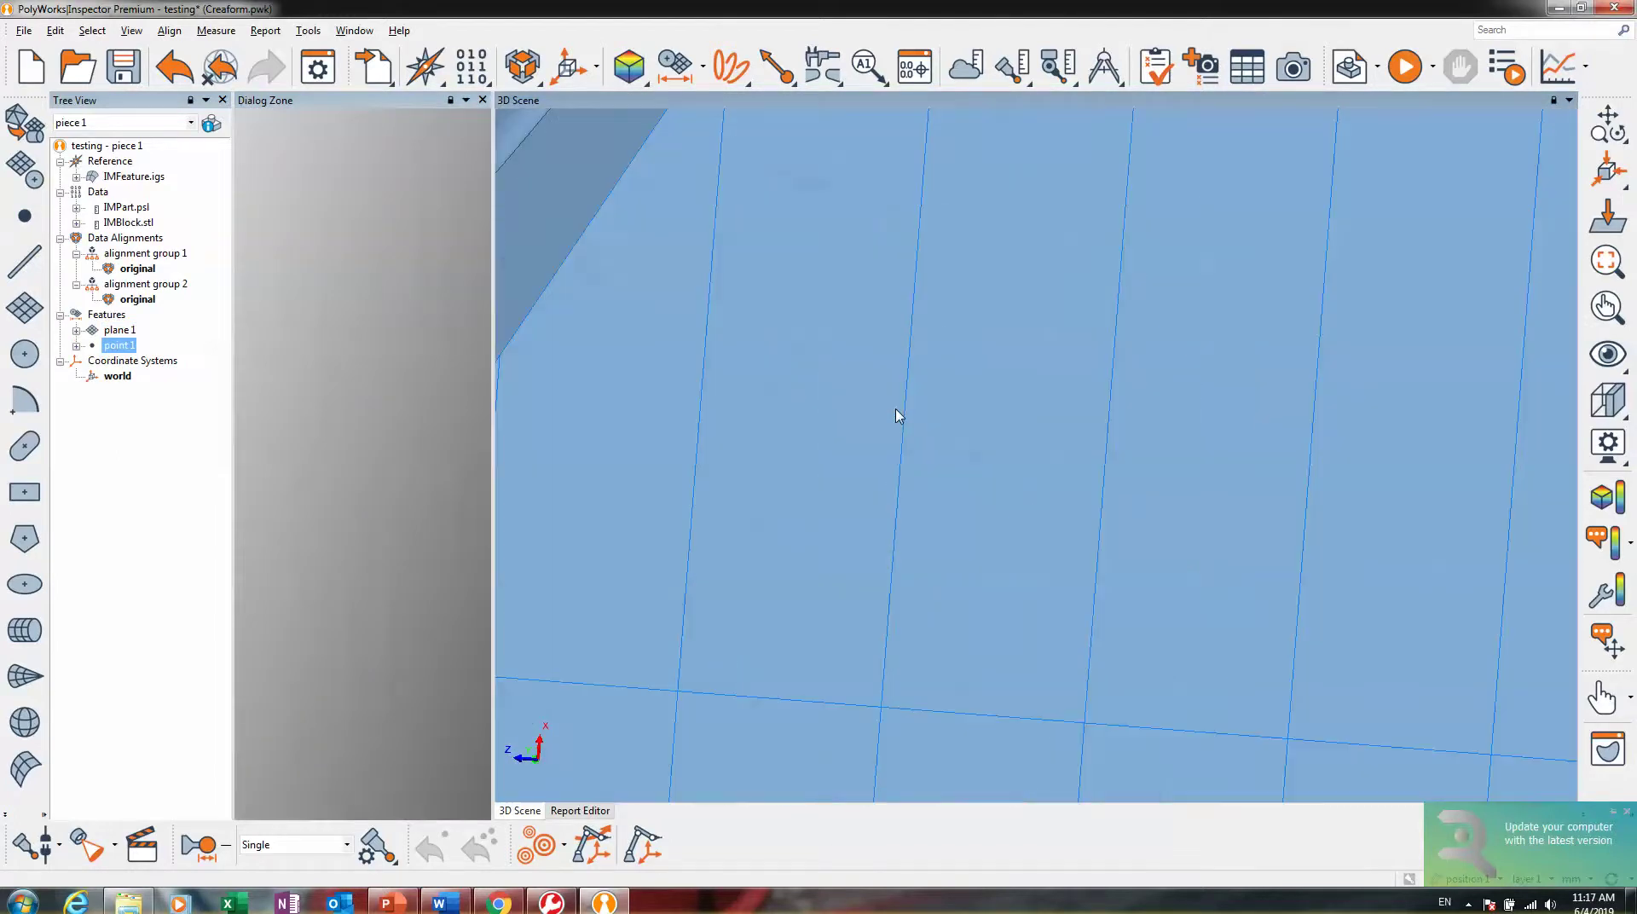
pyautogui.click(127, 349)
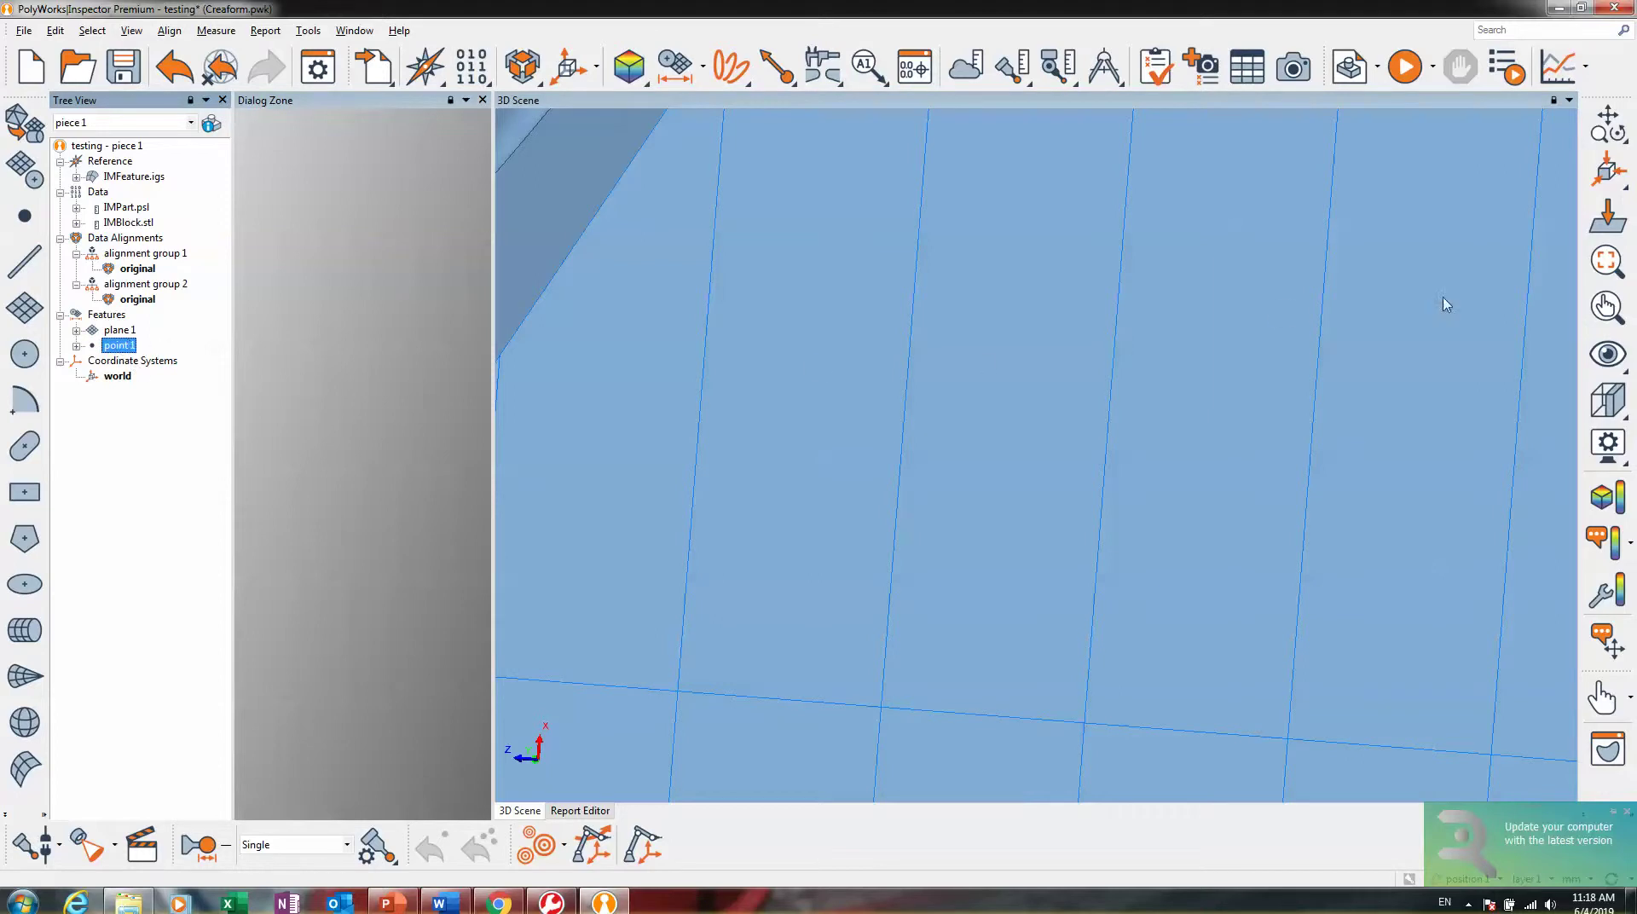
pyautogui.click(1605, 307)
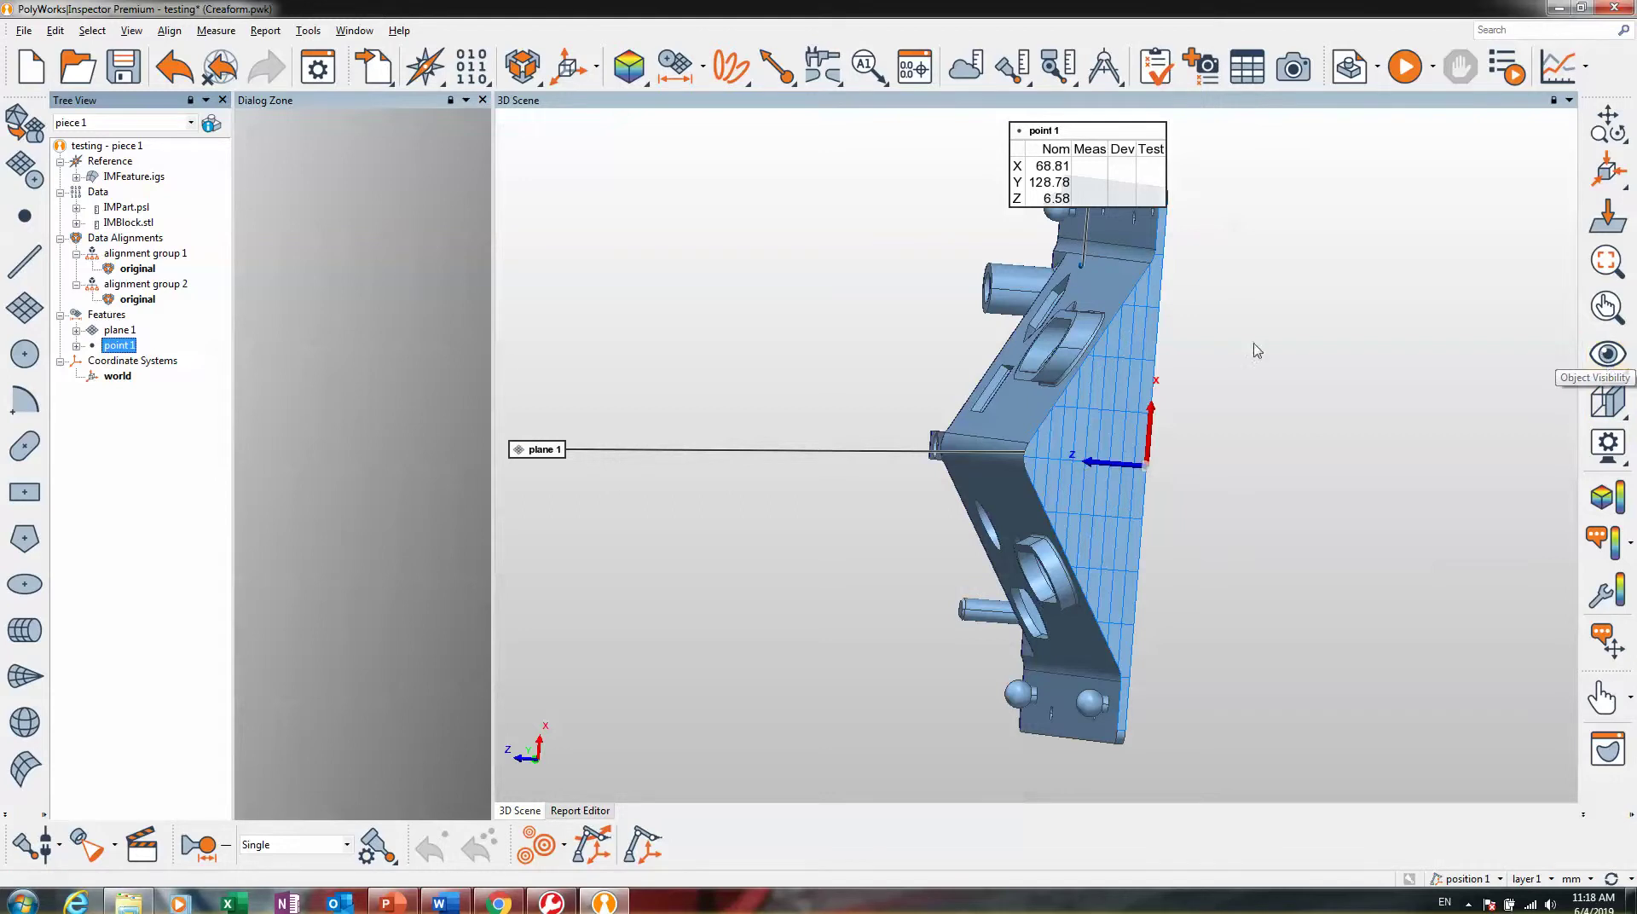
# - Hide the IMFeature CAD model individually, and toggle the visibility of all reference objects until the model is displayed again
pyautogui.middleClick(112, 175)
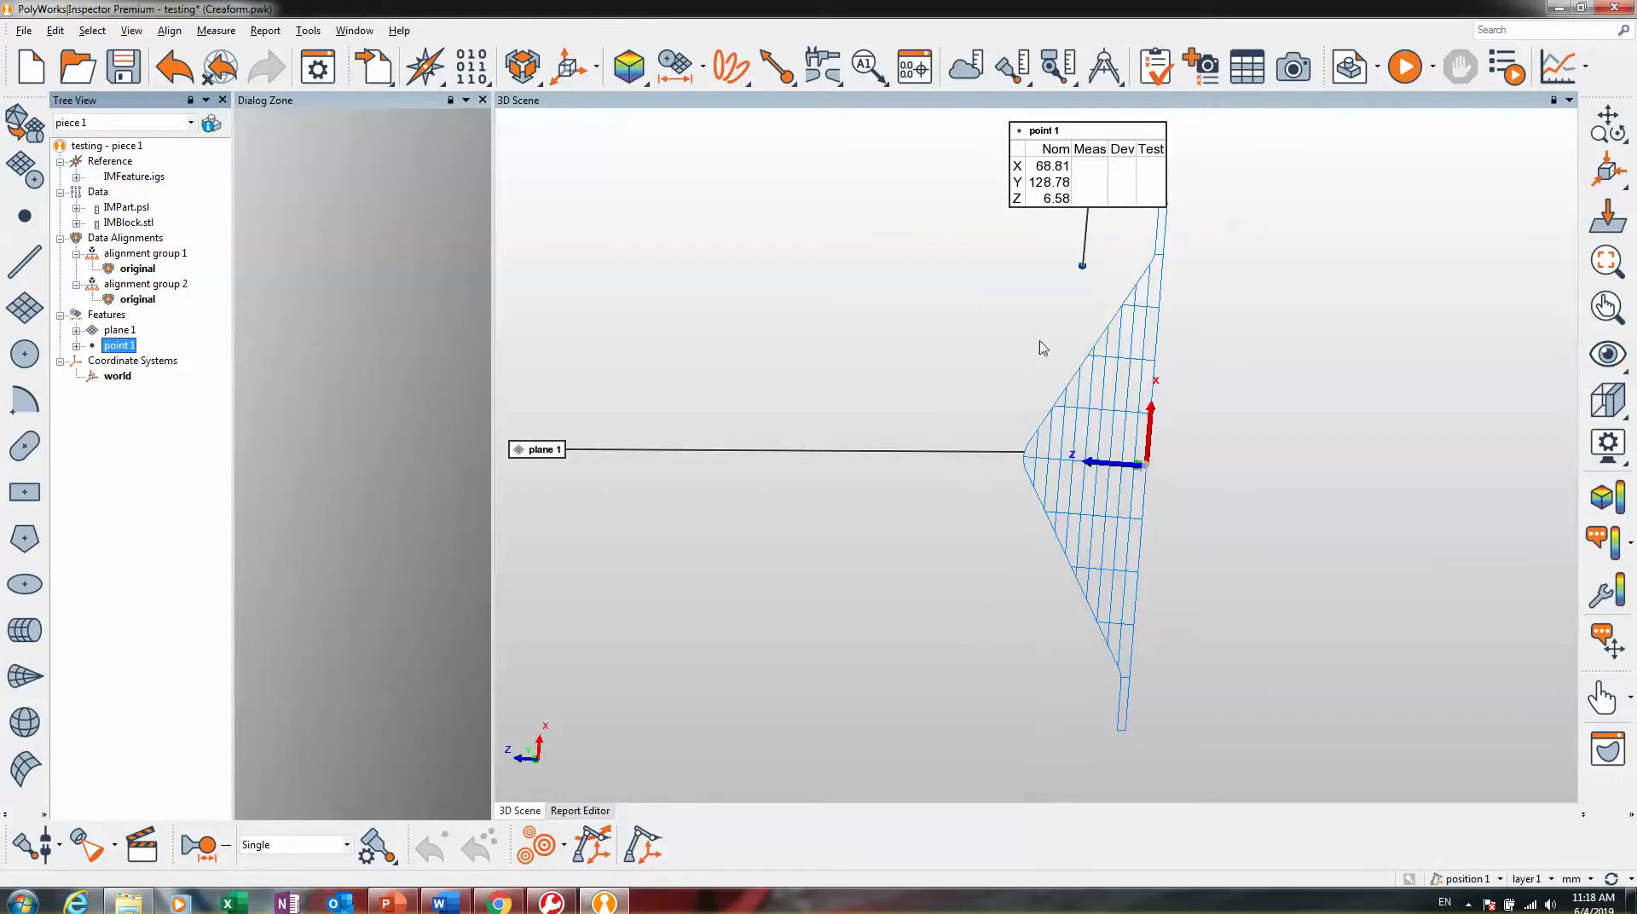
pyautogui.click(1607, 353)
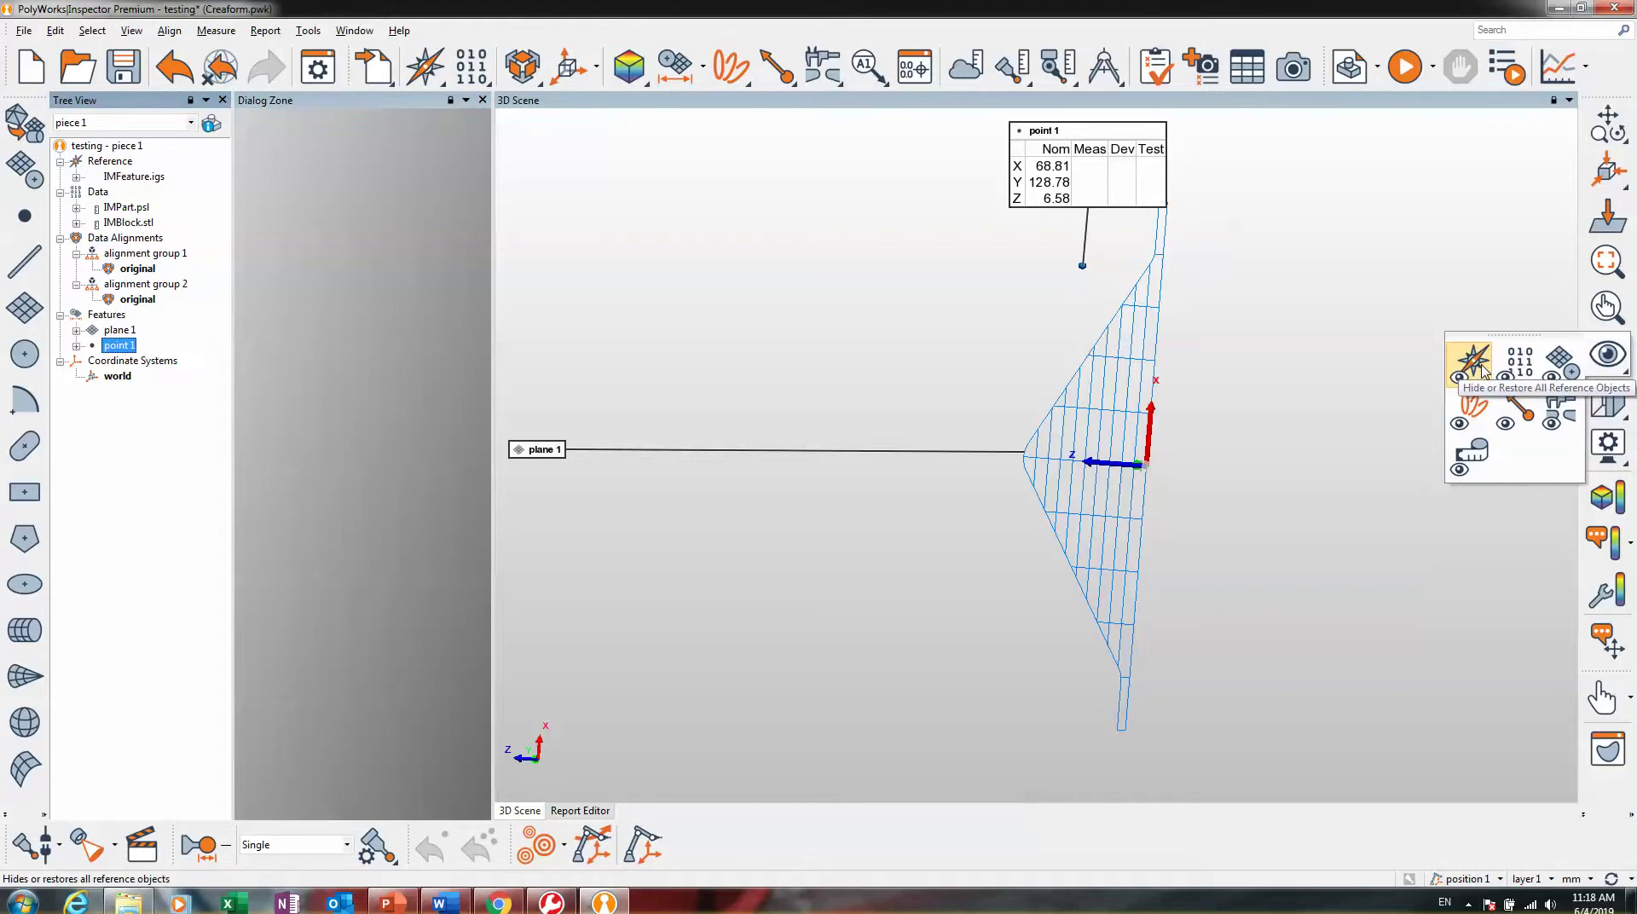
pyautogui.click(1472, 360)
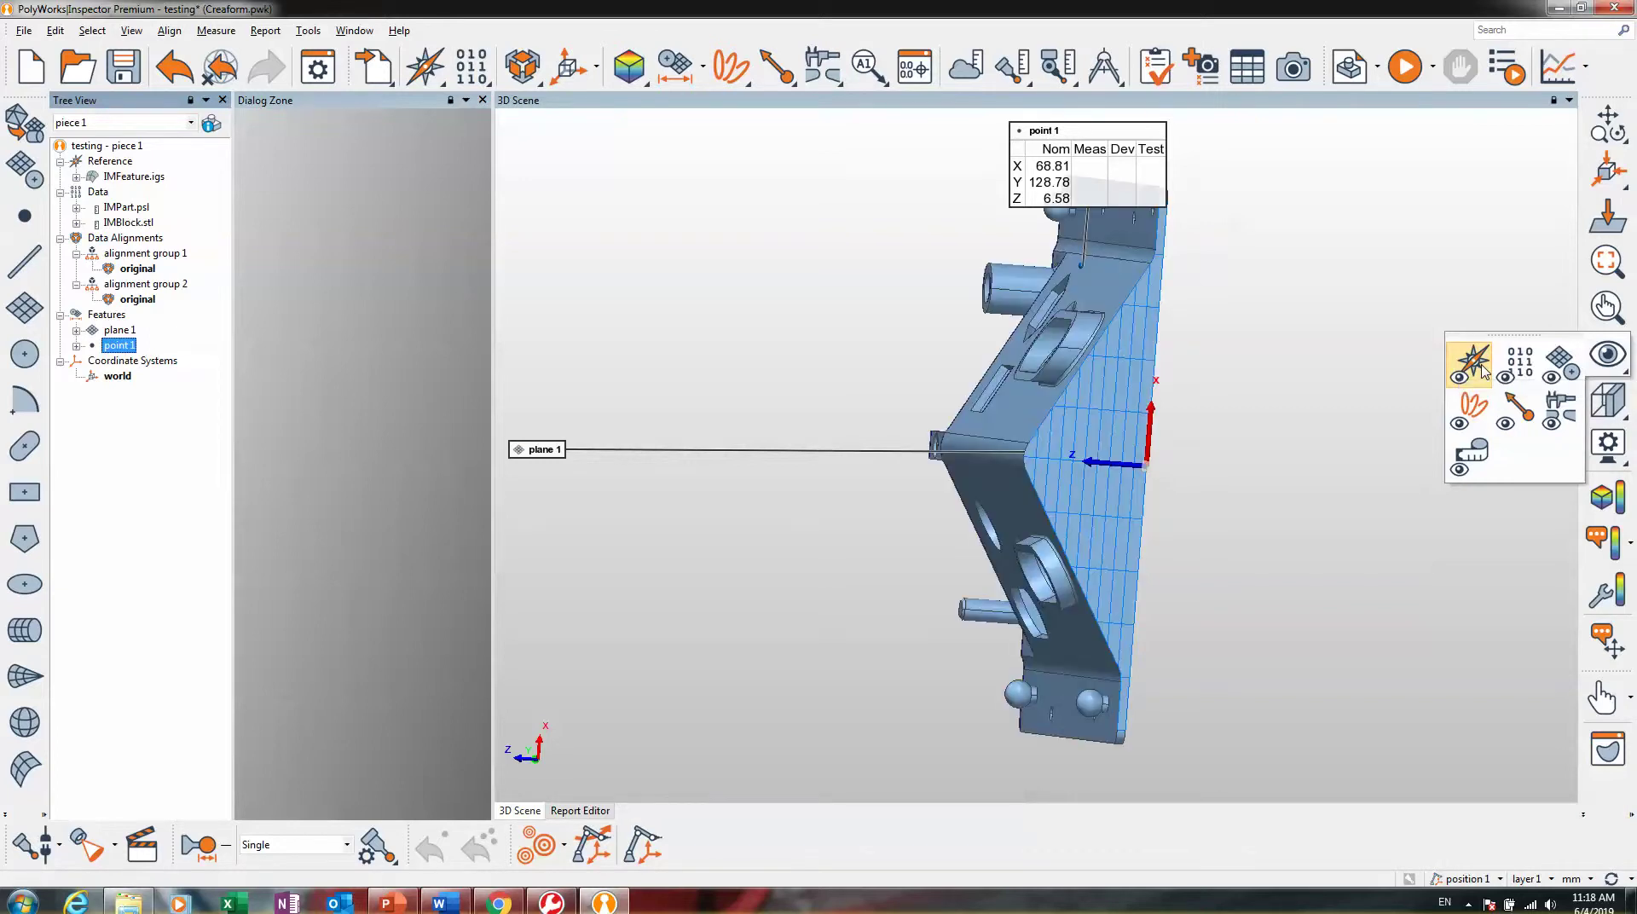
pyautogui.click(1481, 368)
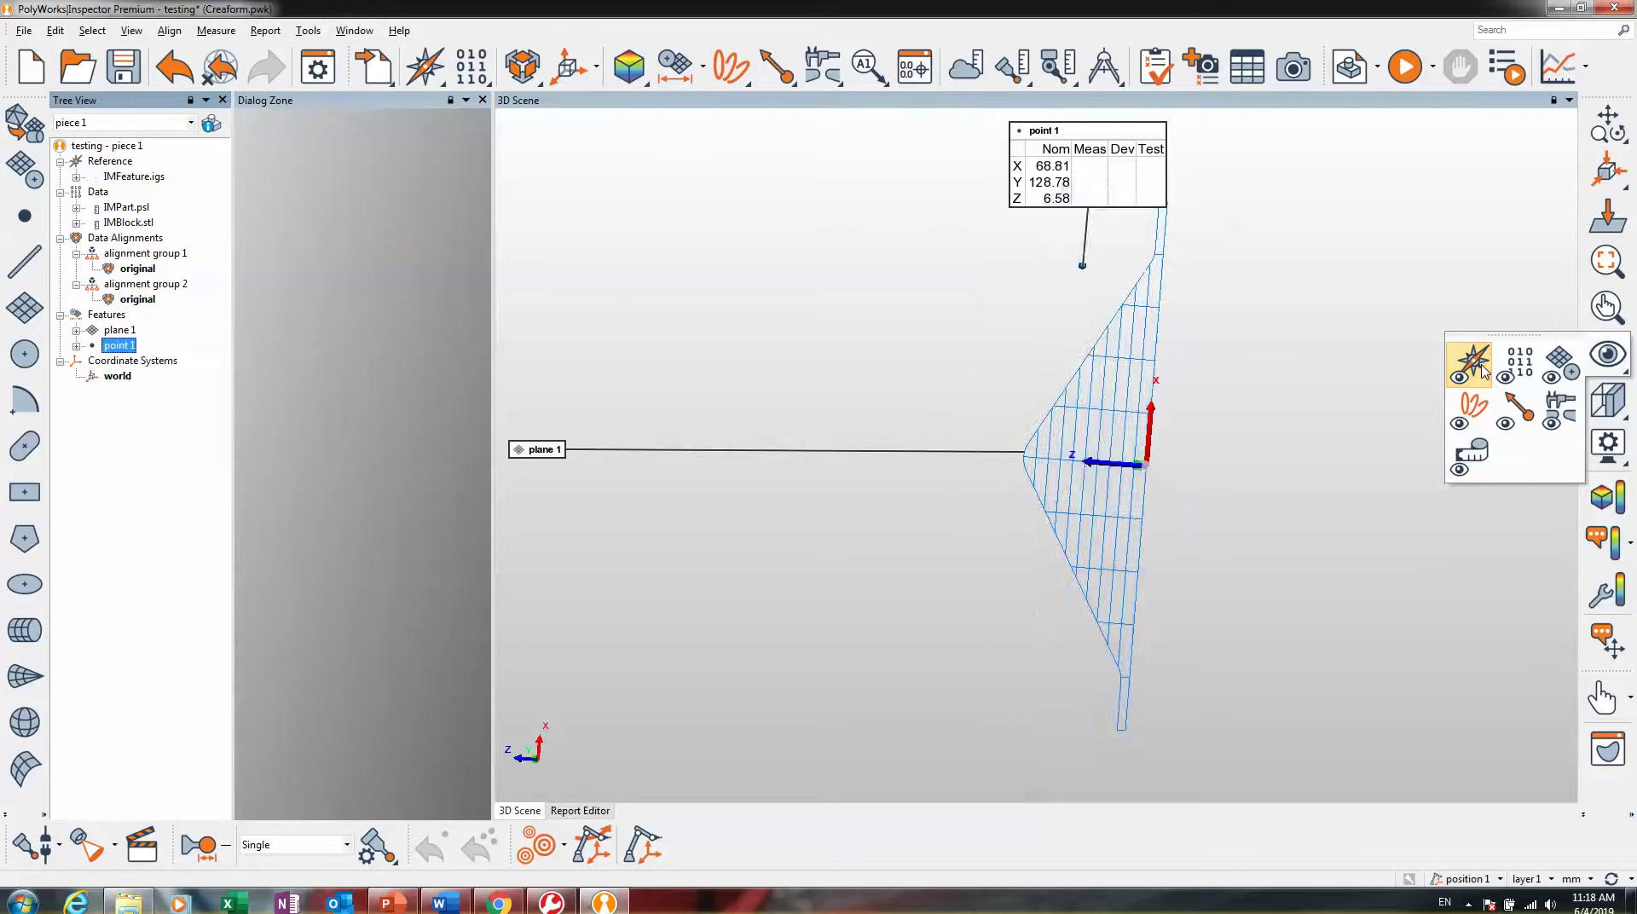
pyautogui.click(1480, 368)
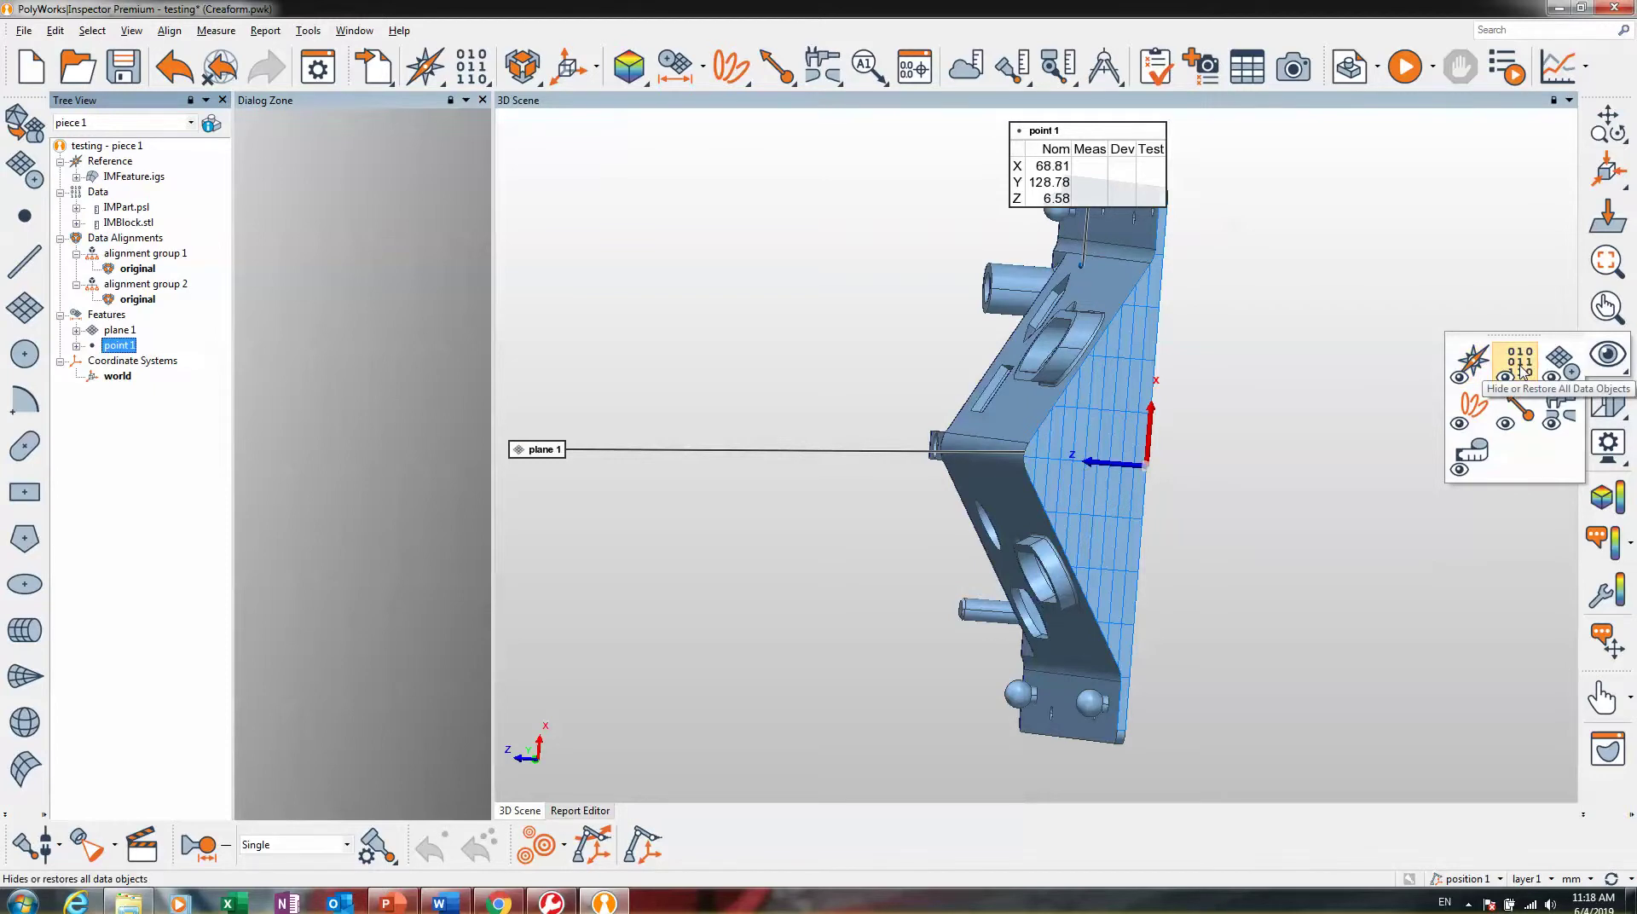
# - Restore all data objects, and hide the IMFeature CAD model to expose the green IMBlock part
pyautogui.click(1520, 362)
pyautogui.moveTo(1111, 288); pyautogui.dragTo(1088, 324, button='middle')
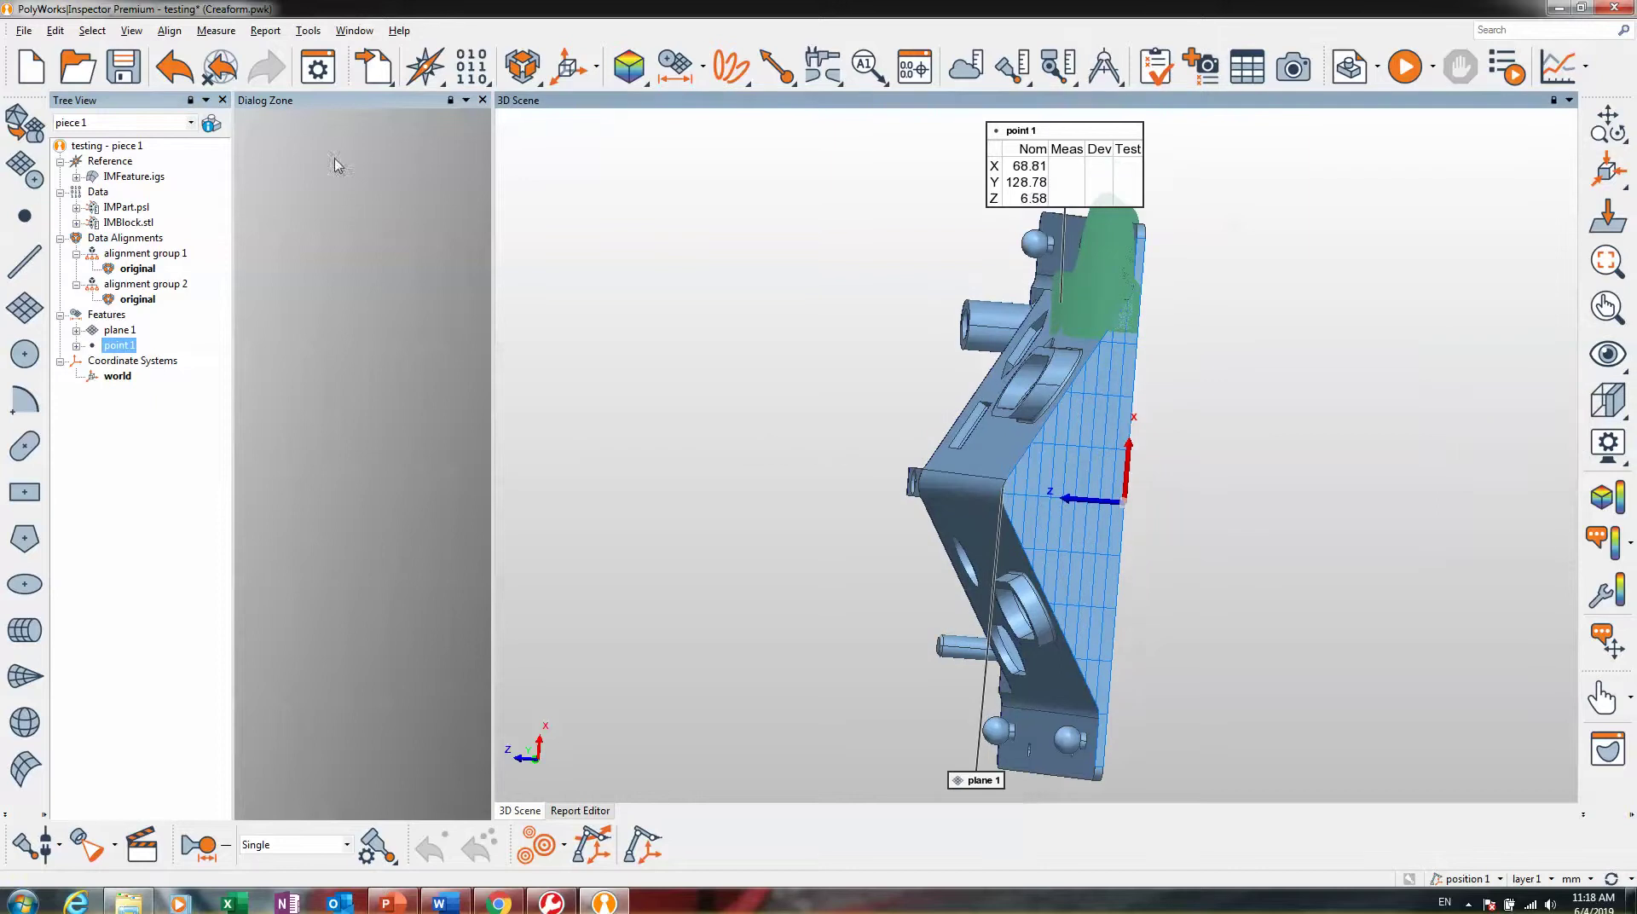
pyautogui.middleClick(149, 176)
pyautogui.moveTo(1095, 425); pyautogui.dragTo(948, 405)
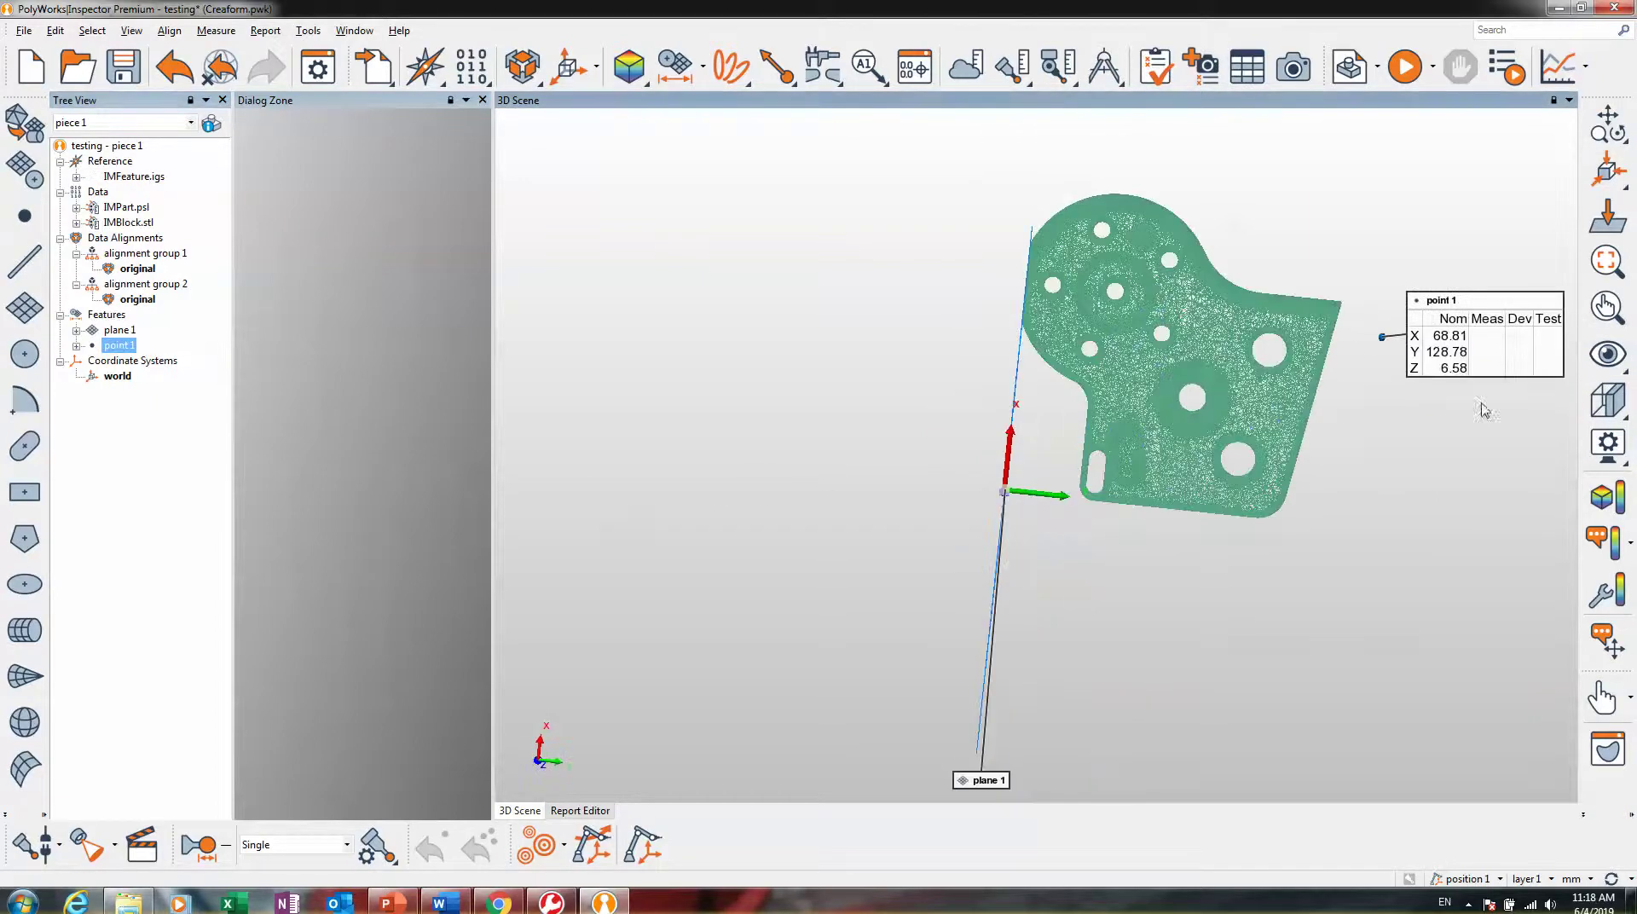
# - Hide and restore all data objects, and do the same for all features
pyautogui.click(1610, 365)
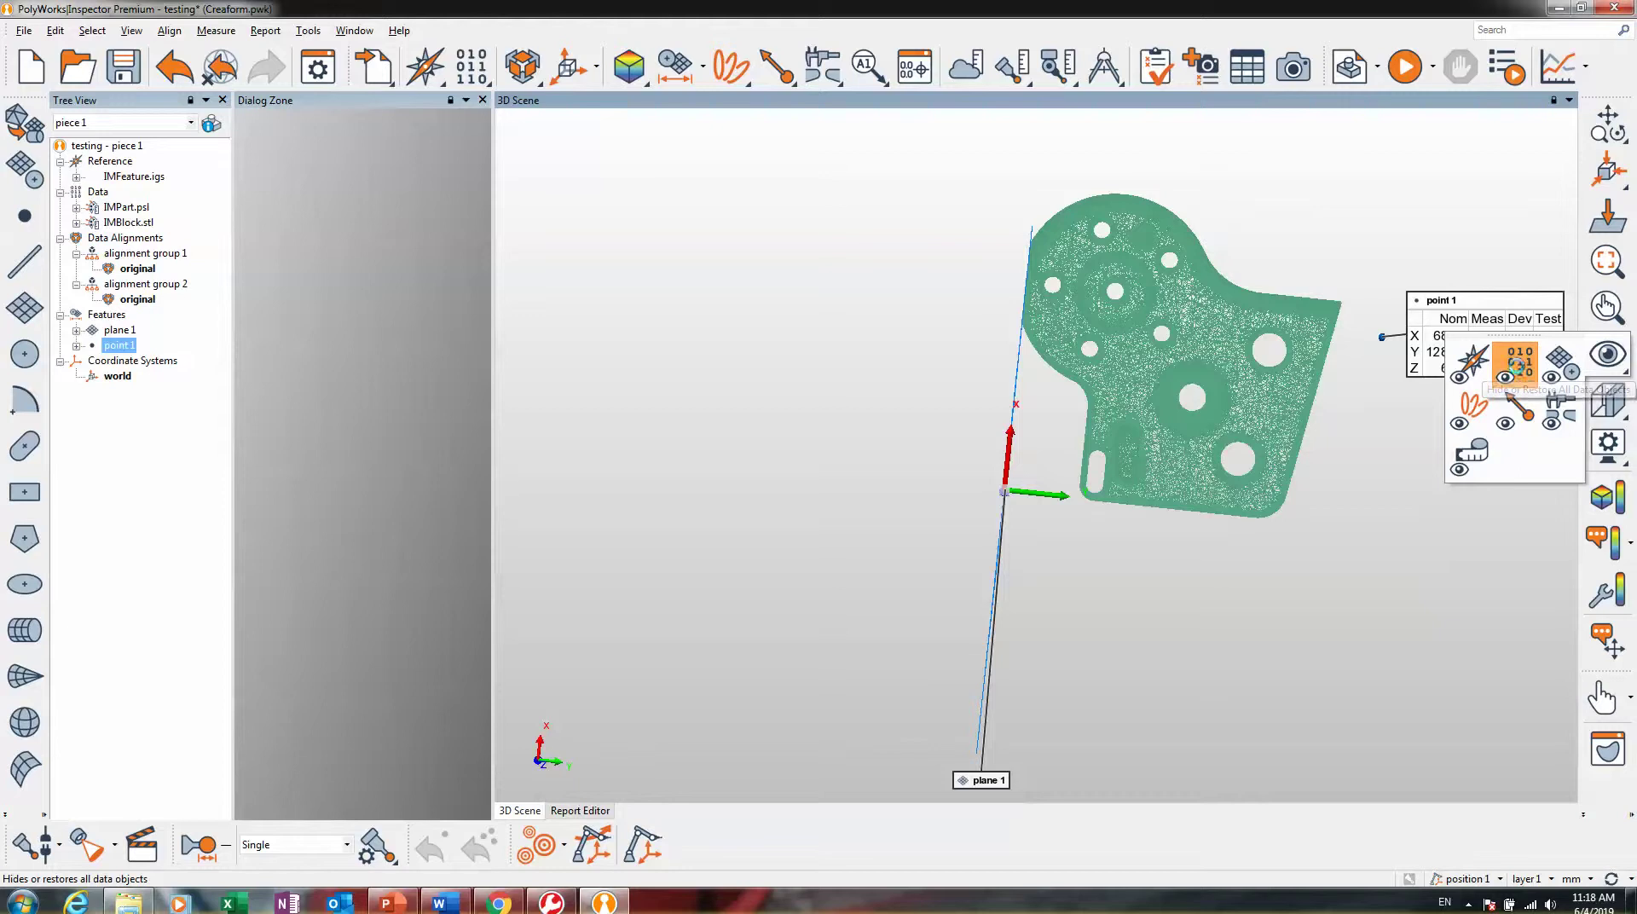
pyautogui.click(1520, 370)
pyautogui.click(1520, 370)
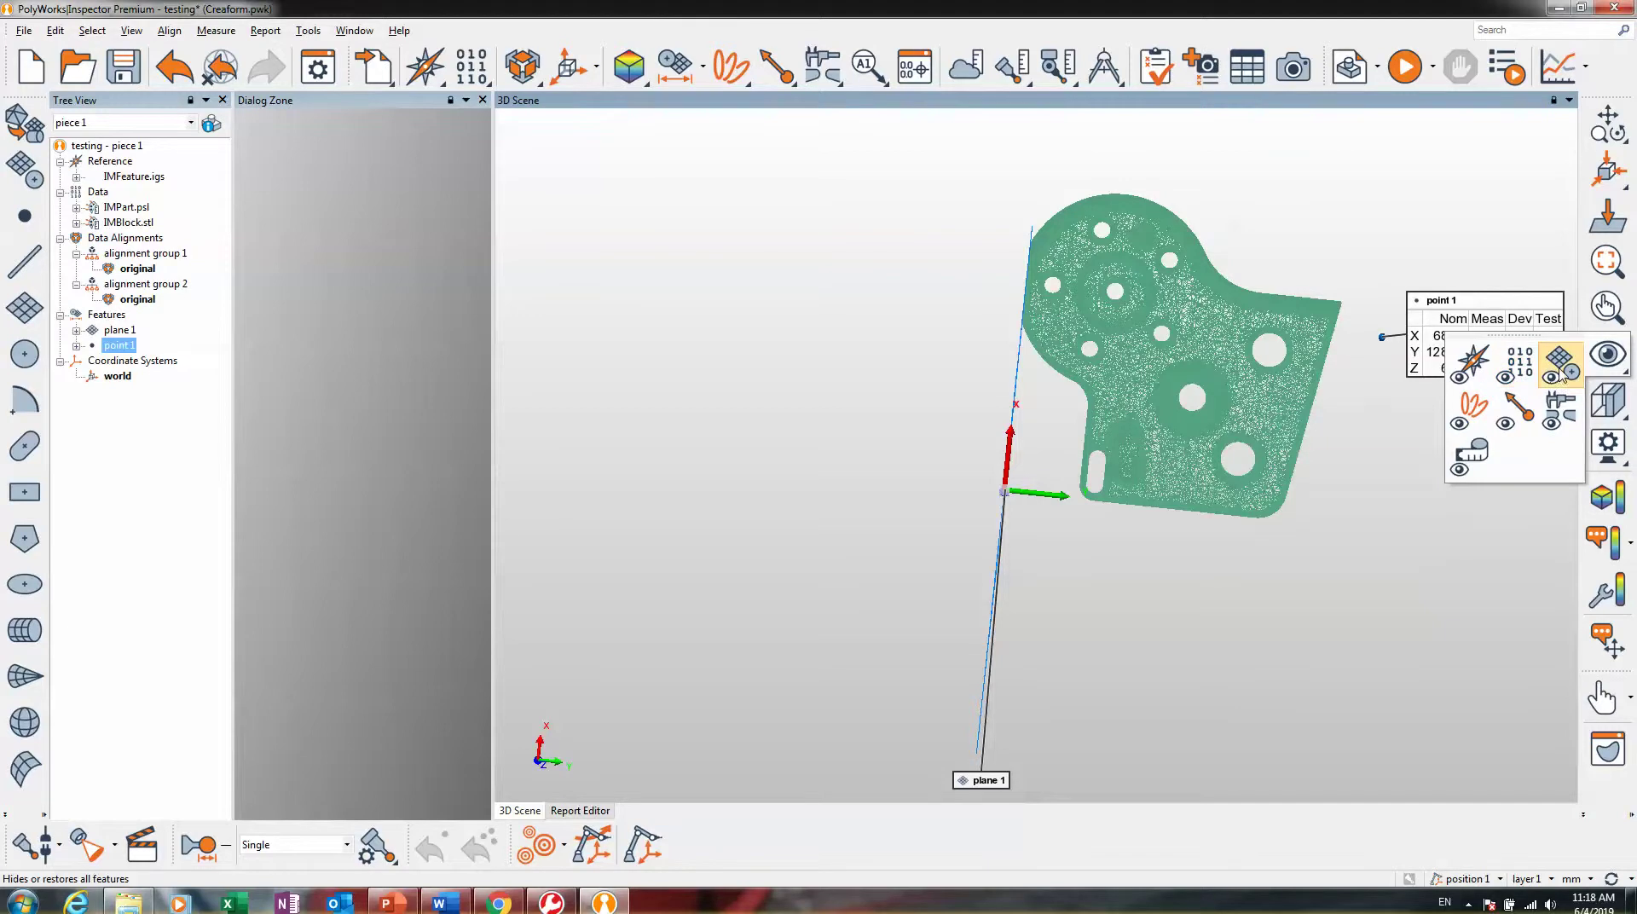
pyautogui.moveTo(1513, 411); pyautogui.dragTo(1422, 407)
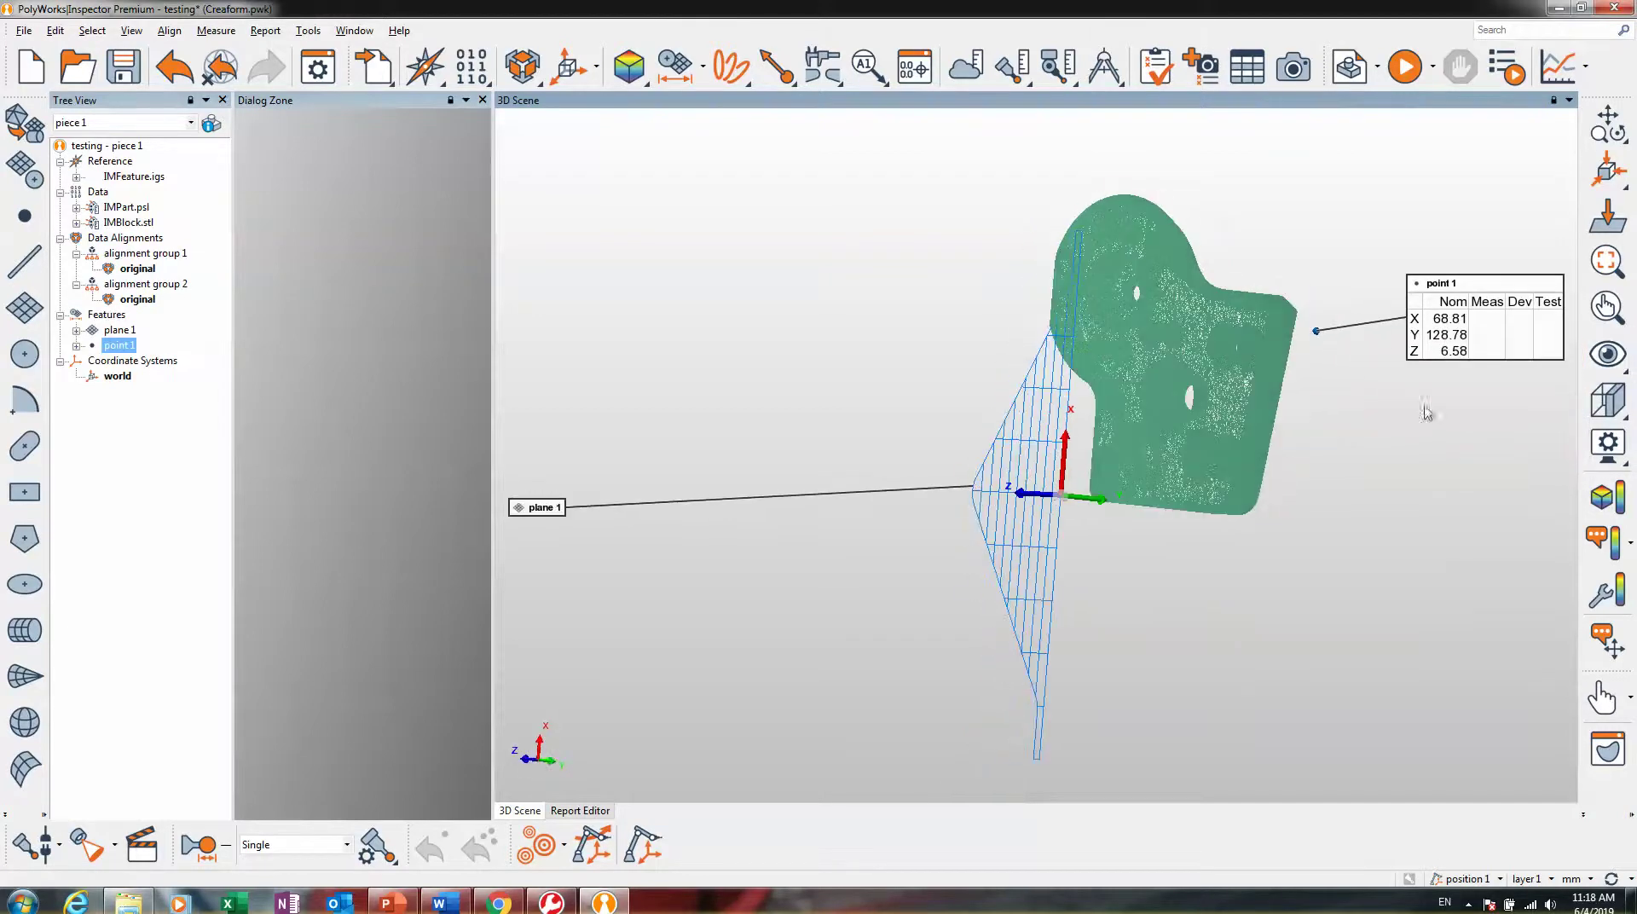
pyautogui.click(1573, 370)
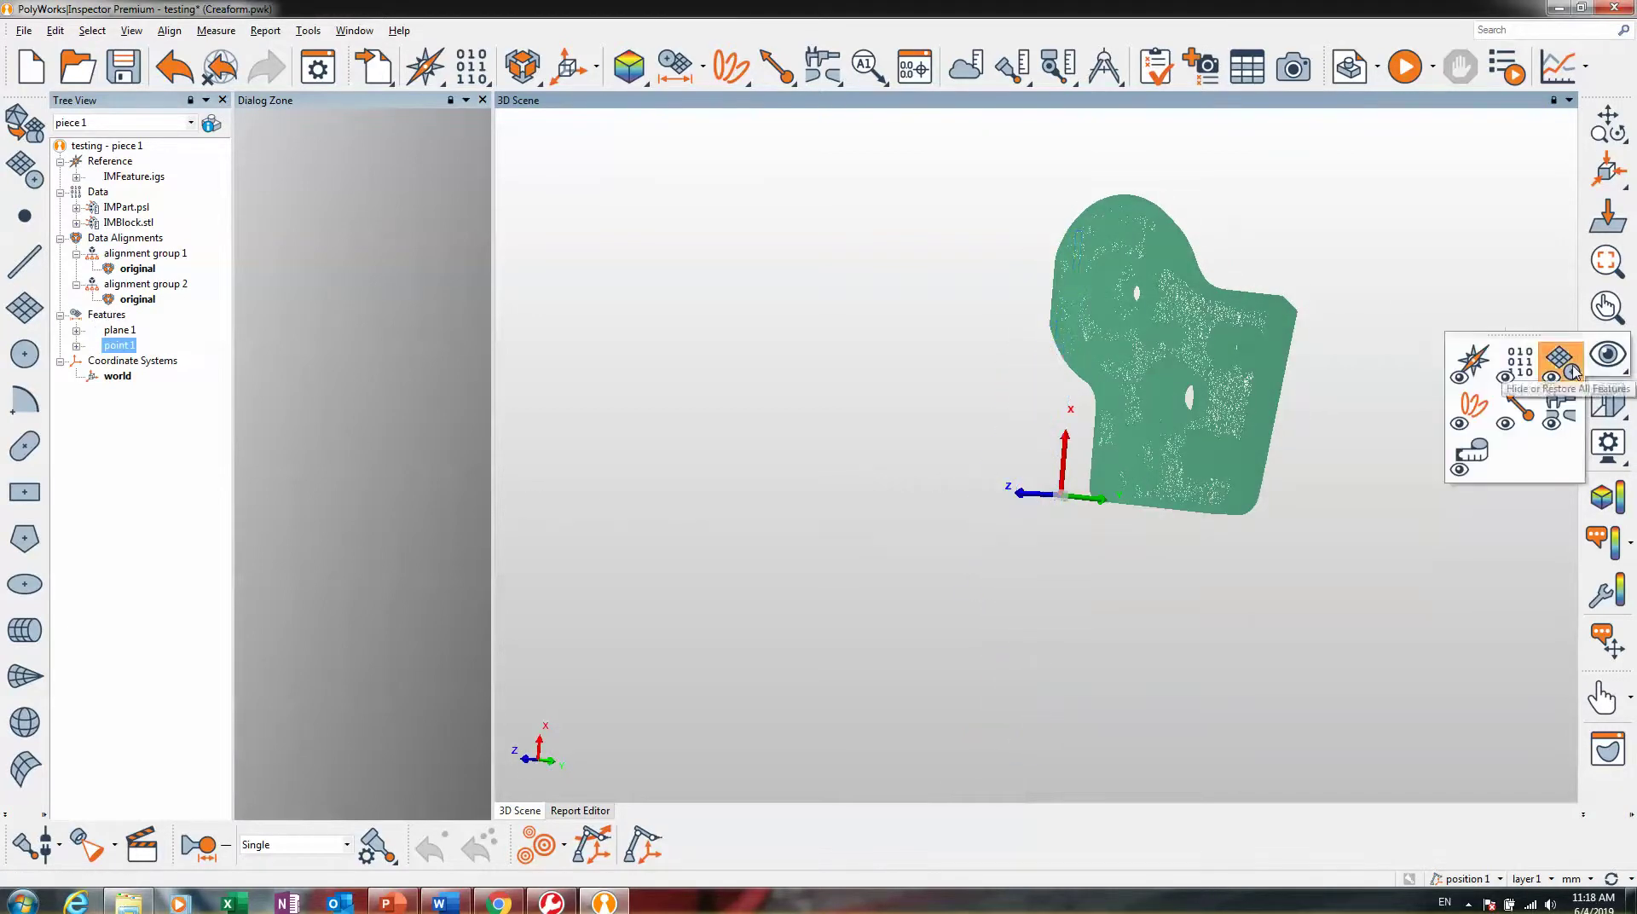
pyautogui.click(1573, 371)
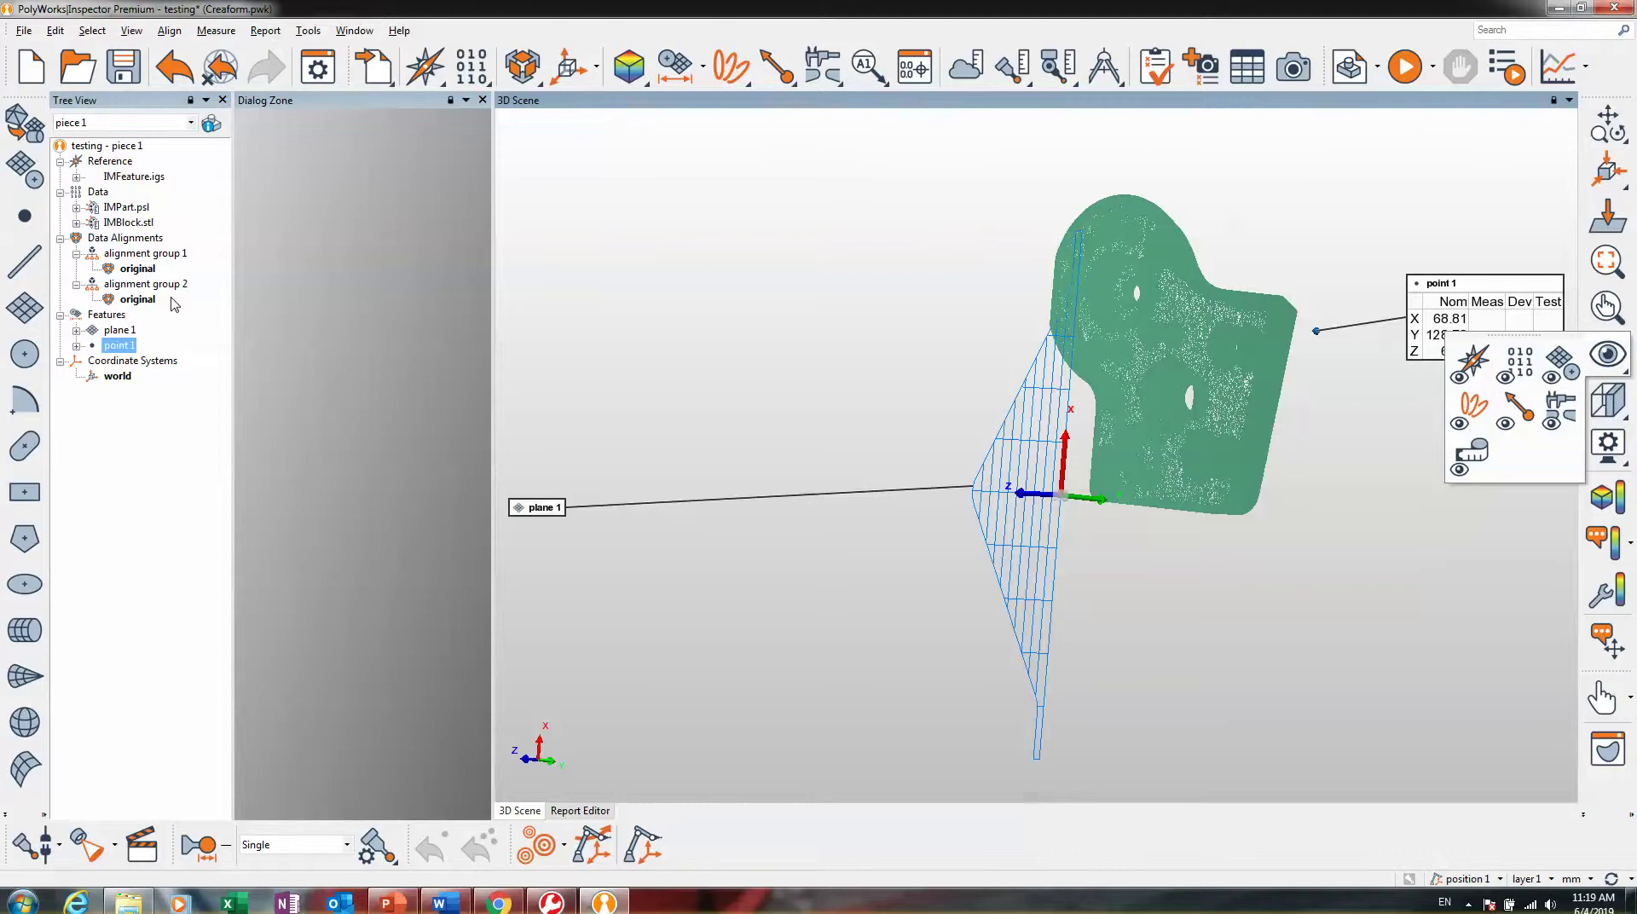
# - Hide plane 1 and point 1, and toggle the individual models so that IMFeature, IMPart and IMBlock are displayed
pyautogui.middleClick(109, 332)
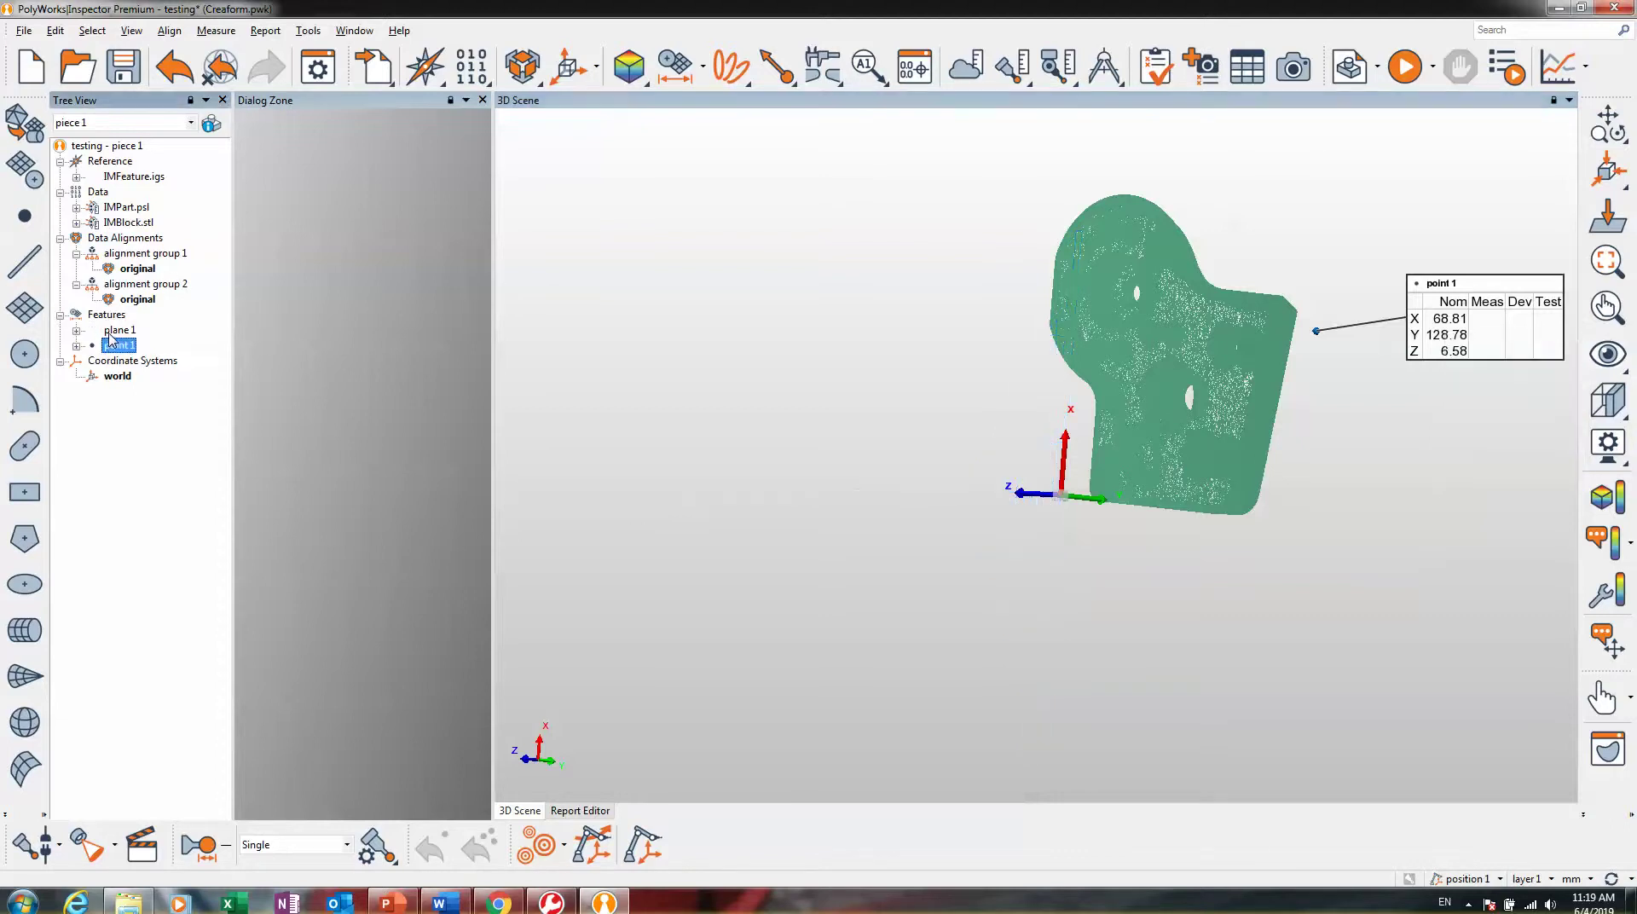
pyautogui.middleClick(106, 350)
pyautogui.middleClick(112, 224)
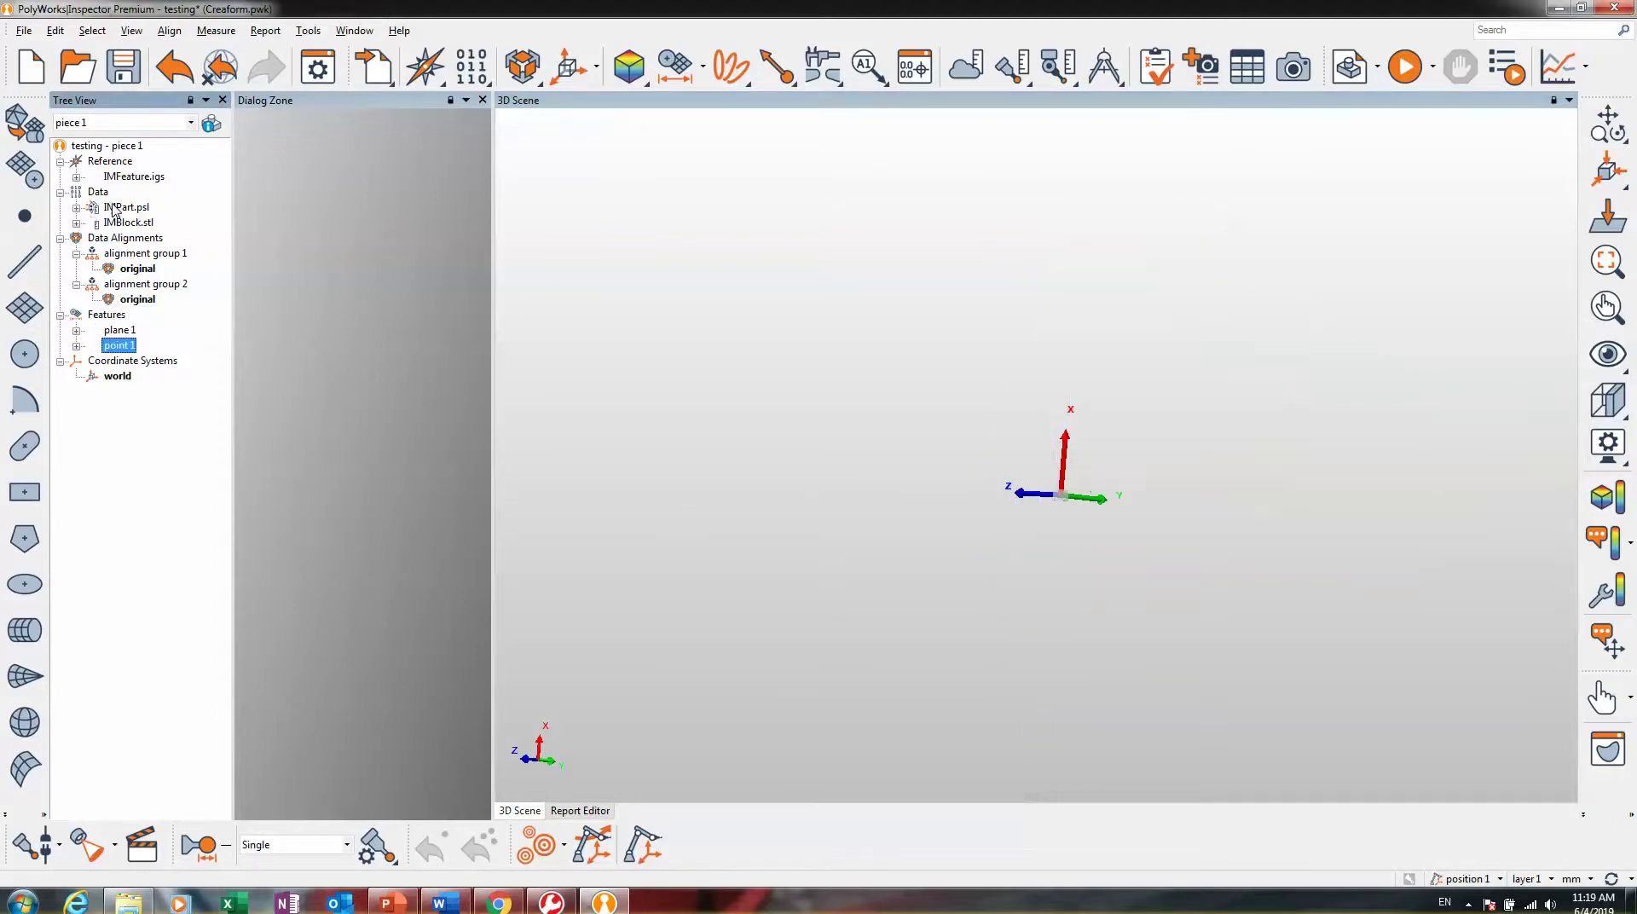
pyautogui.middleClick(111, 205)
pyautogui.middleClick(121, 175)
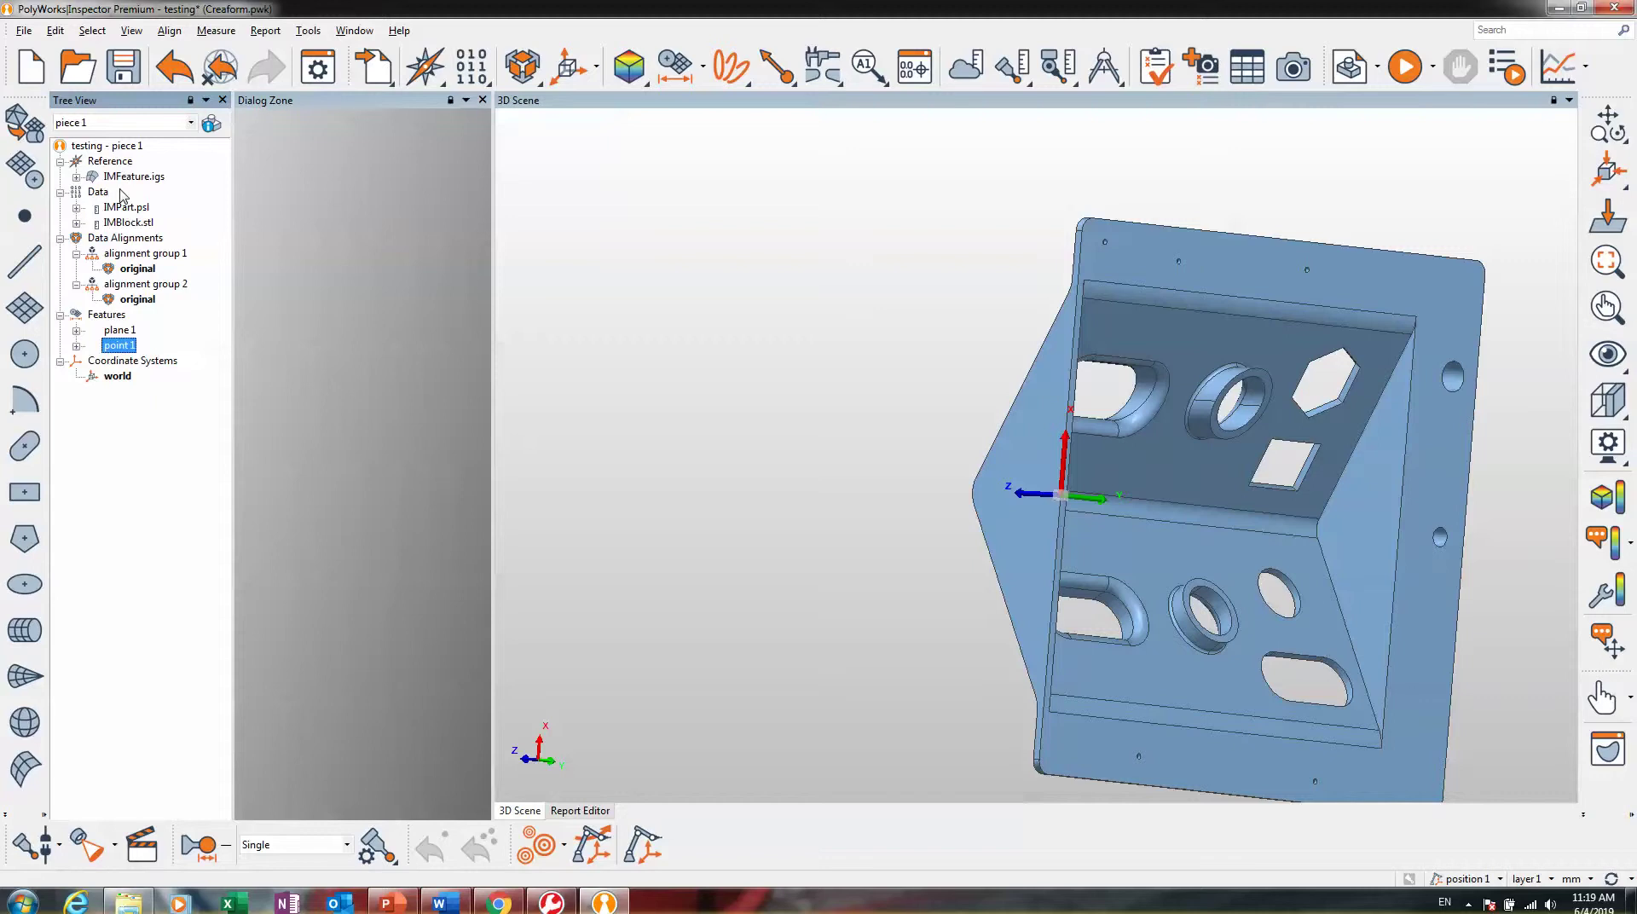
pyautogui.middleClick(122, 206)
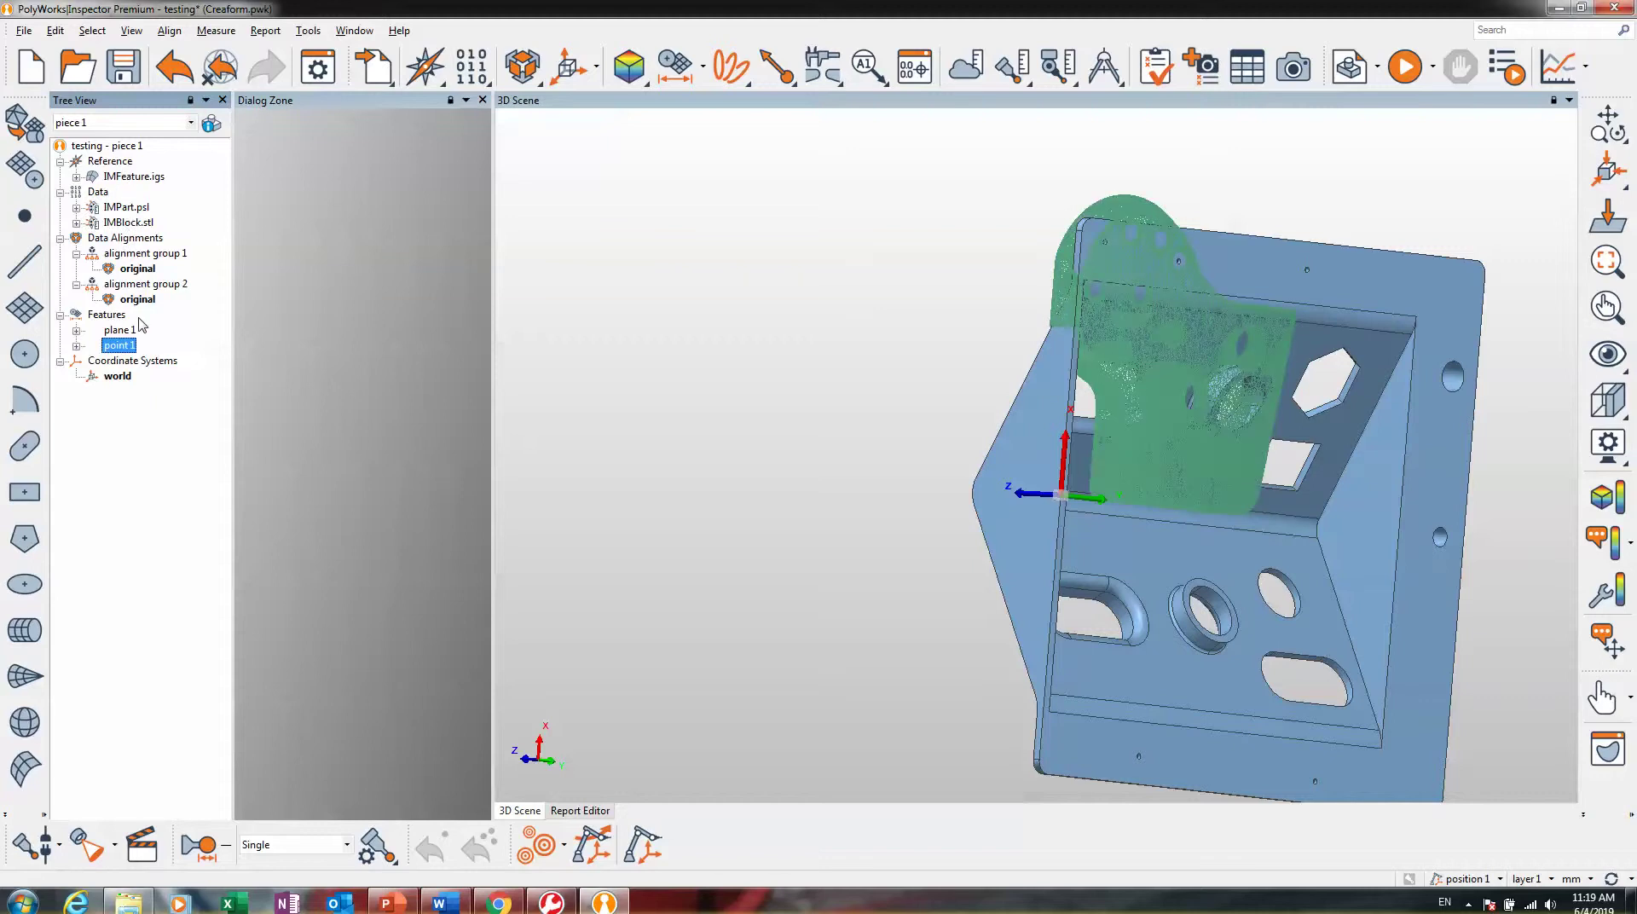
# - Set the rendered point size to 5 pixels and inspect the yellow IMPart point cloud up close
pyautogui.click(1608, 397)
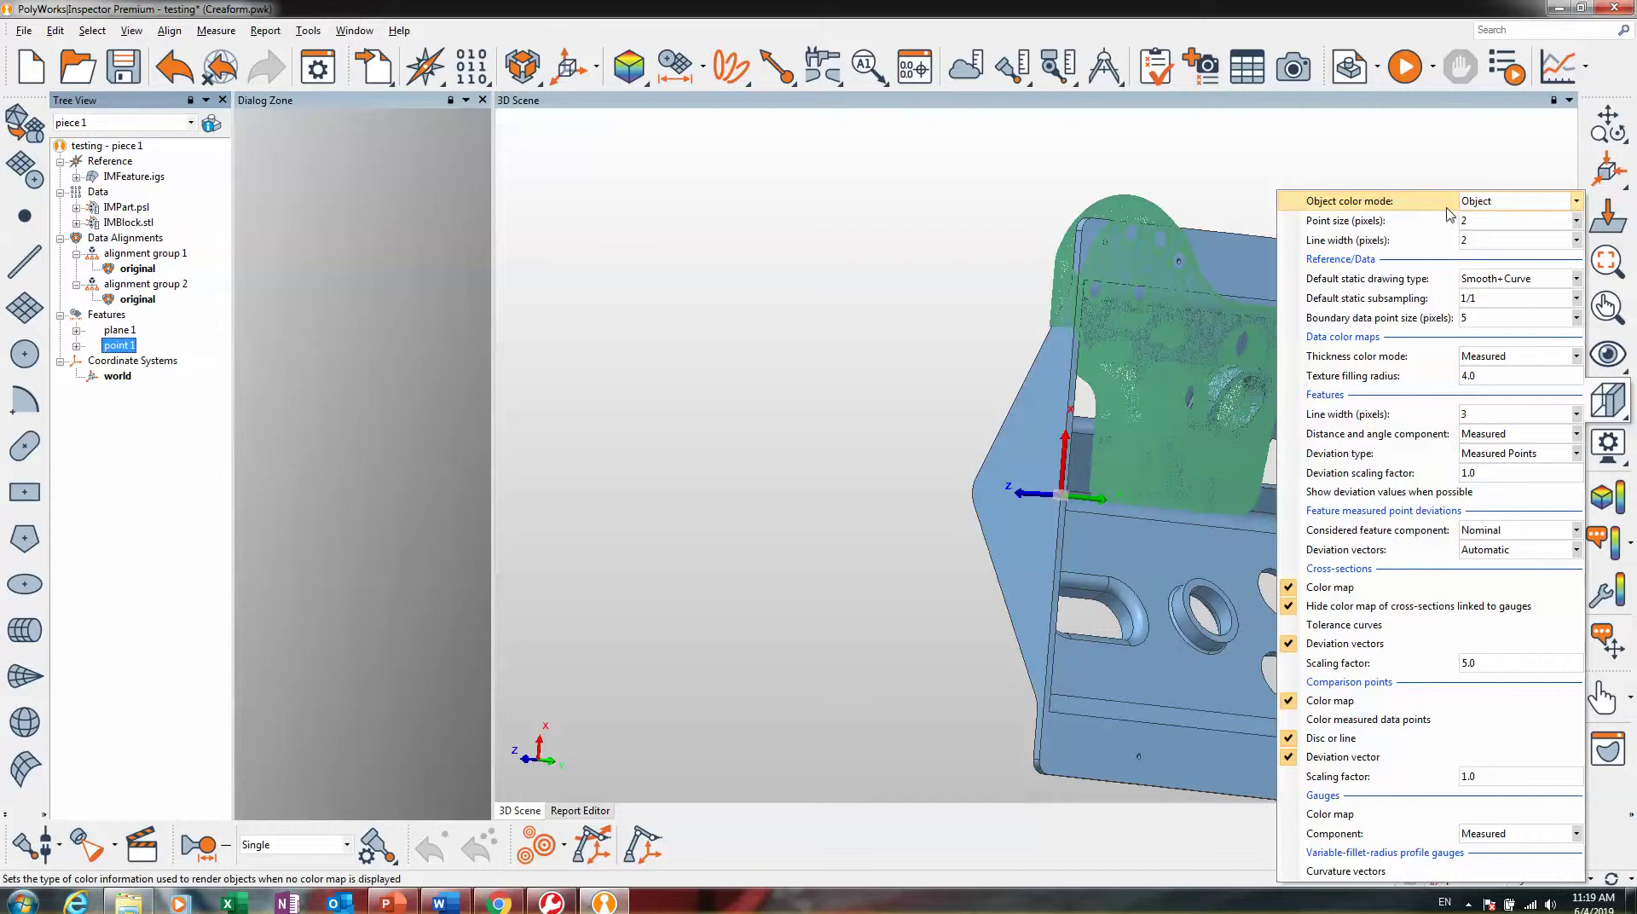
pyautogui.click(1491, 225)
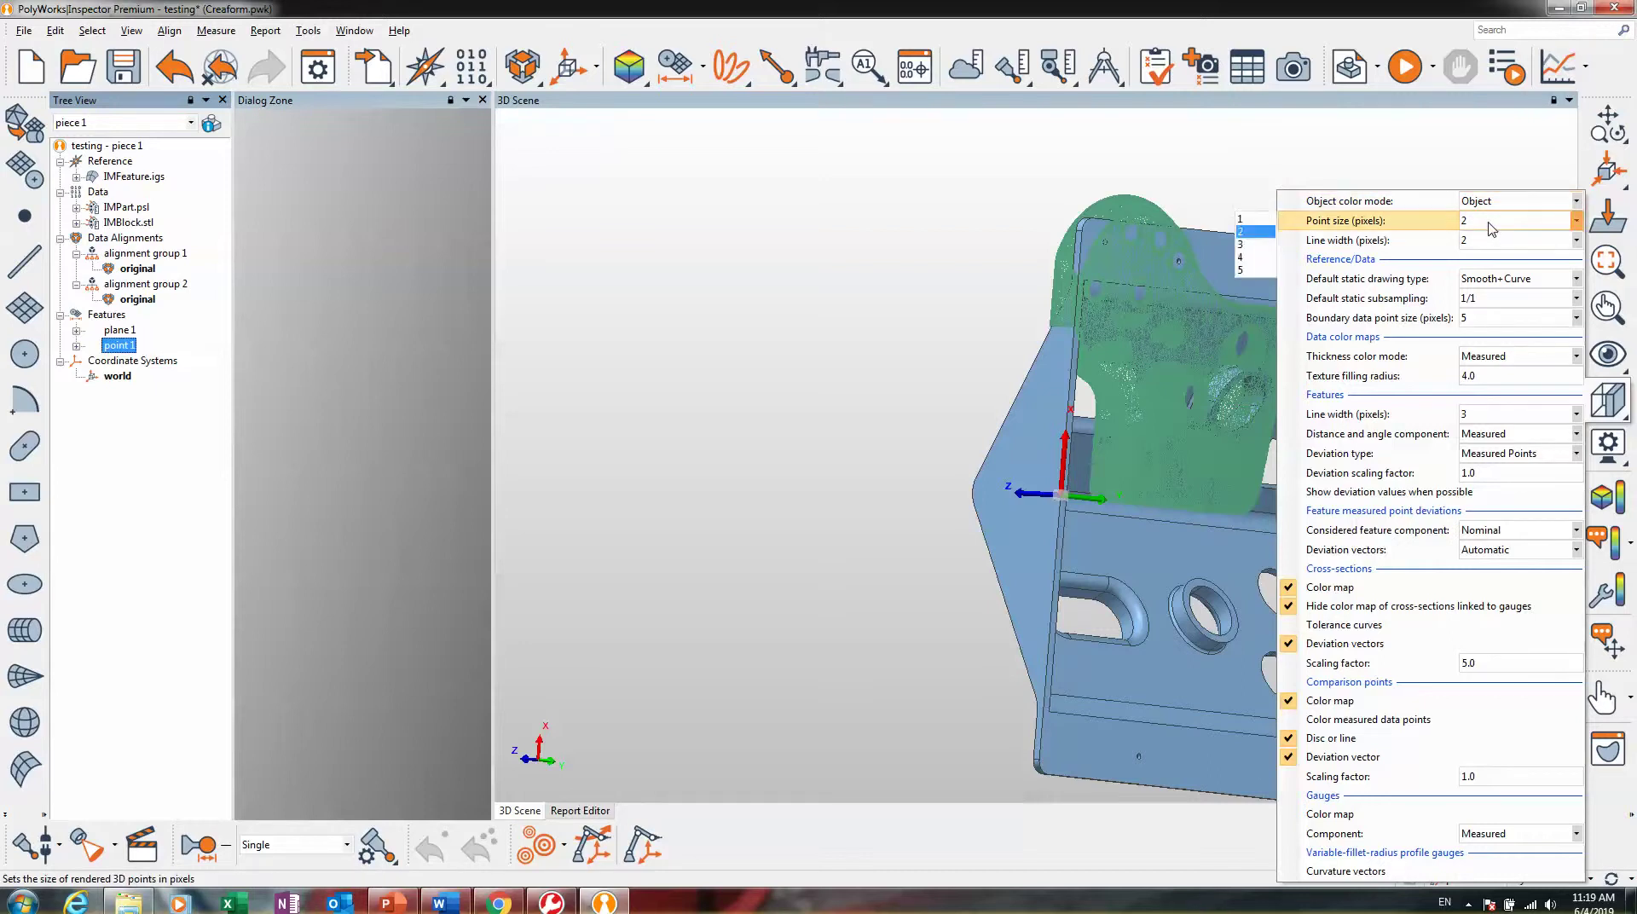
pyautogui.click(1161, 332)
pyautogui.scroll(5, 1161, 335)
pyautogui.scroll(-13, 1100, 348)
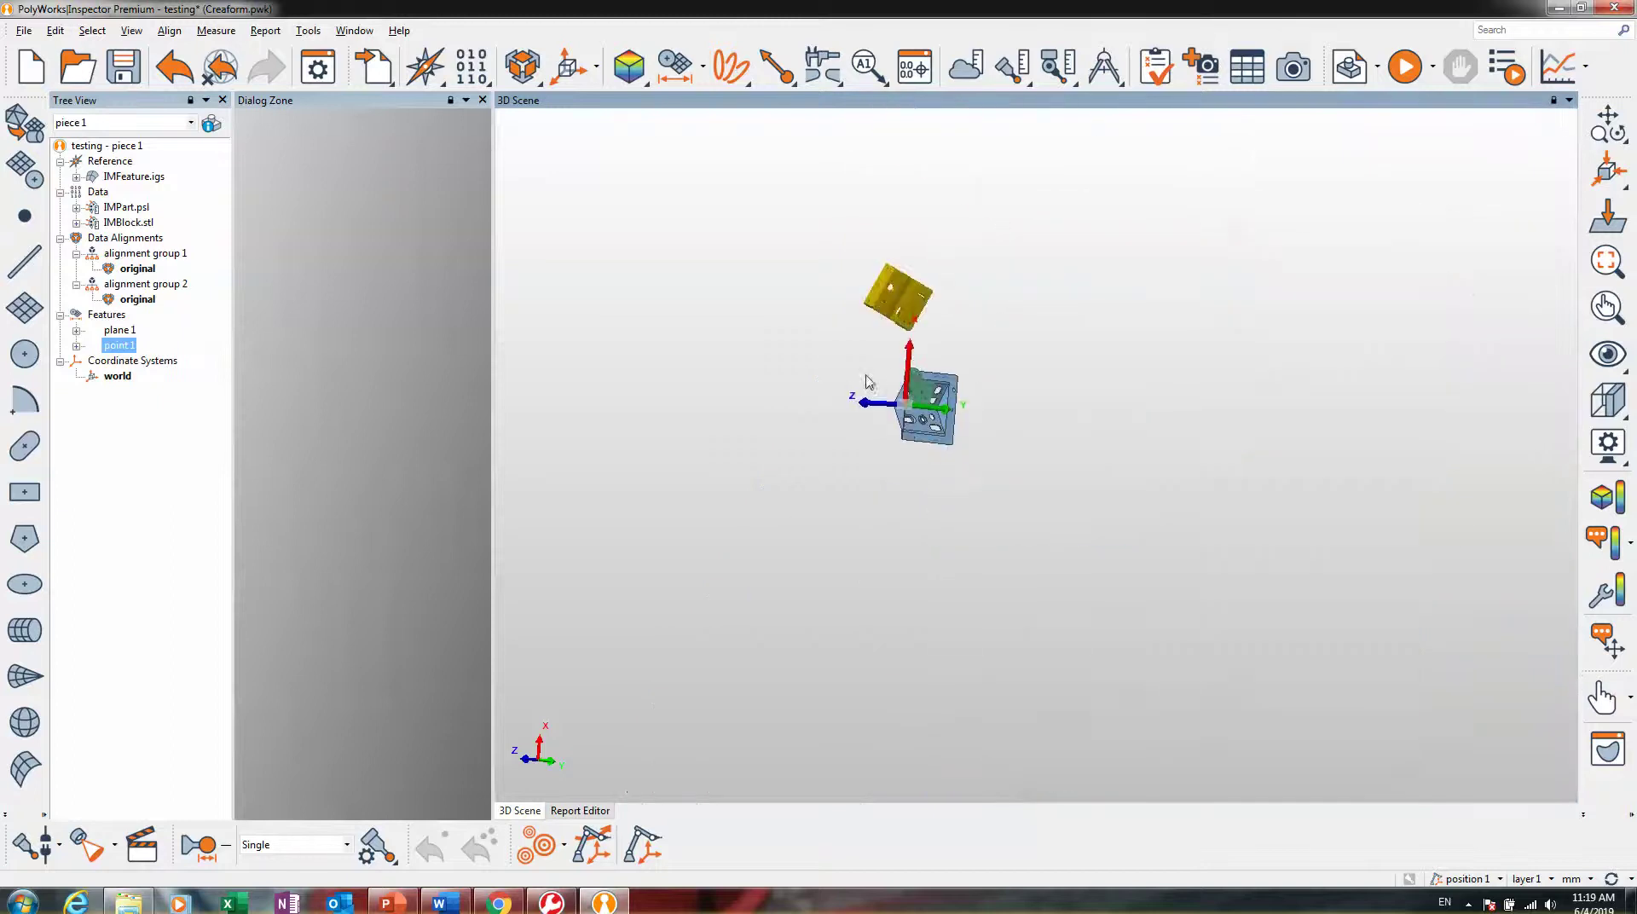
pyautogui.moveTo(902, 265); pyautogui.dragTo(869, 339, button='middle')
pyautogui.scroll(12, 868, 343)
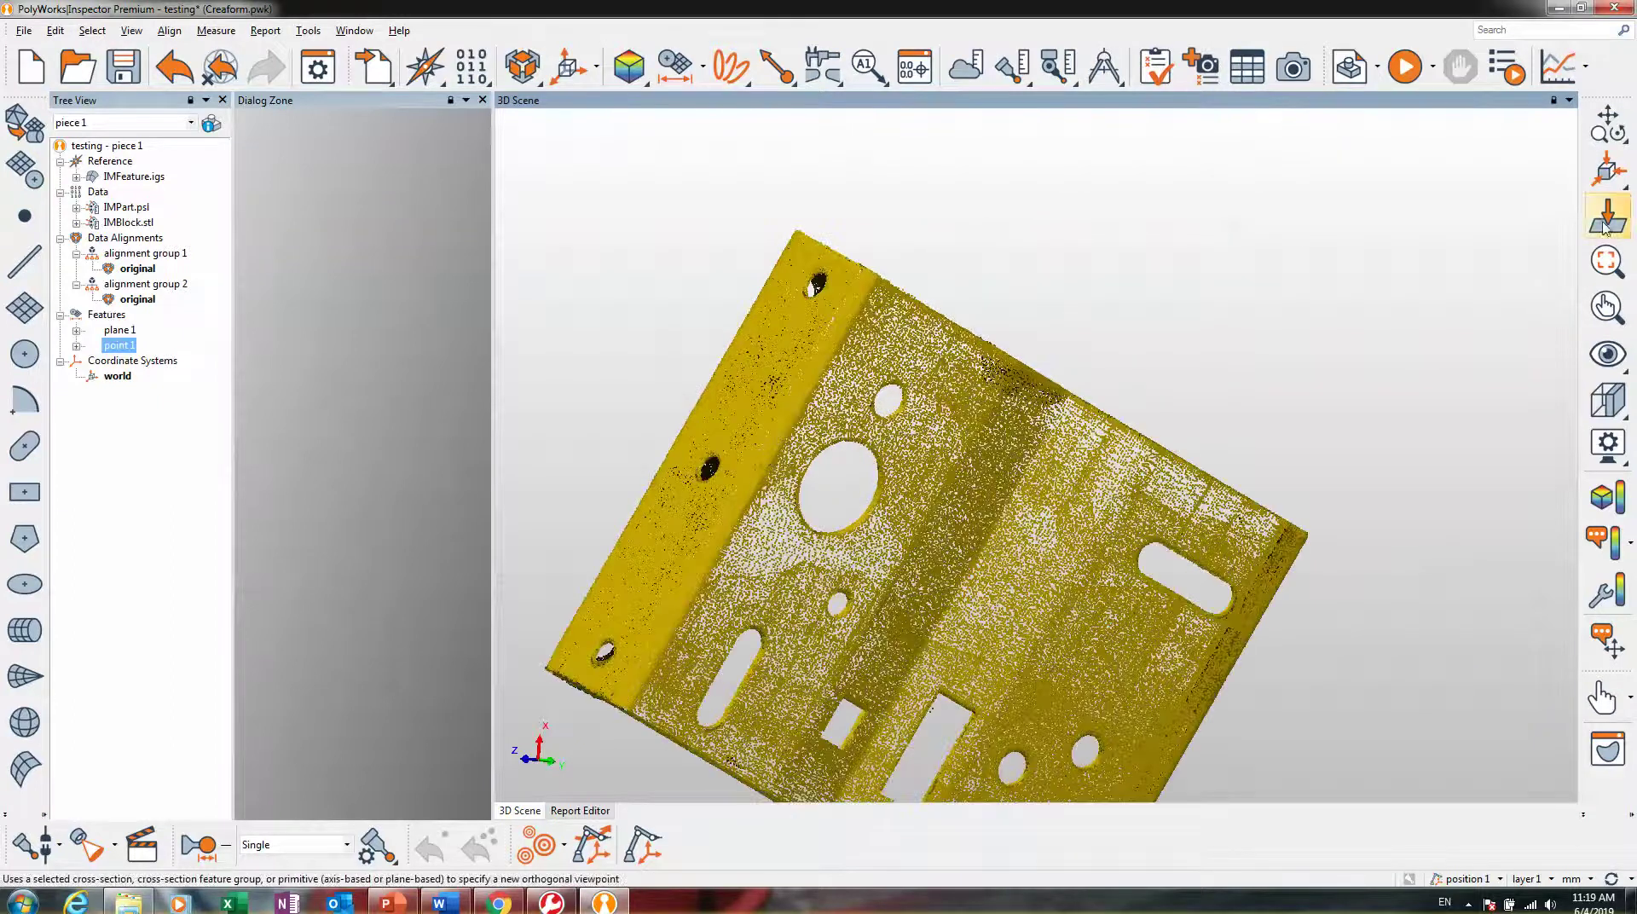
pyautogui.click(1607, 354)
pyautogui.click(1499, 223)
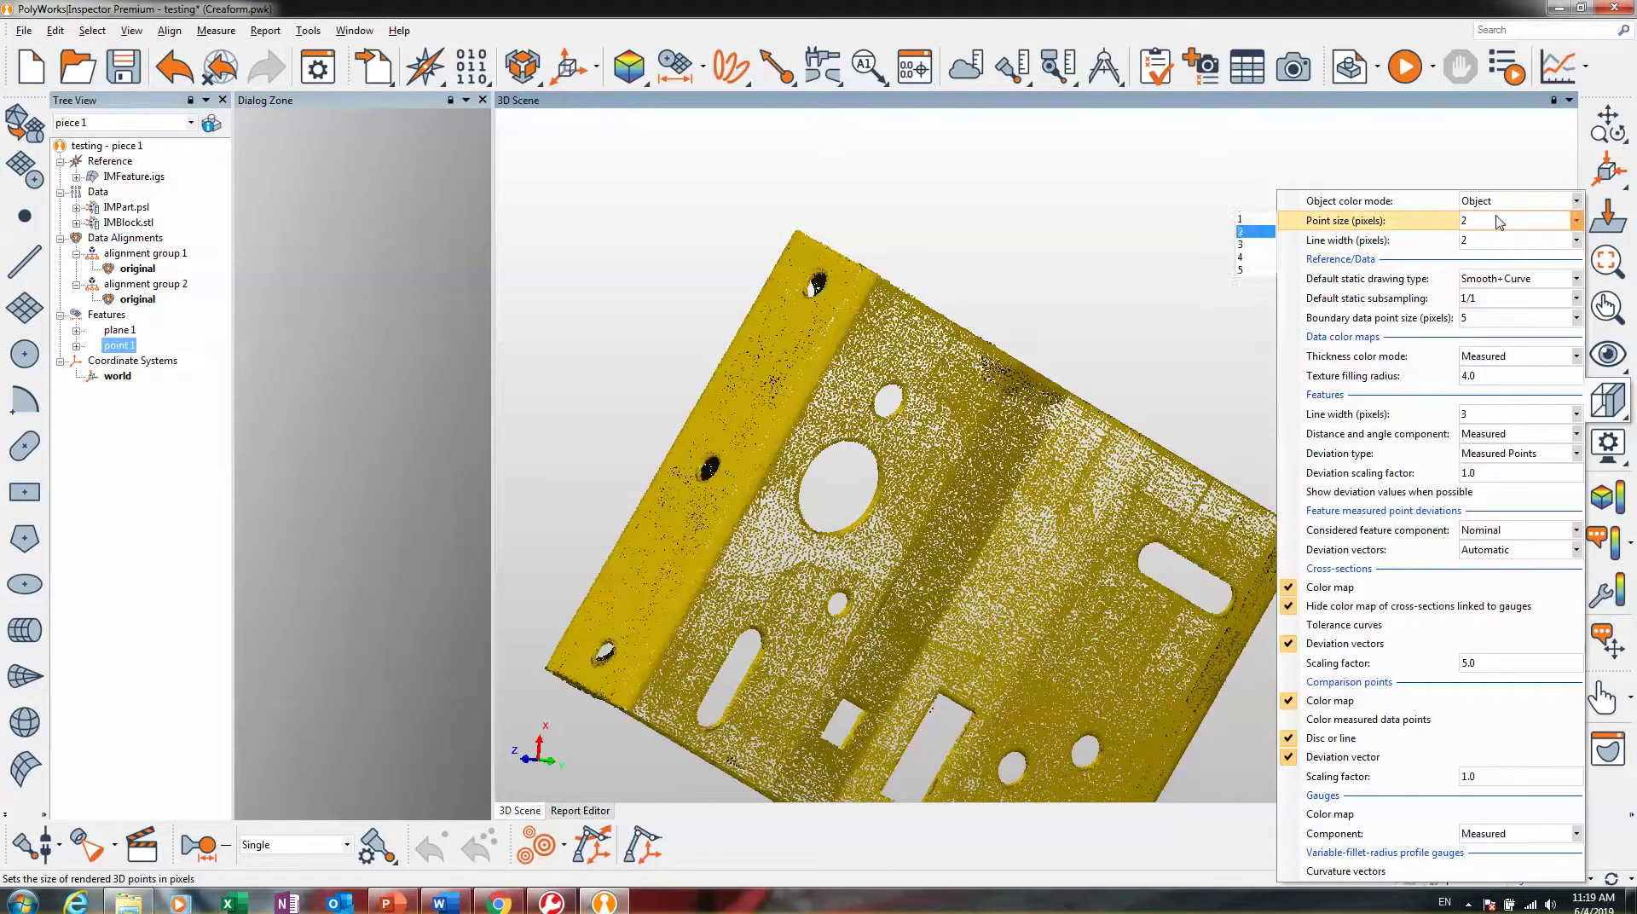
pyautogui.click(1243, 270)
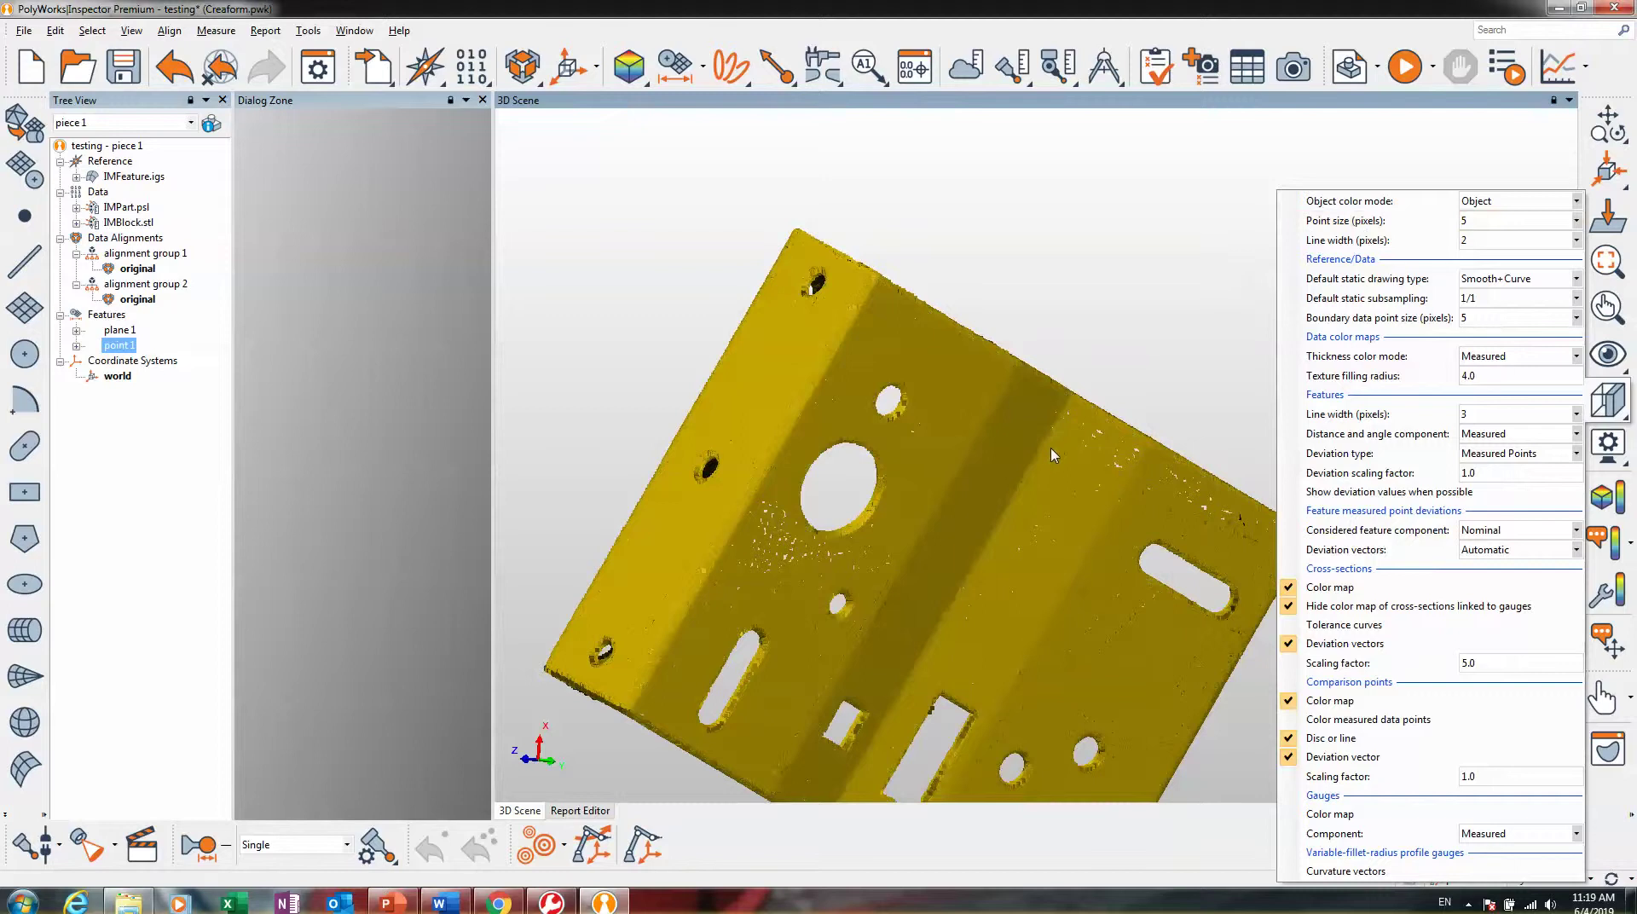
pyautogui.moveTo(978, 463)
pyautogui.mouseDown()
pyautogui.moveTo(960, 431)
pyautogui.moveTo(946, 450)
pyautogui.moveTo(973, 466)
pyautogui.mouseUp()
# - Set the rendered point size back to 2 pixels in the object display options
pyautogui.click(1607, 354)
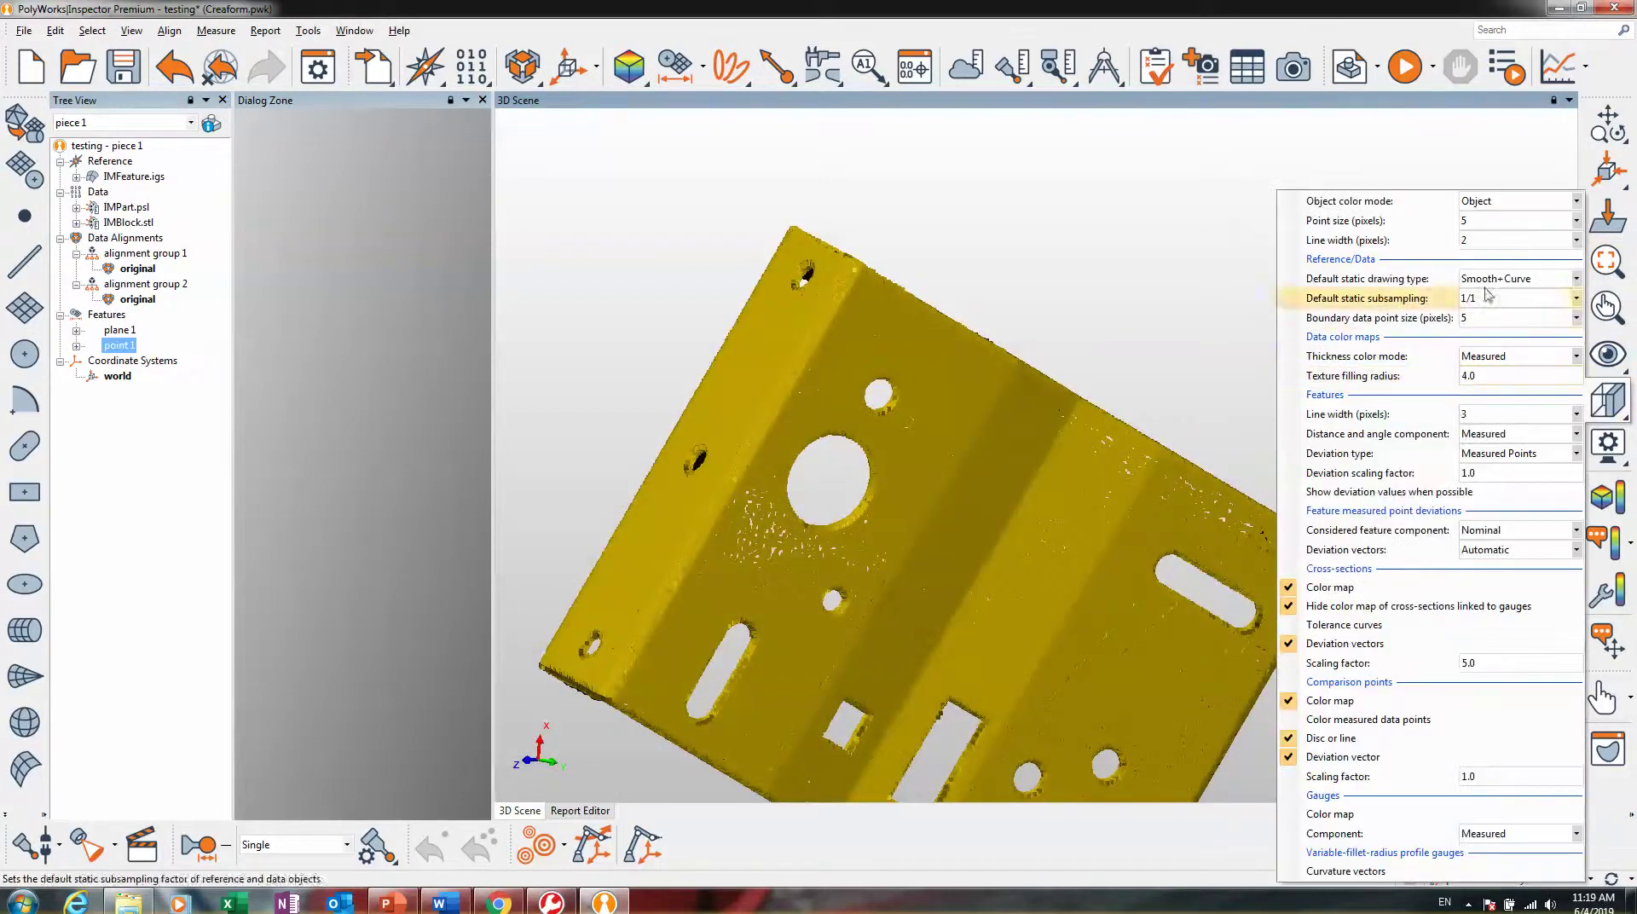
pyautogui.click(1469, 225)
pyautogui.click(1243, 229)
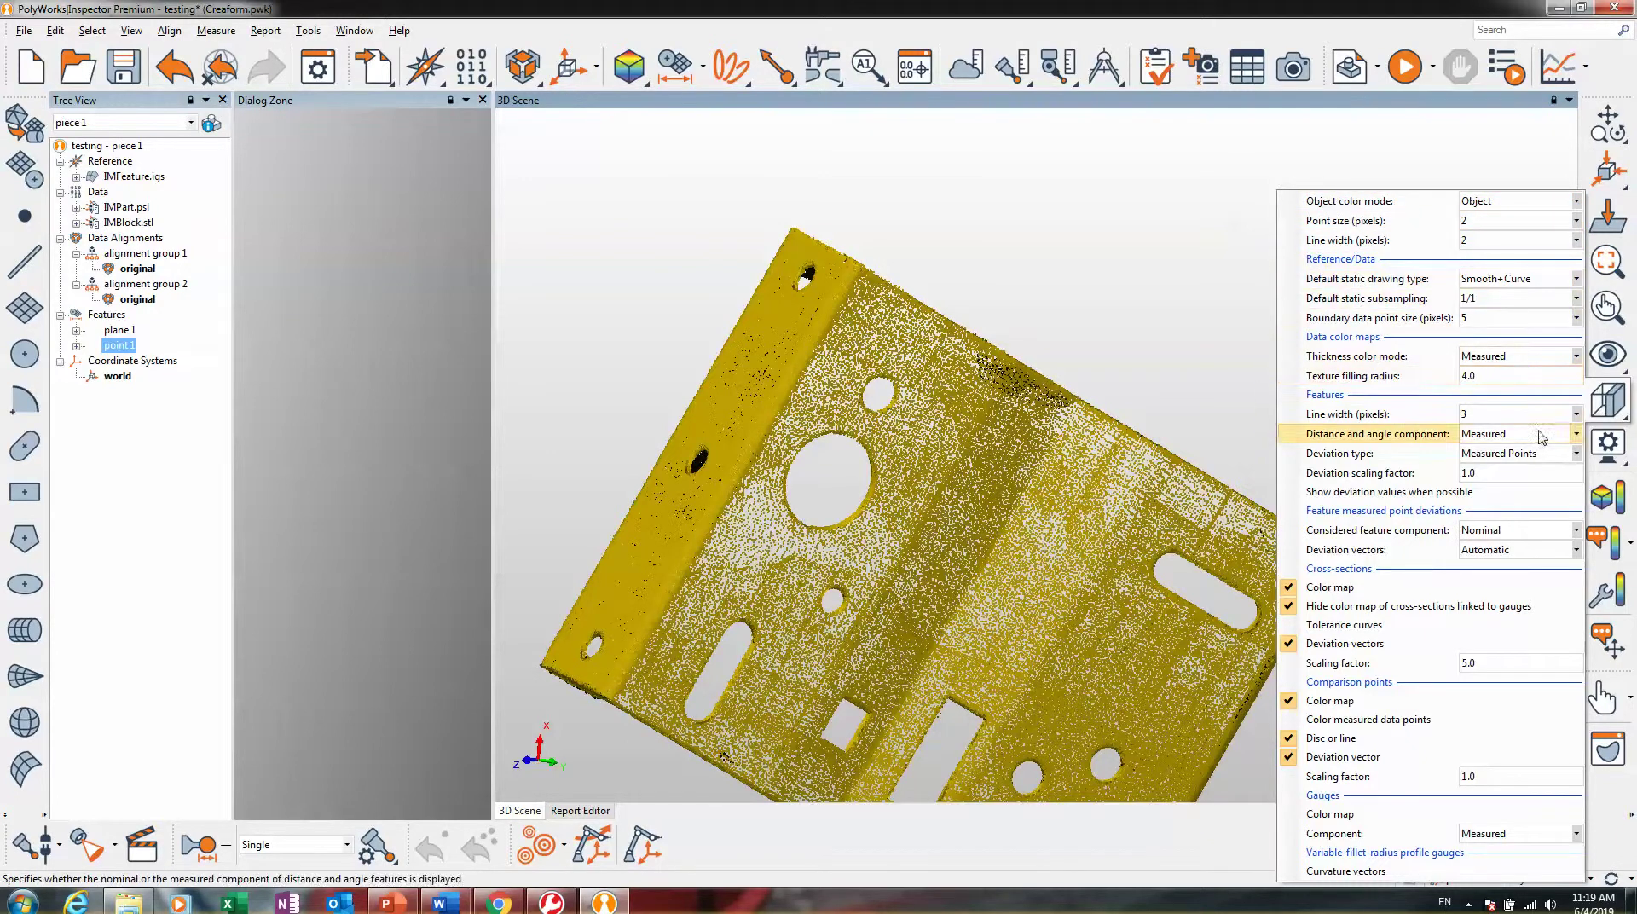
pyautogui.click(1191, 615)
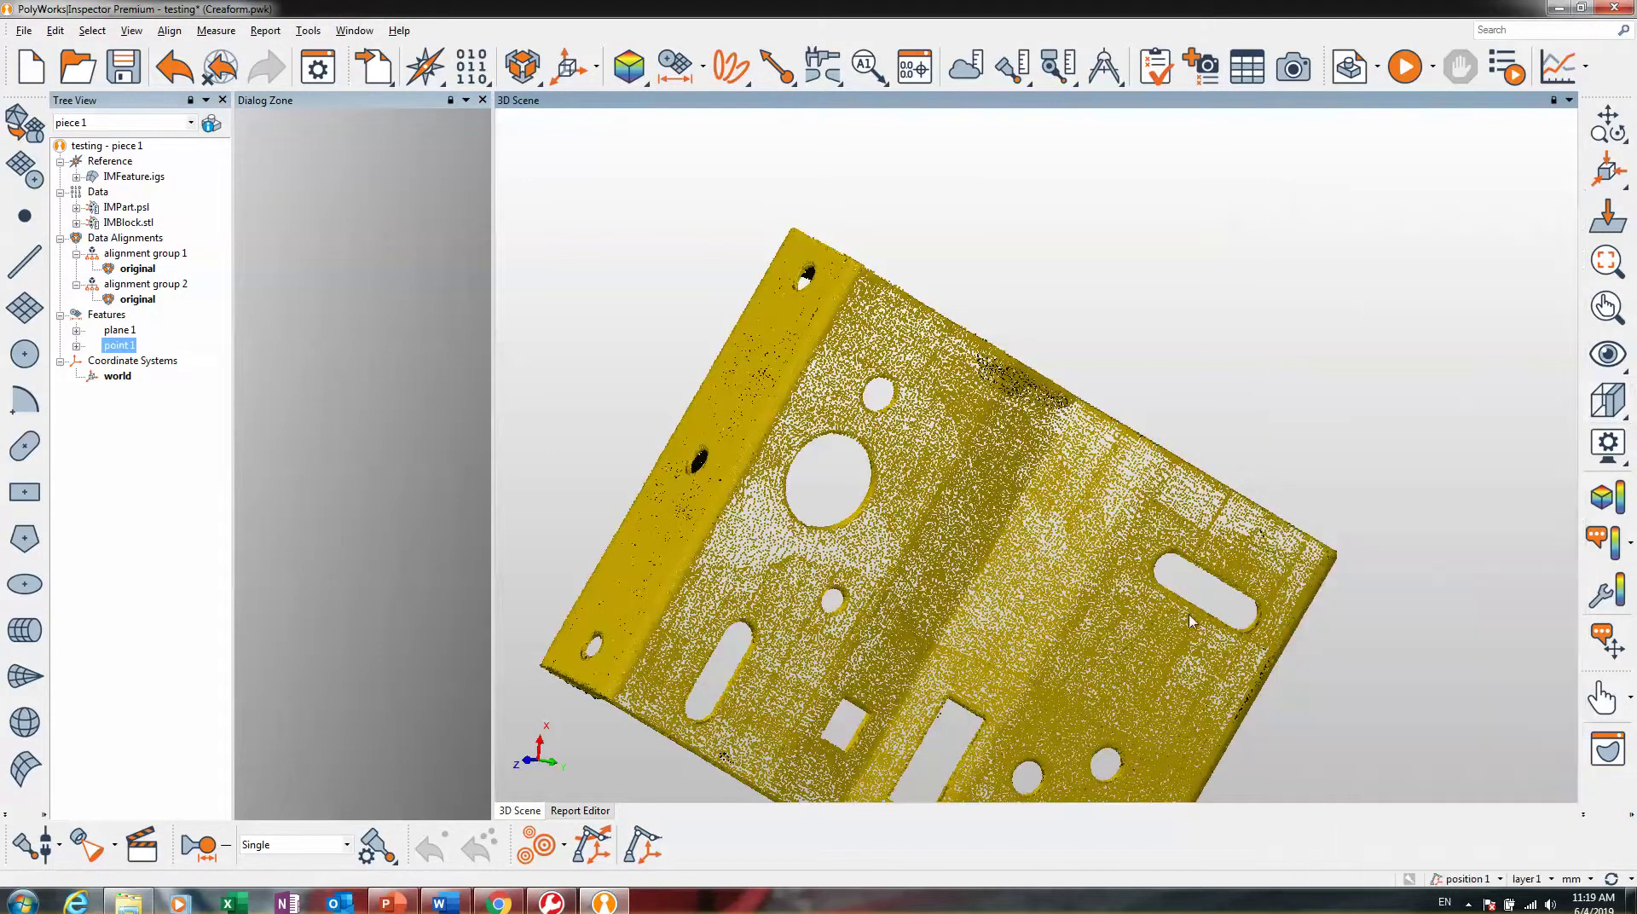
# - Turn on the grid in the 3D scene behind the IMPart point cloud
pyautogui.moveTo(1079, 596); pyautogui.dragTo(1148, 449, button='middle')
pyautogui.click(1609, 443)
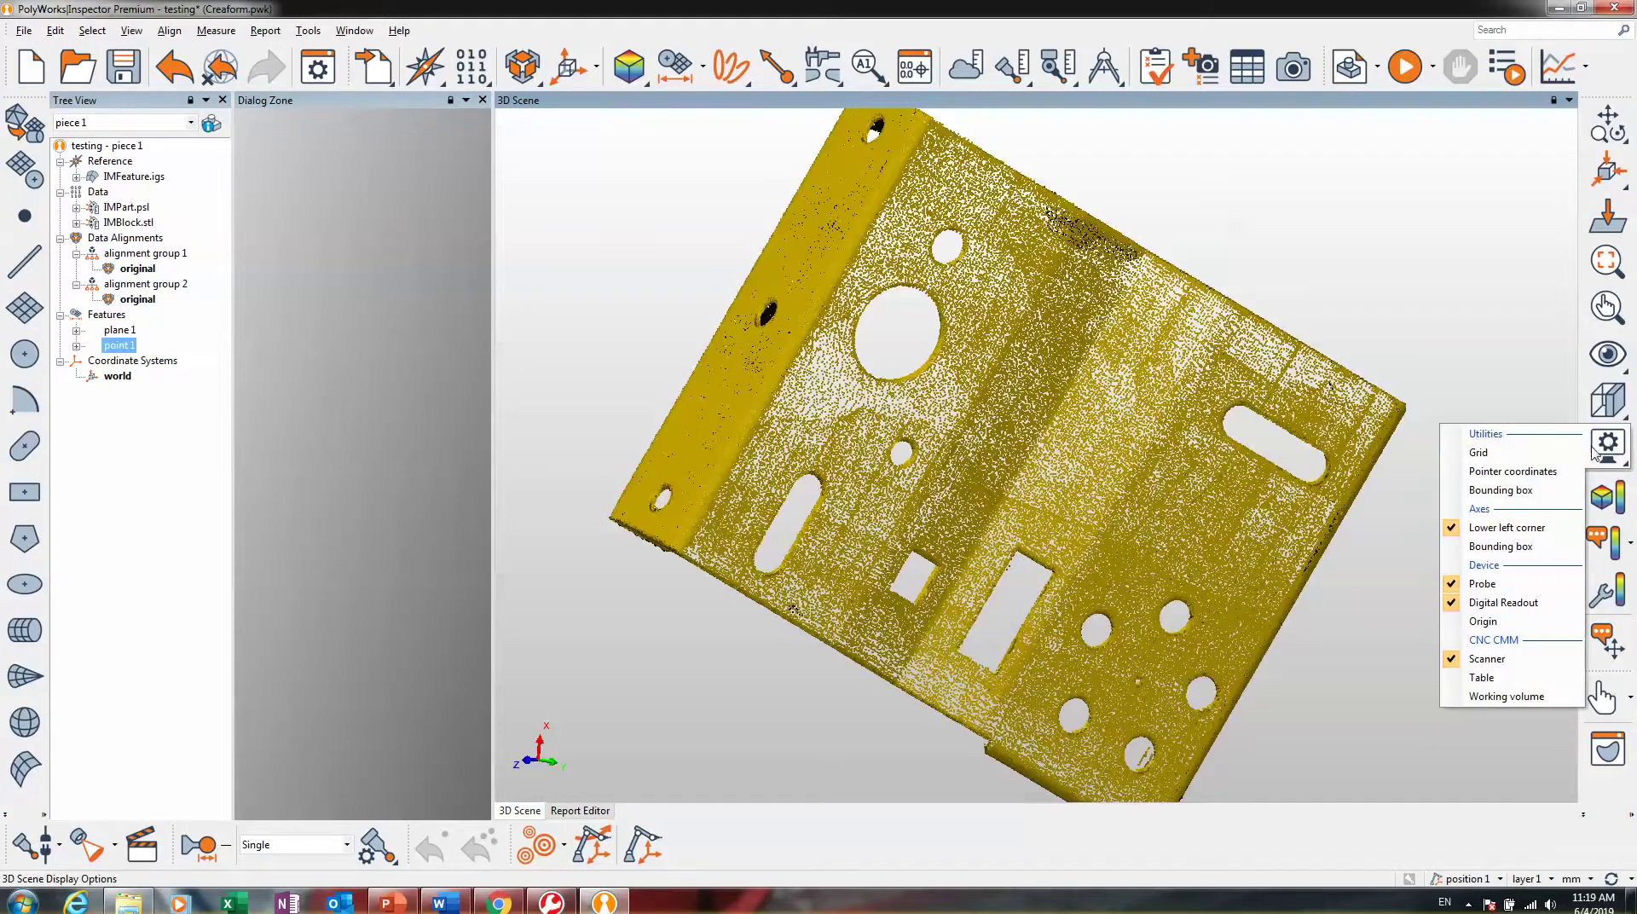
pyautogui.click(1474, 453)
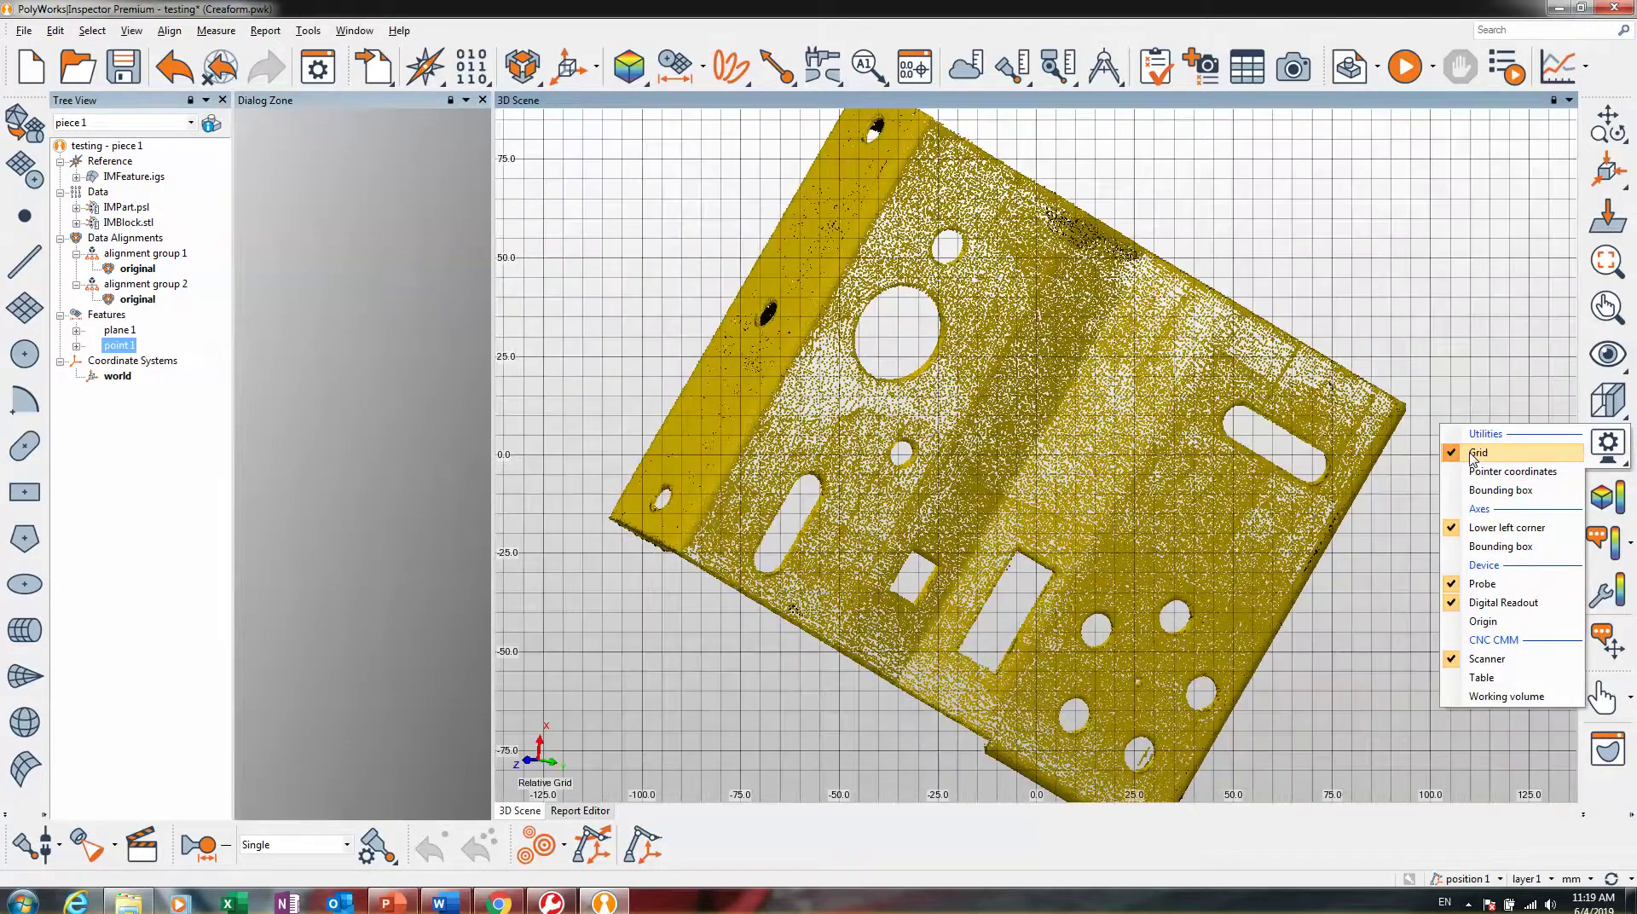
# - Compare the grid in rotated and axis-aligned views of the models, and turn the grid off in the 3D scene
pyautogui.moveTo(1059, 611); pyautogui.dragTo(1096, 628)
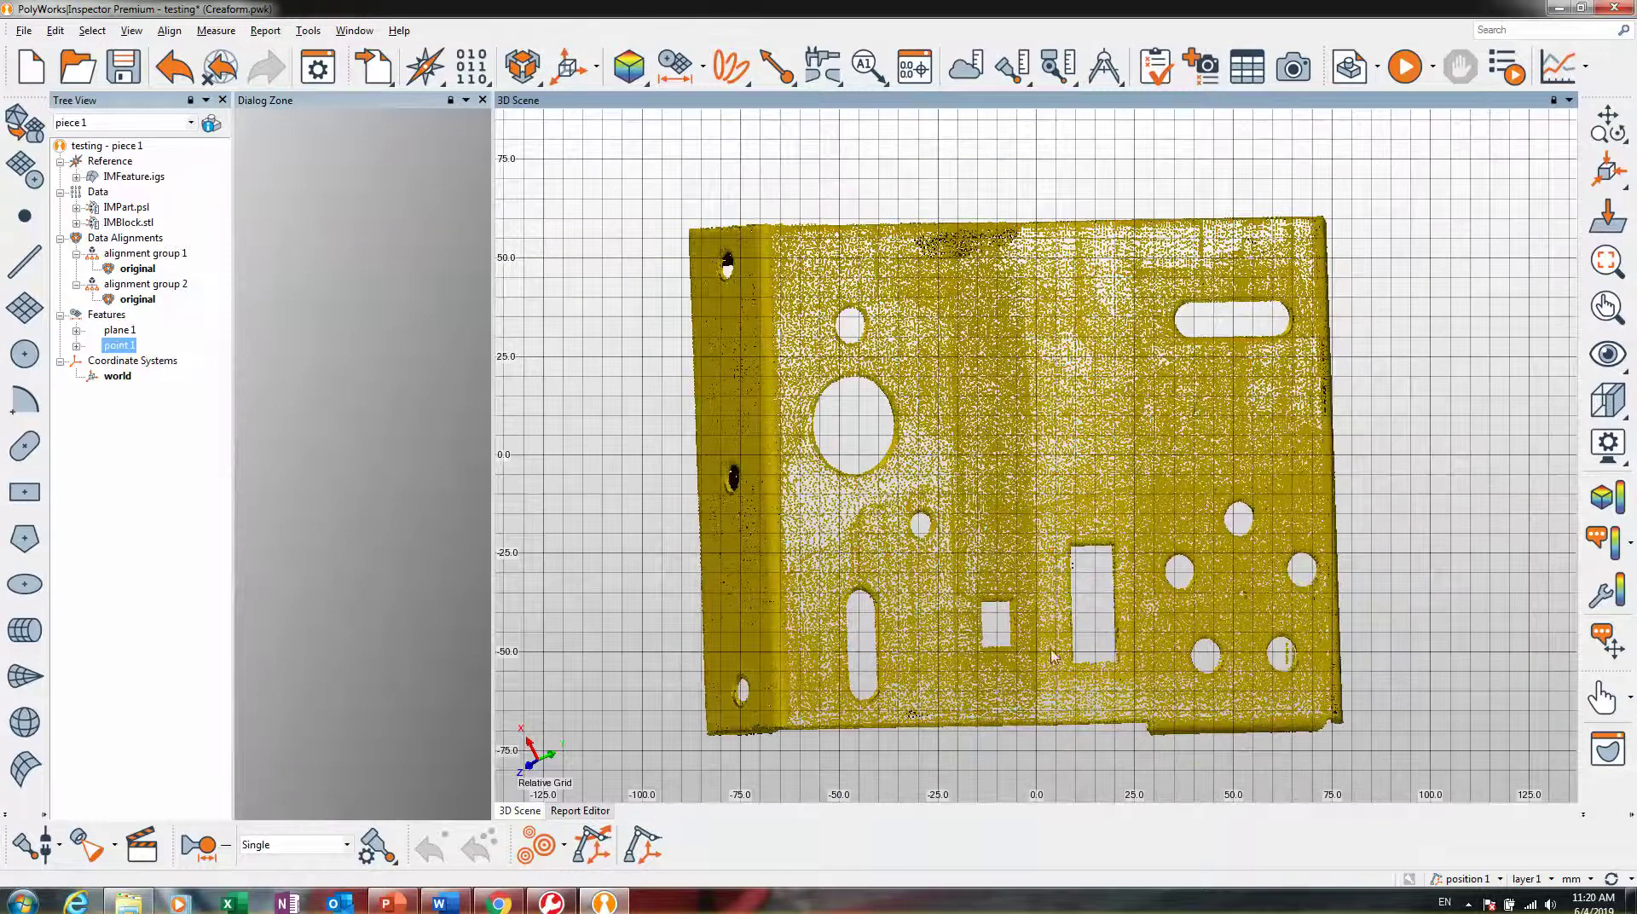
pyautogui.click(538, 759)
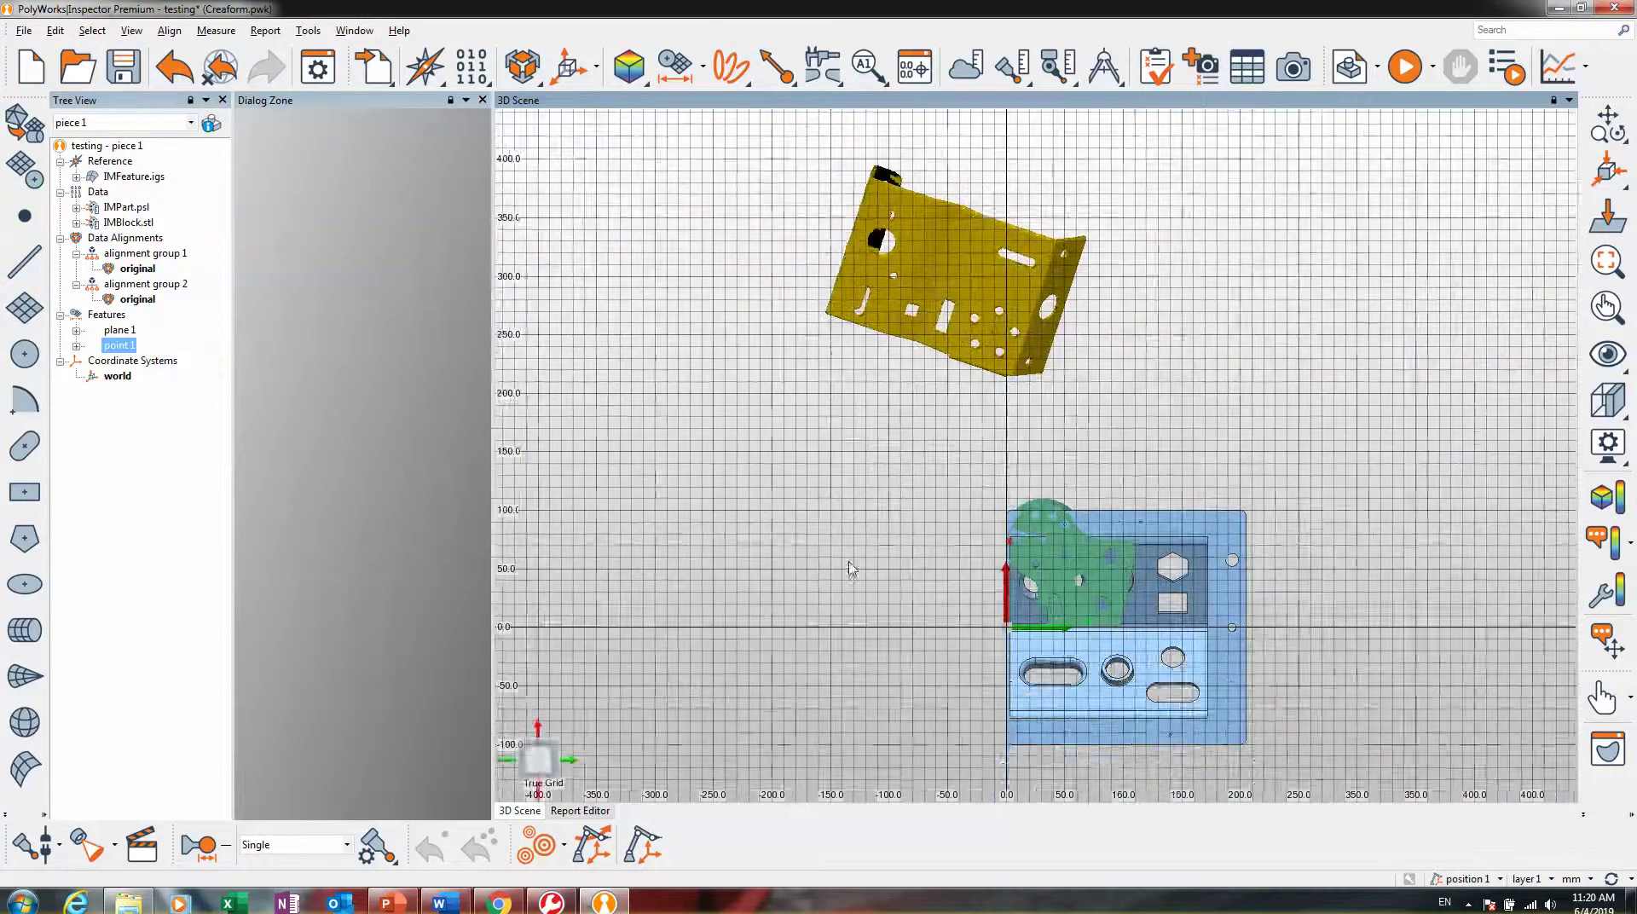
pyautogui.moveTo(1072, 383); pyautogui.dragTo(1009, 490, button='middle')
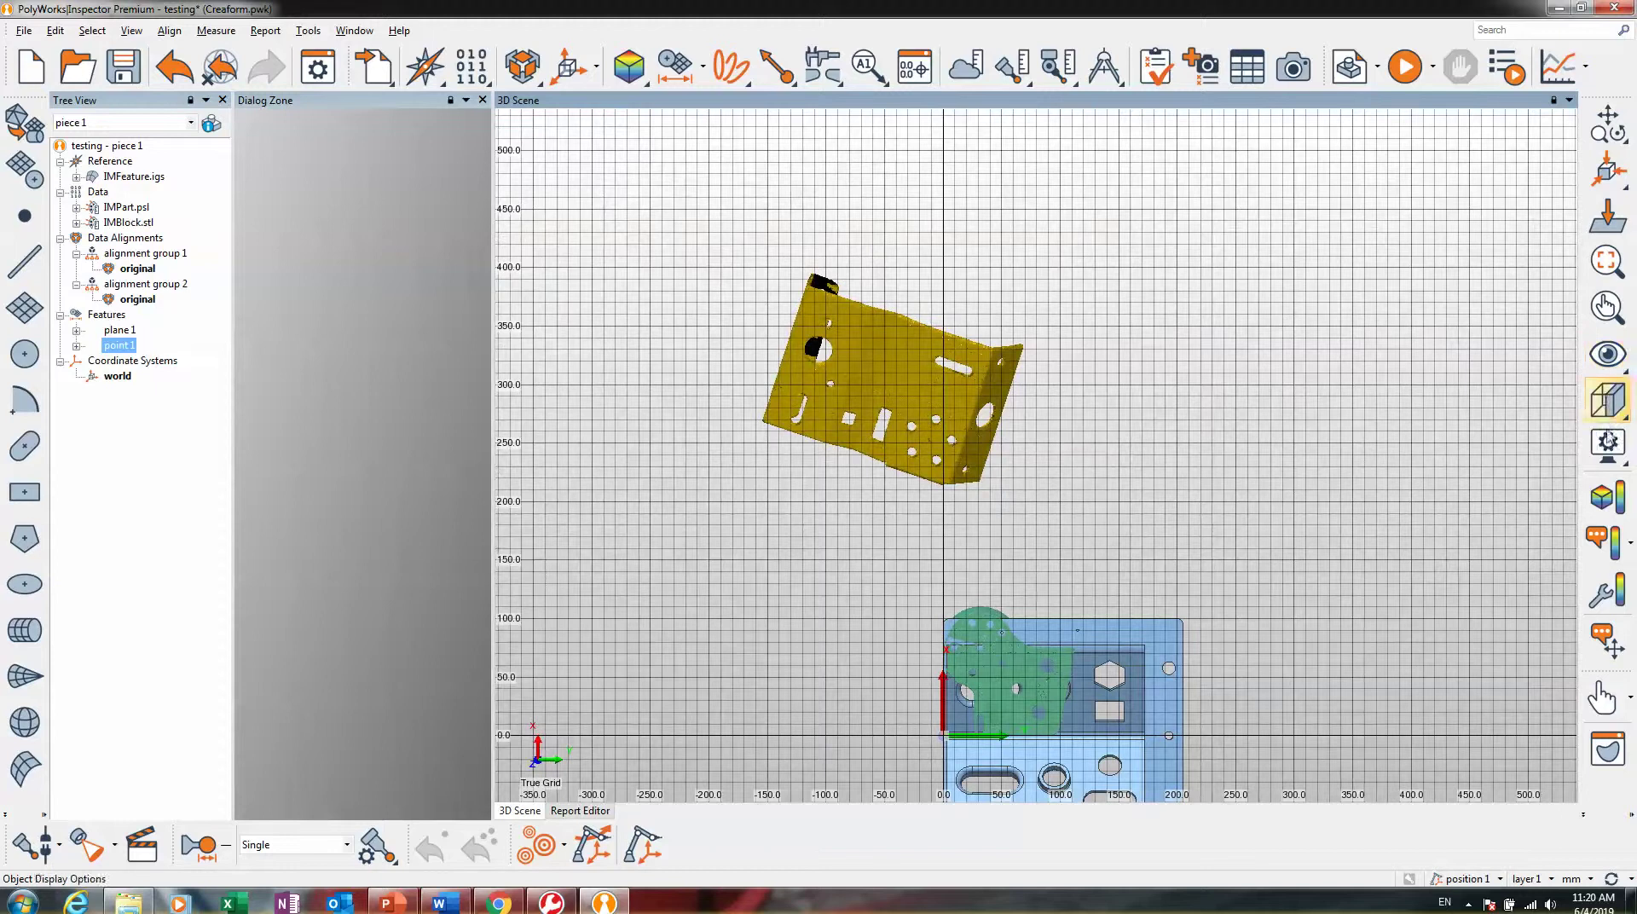
pyautogui.click(1607, 442)
pyautogui.click(1513, 453)
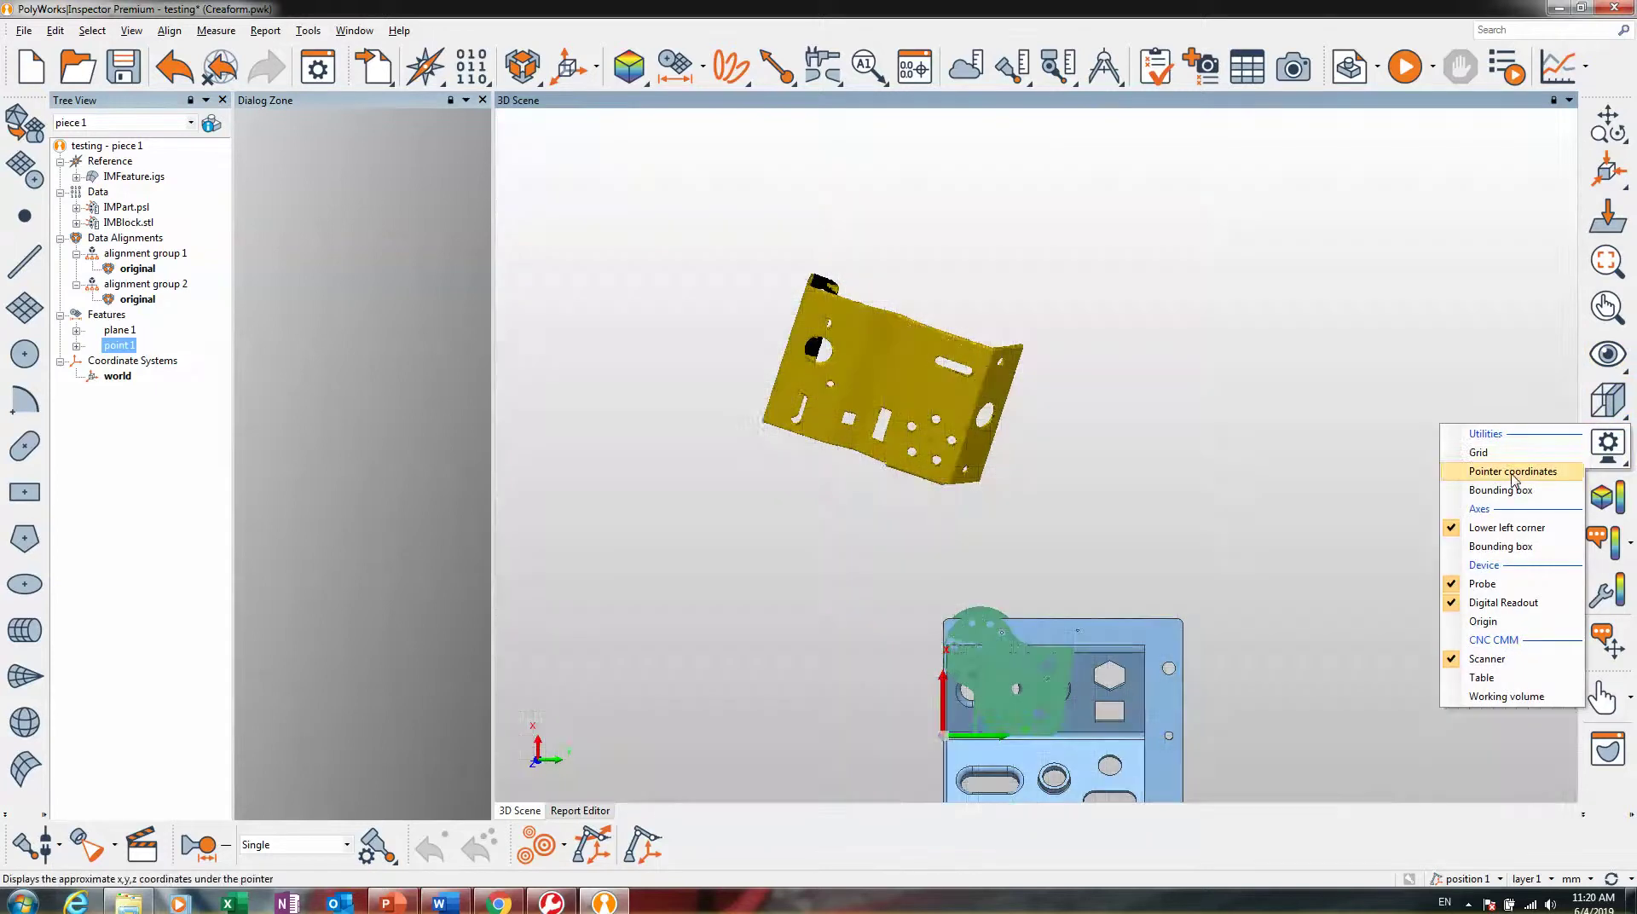
# - Toggle the pointer coordinates and the color map display on and off in the 3D scene
pyautogui.click(1514, 474)
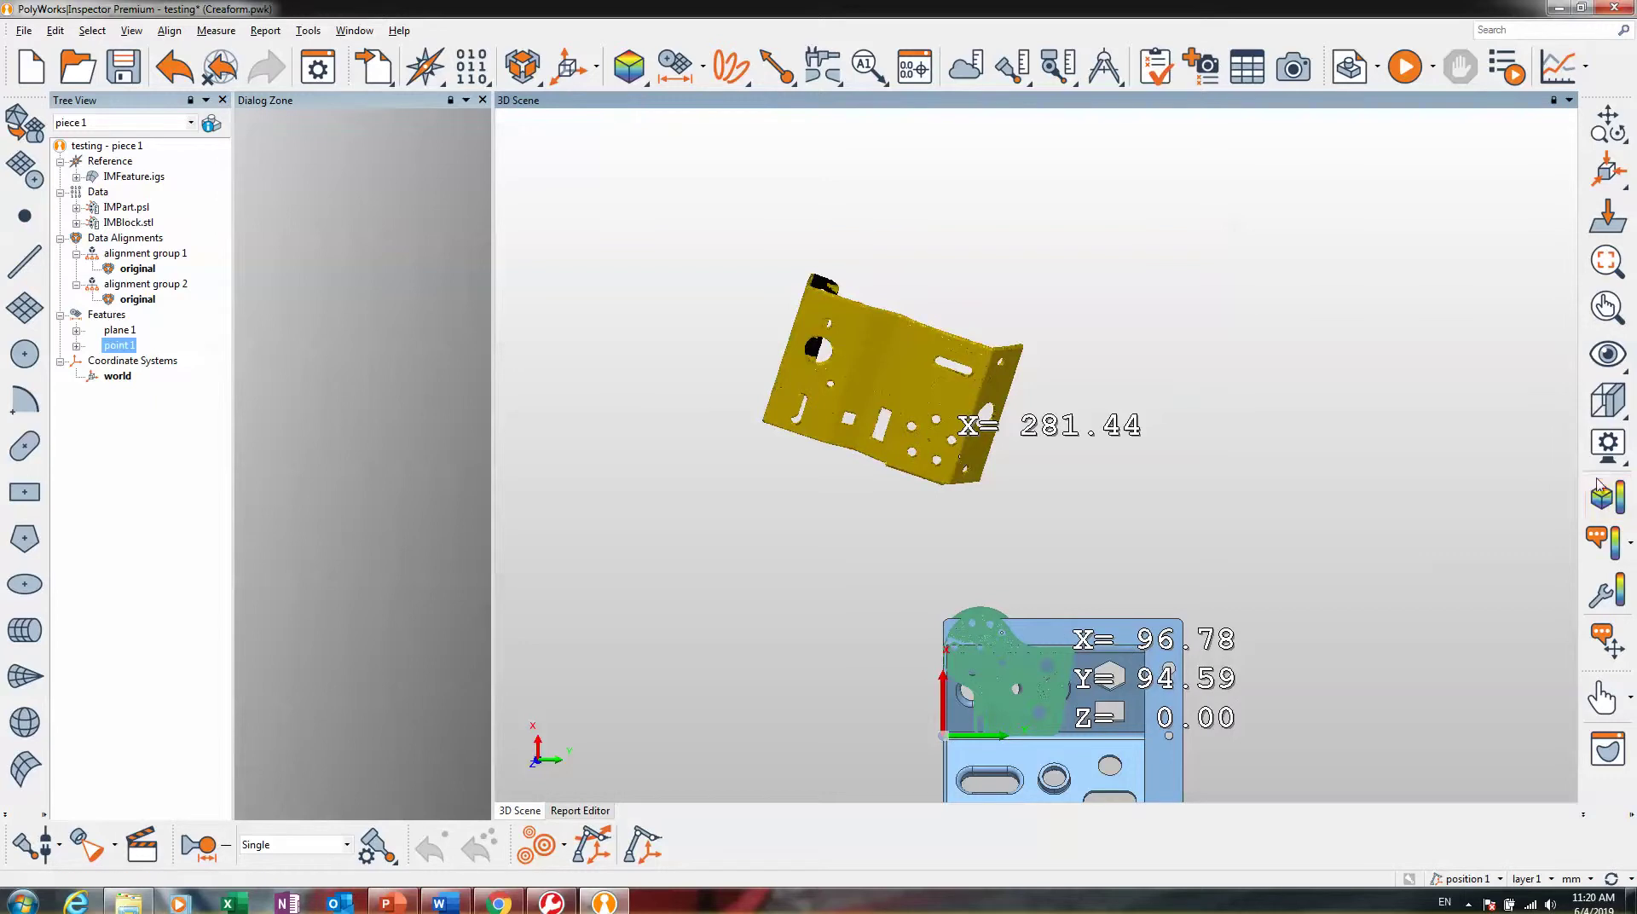
pyautogui.moveTo(1609, 458)
pyautogui.click(1511, 471)
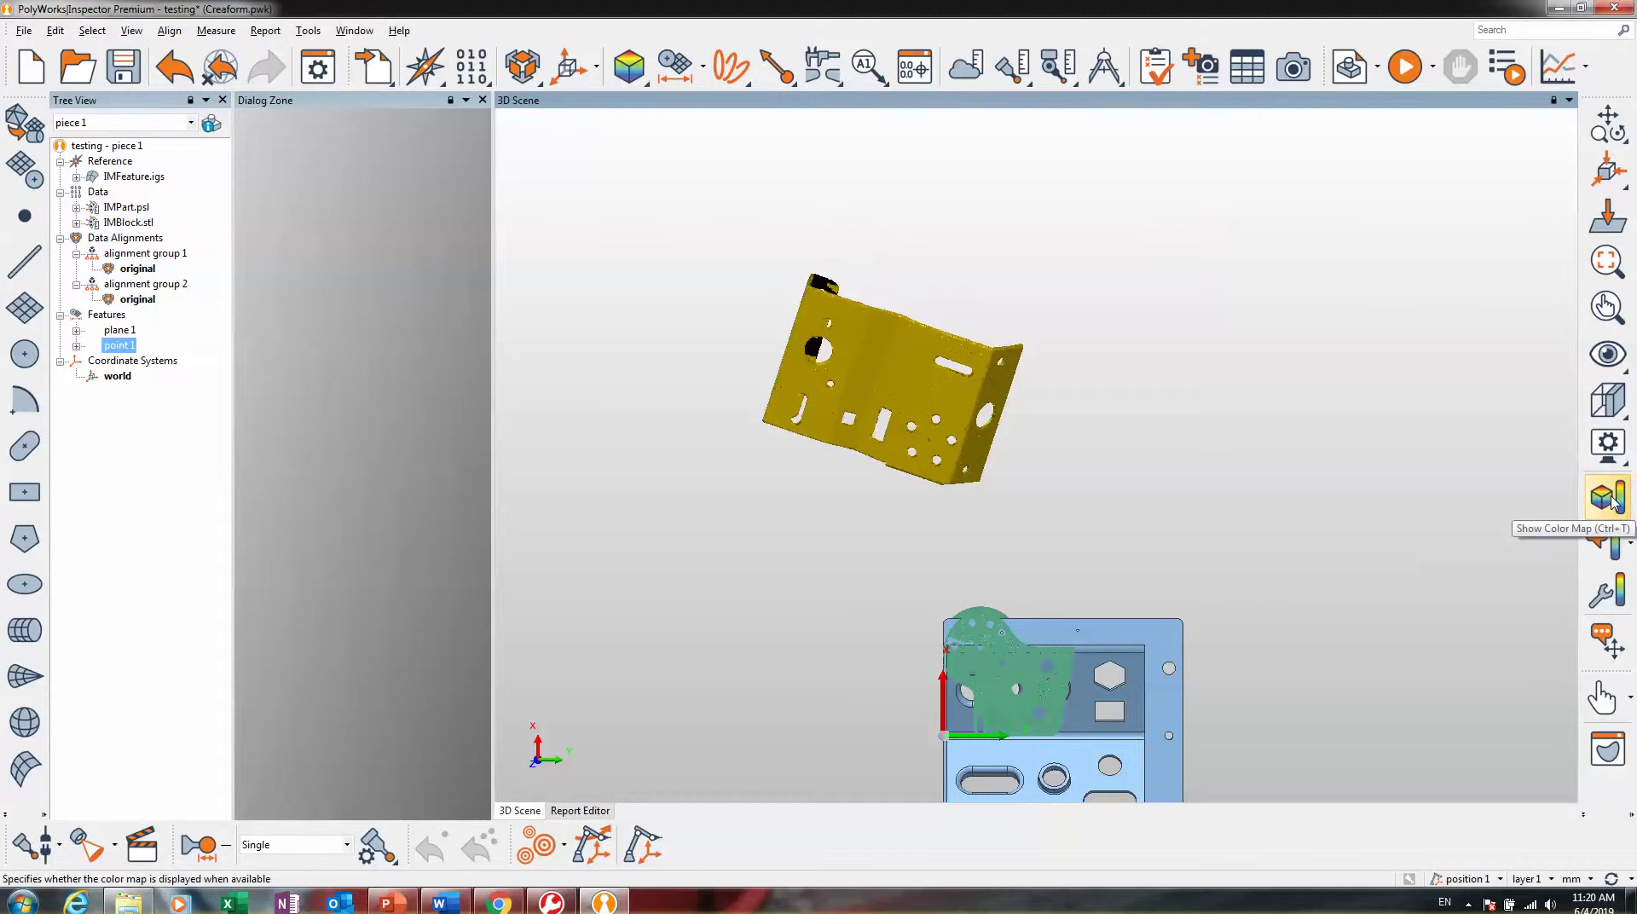
pyautogui.click(1613, 503)
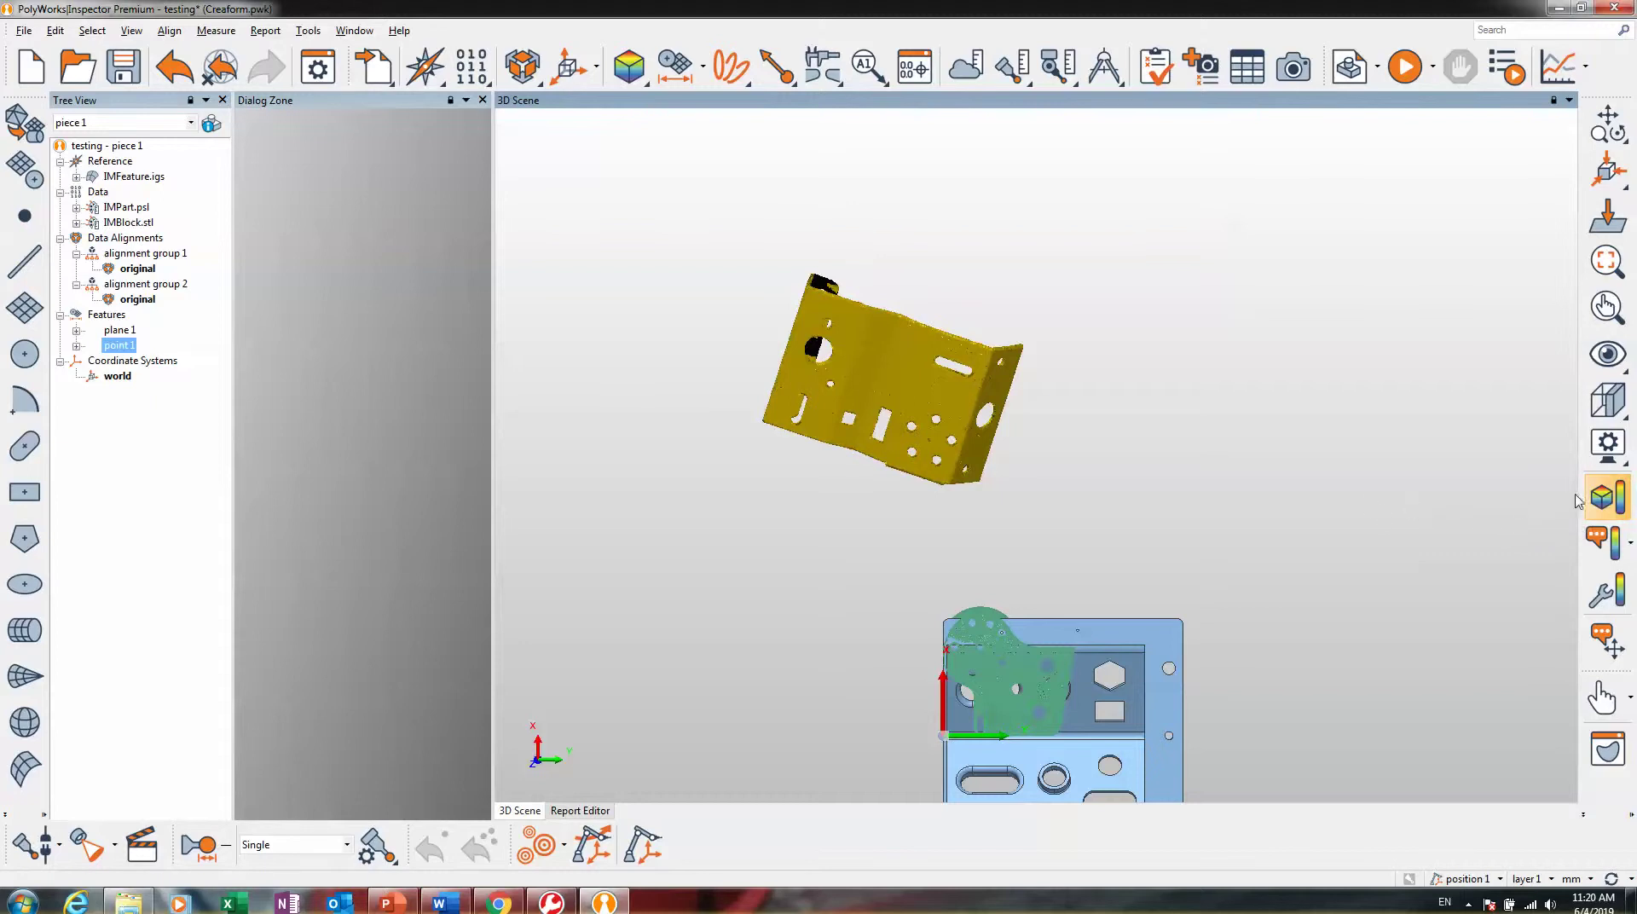
pyautogui.click(1604, 497)
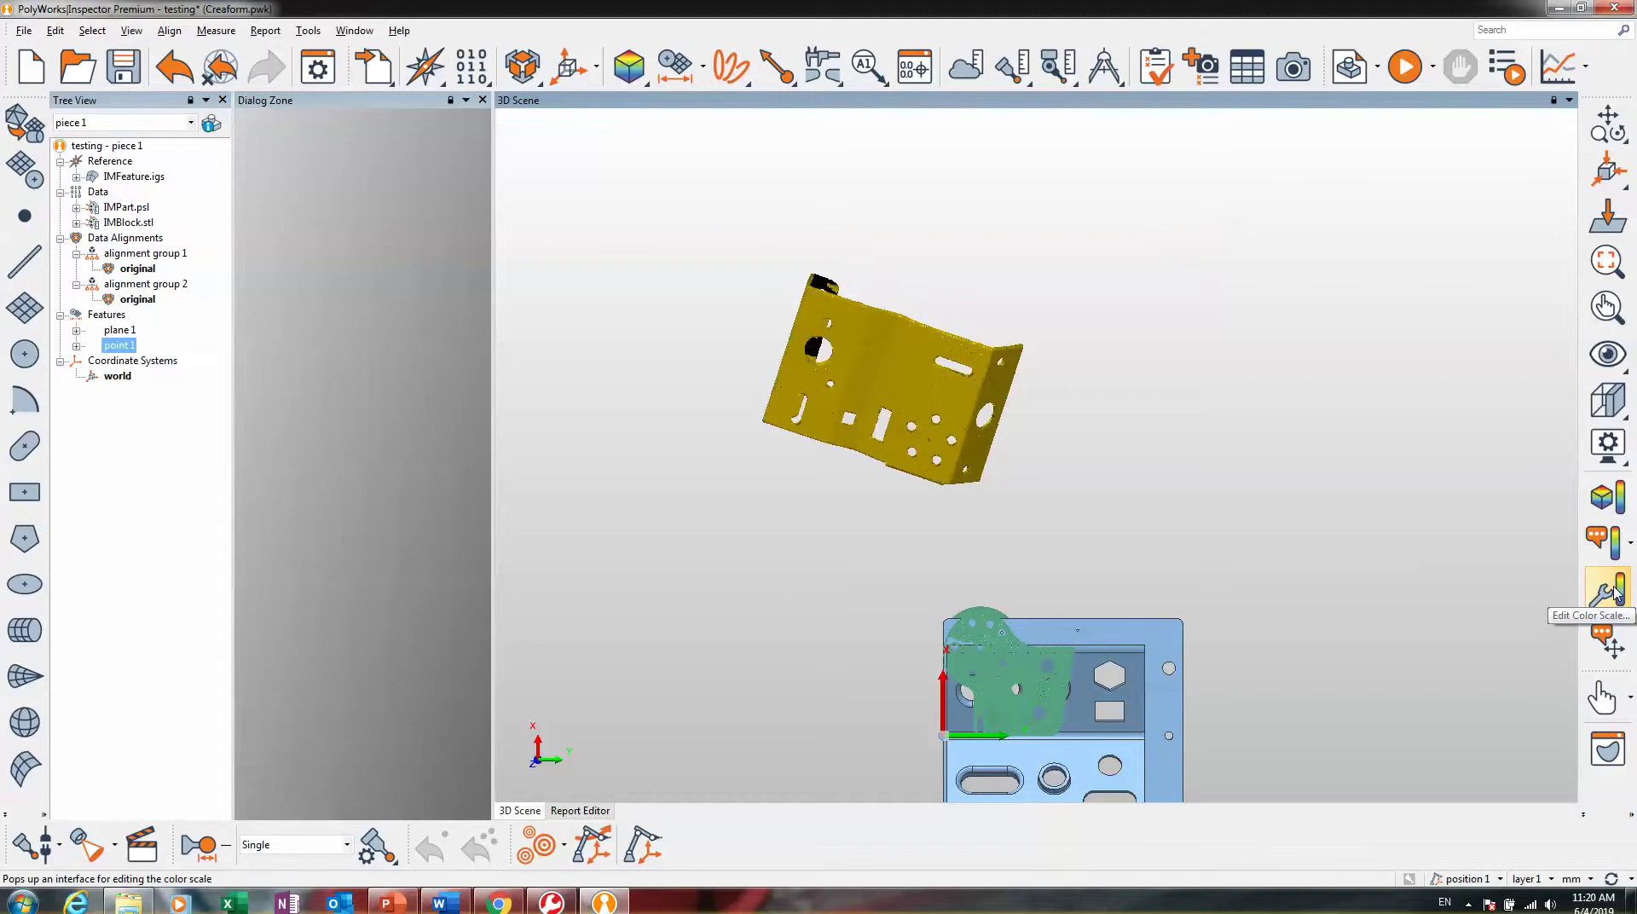
# - Show plane 1 and point 1, and reposition their annotations in the empty space above the blue CAD plate
pyautogui.click(1607, 650)
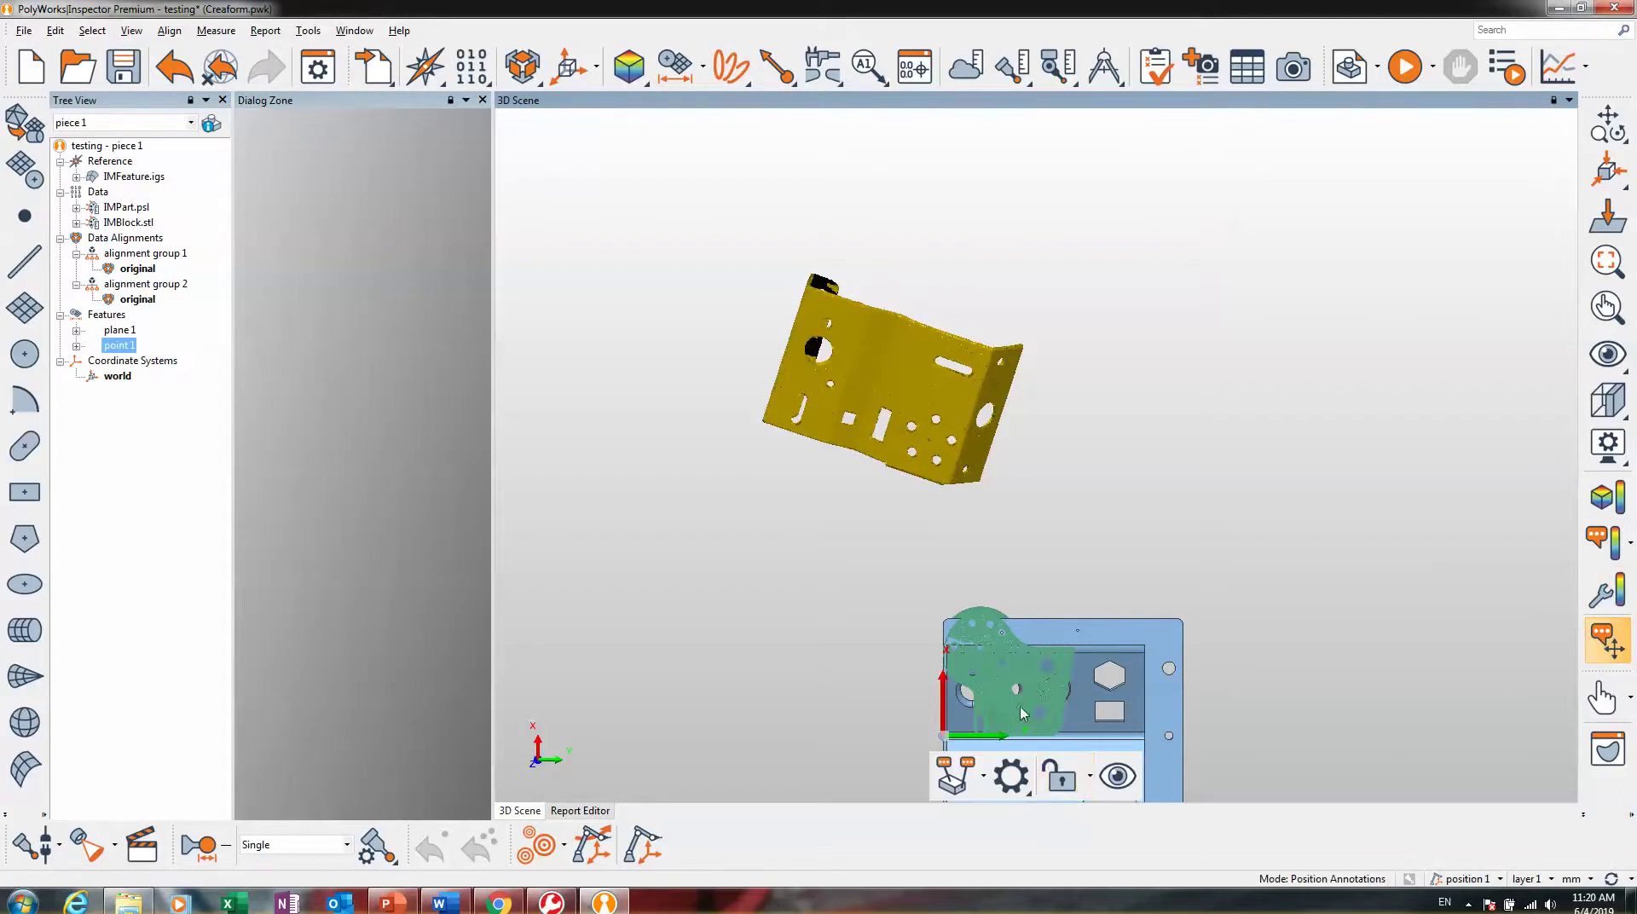
pyautogui.click(128, 345)
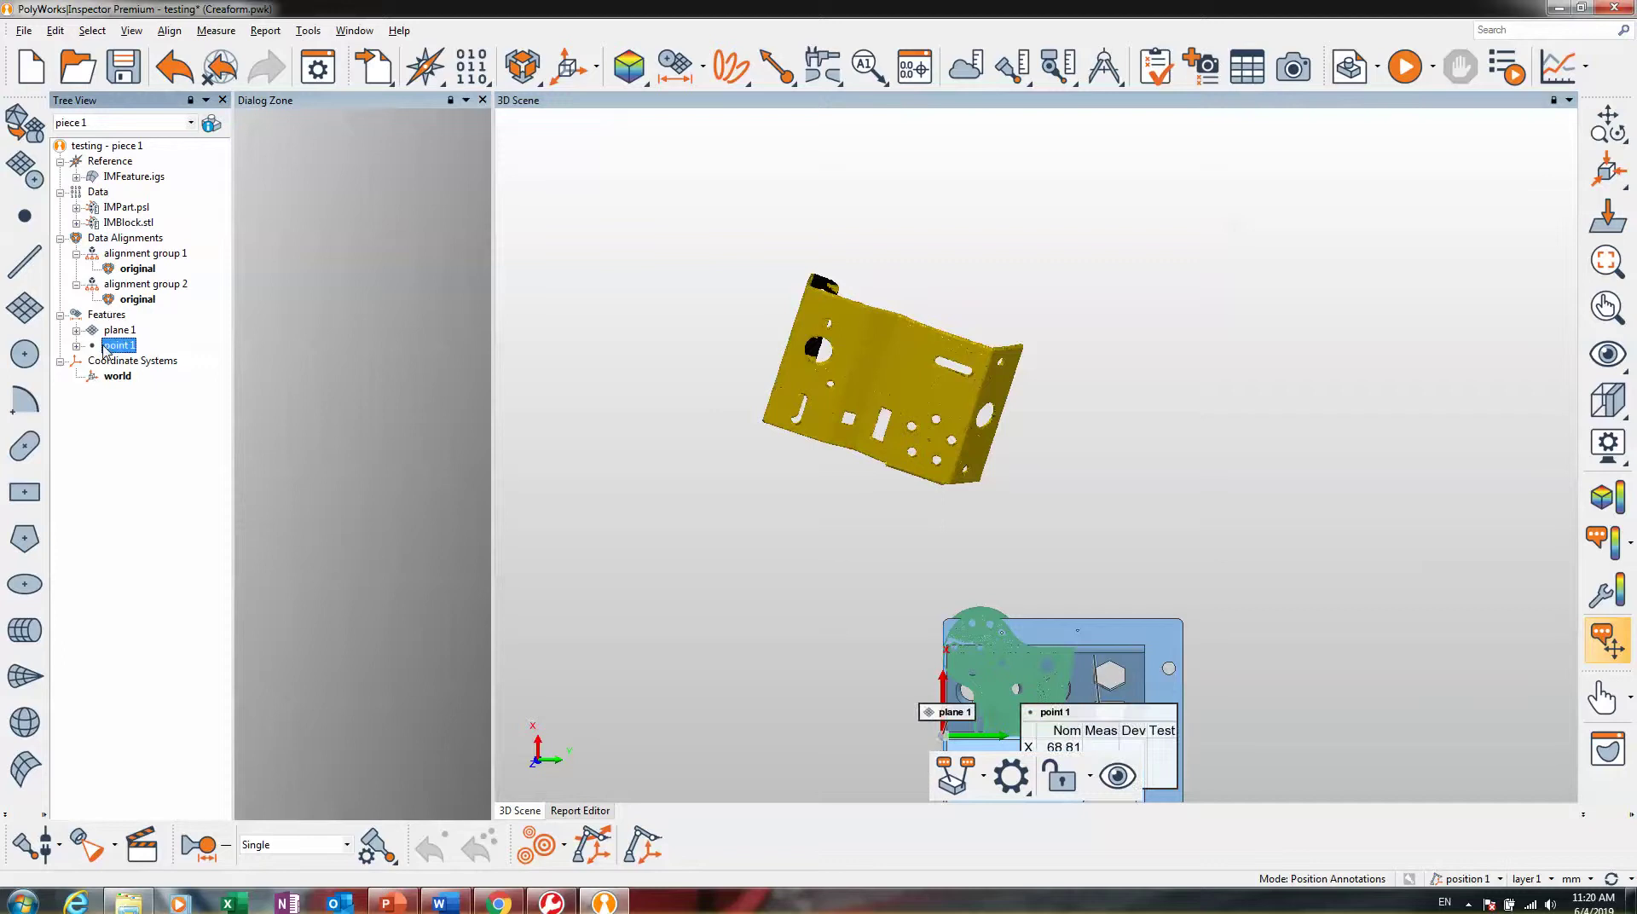
pyautogui.click(1608, 645)
pyautogui.click(1608, 645)
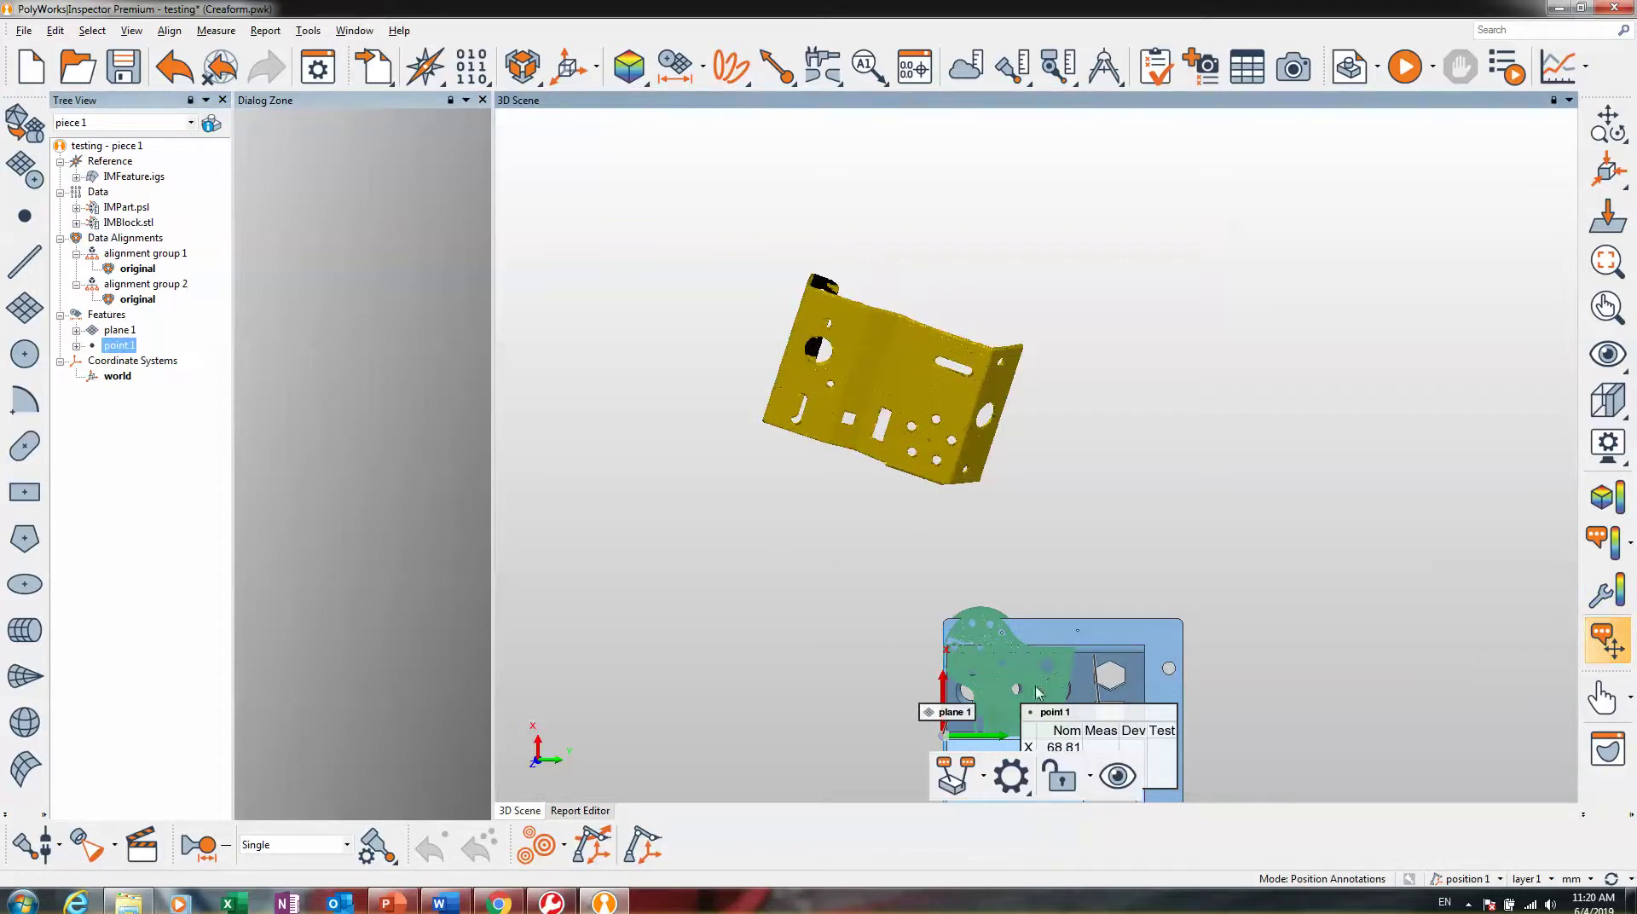
pyautogui.moveTo(955, 717); pyautogui.dragTo(802, 529)
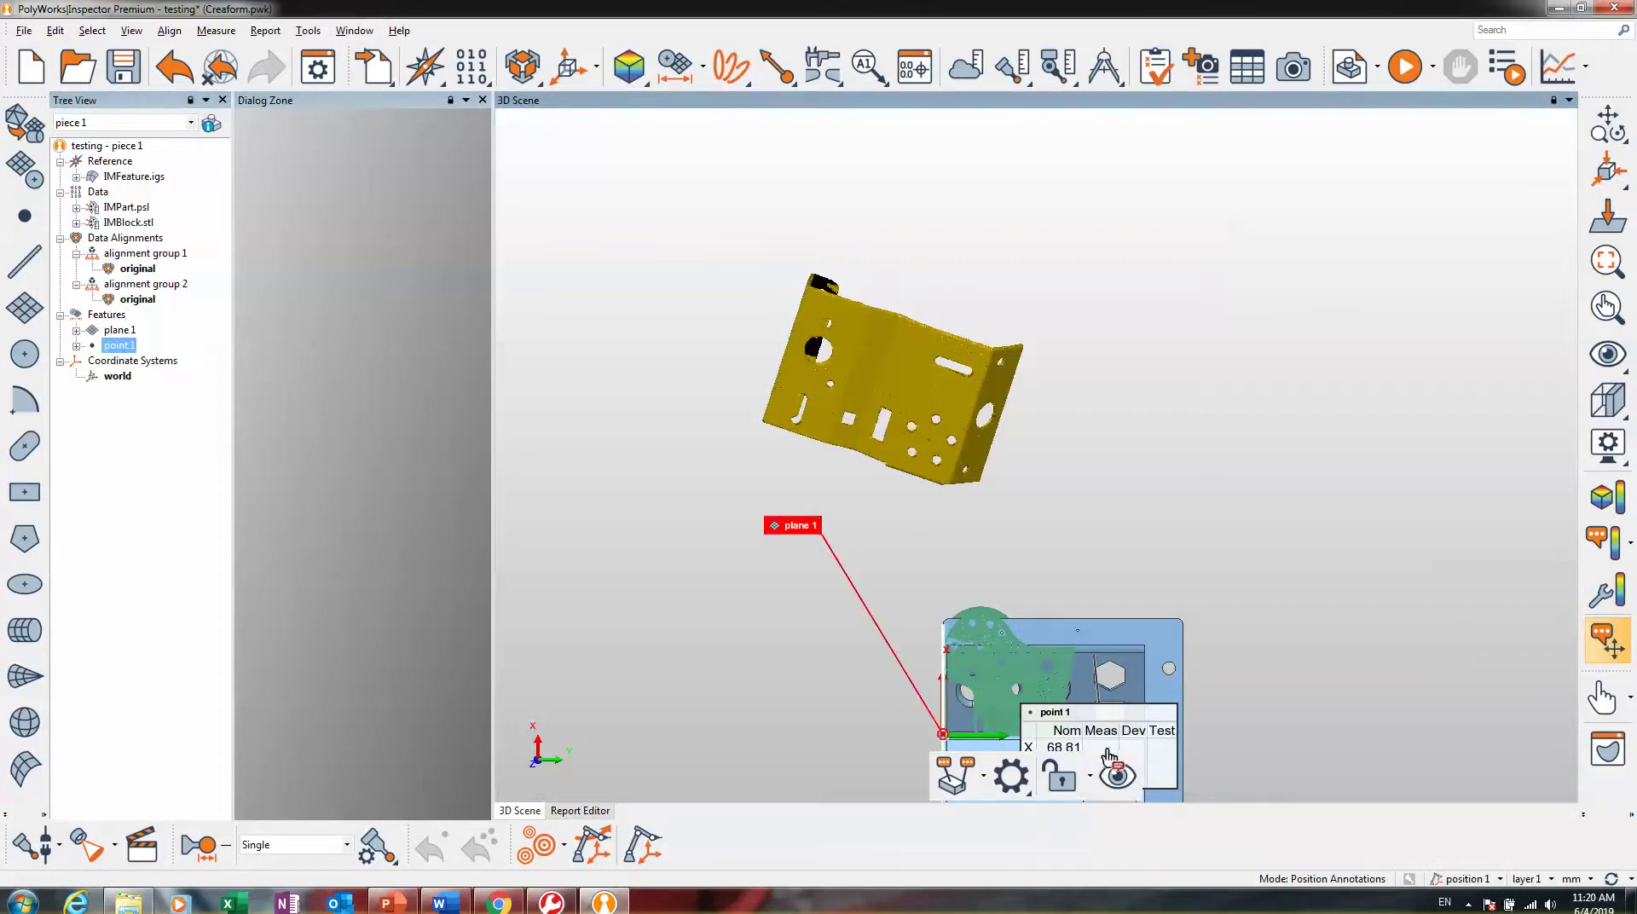
pyautogui.moveTo(1114, 743); pyautogui.dragTo(1228, 496)
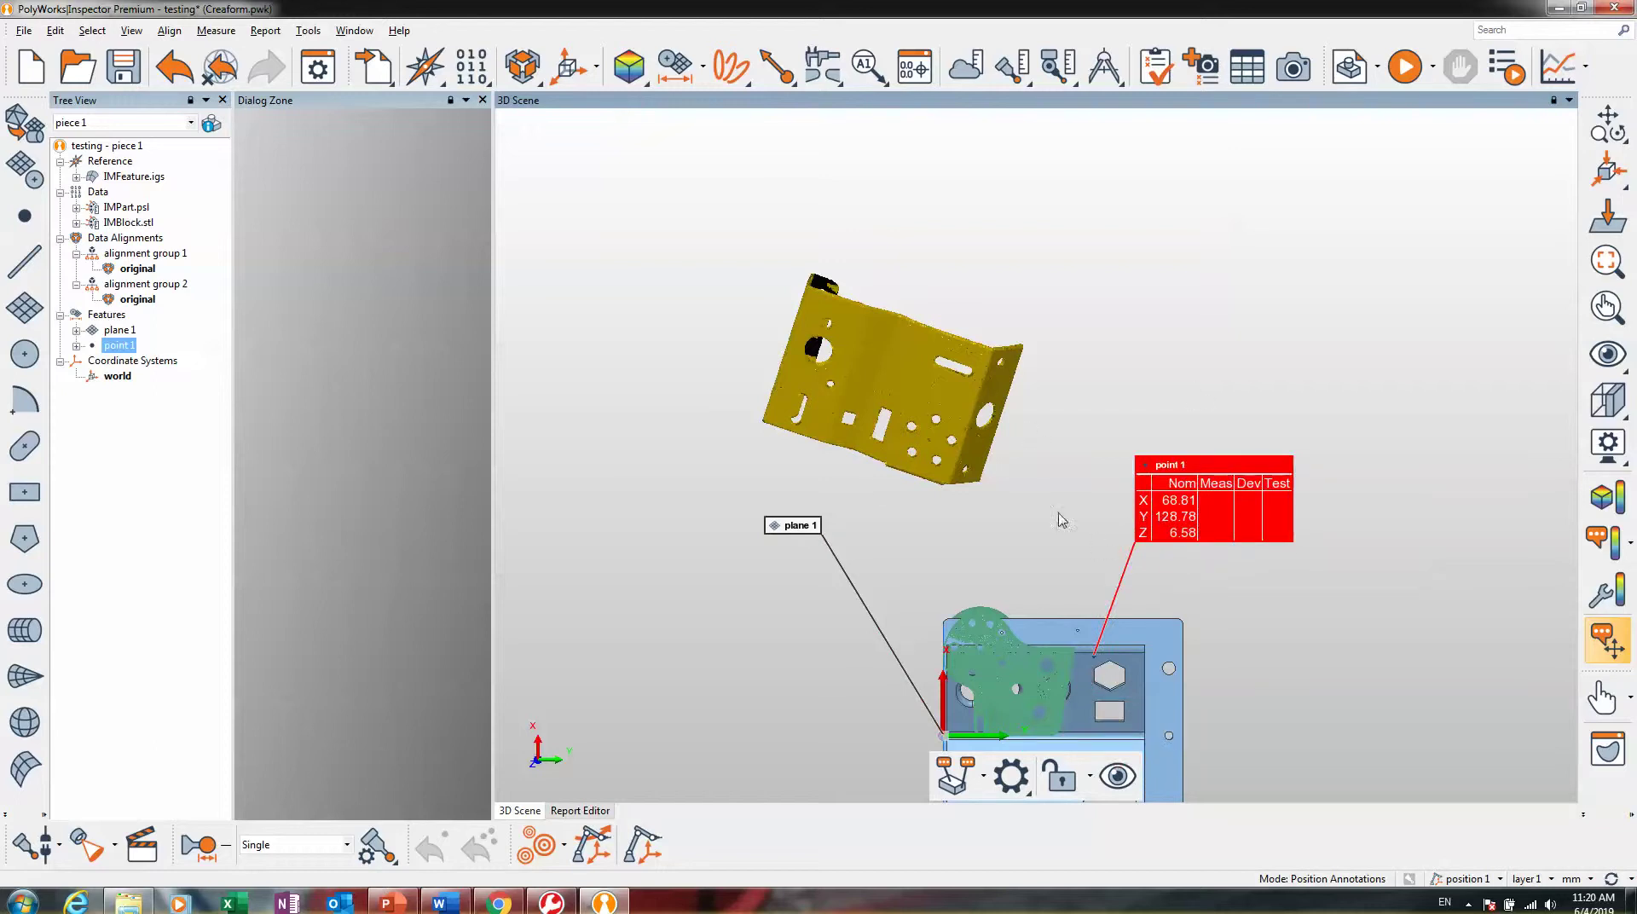
pyautogui.press('Escape')
# - Move the point 1 annotation to the right of the CAD plate and the plane 1 annotation slightly lower on the left
pyautogui.moveTo(1120, 614); pyautogui.dragTo(1145, 413, button='middle')
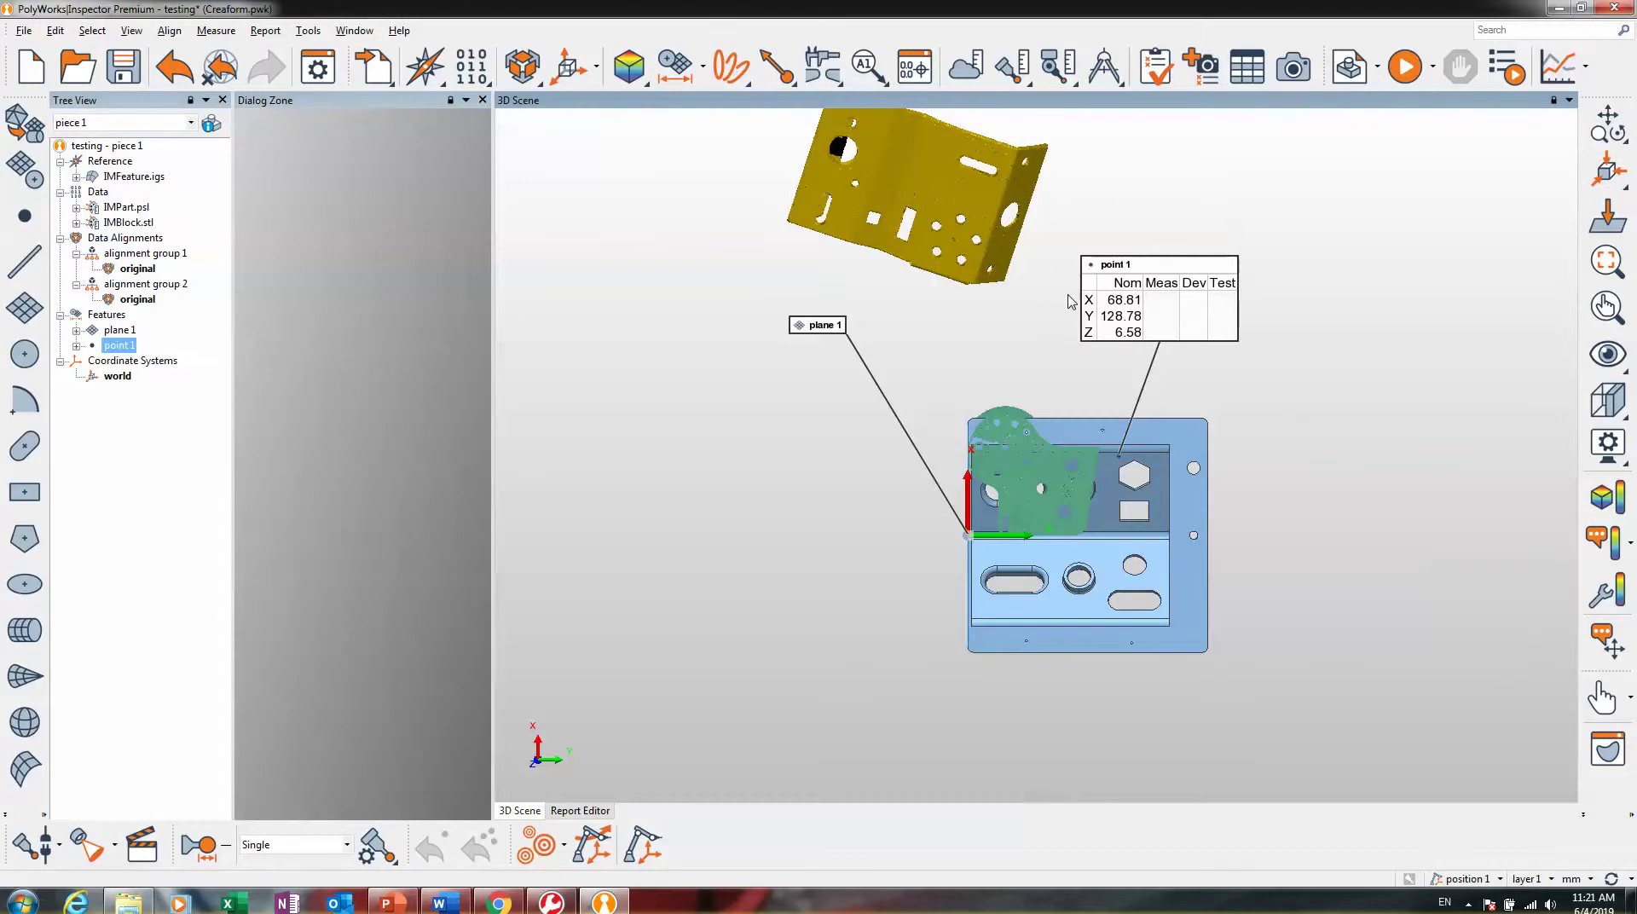
pyautogui.moveTo(1108, 304)
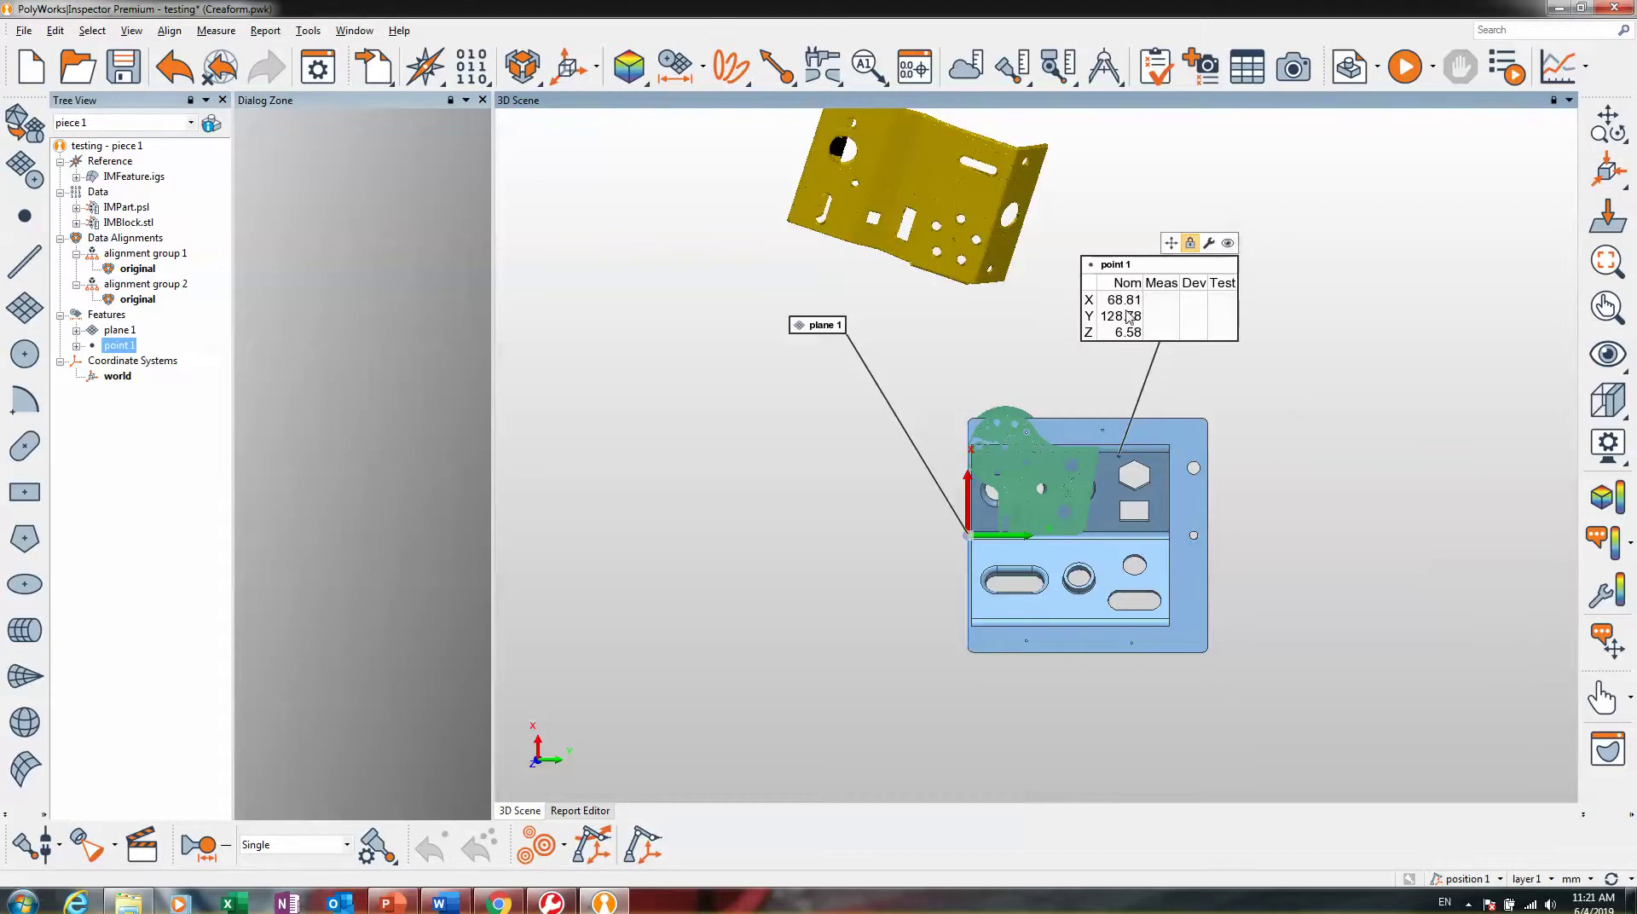
pyautogui.click(1170, 243)
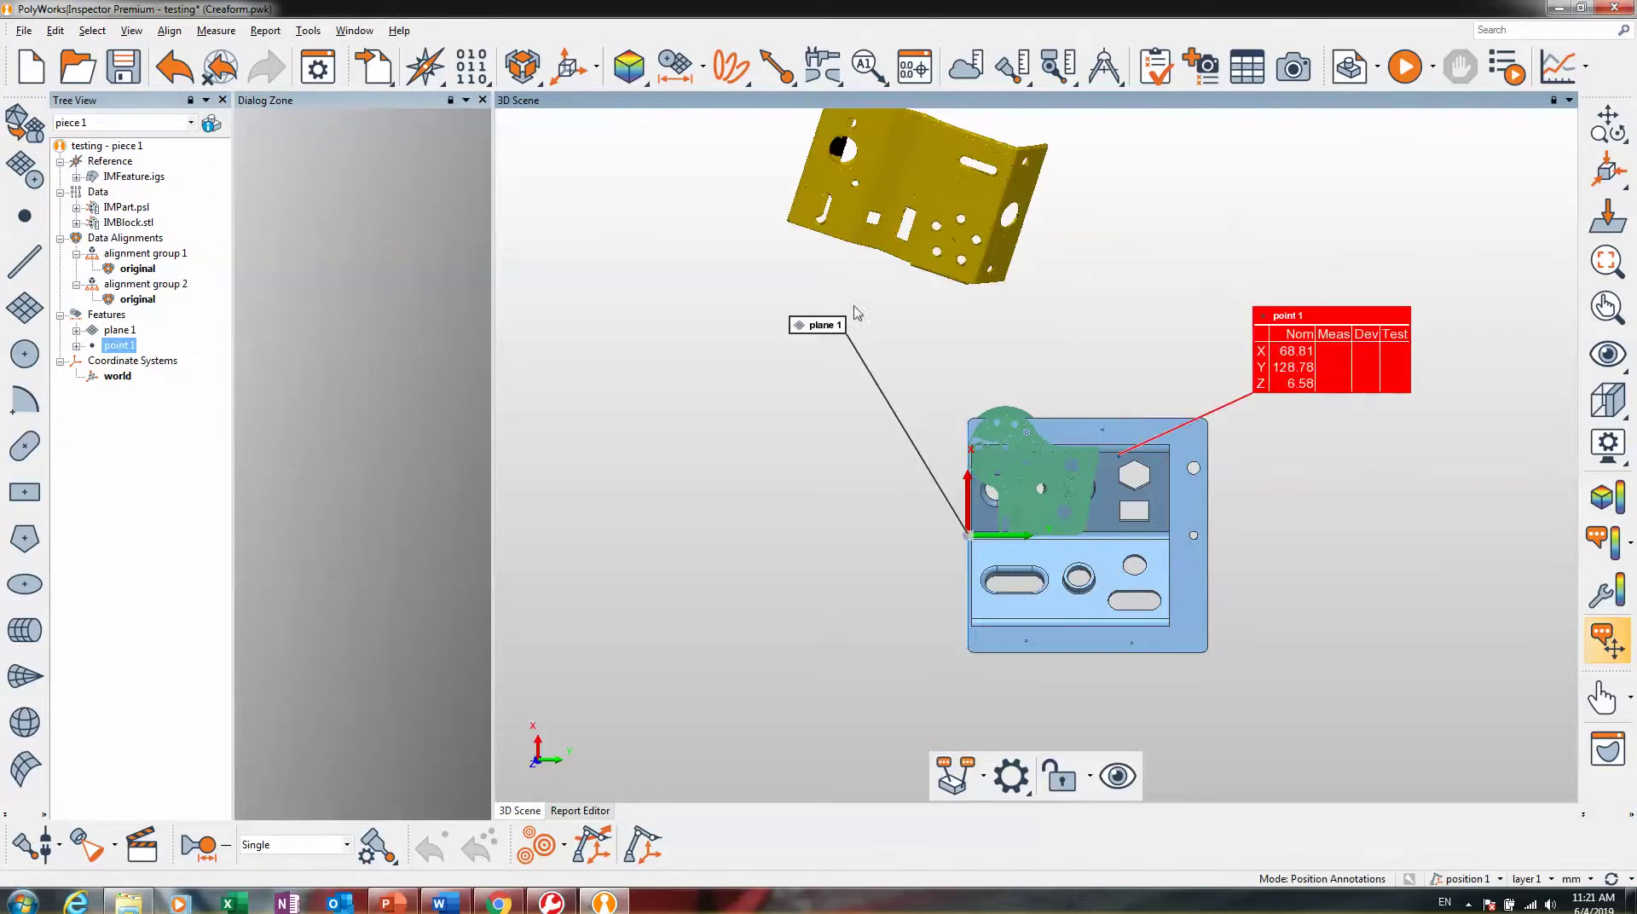
pyautogui.click(1323, 366)
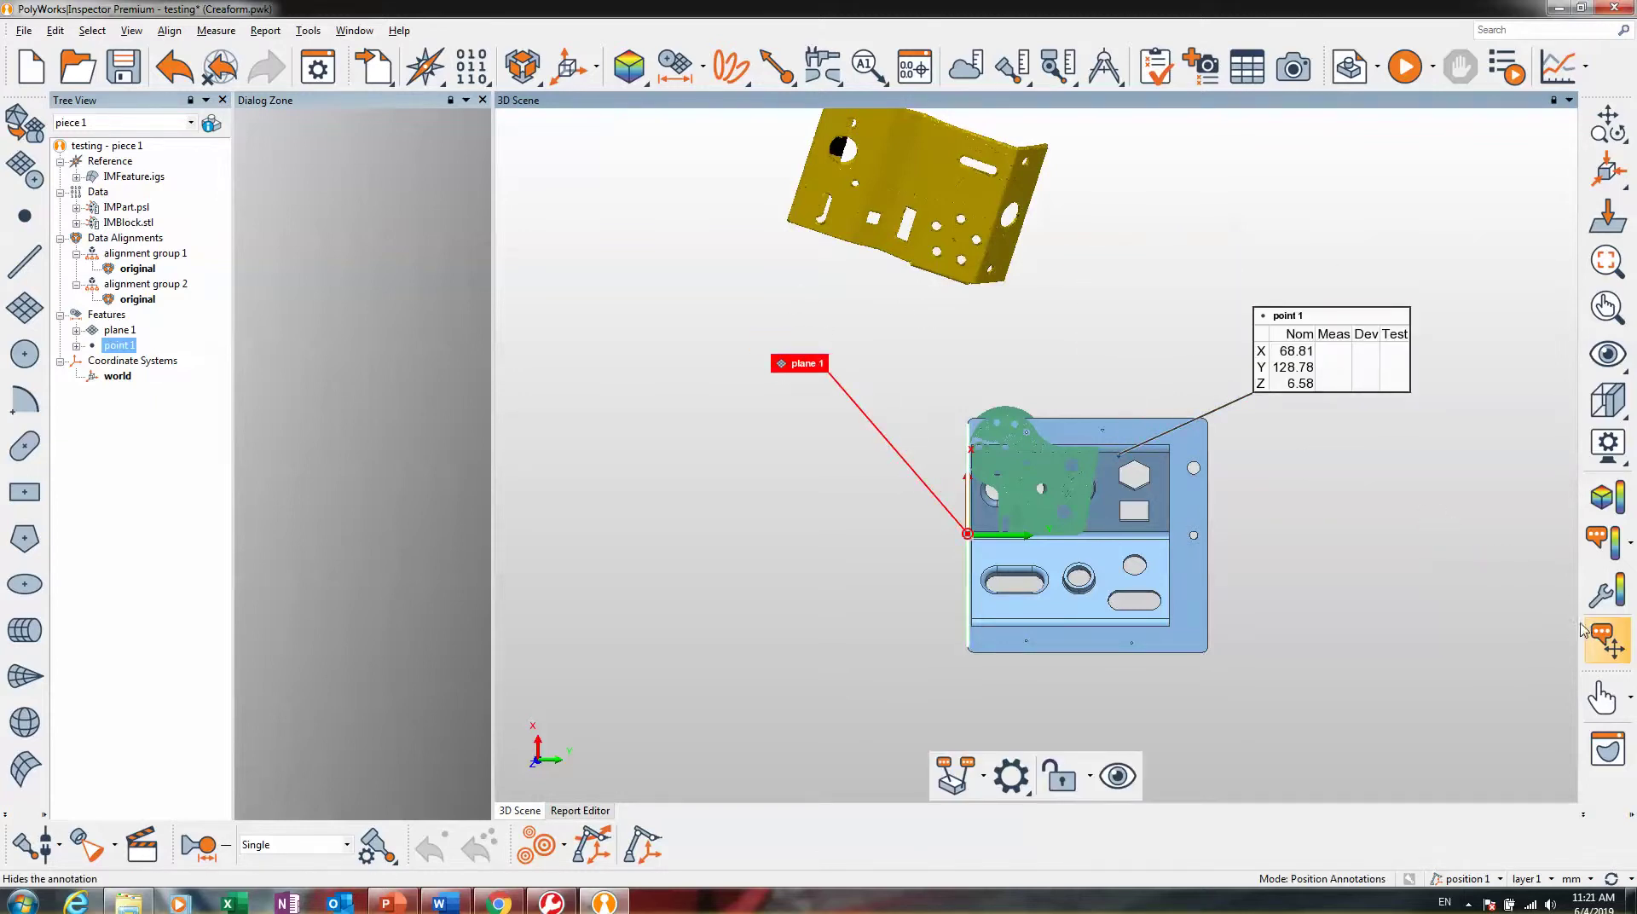
pyautogui.press('Escape')
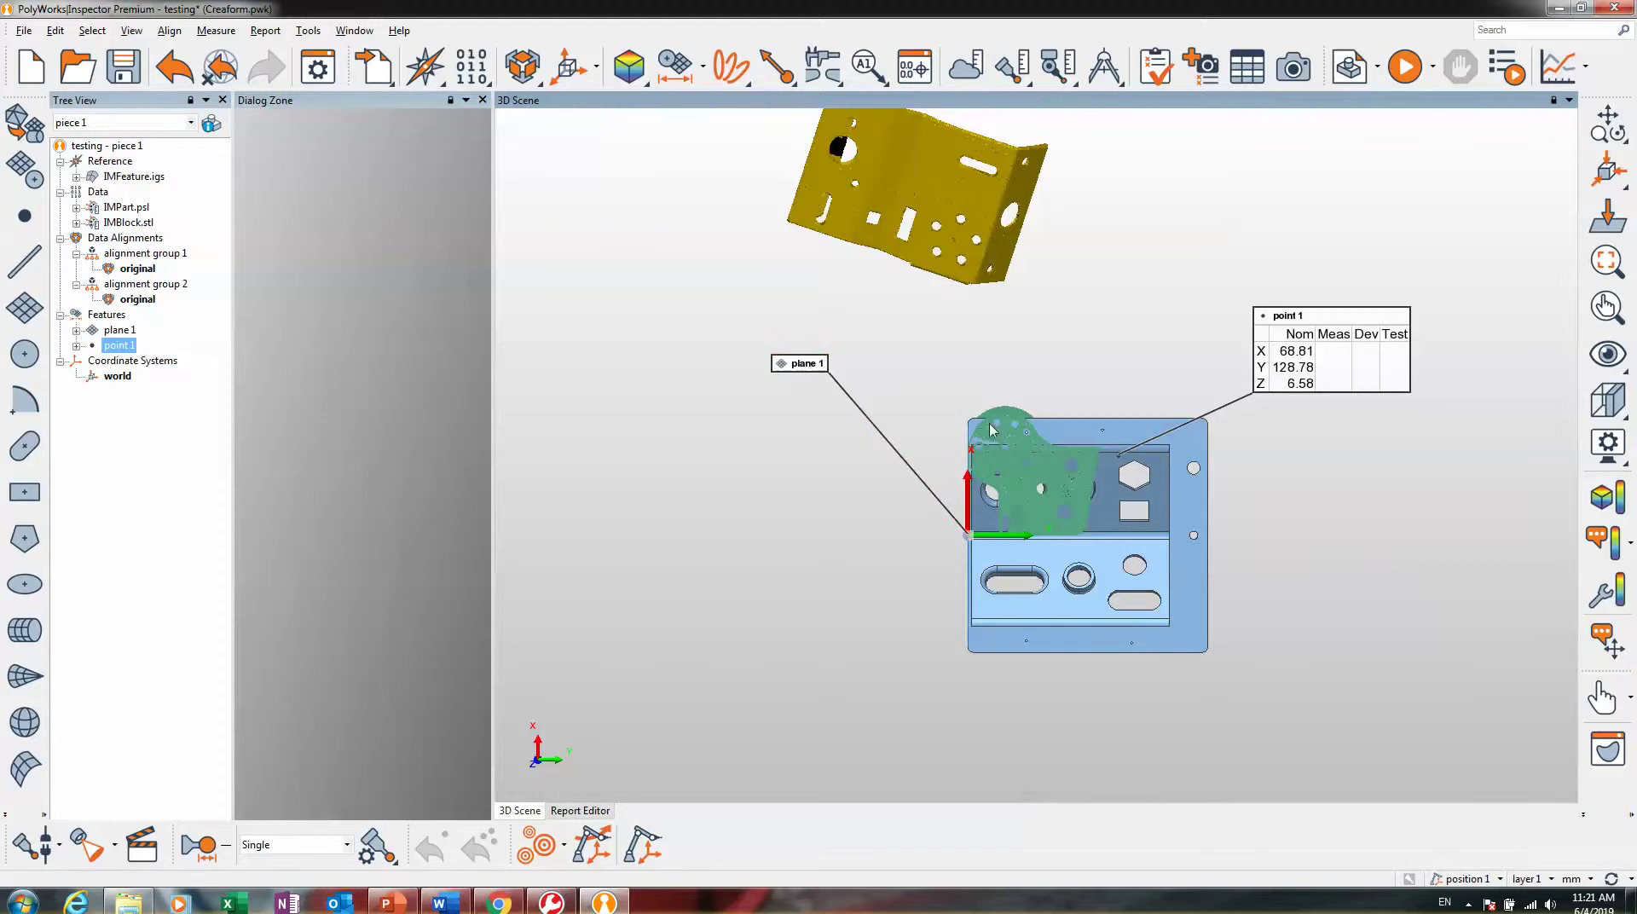
# - Reposition the plane 1 annotation close to the left edge of the CAD plate
pyautogui.moveTo(808, 368)
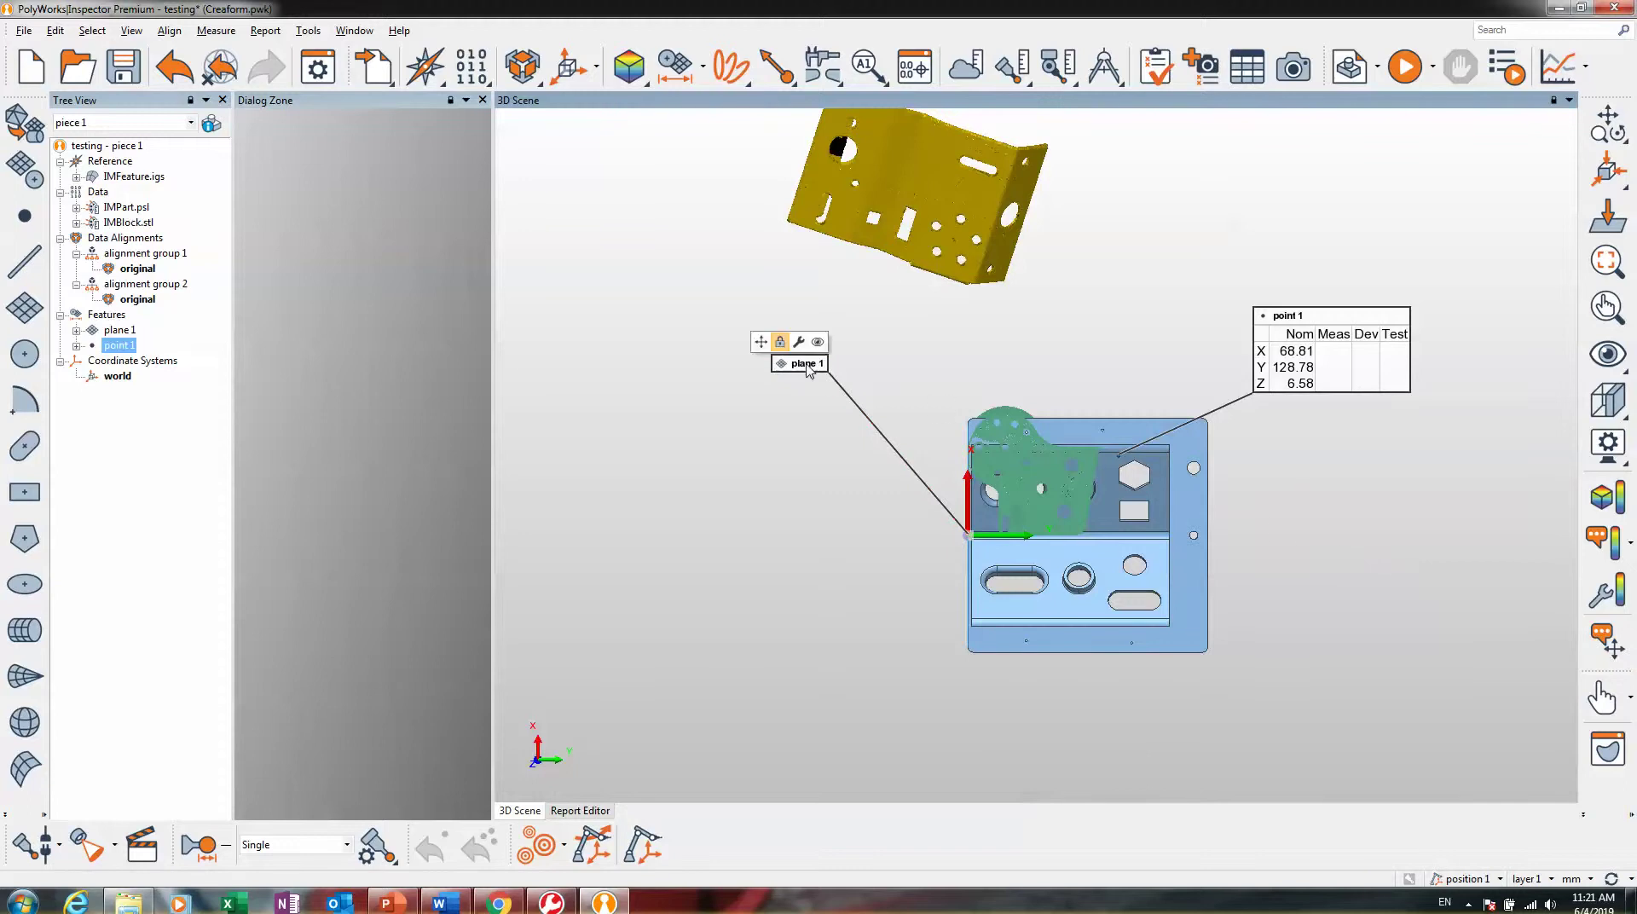
pyautogui.click(761, 341)
pyautogui.click(882, 520)
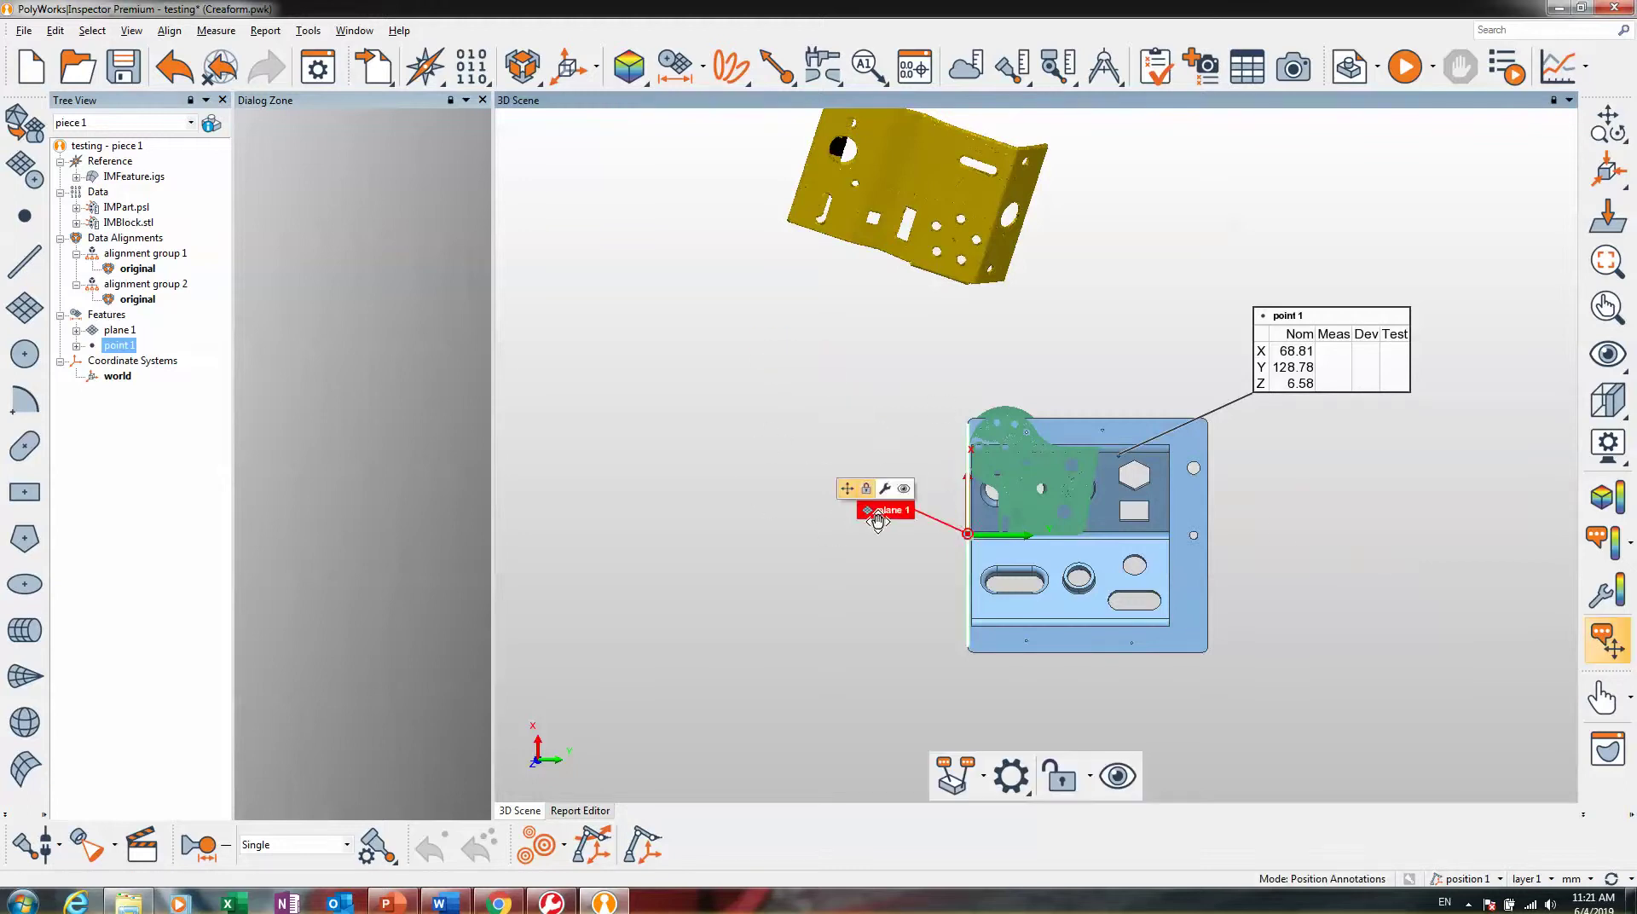
pyautogui.press('Escape')
# - Open the annotation settings of point 1 for viewing and close them without changes
pyautogui.moveTo(1307, 330)
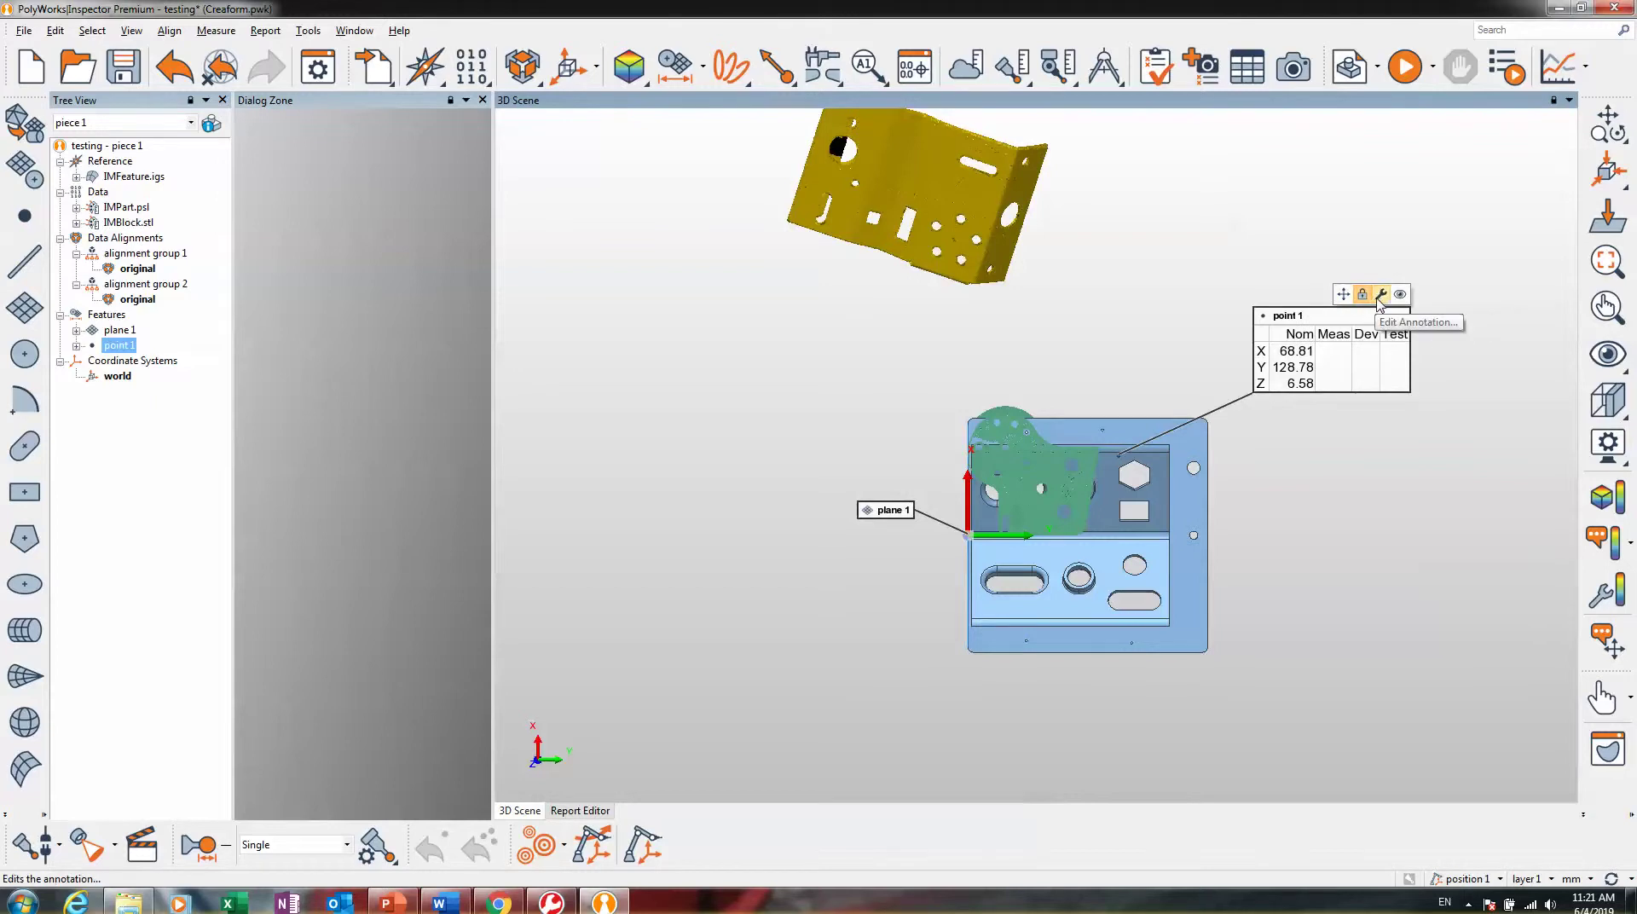
pyautogui.click(1381, 295)
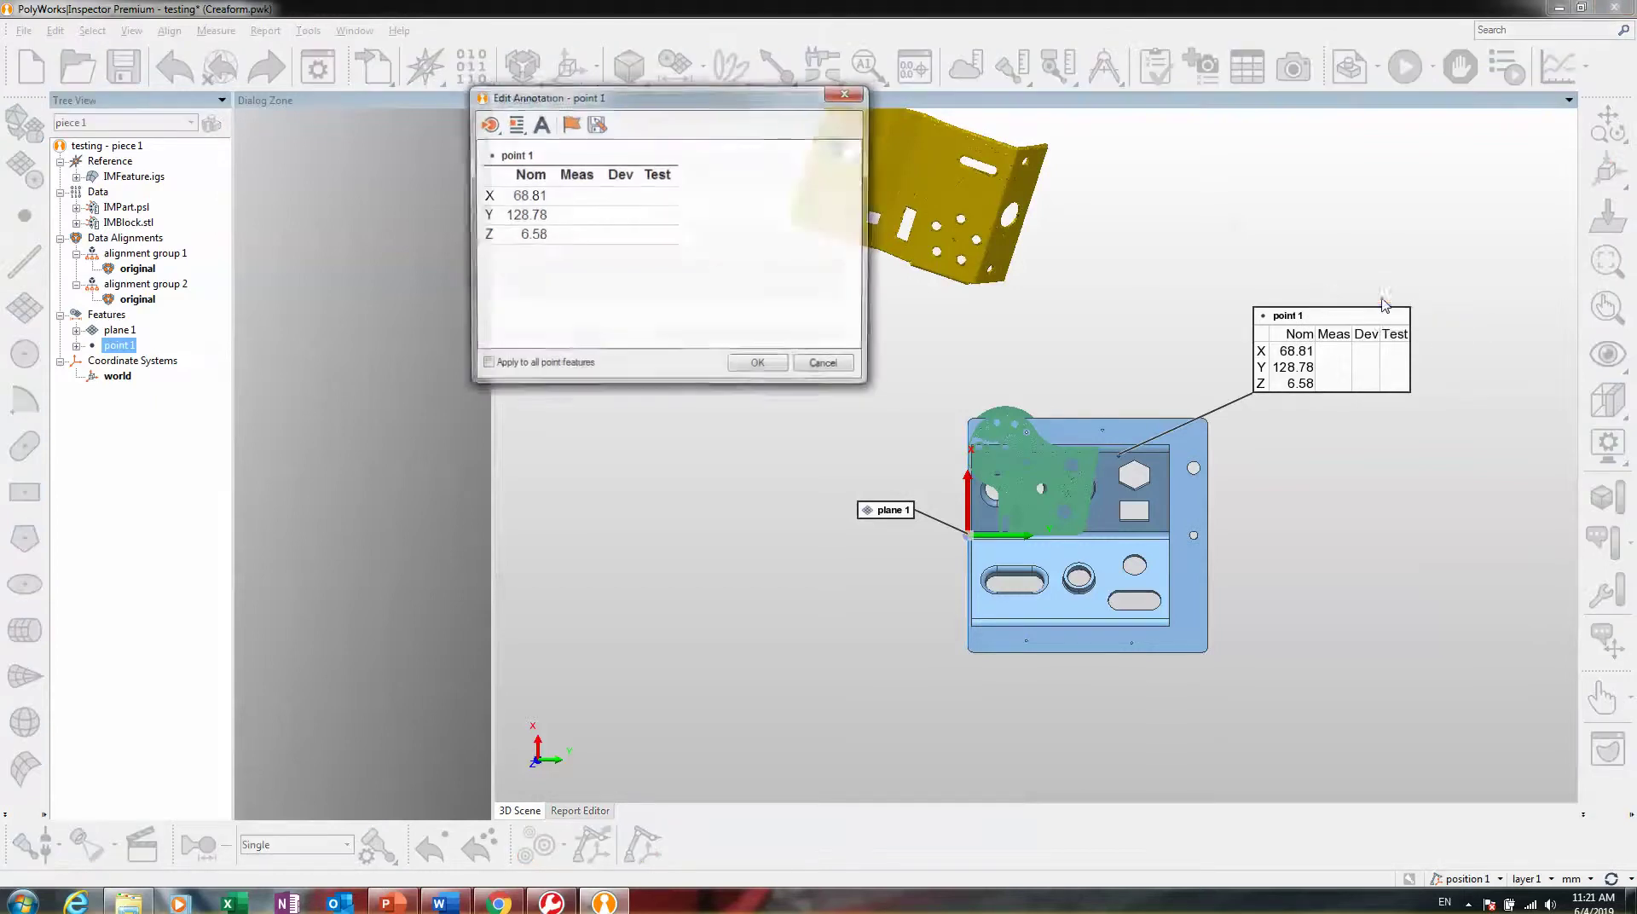
pyautogui.click(831, 367)
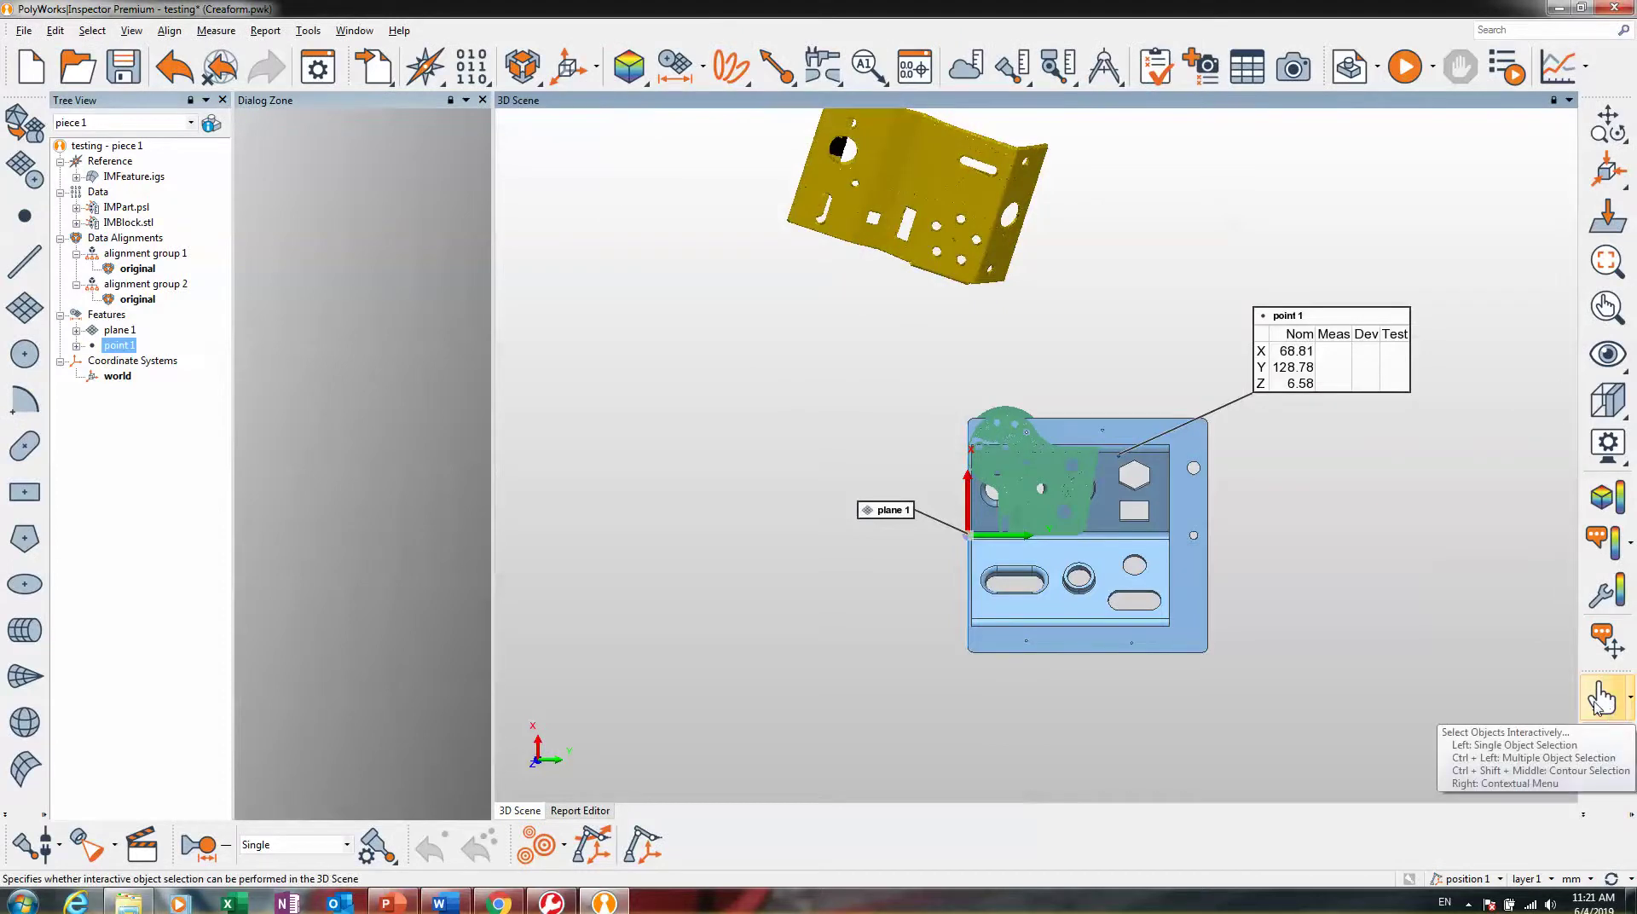
# - Enable interactive object selection, select point 1 and plane 1 in turn, and clear the selection
pyautogui.click(1597, 704)
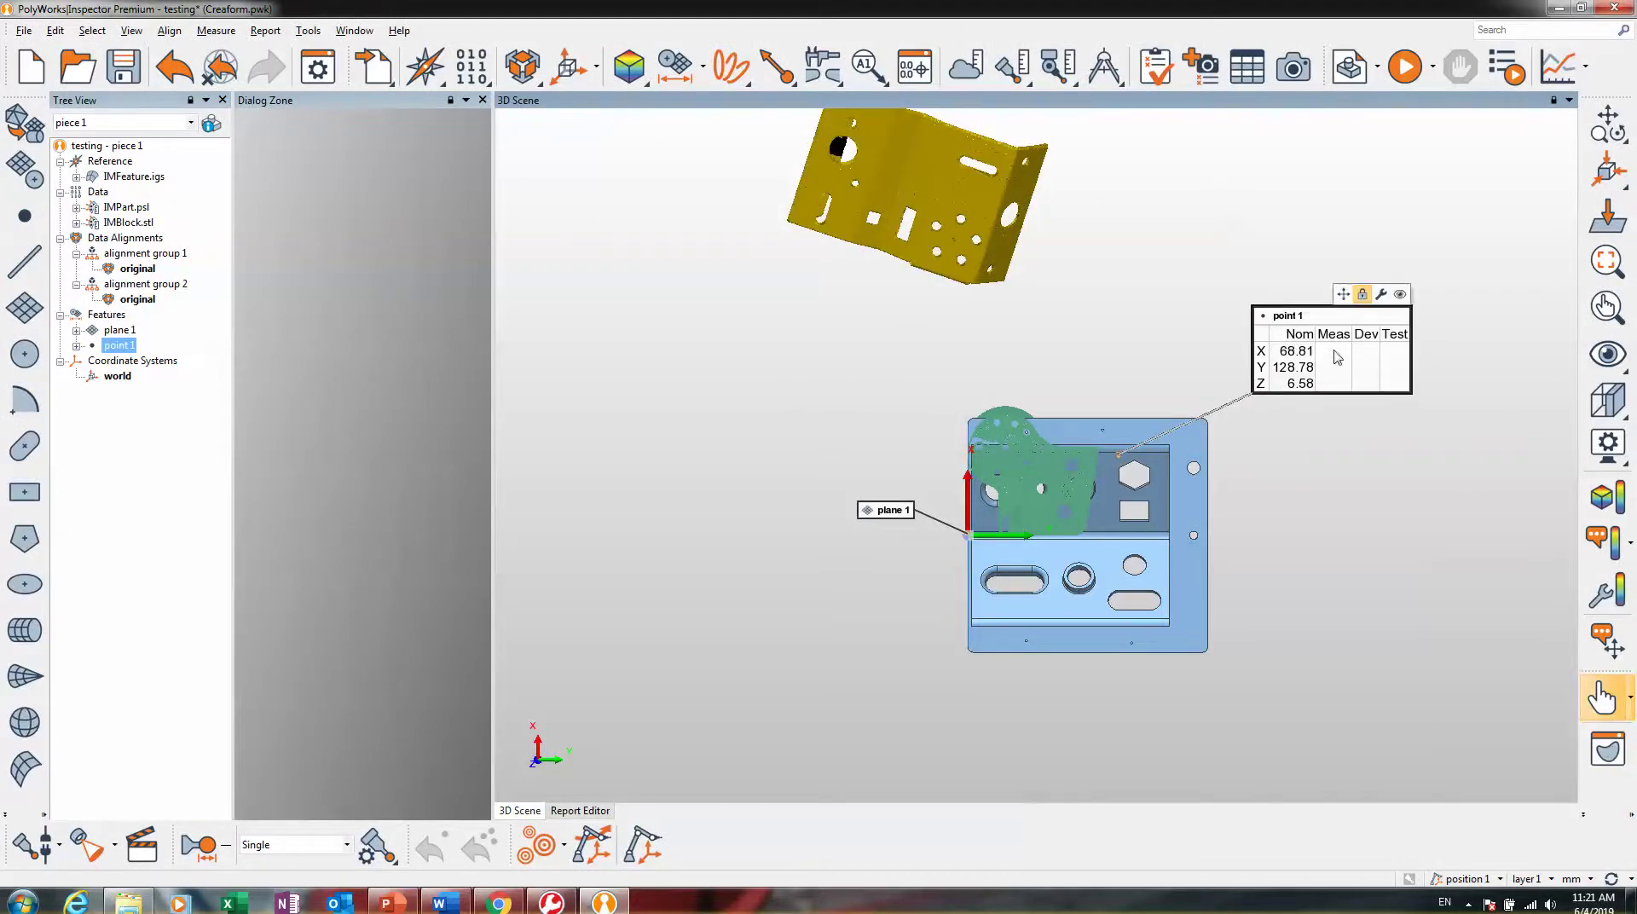
pyautogui.click(115, 346)
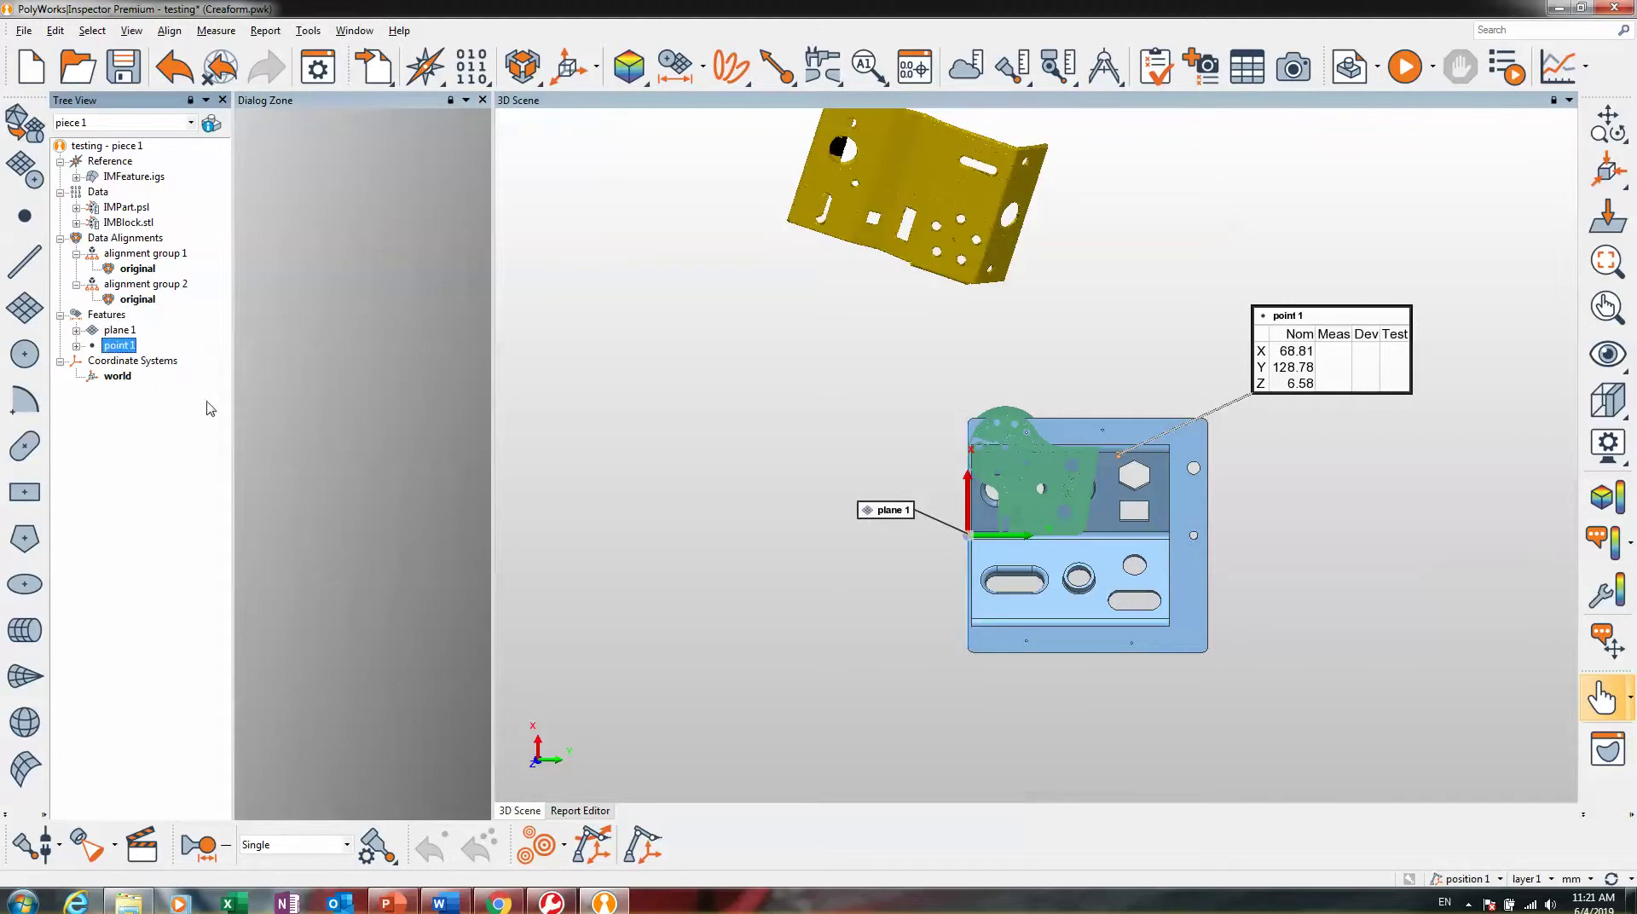
pyautogui.click(895, 513)
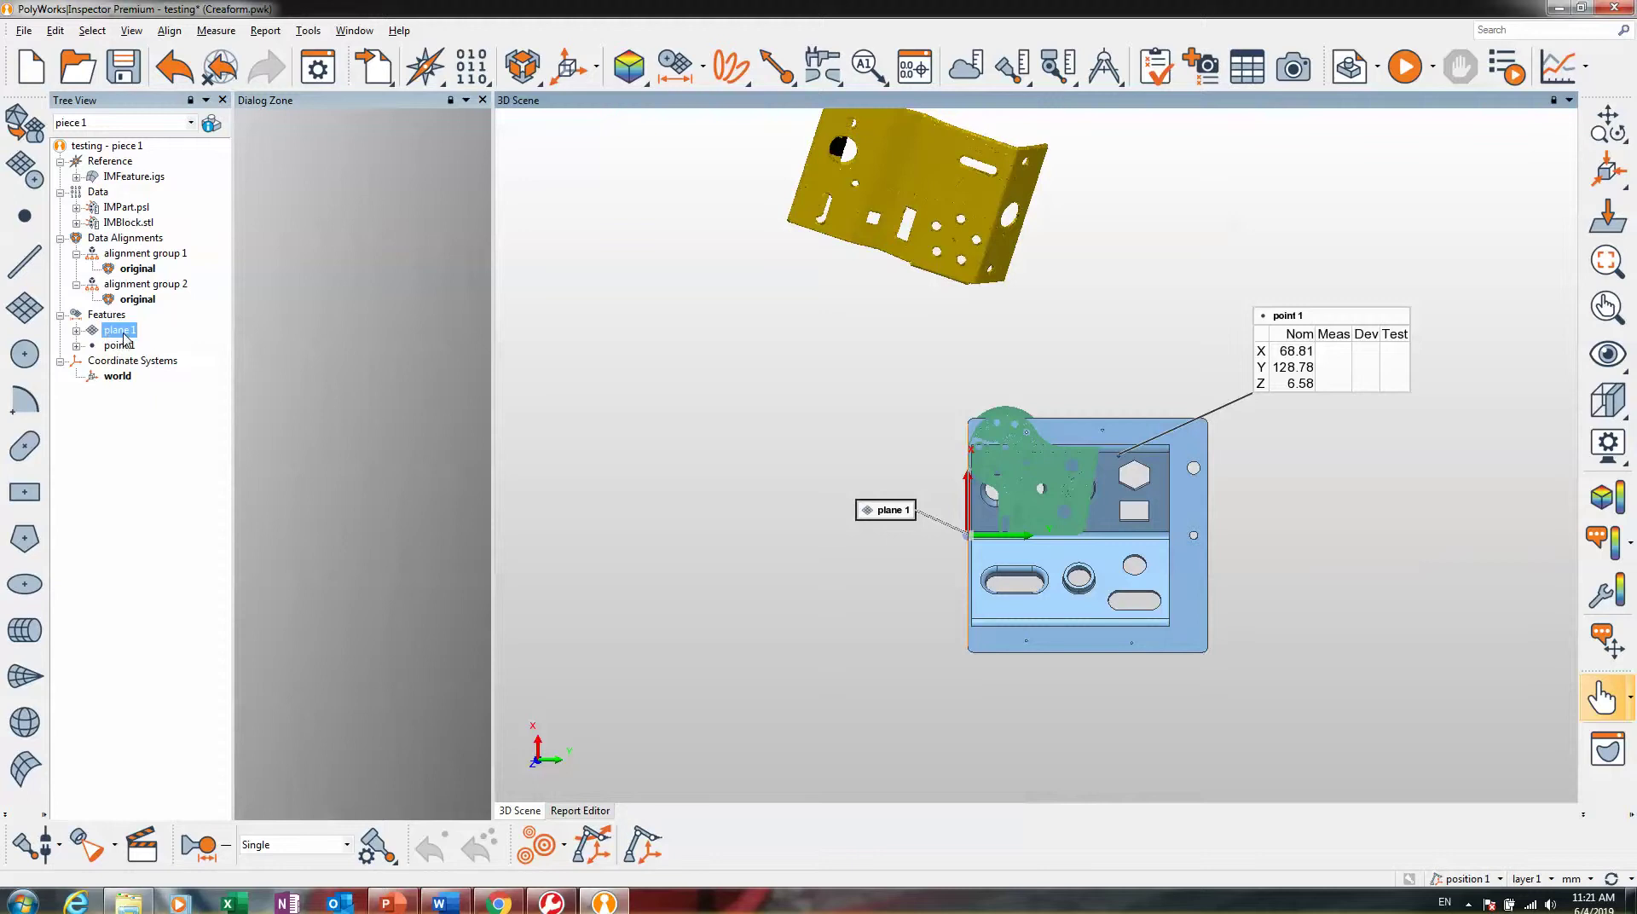
pyautogui.click(897, 186)
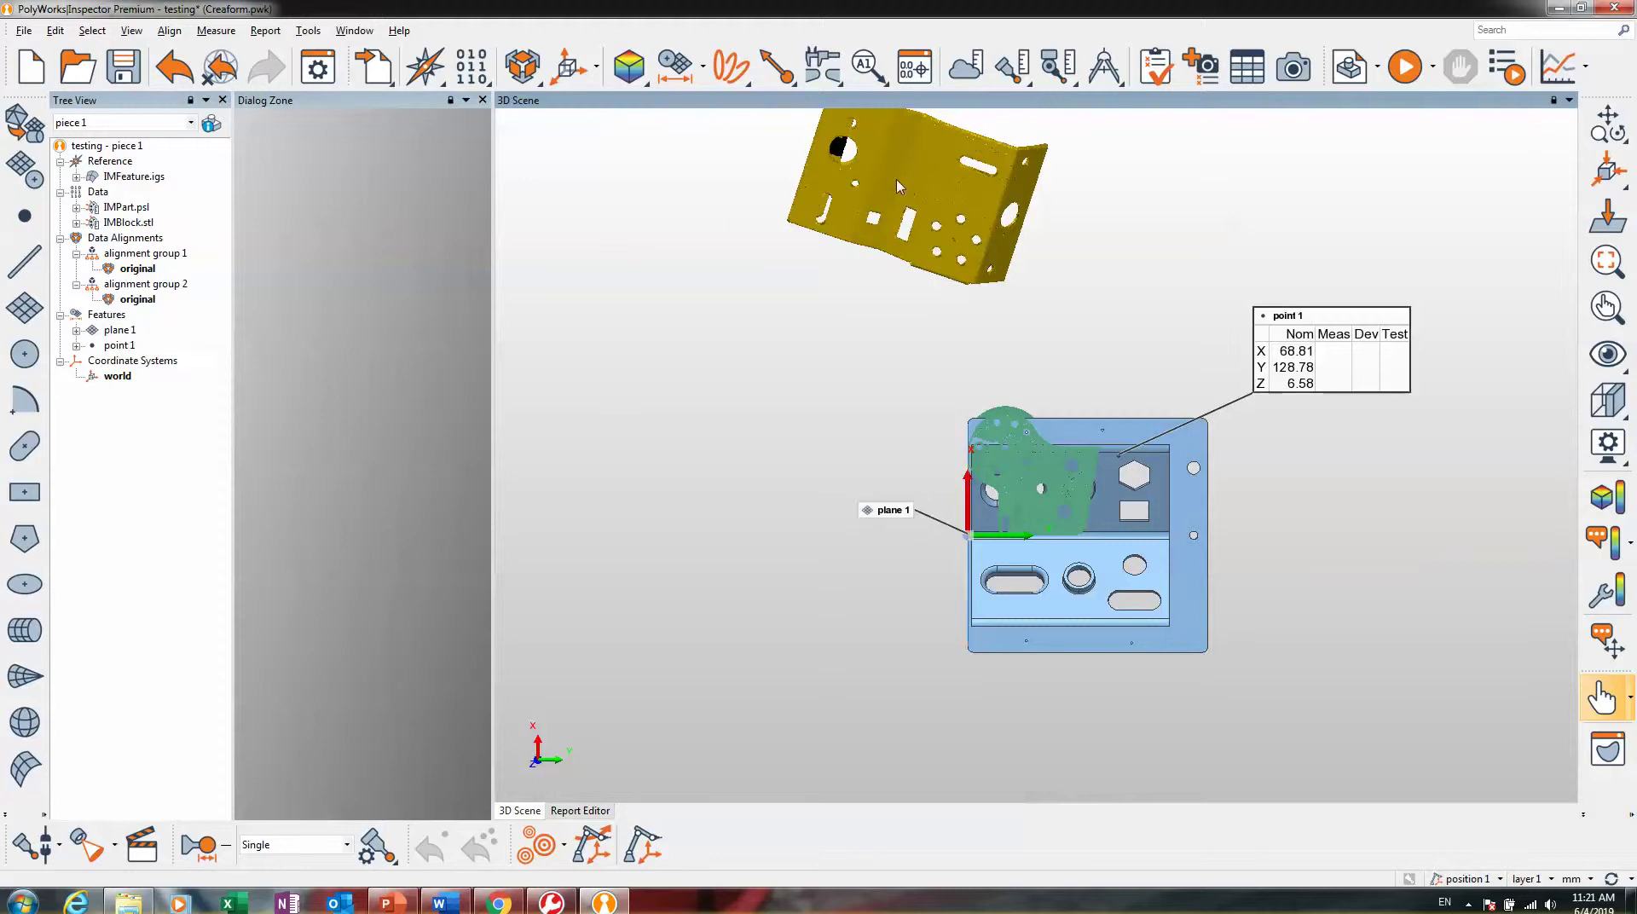